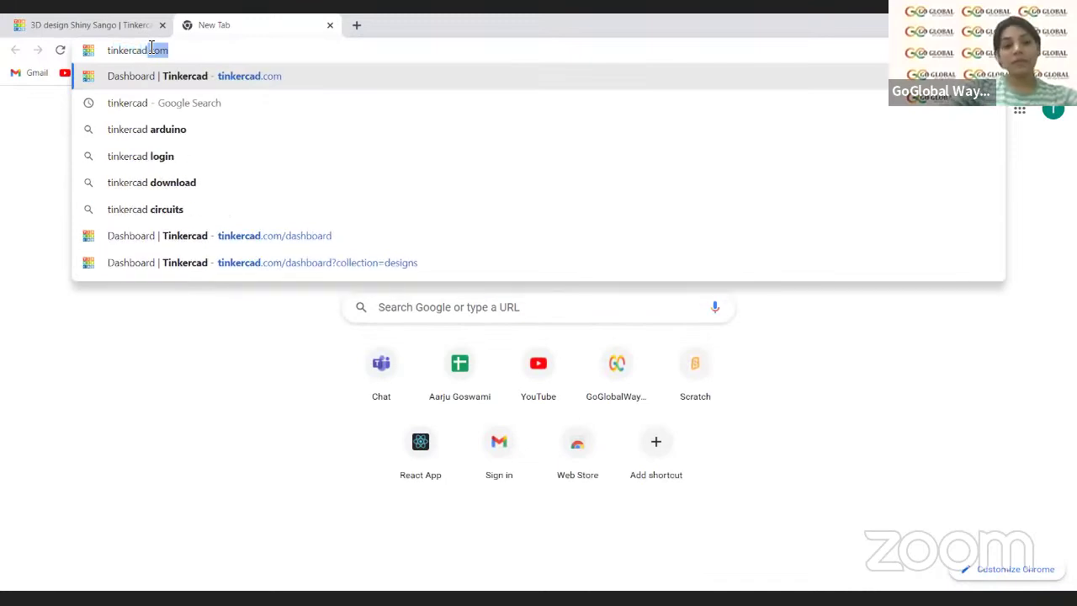
- Search the web for tinkercad, open its designs dashboard, view the options for creating a new design, and close that page
left_click(147, 103)
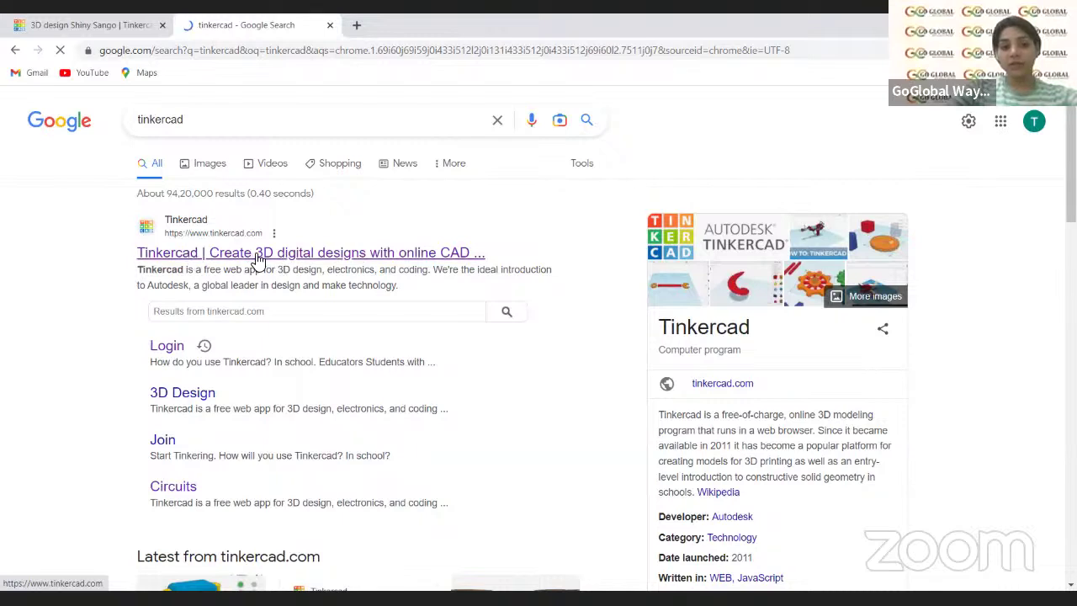
left_click(377, 259)
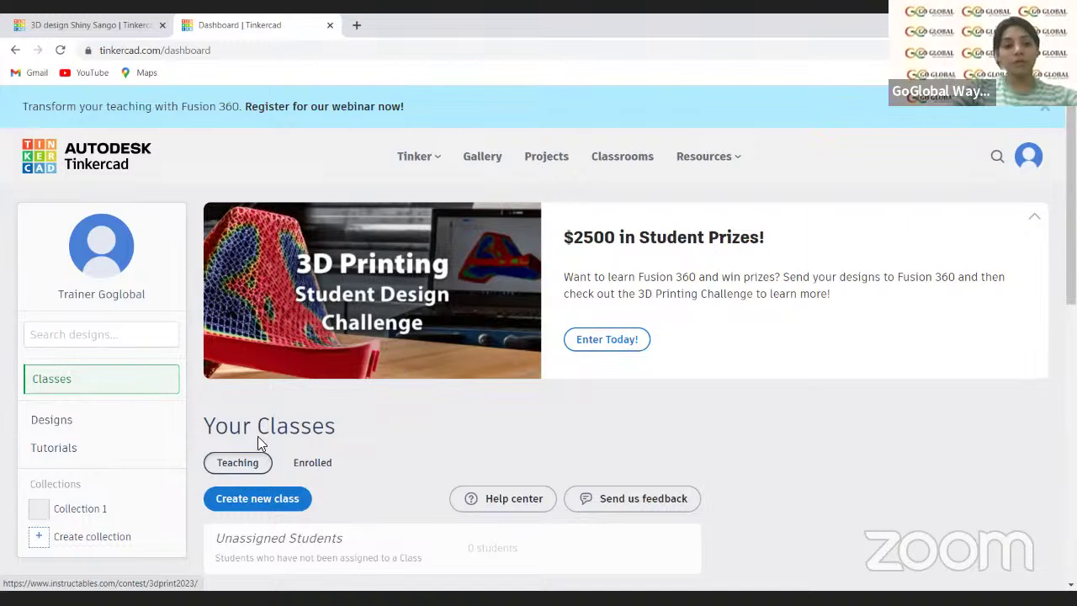
left_click(80, 435)
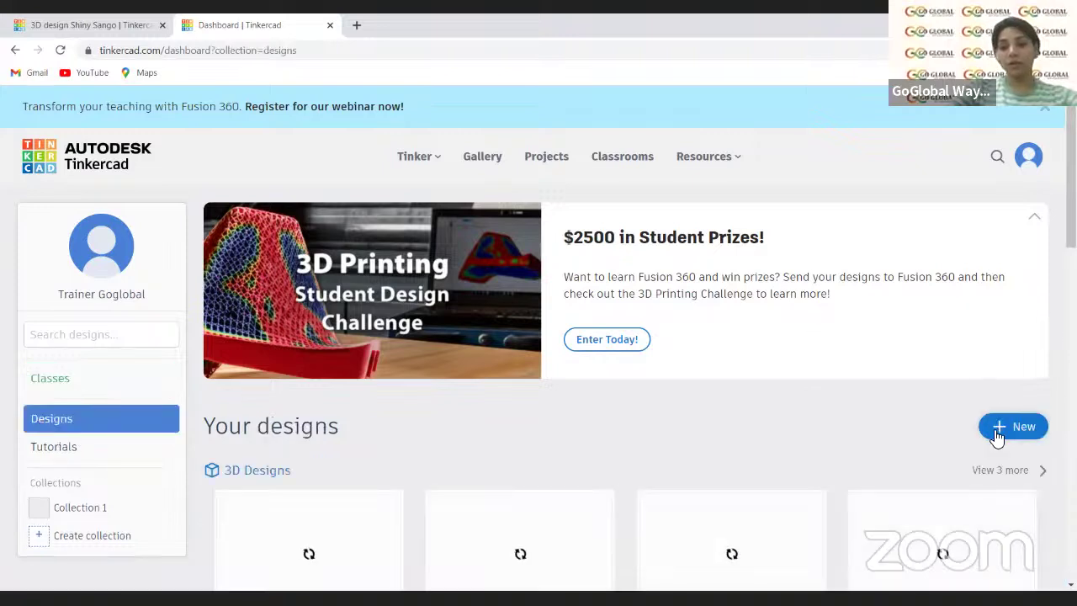
left_click(998, 429)
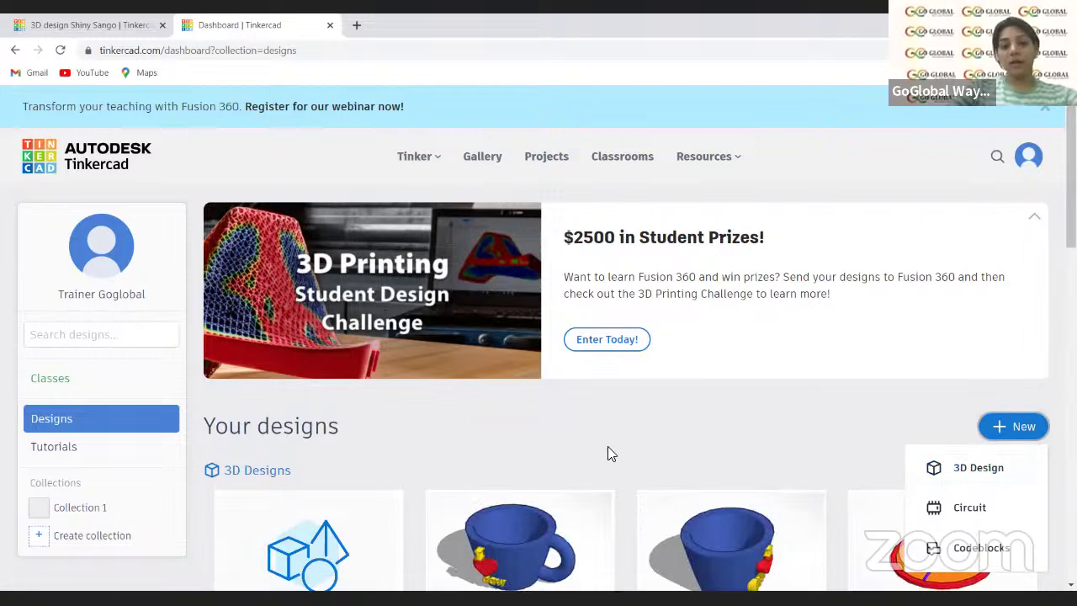
left_click(329, 26)
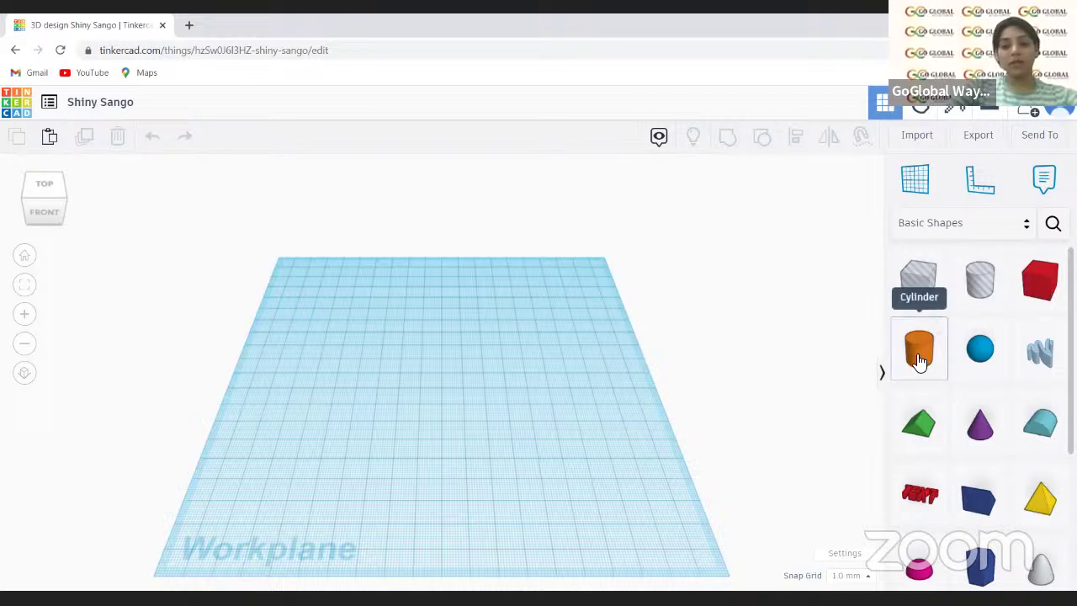
- Place a cylinder near the middle of the workplane and a half sphere in front of it
left_click_drag(919, 357, 469, 369)
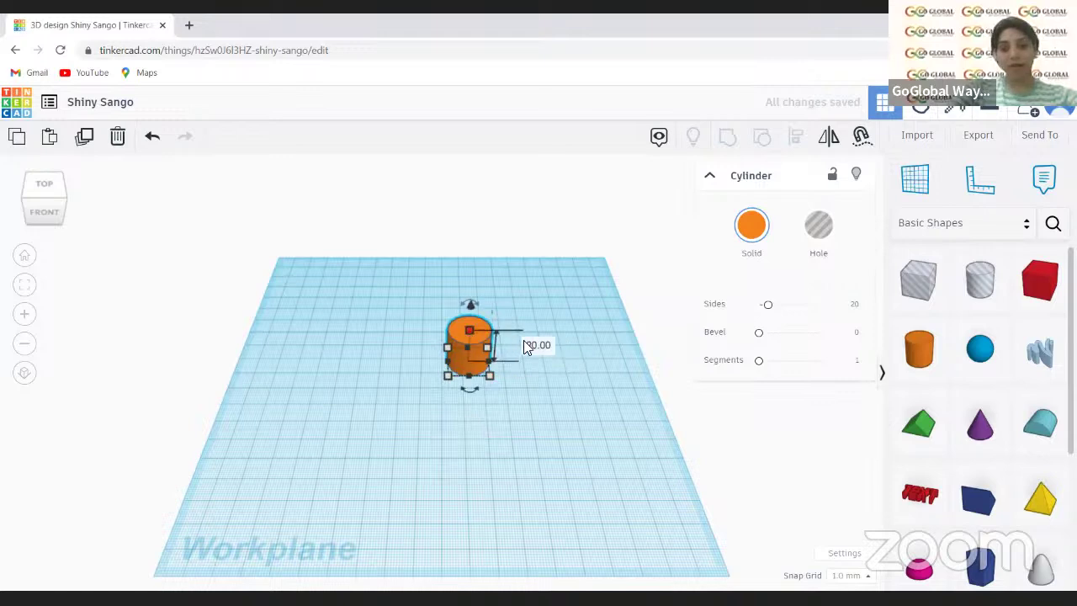
left_click(561, 394)
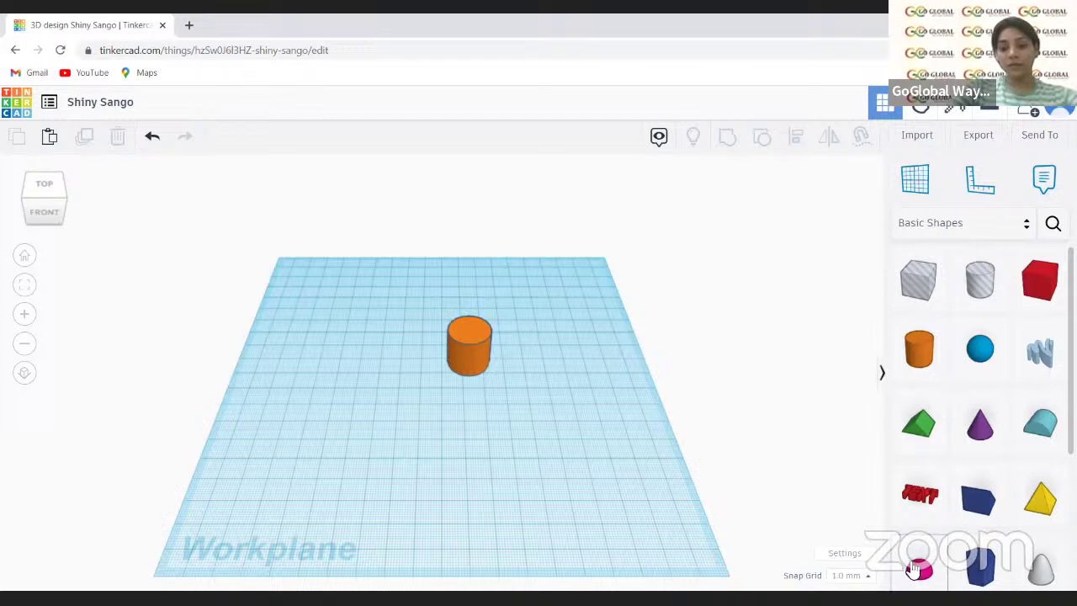
left_click_drag(920, 572, 566, 453)
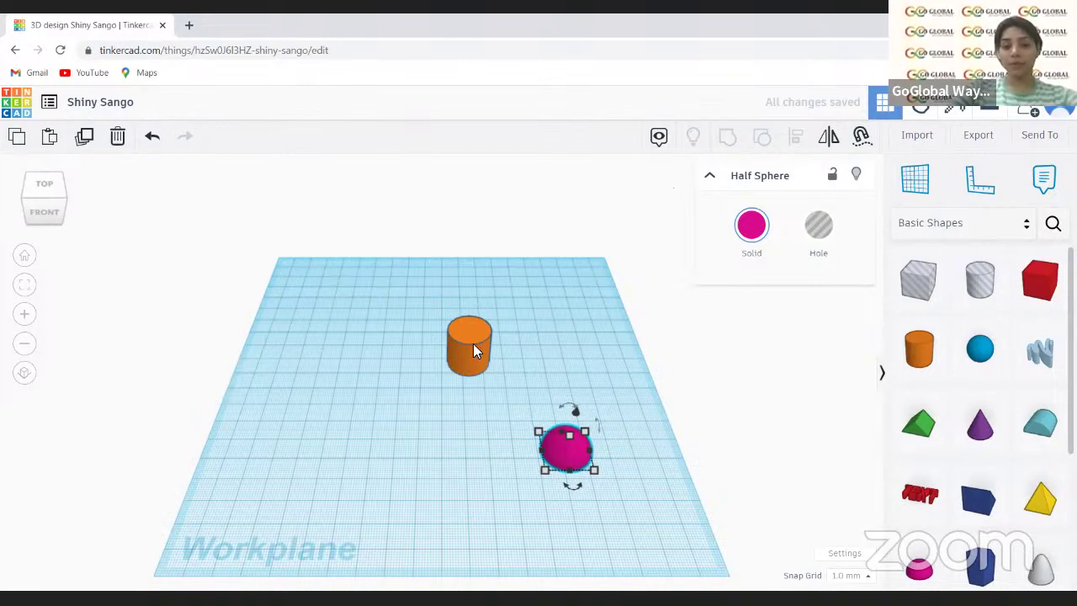
- Select the cylinder and half sphere together and align their centres along both horizontal axes
left_click(433, 317)
left_click_drag(446, 305, 633, 502)
left_click(424, 455)
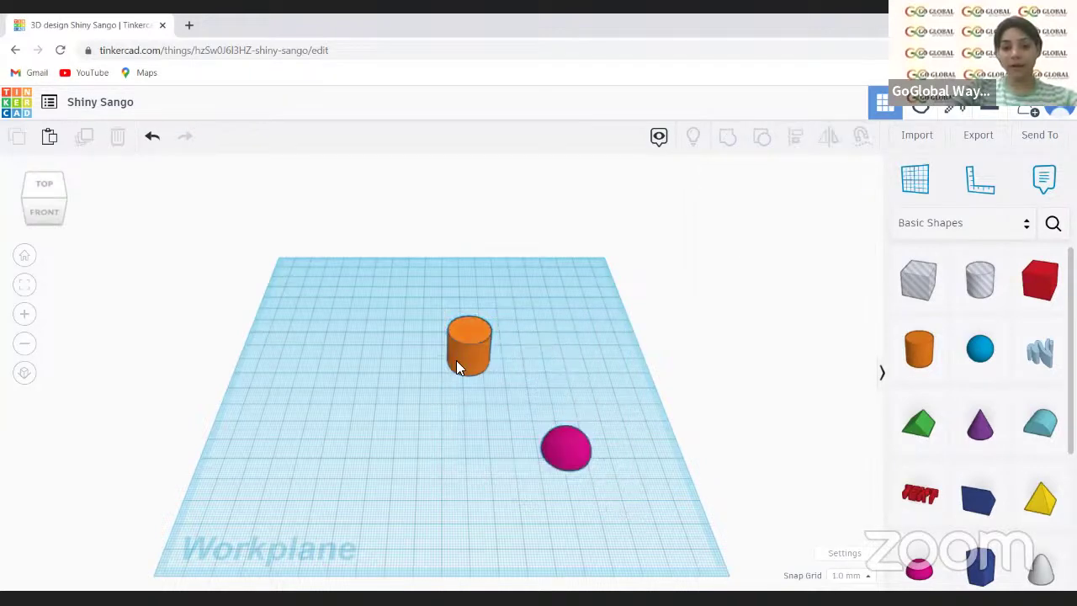
left_click(461, 357)
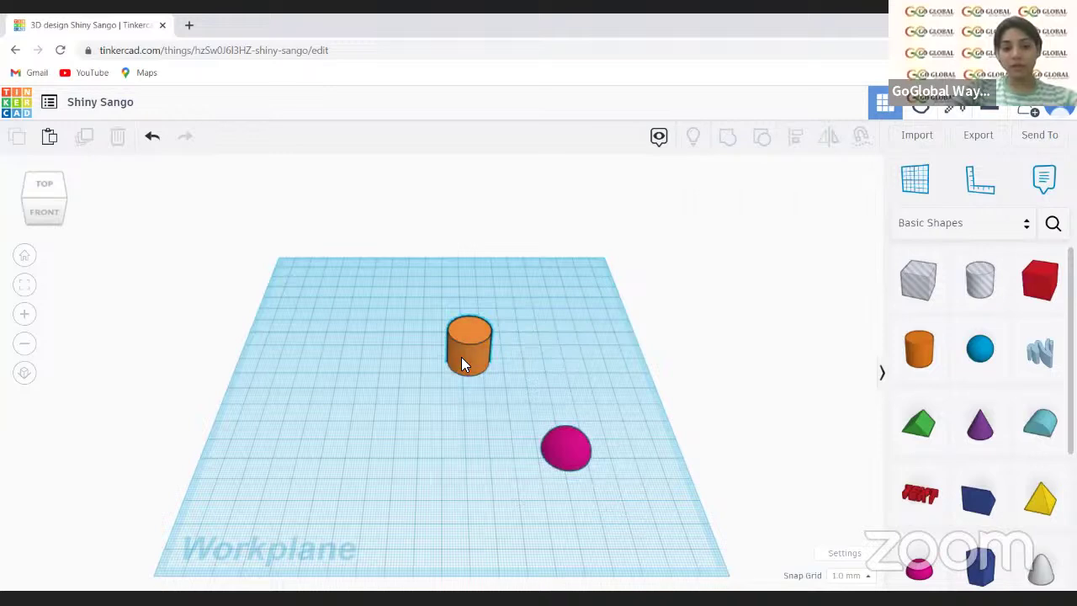
left_click(572, 448, "shift")
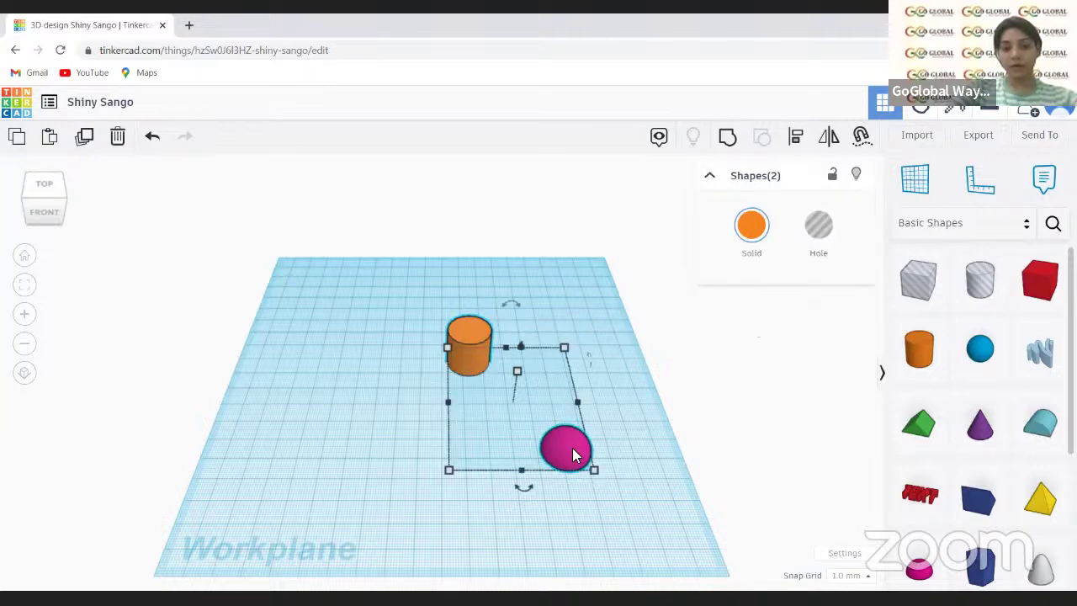
left_click(796, 142)
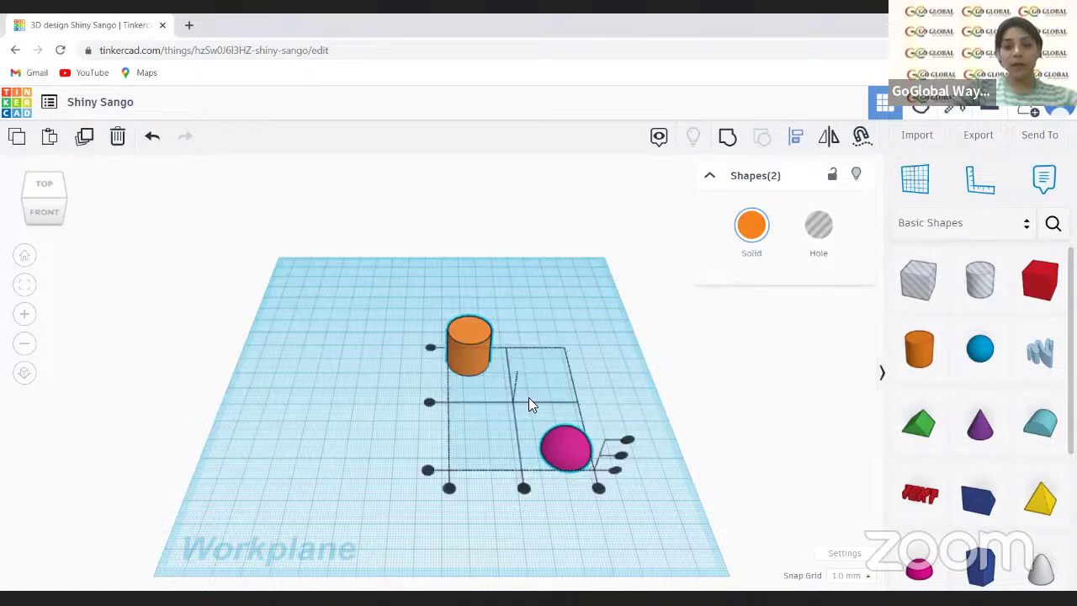
left_click(430, 402)
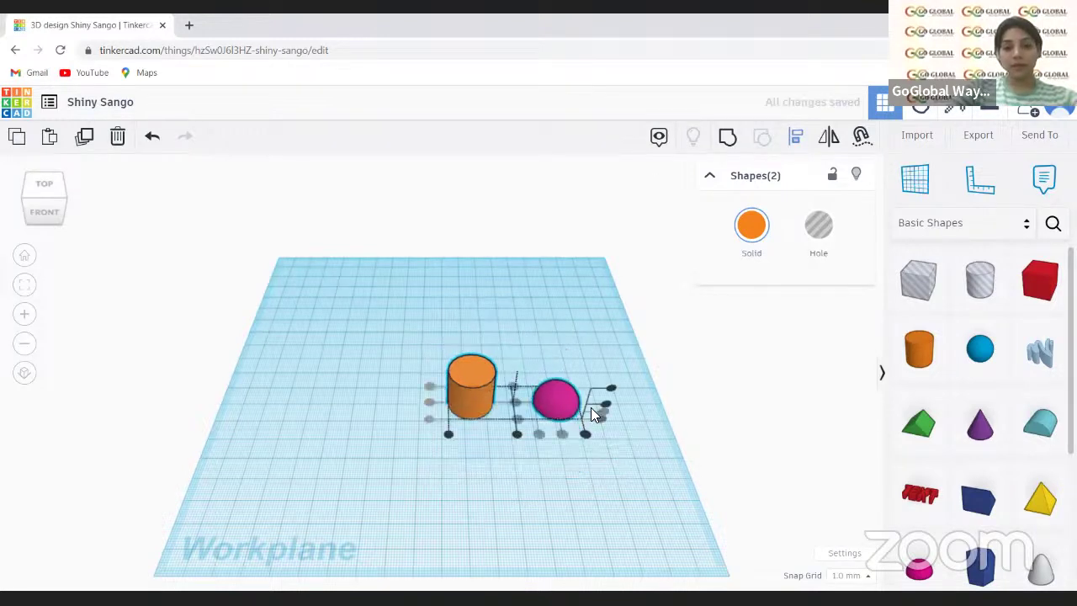
left_click(517, 434)
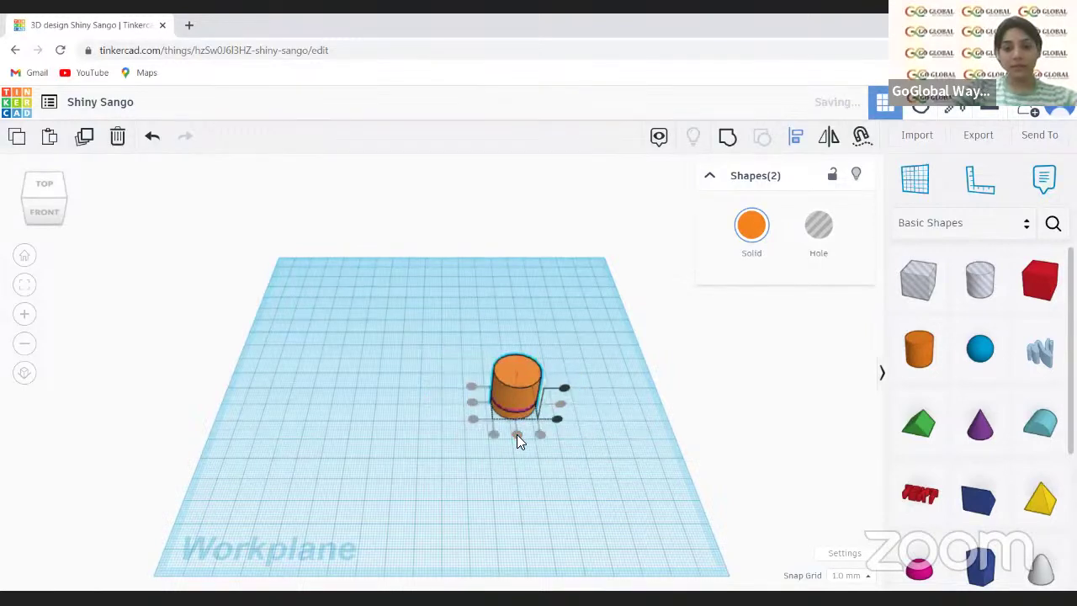
left_click(569, 358)
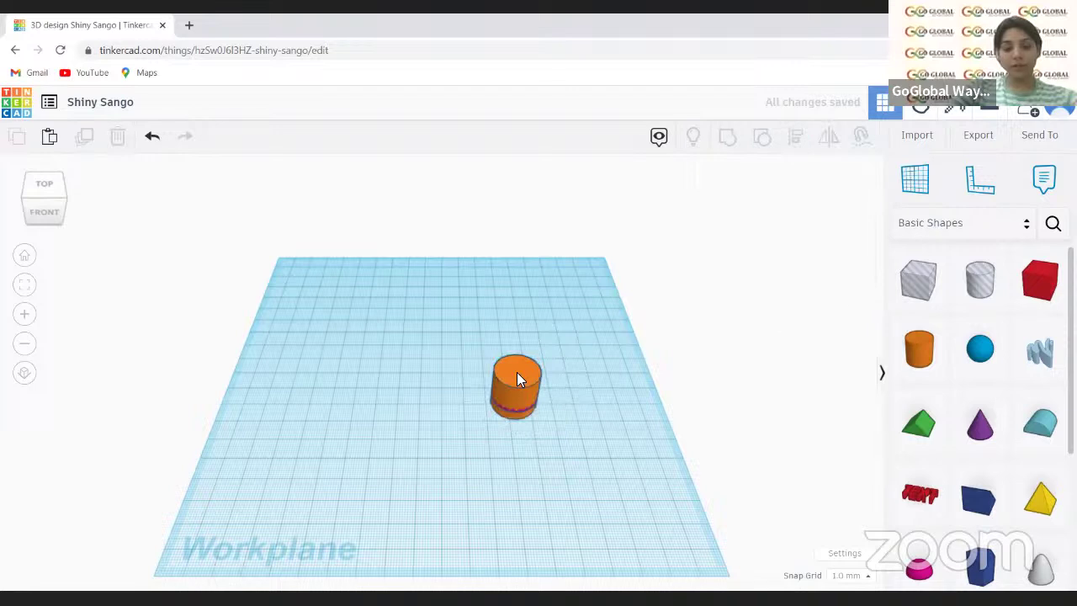
- Lower the cylinder to 13 mm below the workplane so the half sphere forms a dome on top of it
left_click(517, 372)
left_click_drag(517, 349, 518, 375)
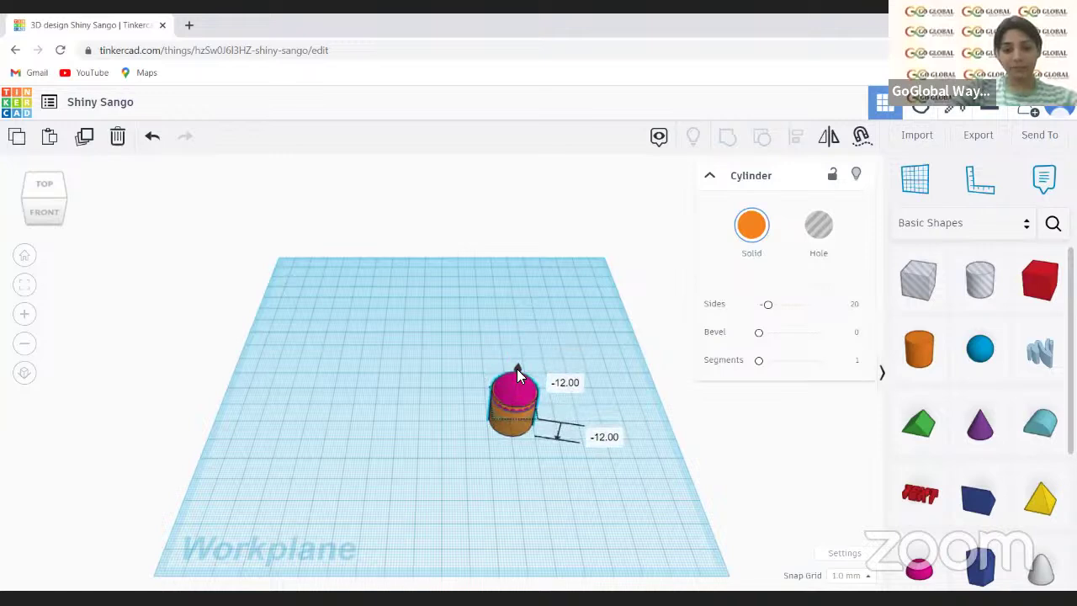
key("ctrl+Down")
key("ctrl+Down")
key("ctrl+Up")
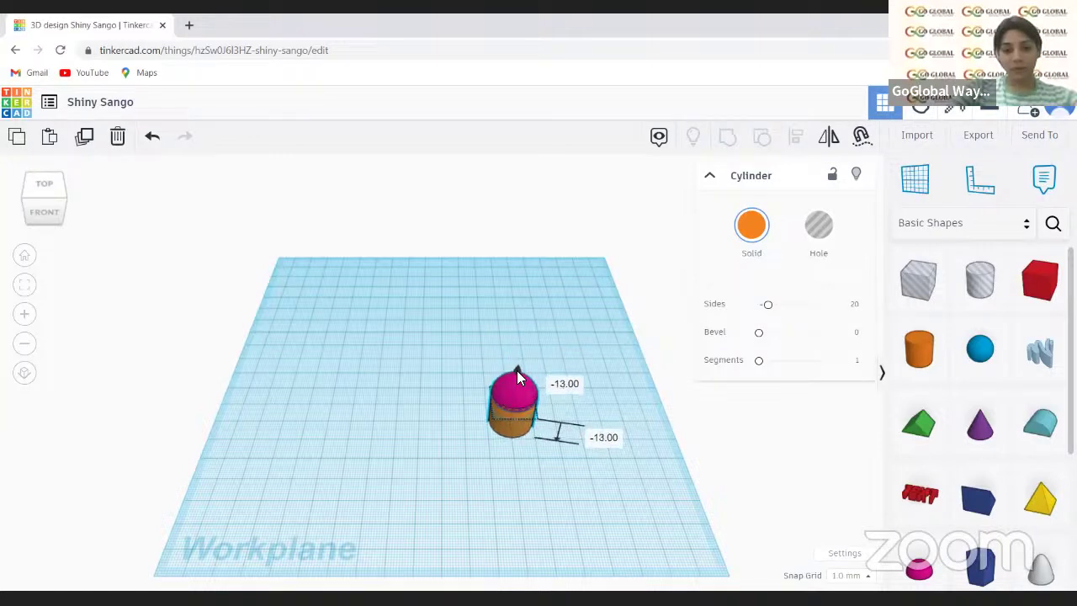
left_click(550, 321)
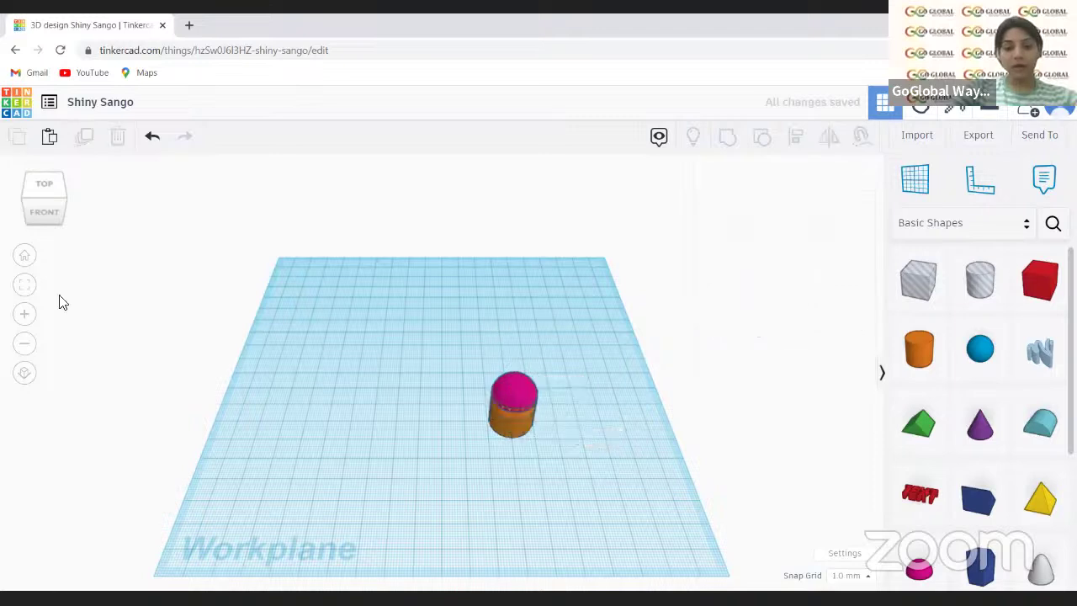
- Group the cylinder and half sphere into one shape and colour it yellow
left_click(47, 216)
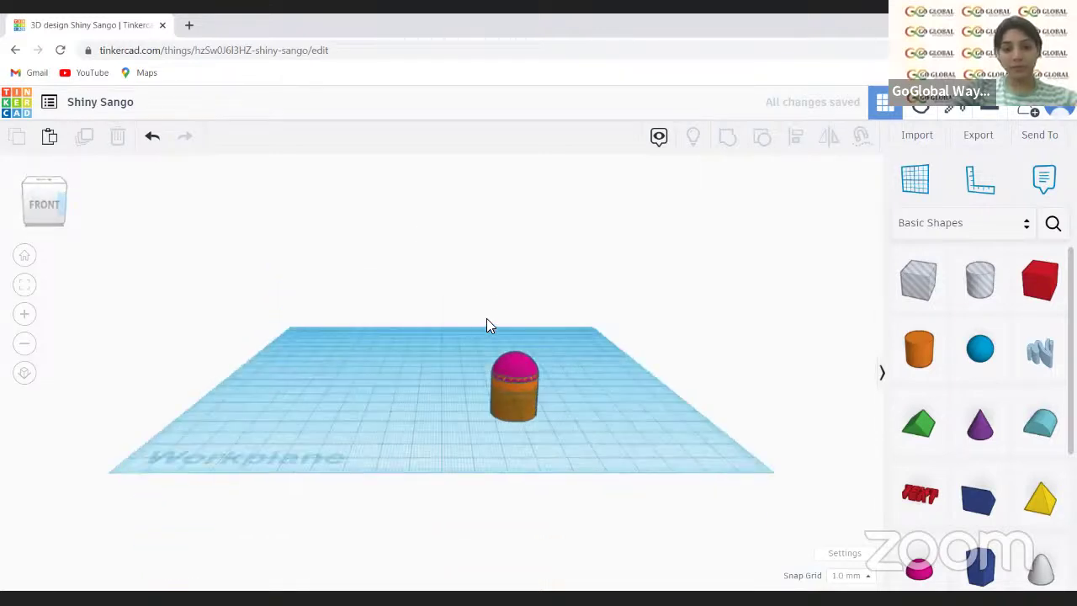
left_click_drag(476, 328, 548, 437)
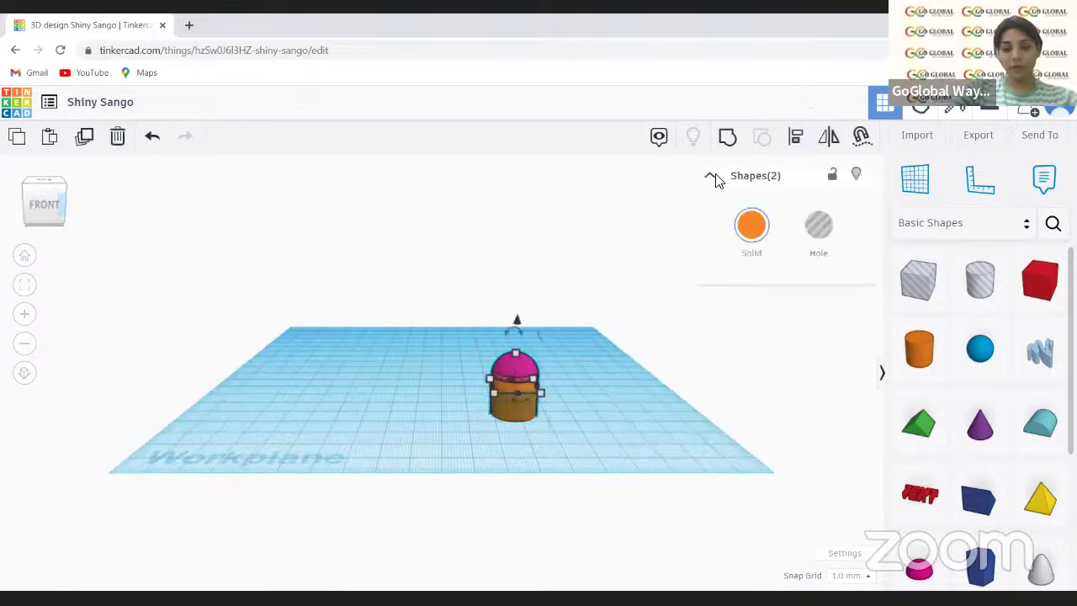
key("ctrl+g")
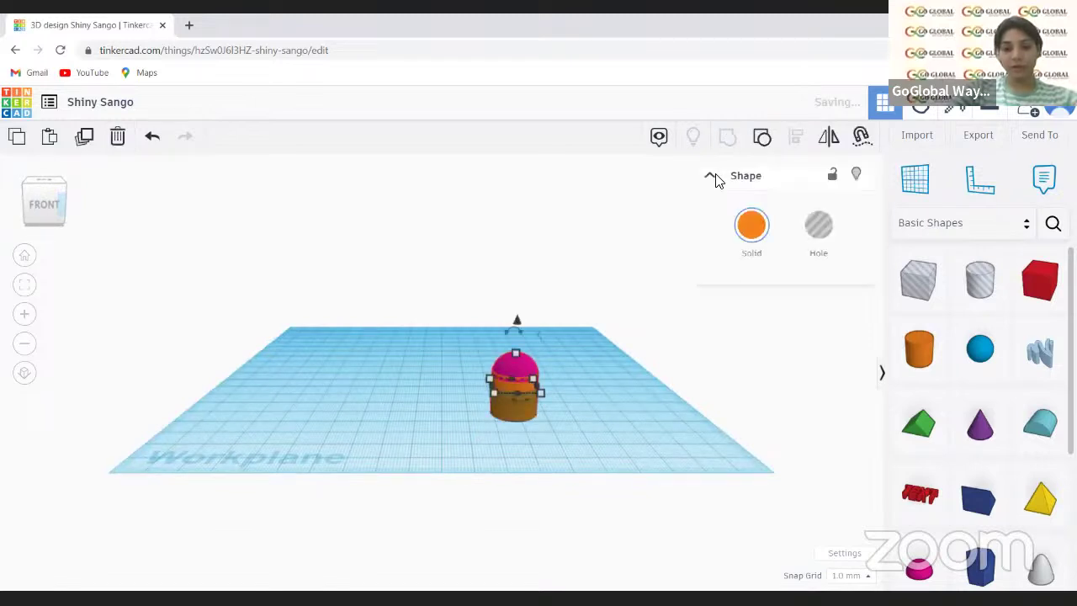
left_click(752, 227)
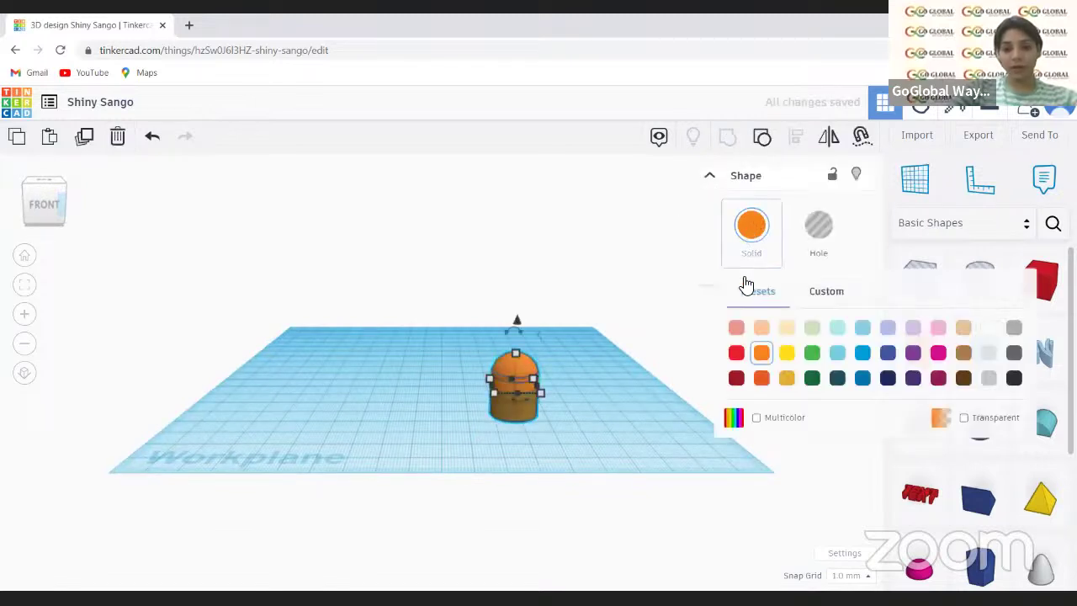
left_click(787, 352)
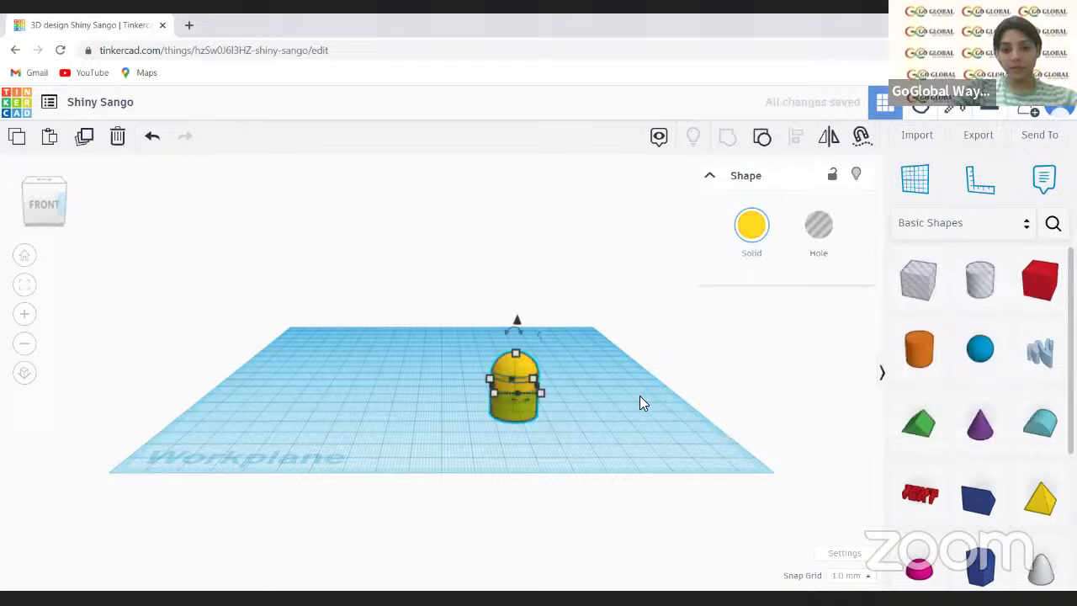
- Raise the yellow group to 6 mm above the workplane and turn it upside down by rotating it 180°
left_click_drag(517, 322, 518, 282)
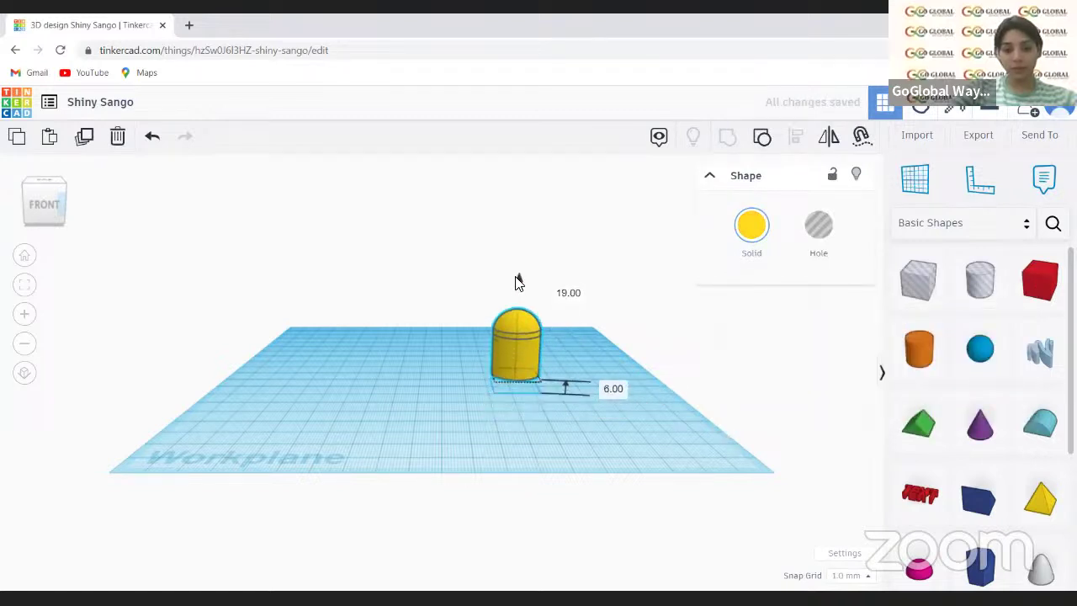
left_click(576, 334)
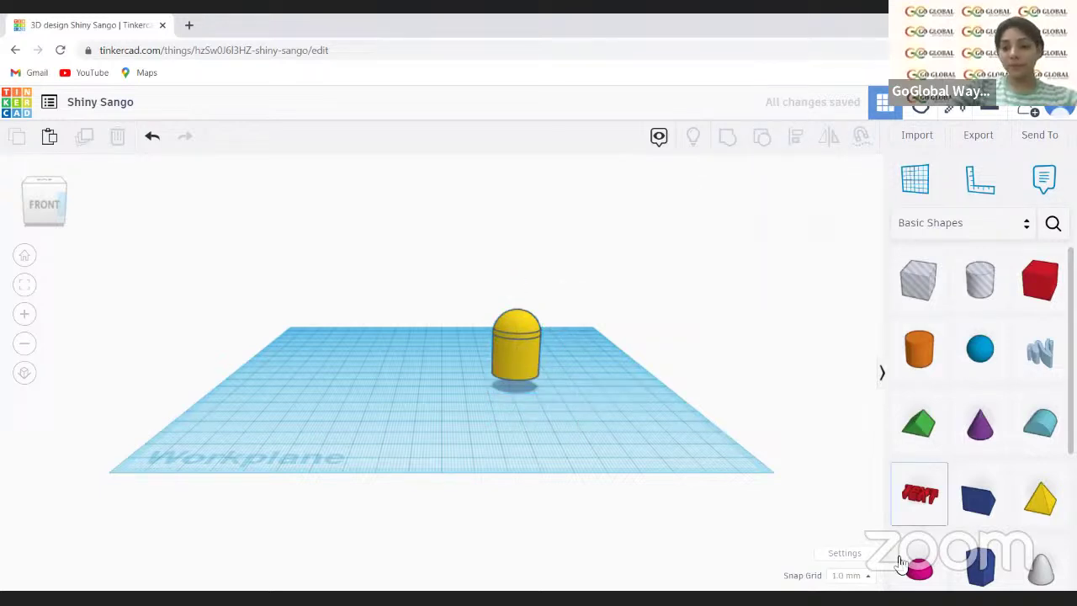
left_click(525, 342)
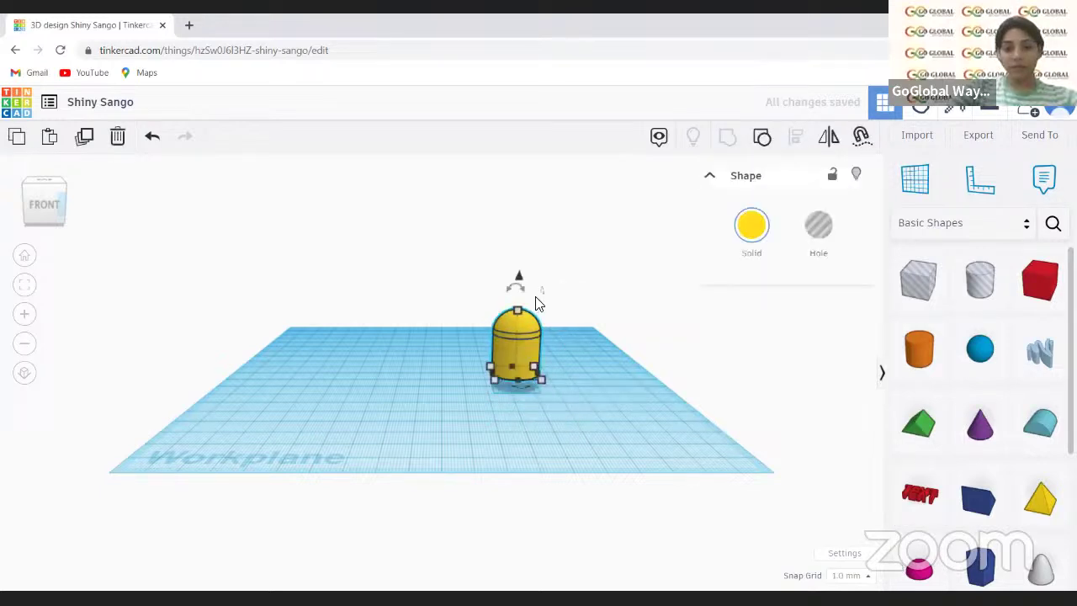
left_click(542, 275)
type("180")
key("Return")
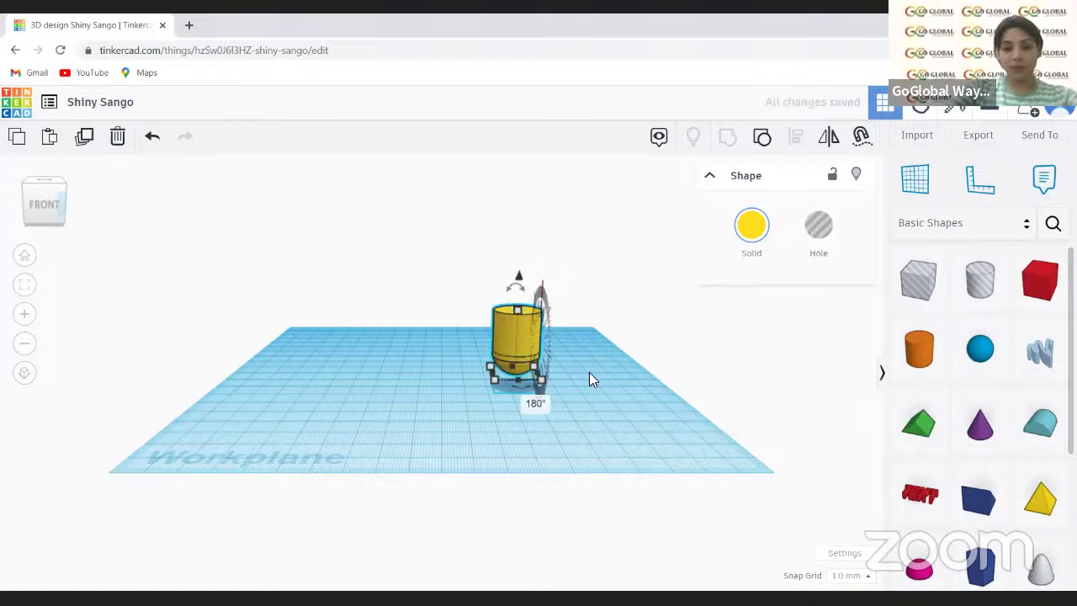
left_click(589, 385)
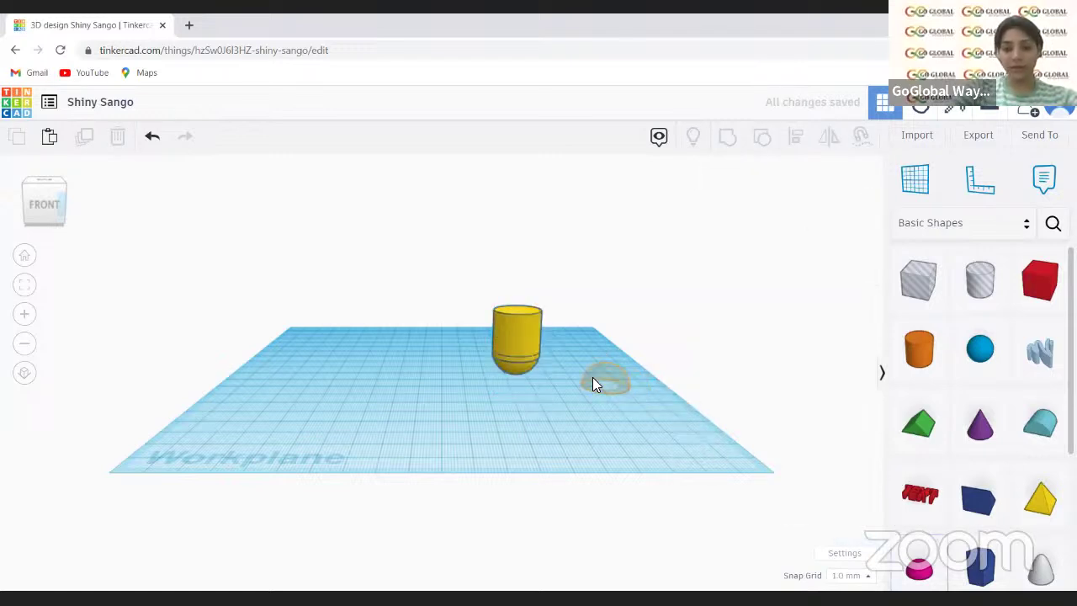
- Place a second half sphere on the workplane beside the yellow body and check its base dimensions
left_click(586, 376)
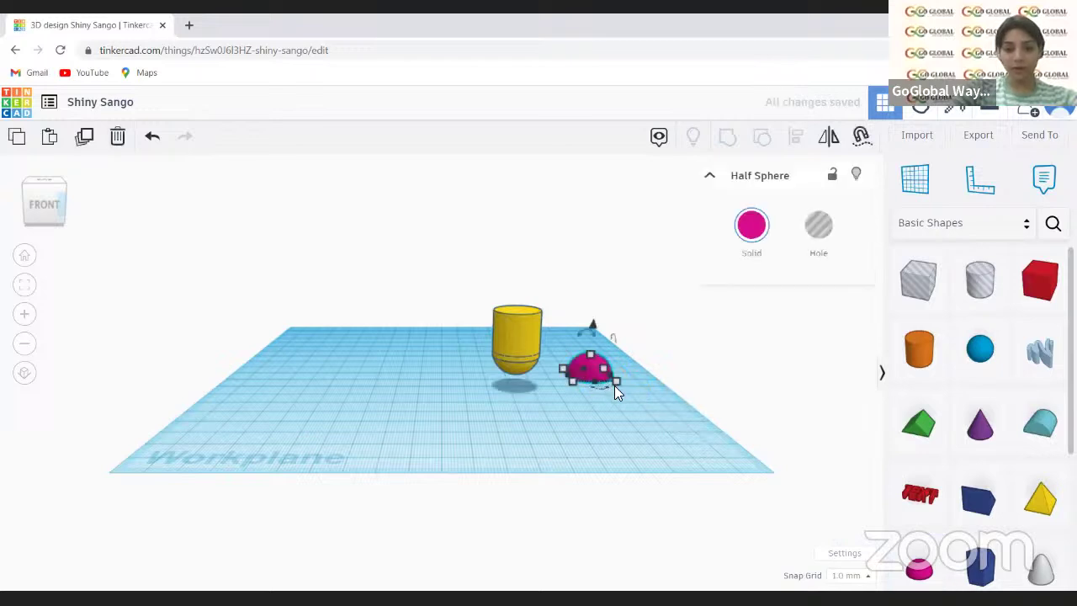
left_click(615, 383)
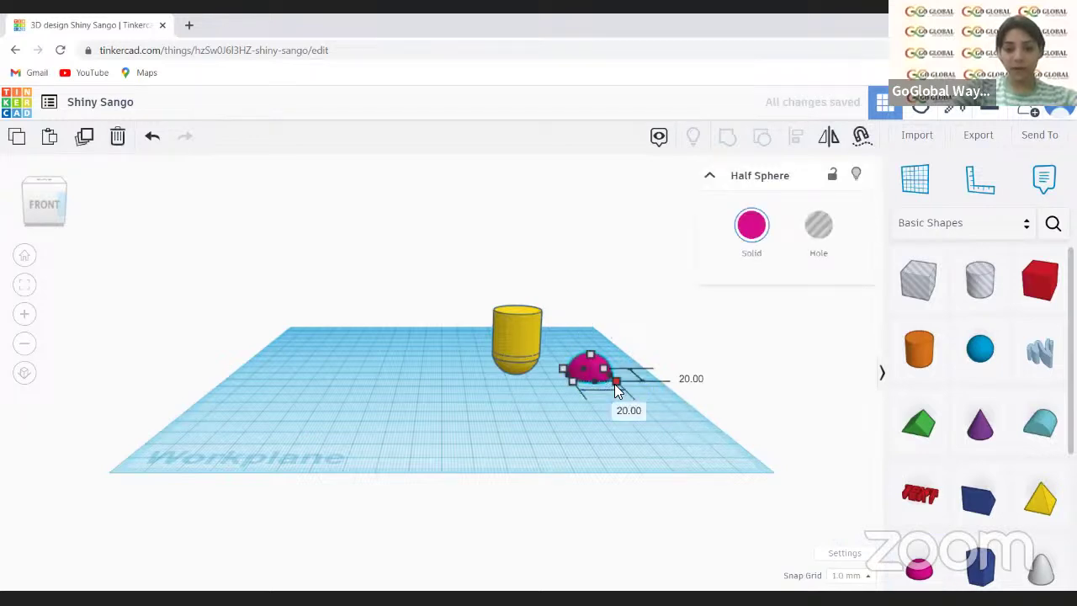
left_click(503, 424)
- Select the yellow body and the new half sphere and align their centres along both horizontal axes
left_click(506, 336)
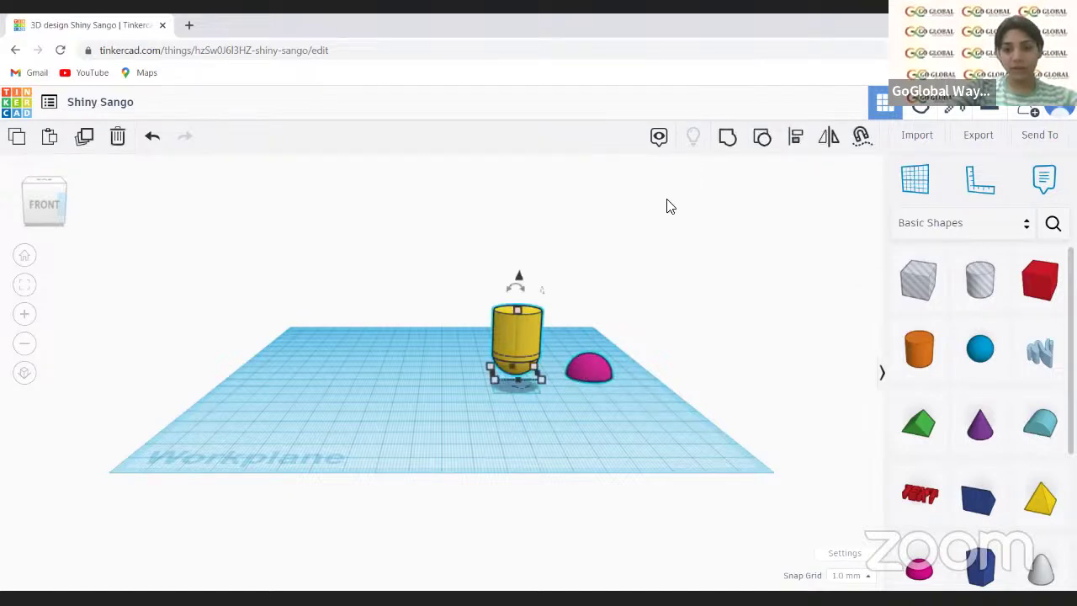
key("ctrl+a")
left_click(795, 139)
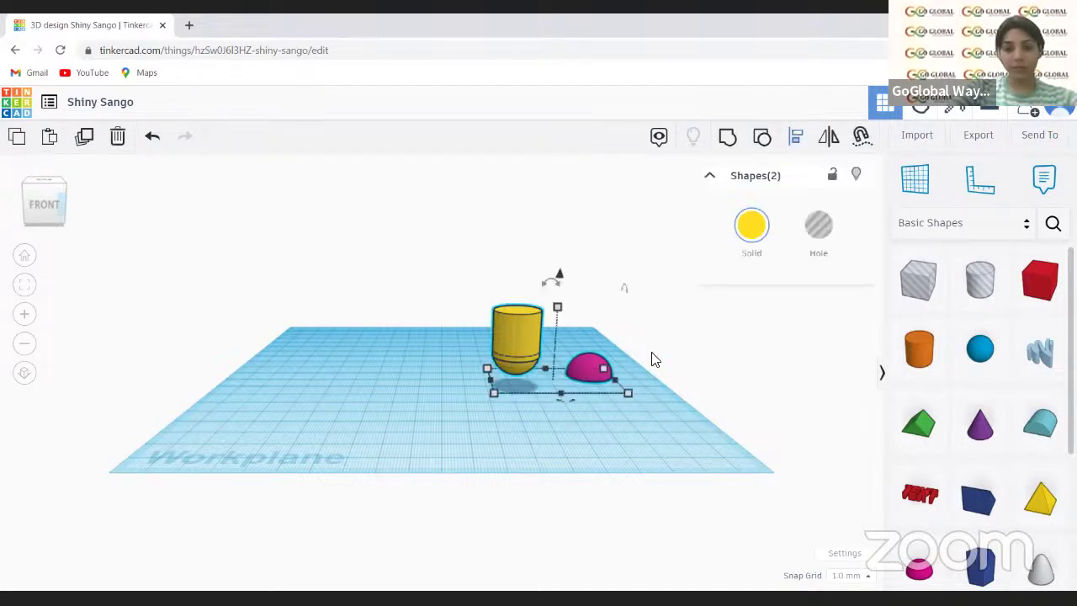
left_click(566, 398)
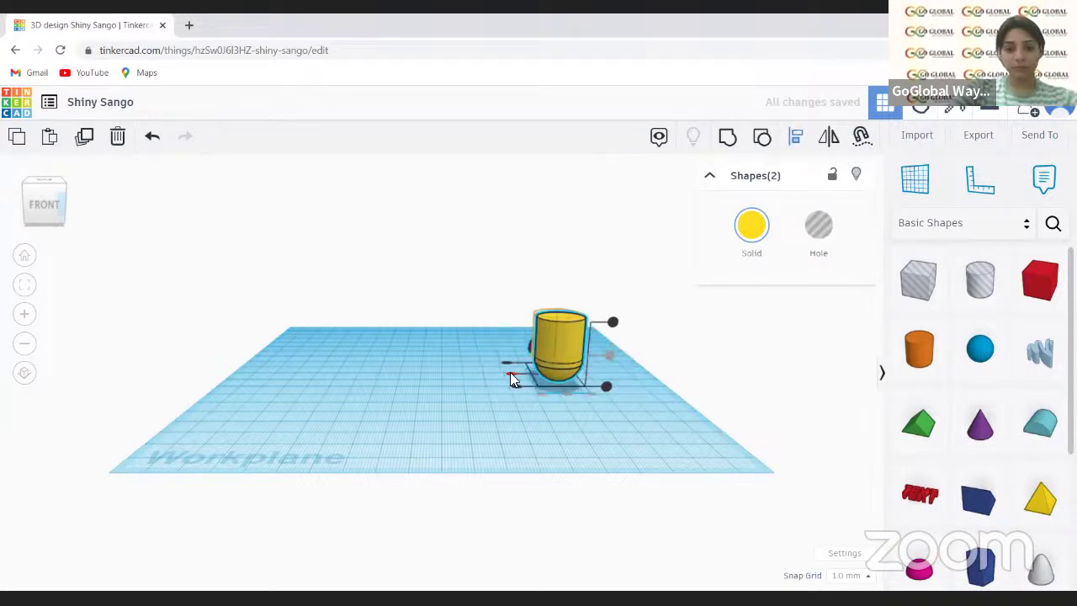
key("Escape")
- Lower the yellow body to 15 mm below the workplane so the half sphere caps its flat upper end
left_click(557, 331)
left_click_drag(561, 286, 563, 245)
left_click_drag(564, 327, 552, 327)
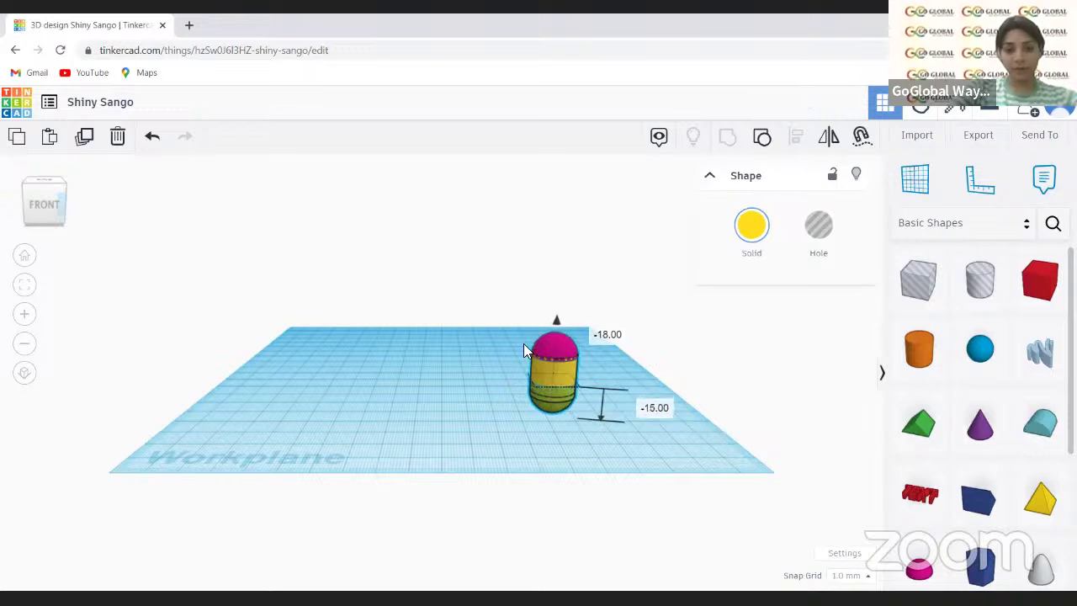
left_click(524, 350)
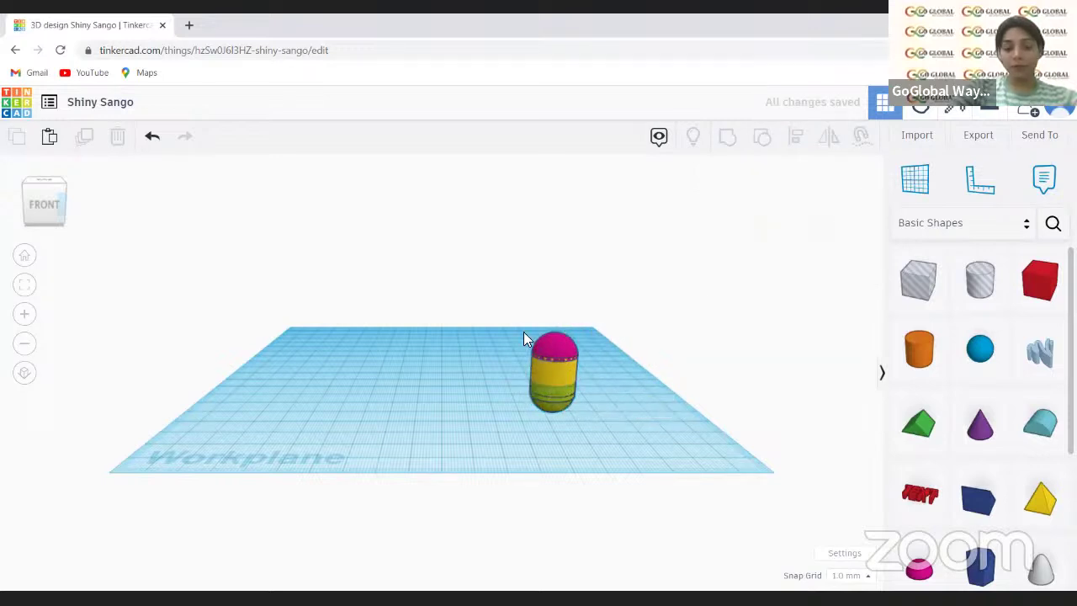
- Group the yellow body with the pink half sphere into one capsule and drop the capsule onto the workplane
key("ctrl+a")
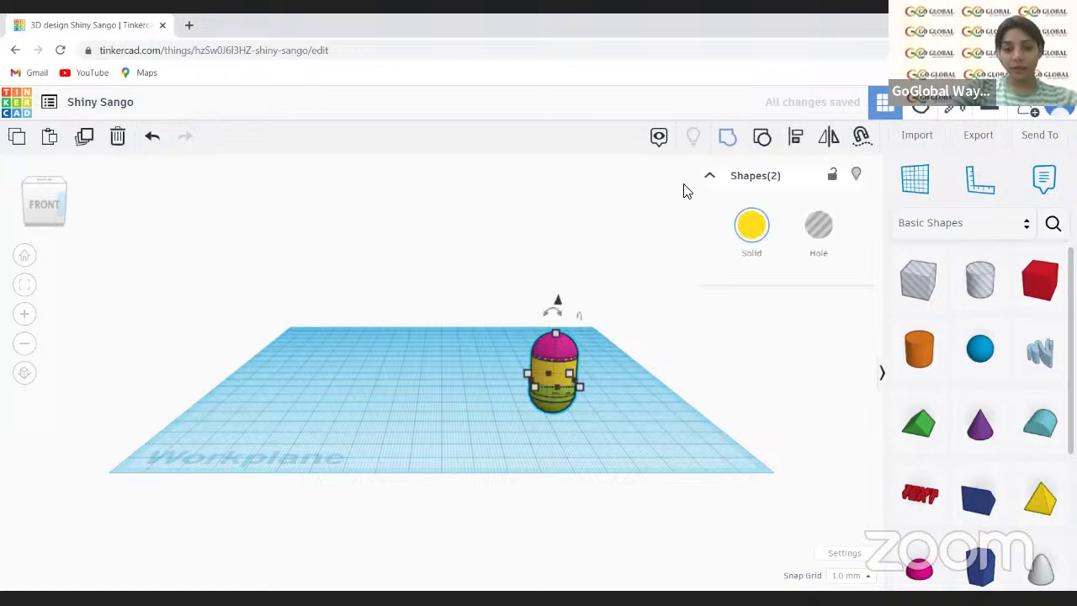
key("ctrl+g")
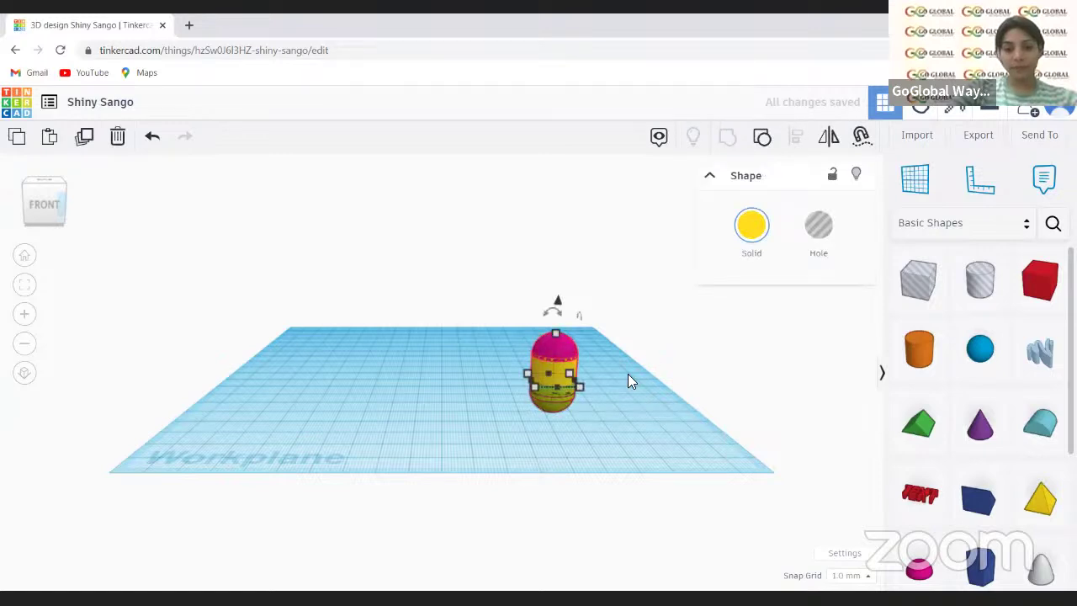
left_click(510, 351)
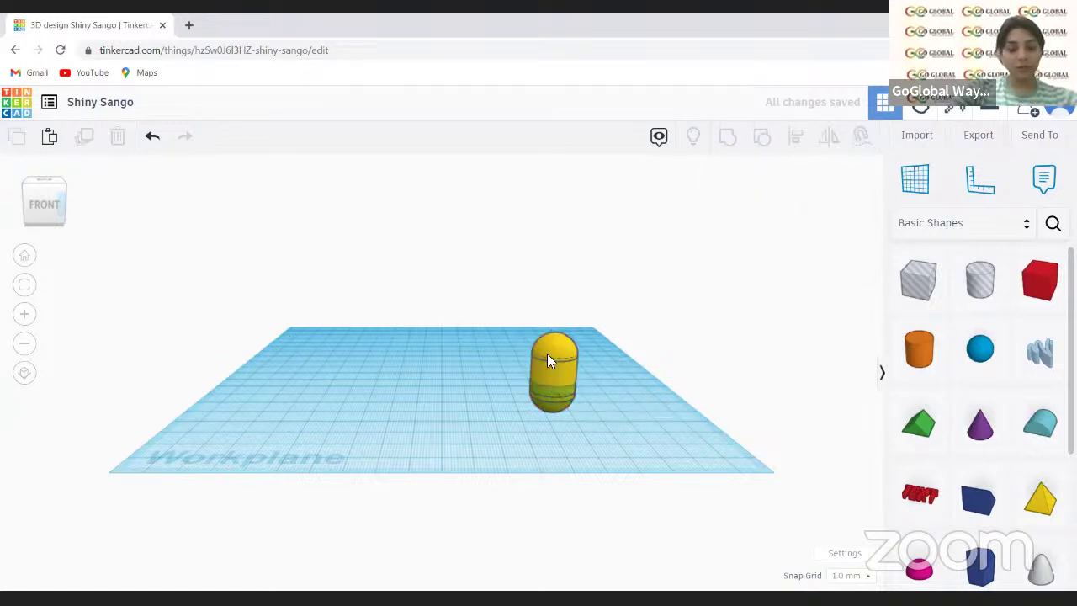
left_click(547, 357)
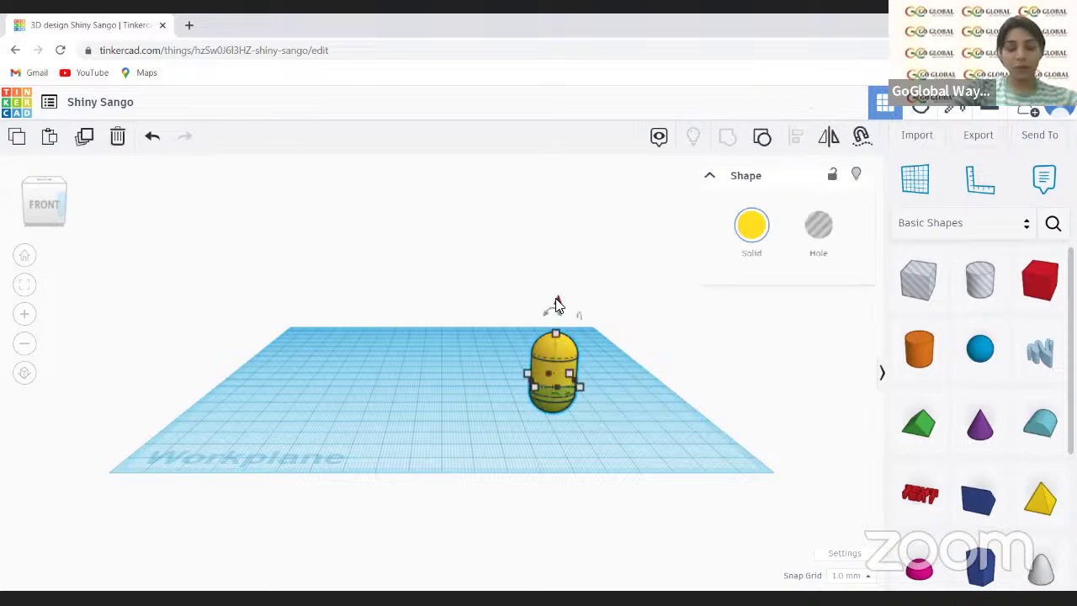
key("d")
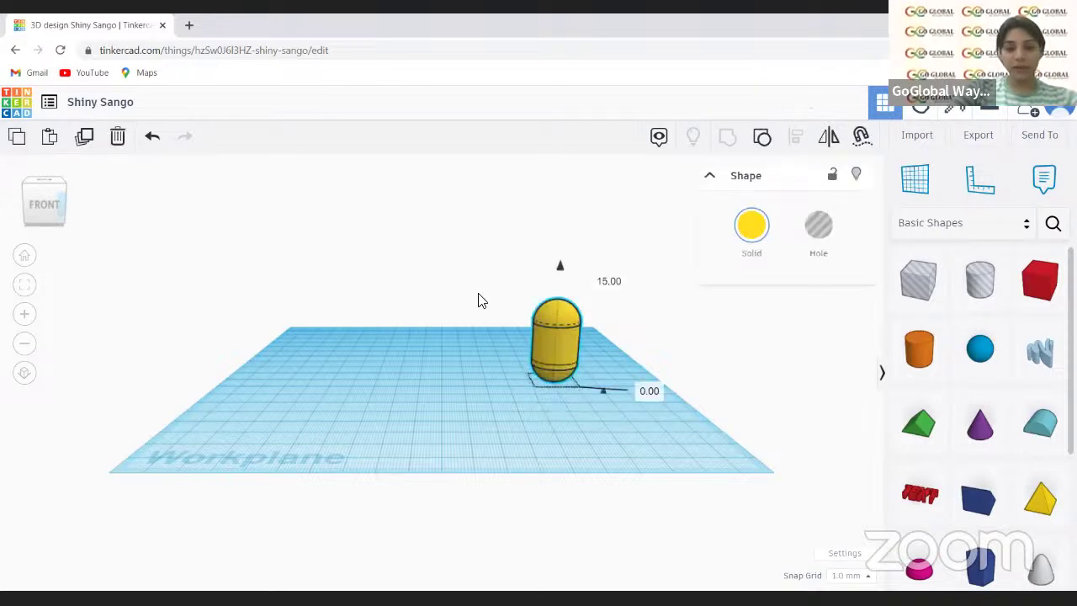
left_click(450, 367)
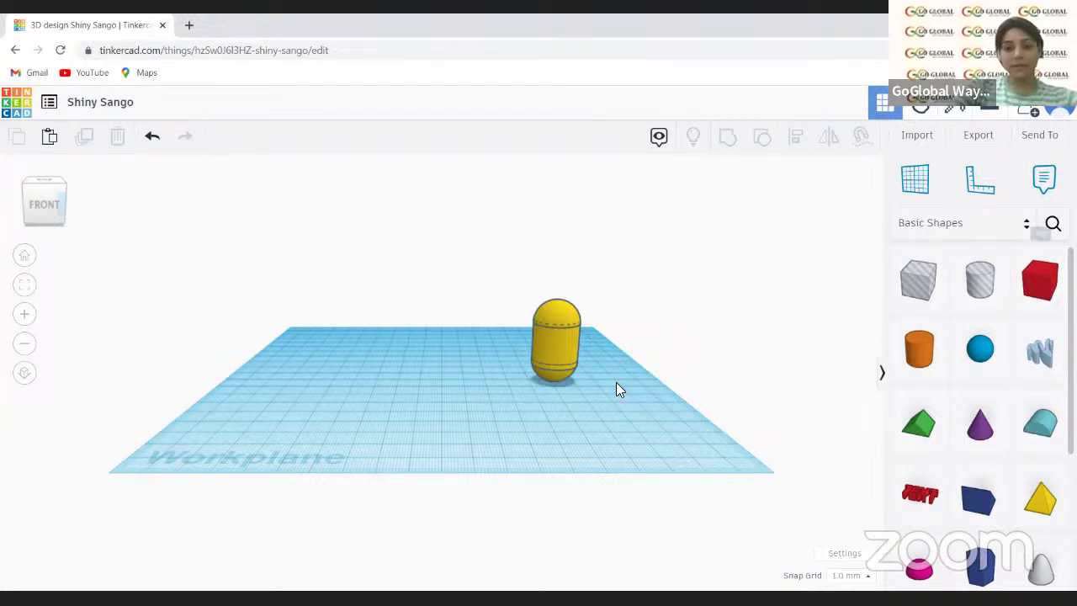
- Duplicate the yellow capsule and move the copy about 49 mm sideways and 5 mm along the other horizontal axis
left_click(552, 343)
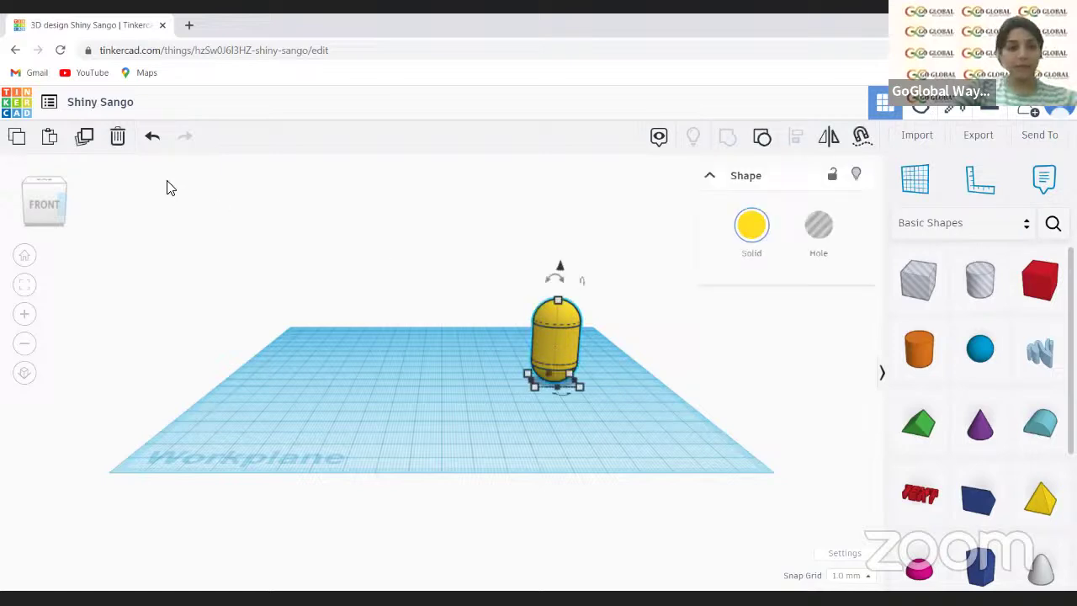
left_click(87, 143)
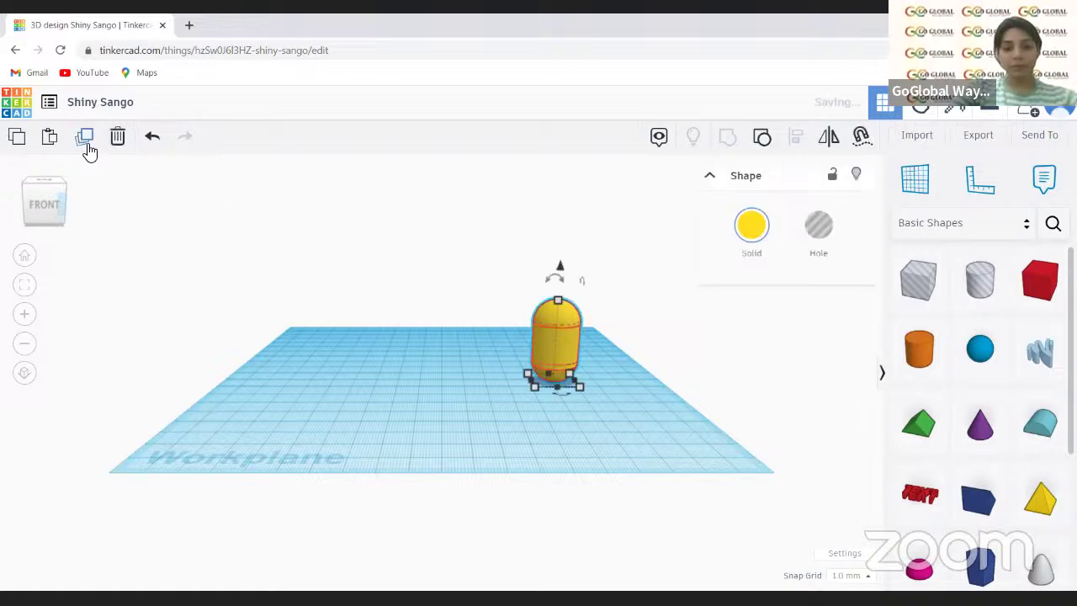
left_click_drag(543, 345, 434, 340)
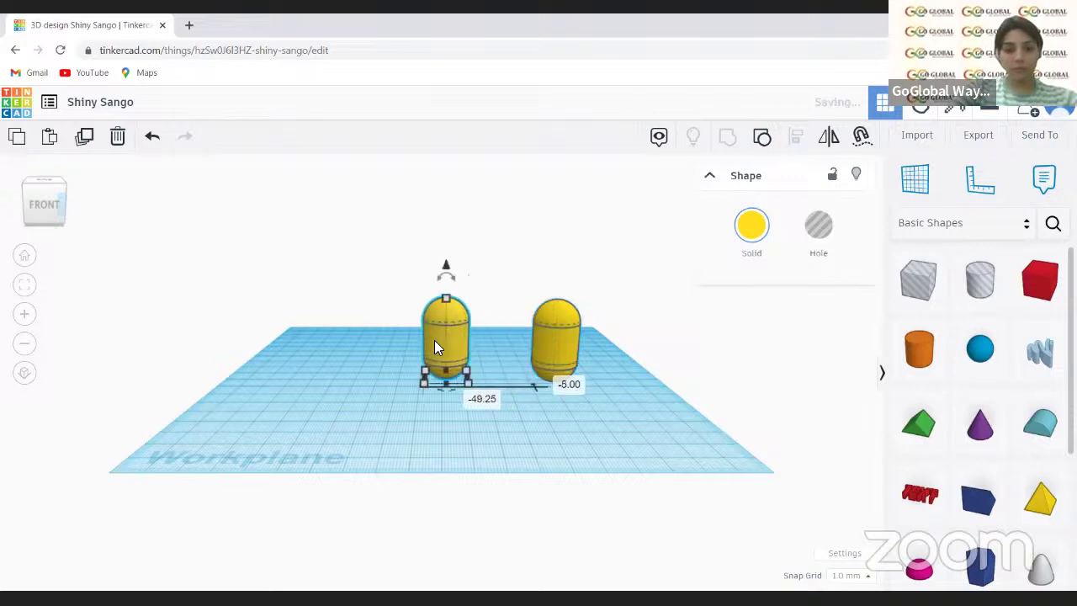
left_click(441, 345)
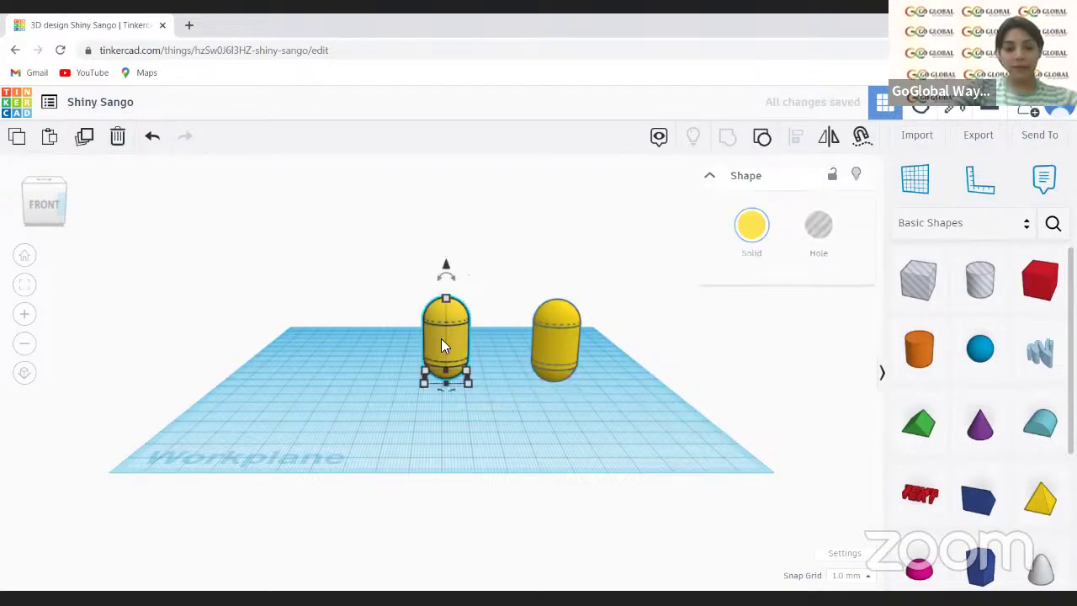
- Place a red box against the copied capsule and rotate the tilted box by 90°
left_click_drag(1035, 296, 444, 317)
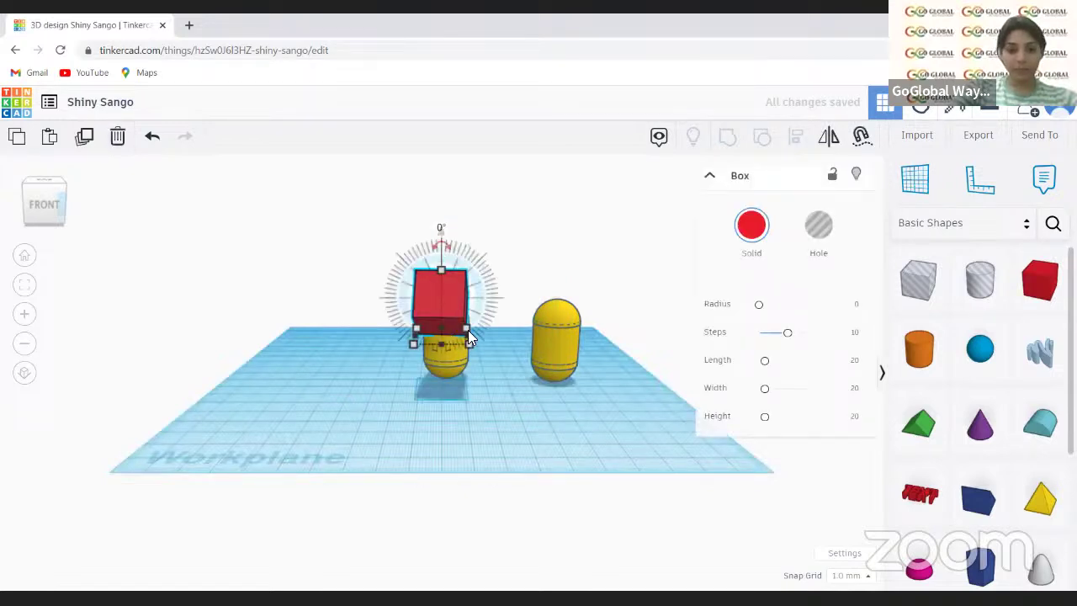
left_click(59, 207)
right_click_drag(336, 233, 505, 283)
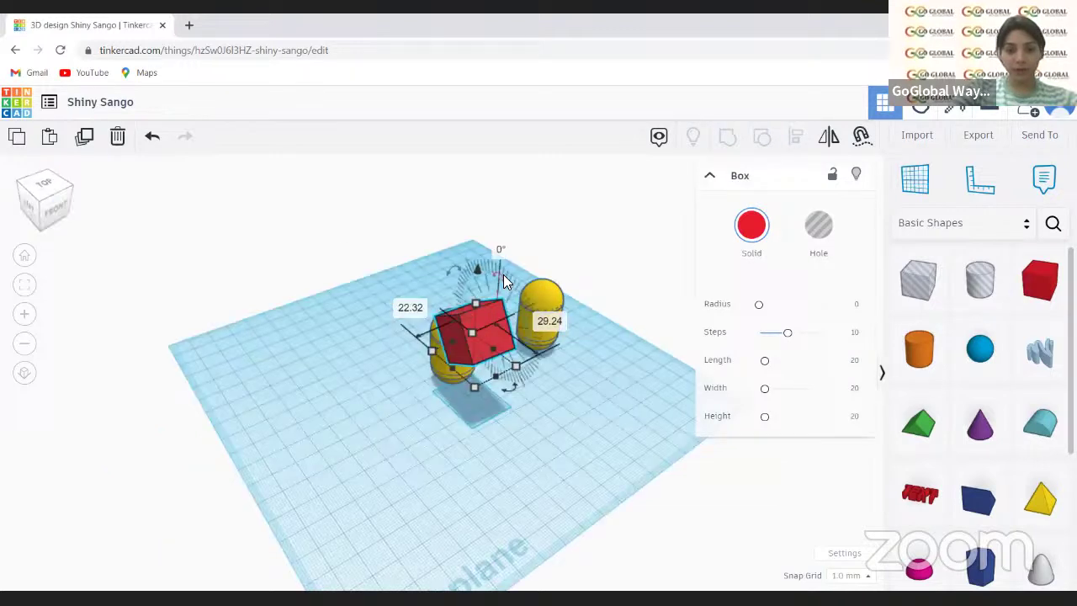
mouse_move(500, 265)
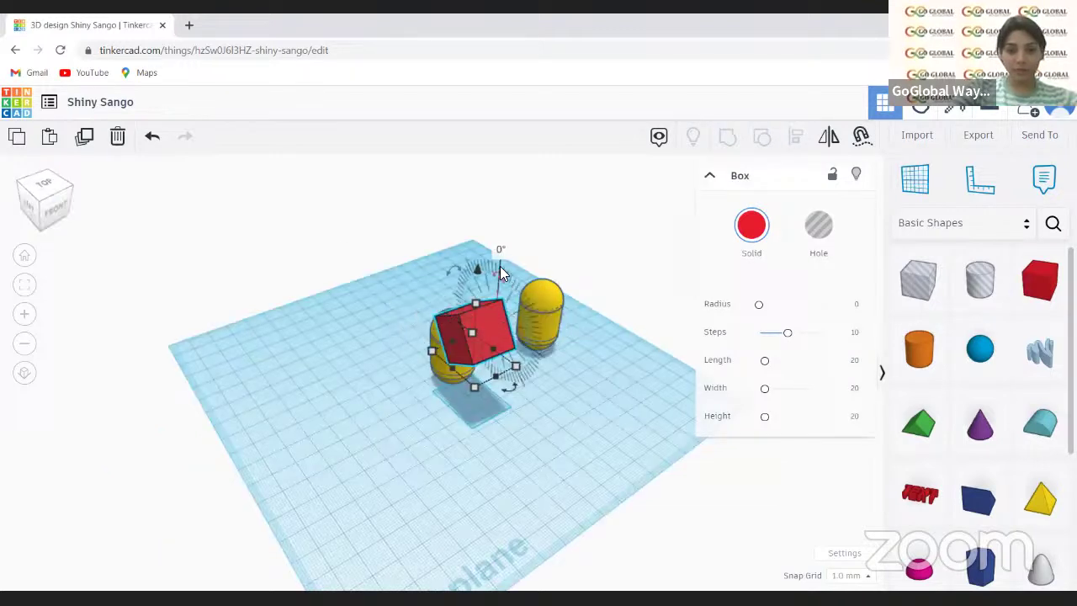
left_click(501, 249)
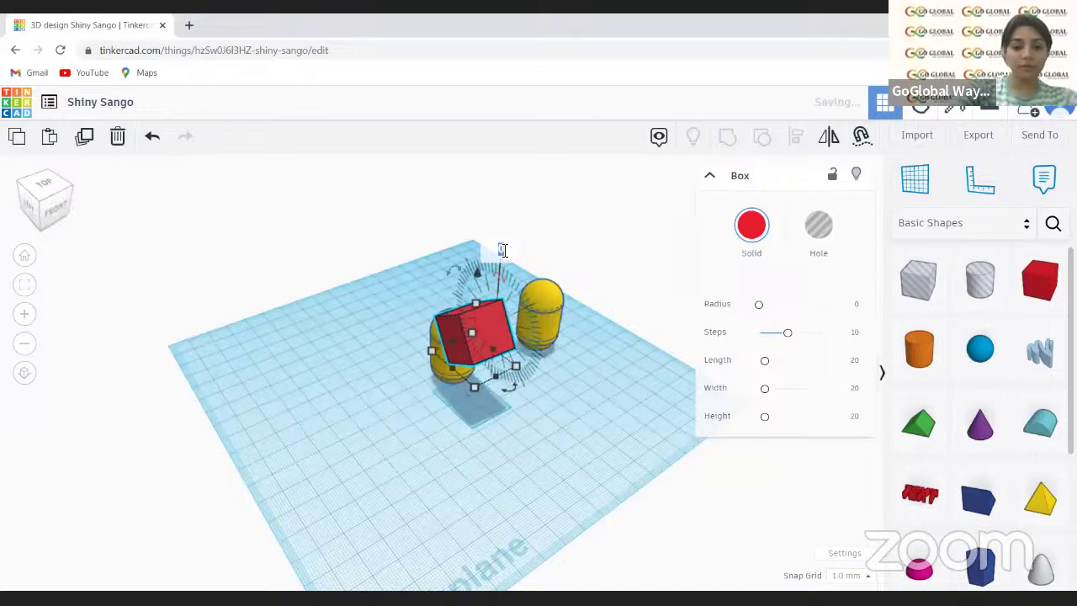
type("90")
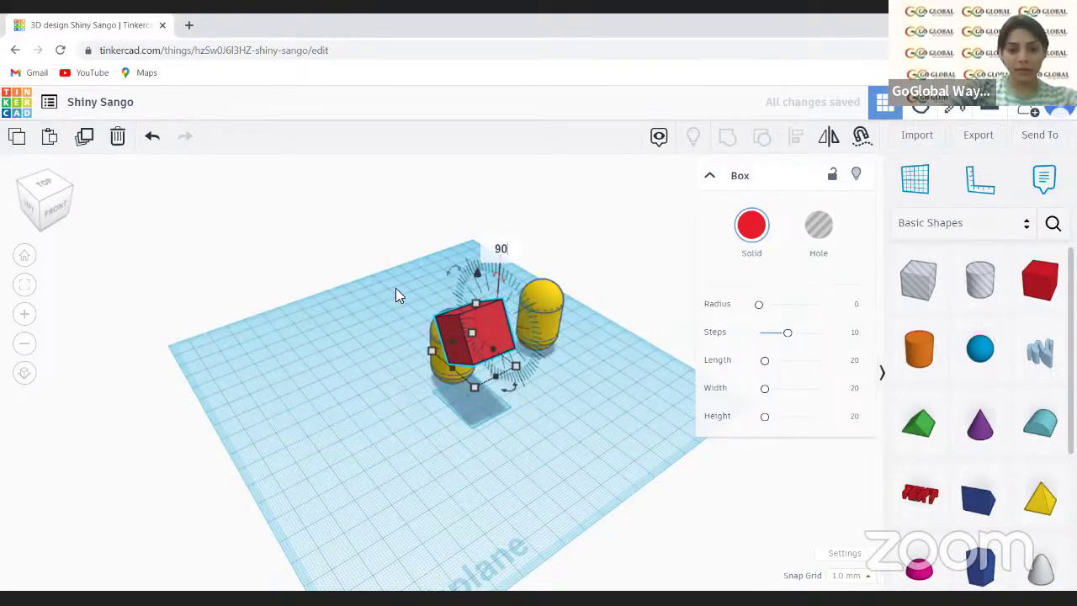
key("Return")
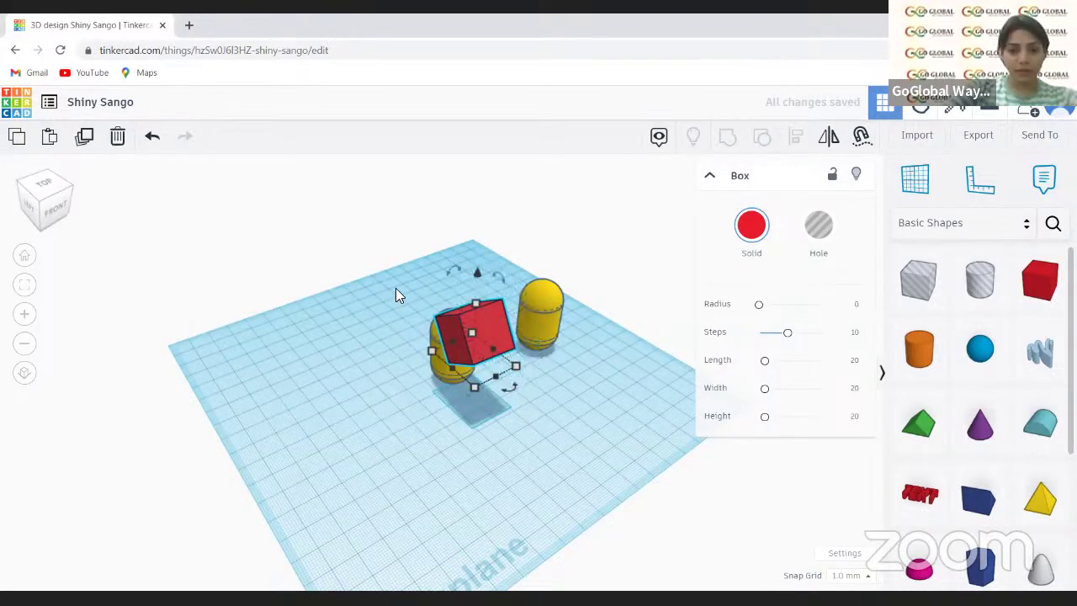
- Rotate the red box by -53° so that its faces sit level with the workplane
left_click(500, 275)
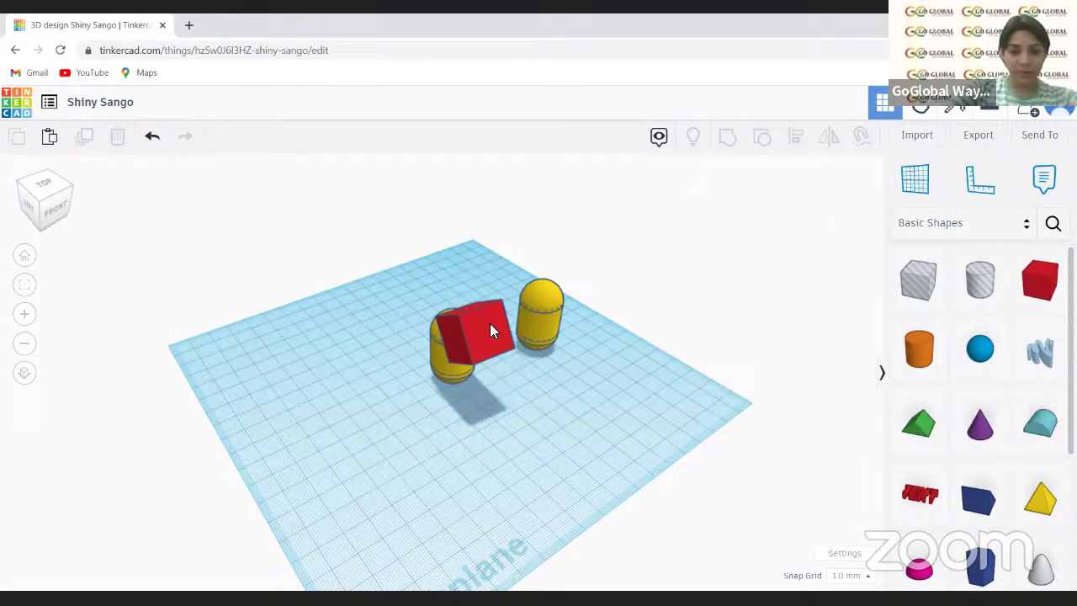
left_click(500, 273)
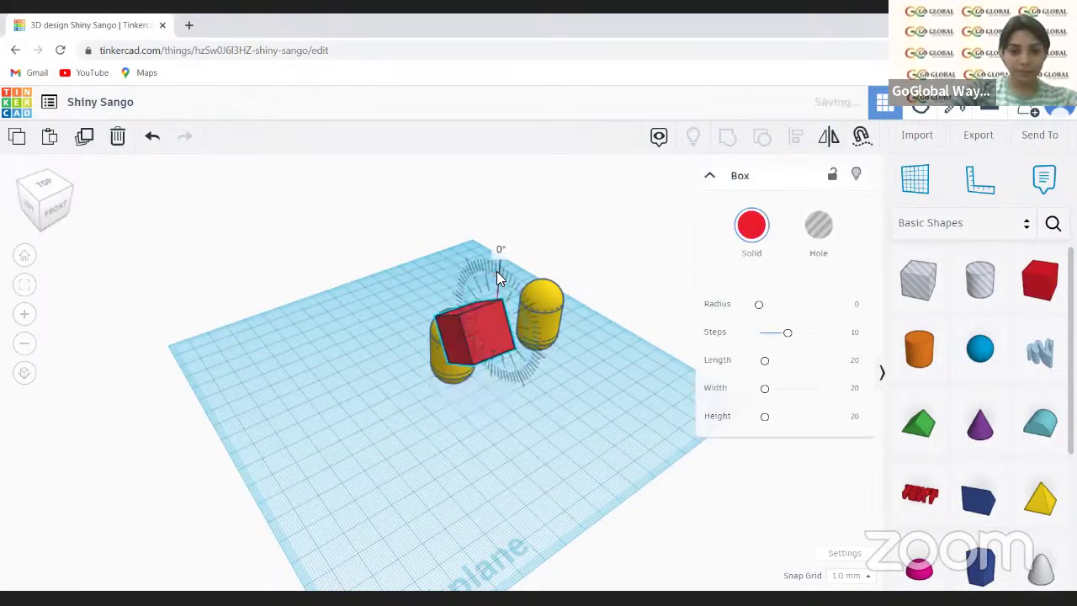
left_click_drag(485, 268, 466, 267)
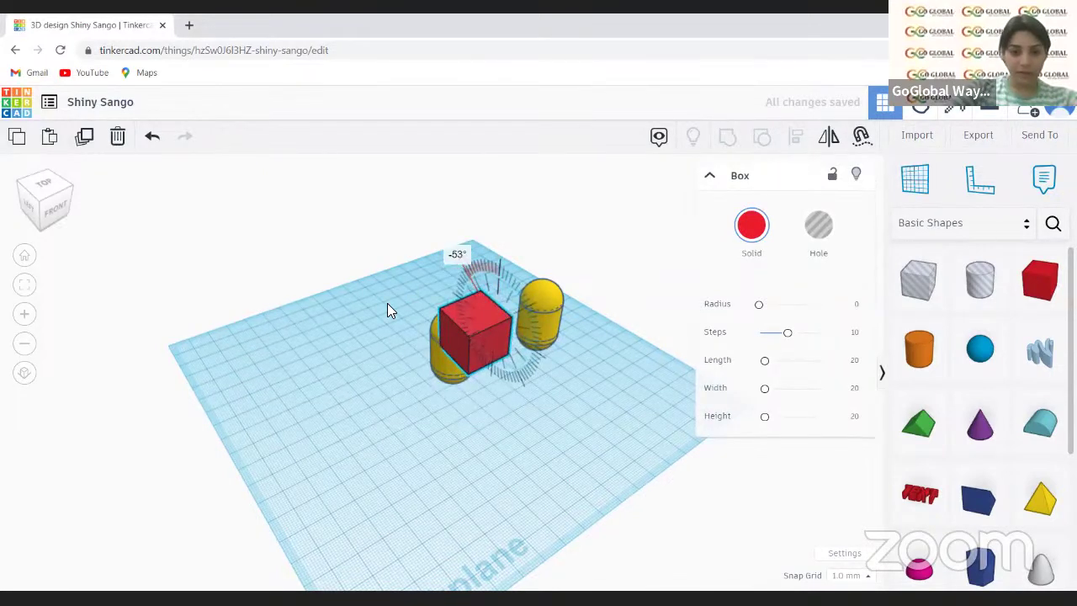
left_click(430, 340)
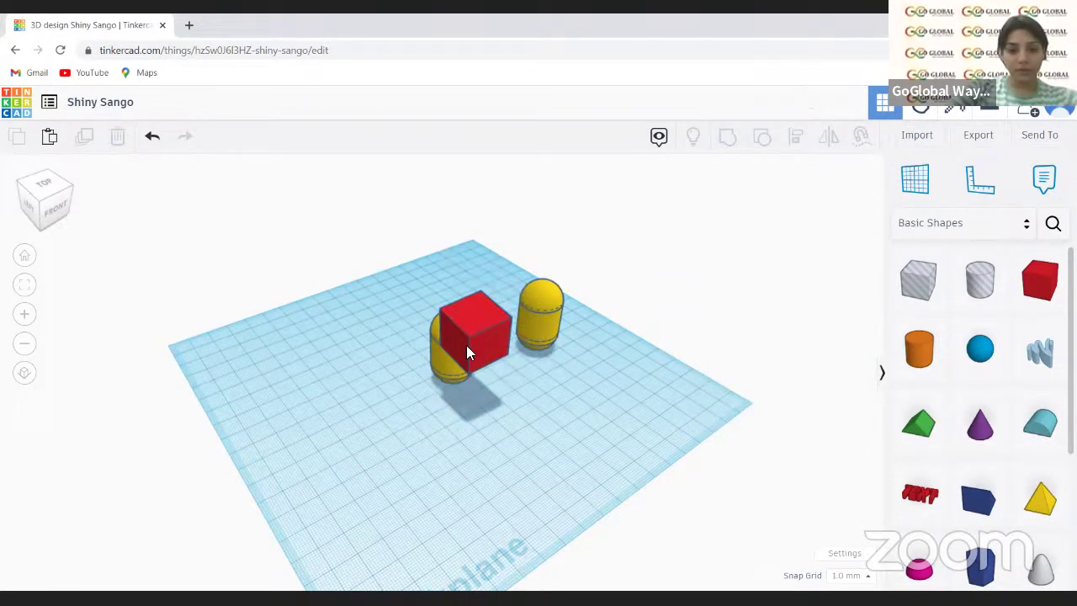
- Select the copied capsule and the red box and align their centres along all three axes
left_click(449, 358)
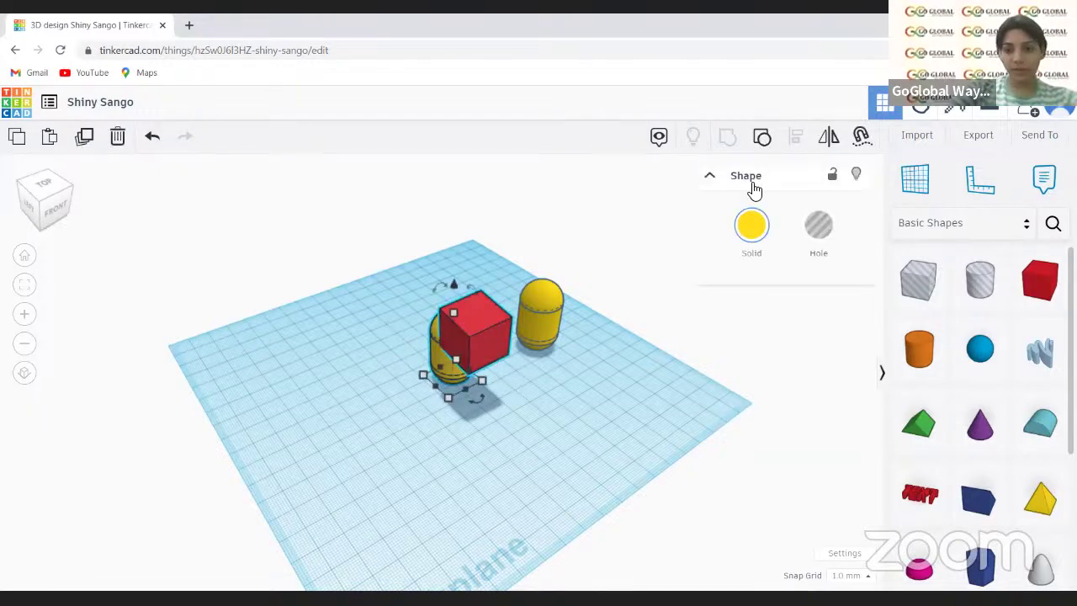
key("ctrl+a")
left_click(796, 139)
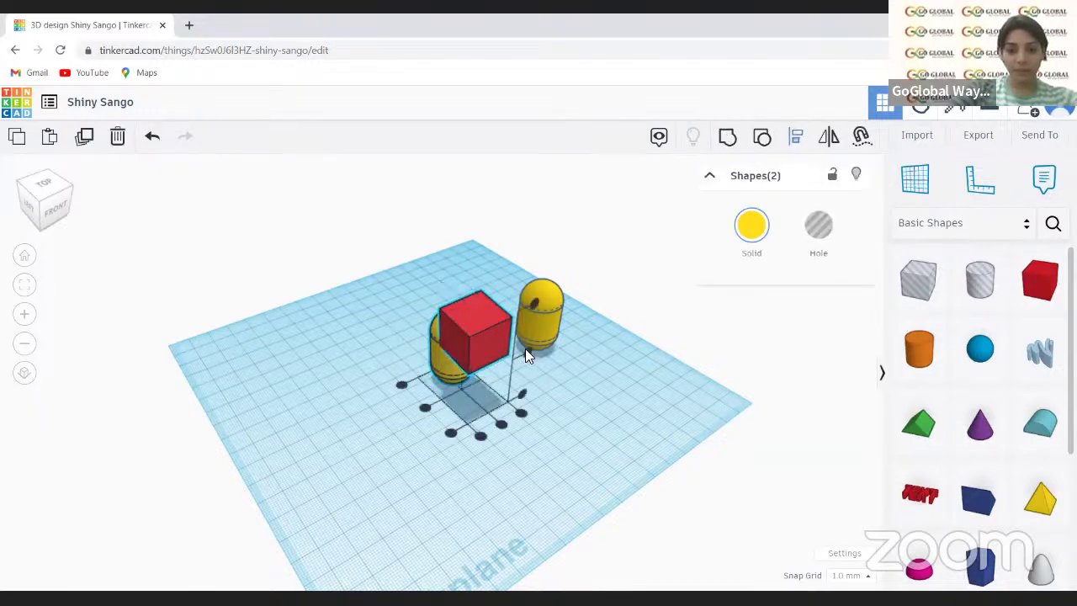
left_click(526, 351)
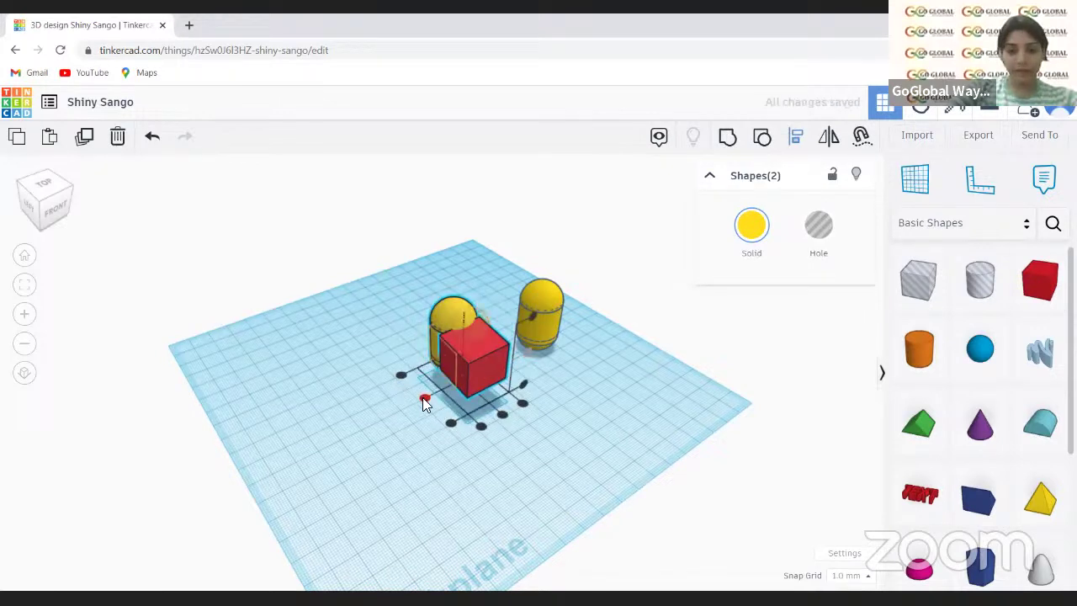
left_click(491, 403)
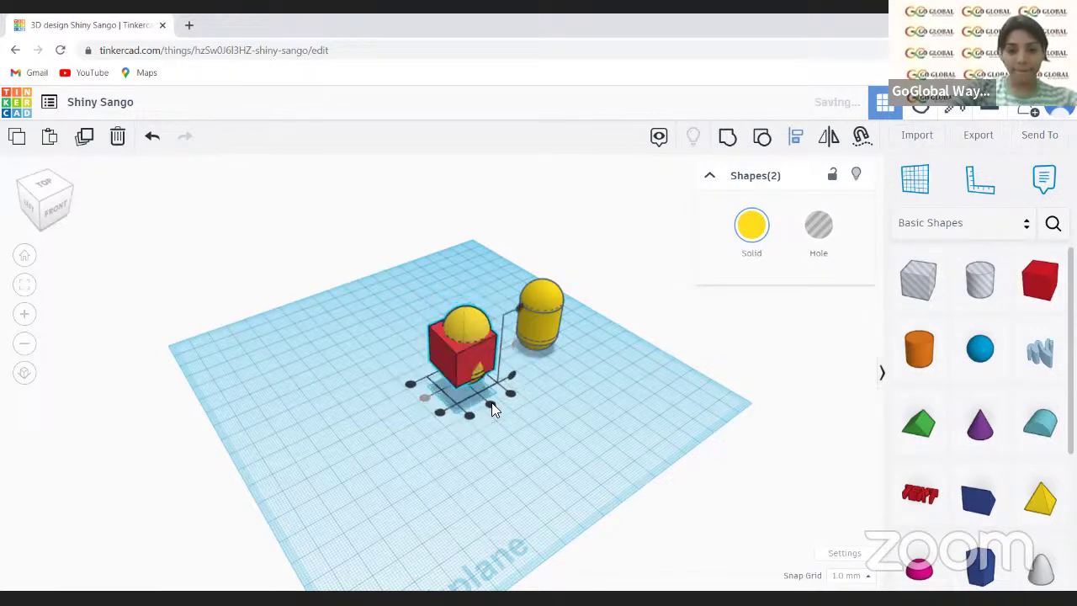
left_click(416, 399)
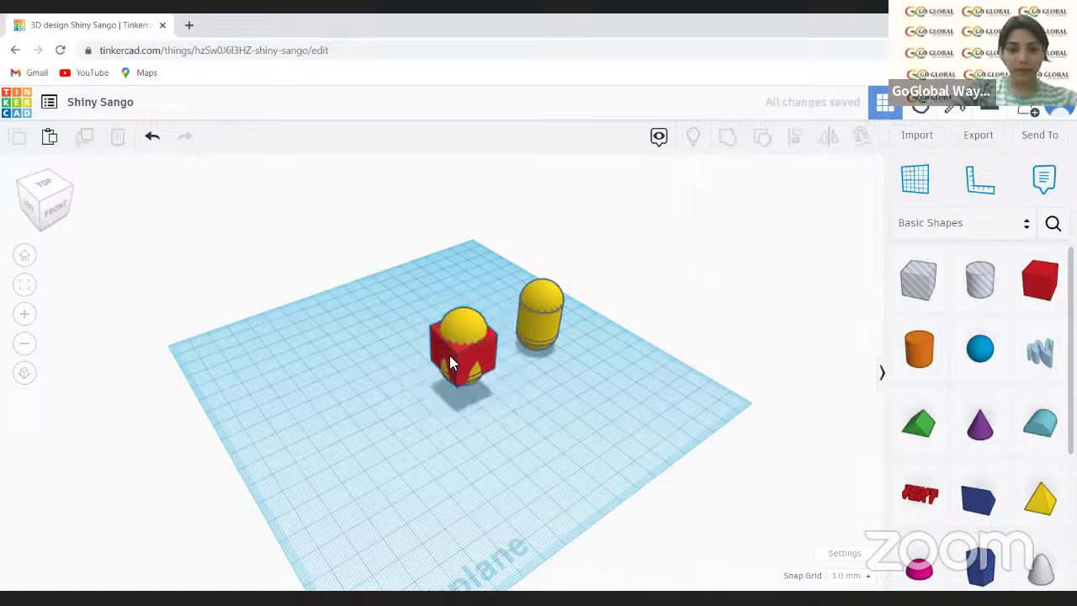
- Set both base dimensions of the red box to 24 mm and nudge the box to recentre it around the capsule
left_click(497, 369)
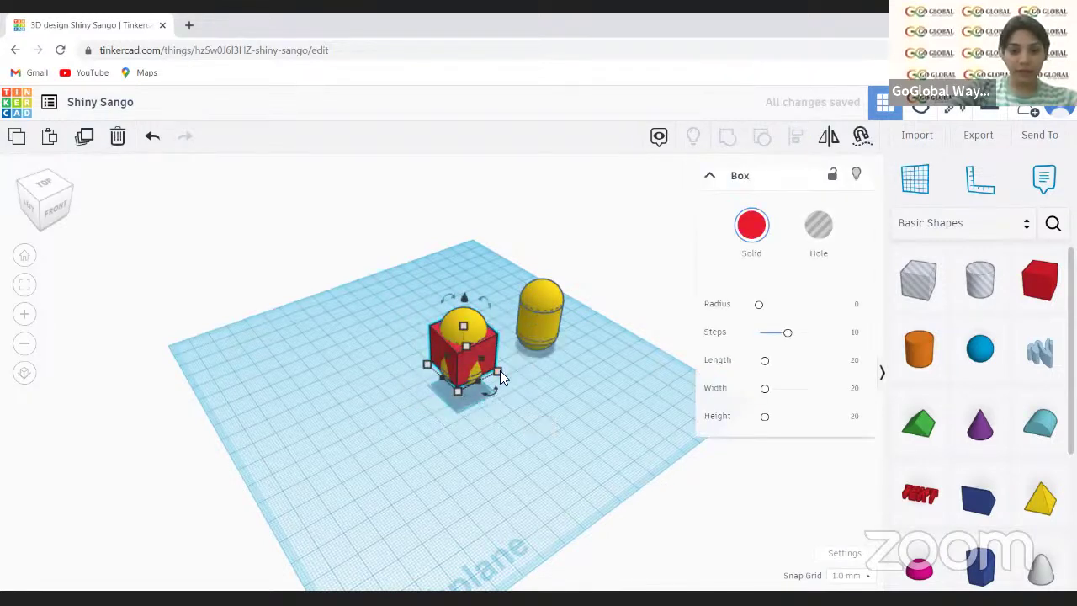
left_click(538, 335)
type("2")
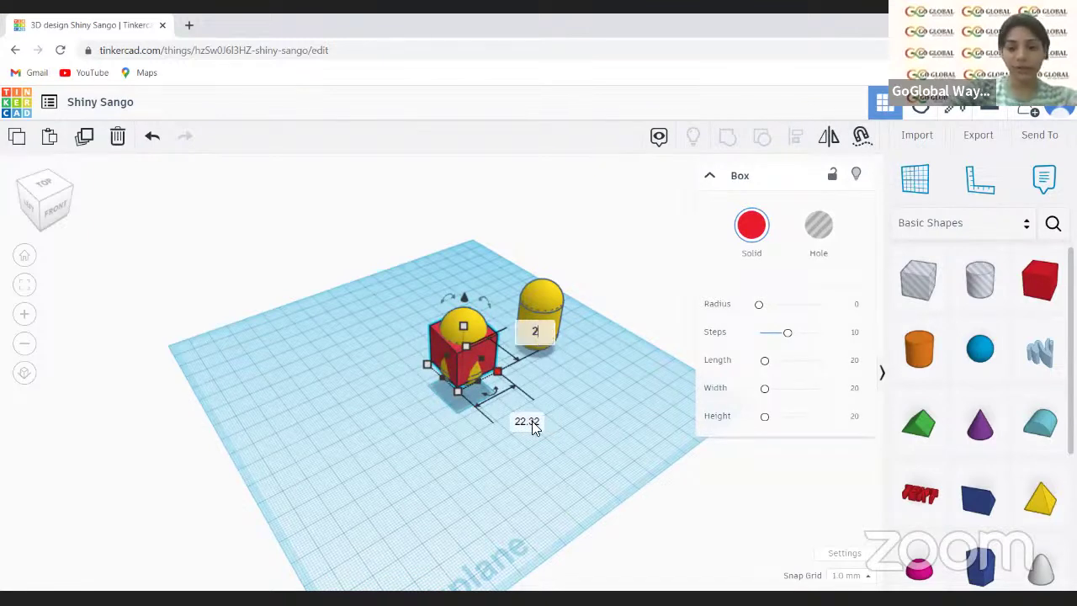
type("4")
key("Return")
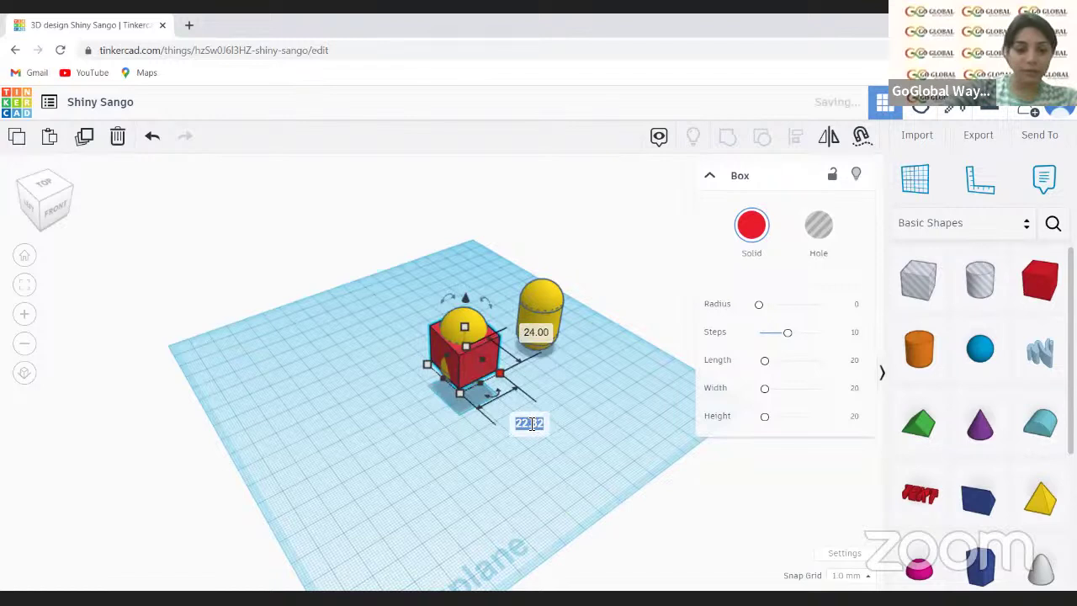
type("24")
key("Return")
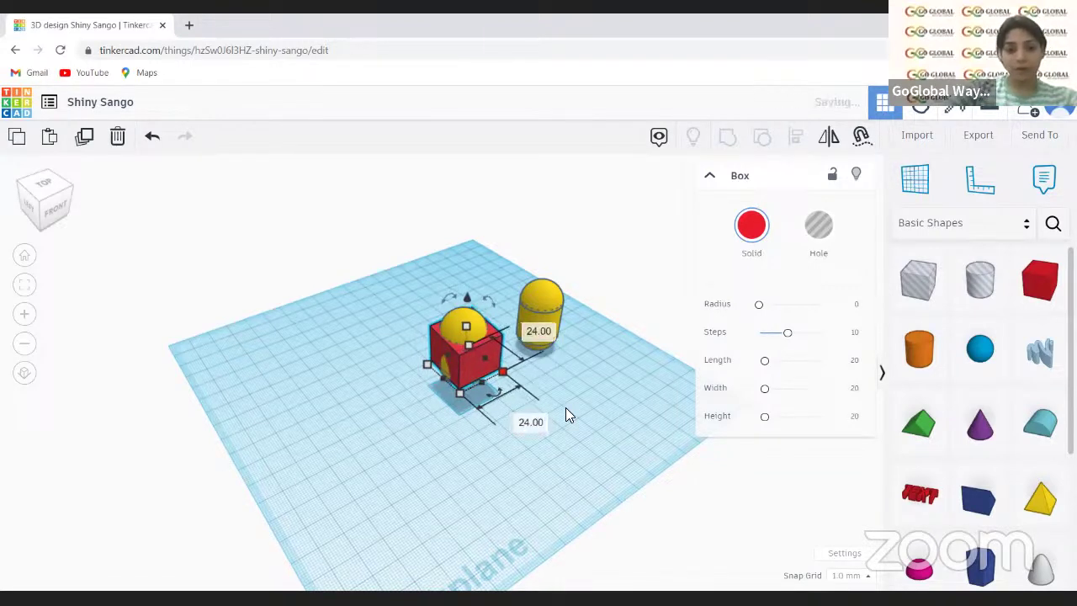
left_click_drag(468, 360, 469, 362)
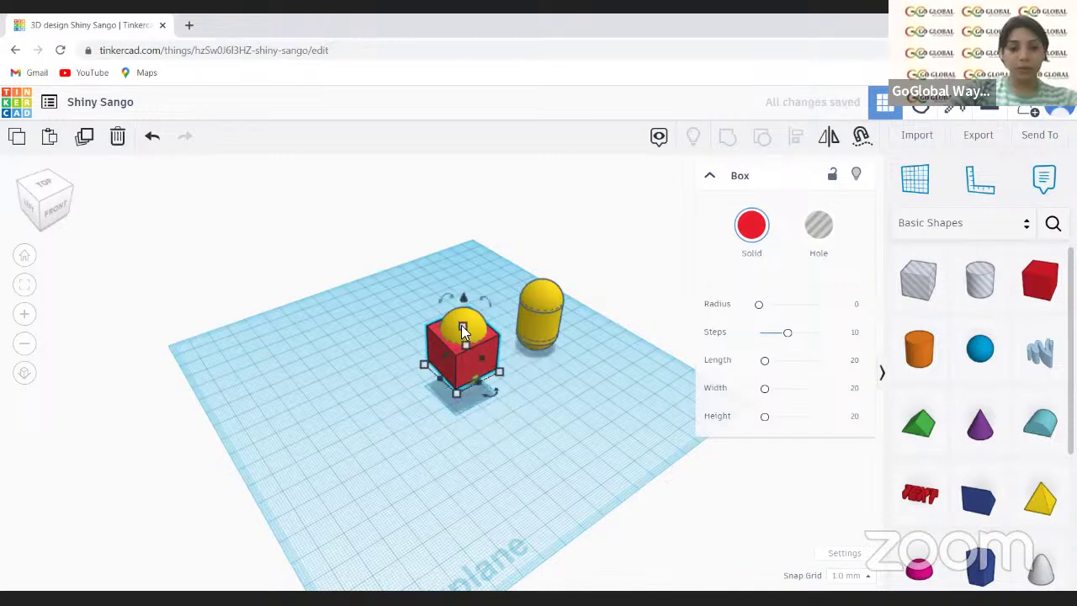
- Raise the copied capsule by about 18 mm to 24 mm above the workplane
key("Escape")
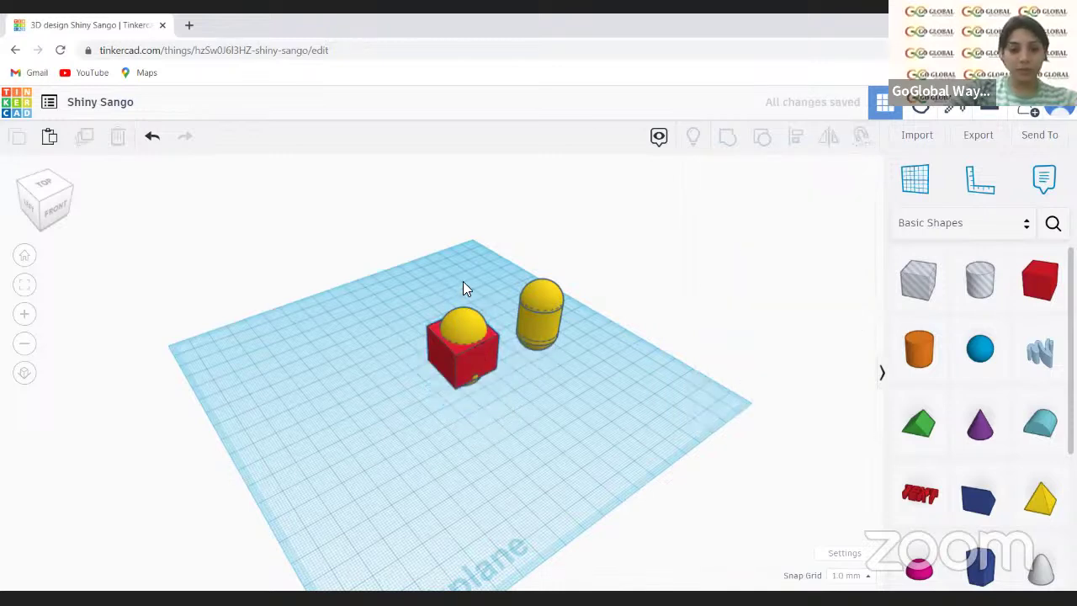
left_click(463, 283)
left_click_drag(463, 251, 462, 238)
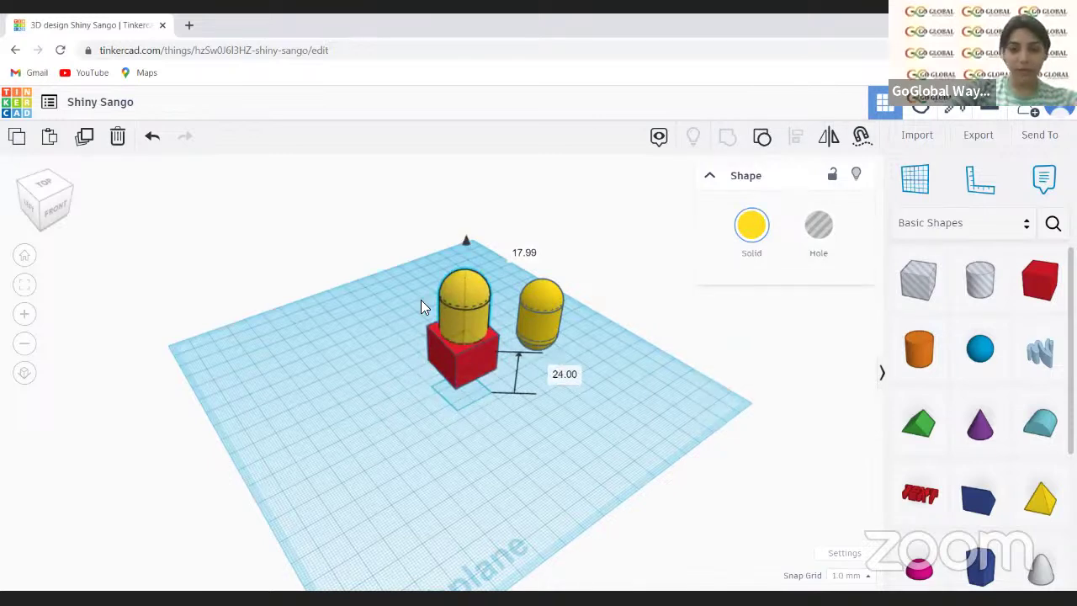
- Turn the red box into a hole and group it with the copied capsule to cut off the capsule's lower end
left_click(446, 353, "shift")
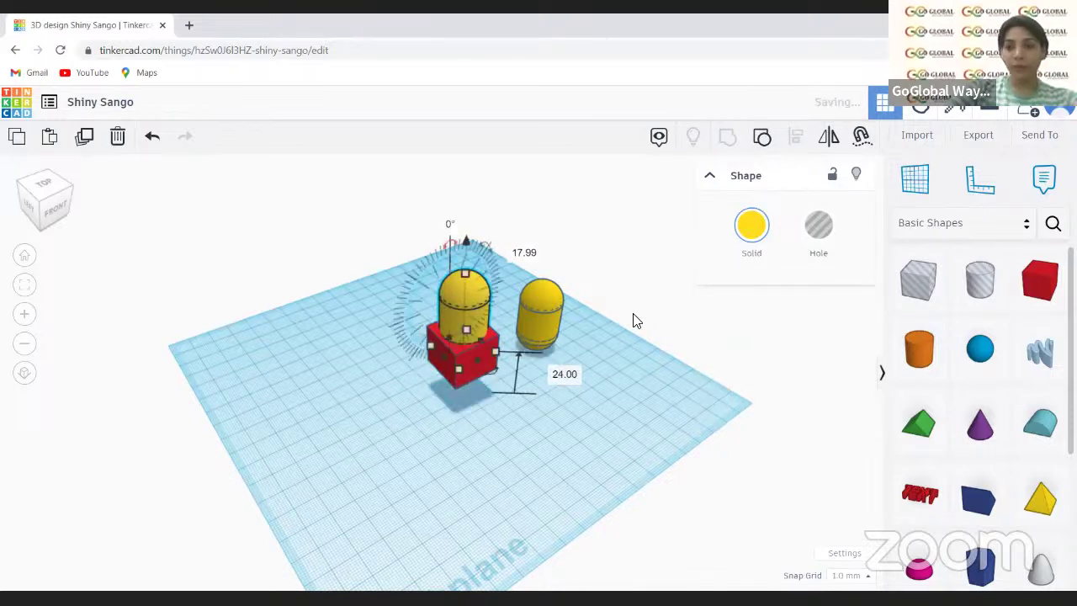
left_click(464, 368)
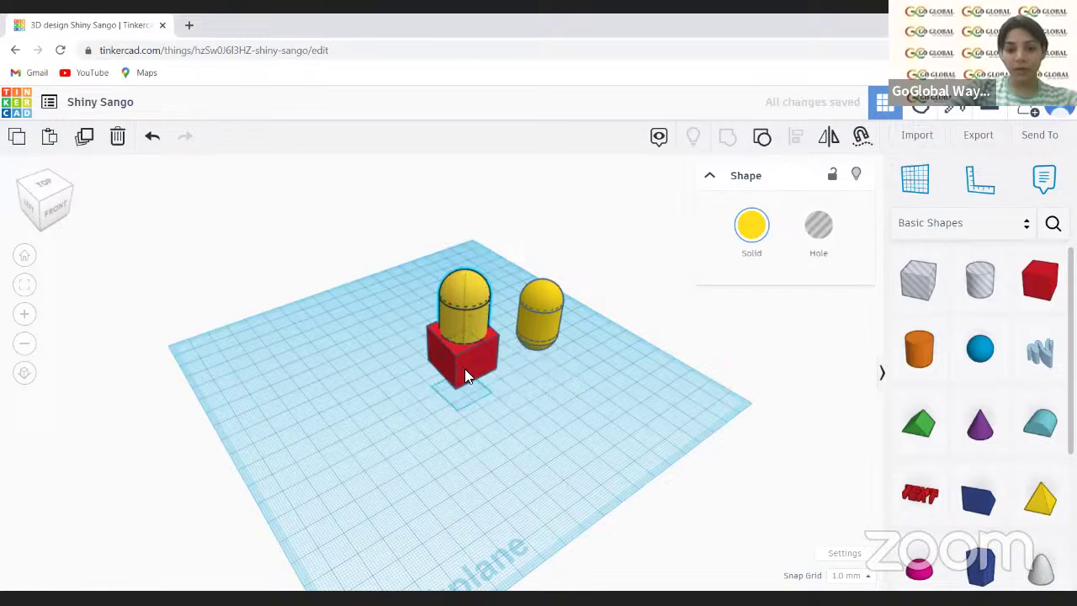
left_click(816, 228)
left_click_drag(385, 277, 465, 358)
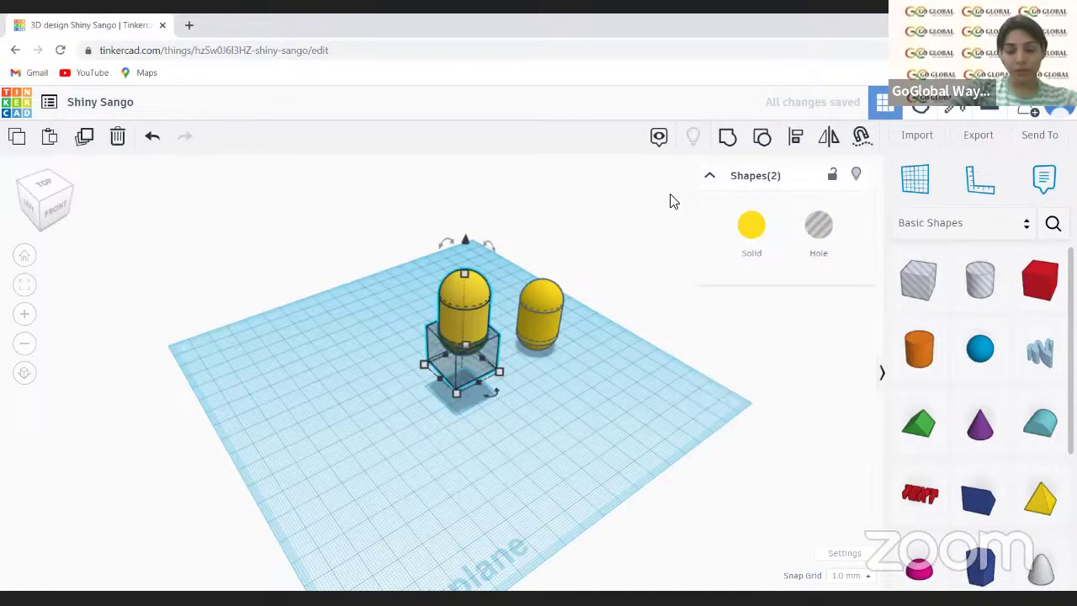
key("ctrl+g")
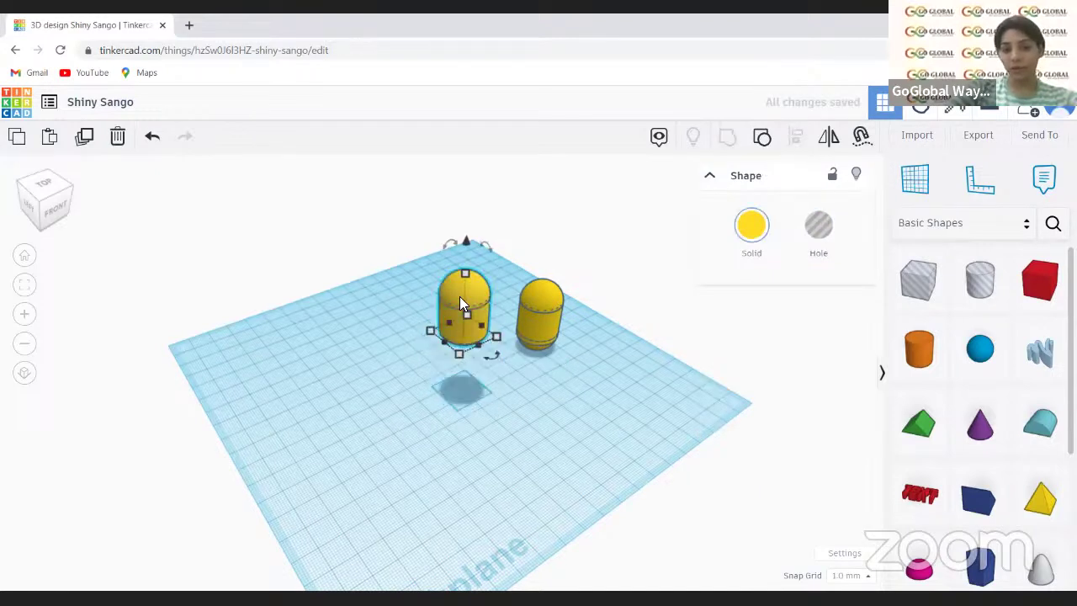
left_click(398, 368)
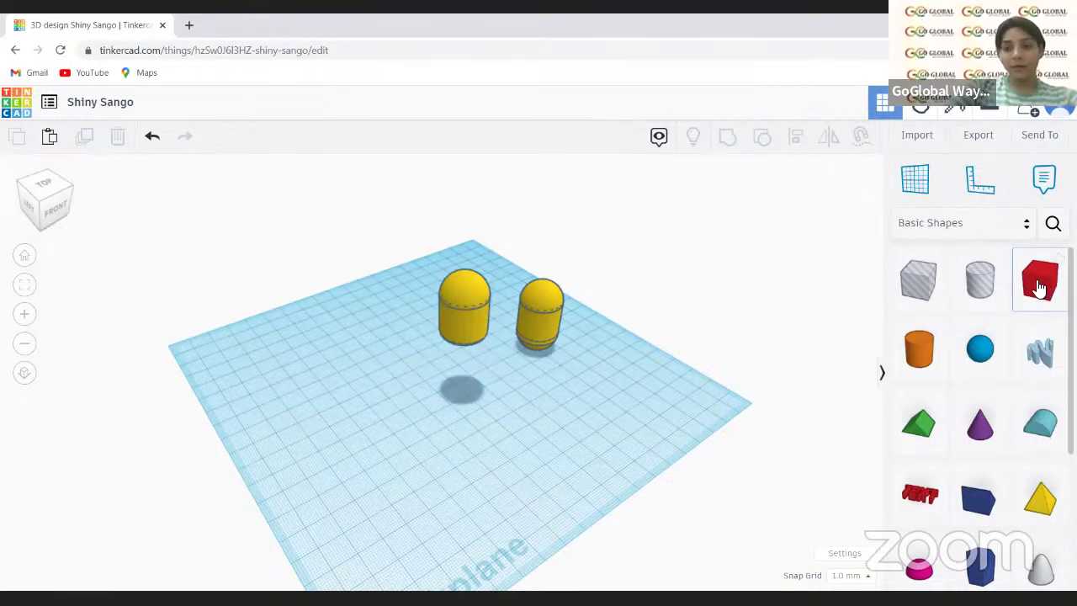
- Place a new red box on the dome of the cut capsule and rotate the box by 22.5°
left_click_drag(904, 287, 464, 258)
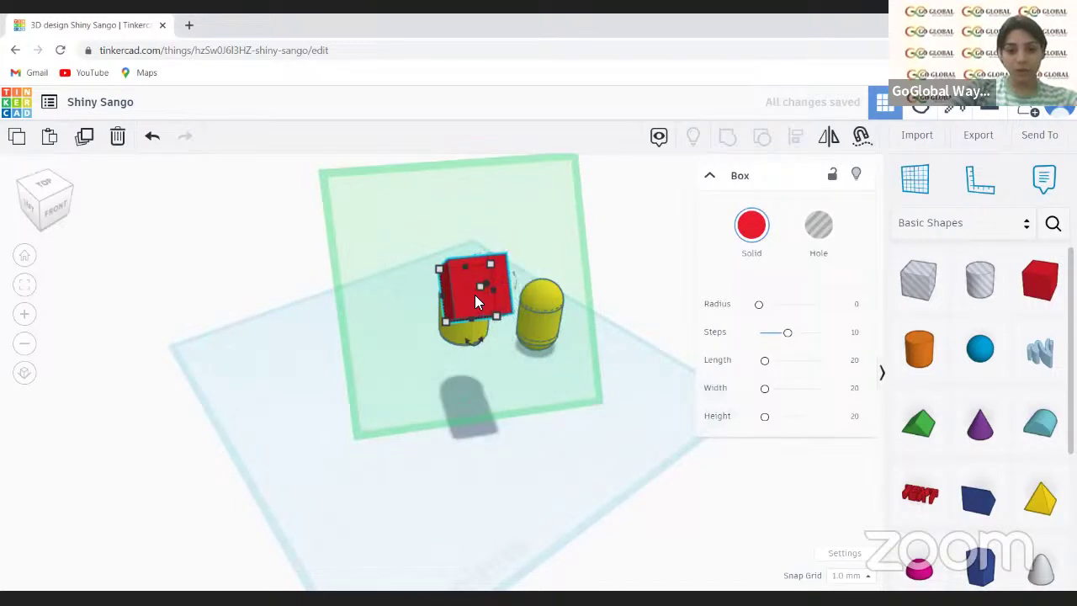
key("Escape")
left_click(498, 290)
left_click_drag(512, 224, 427, 376)
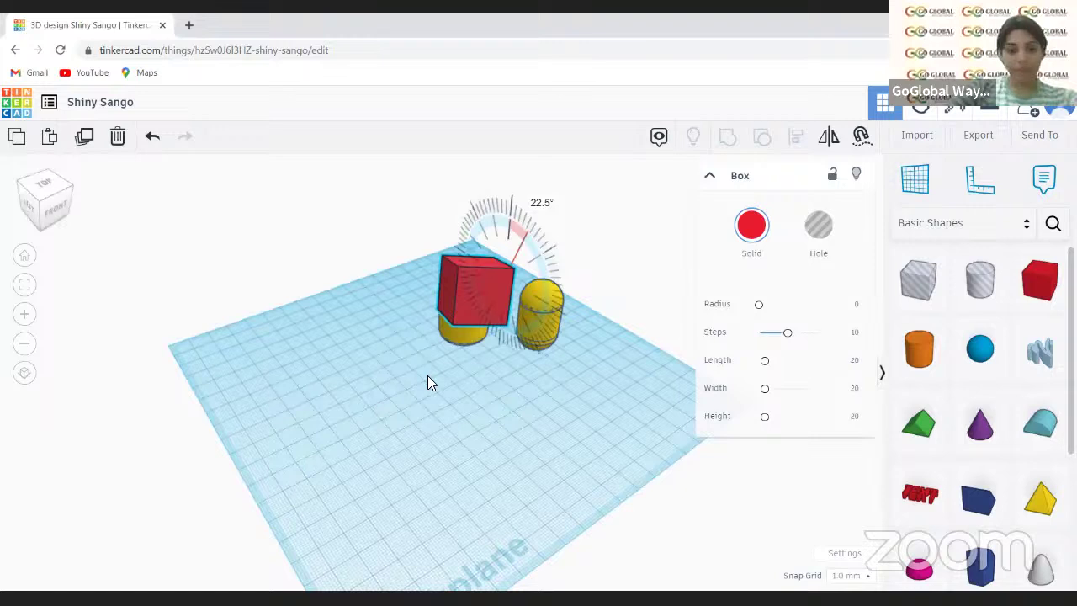
key("Escape")
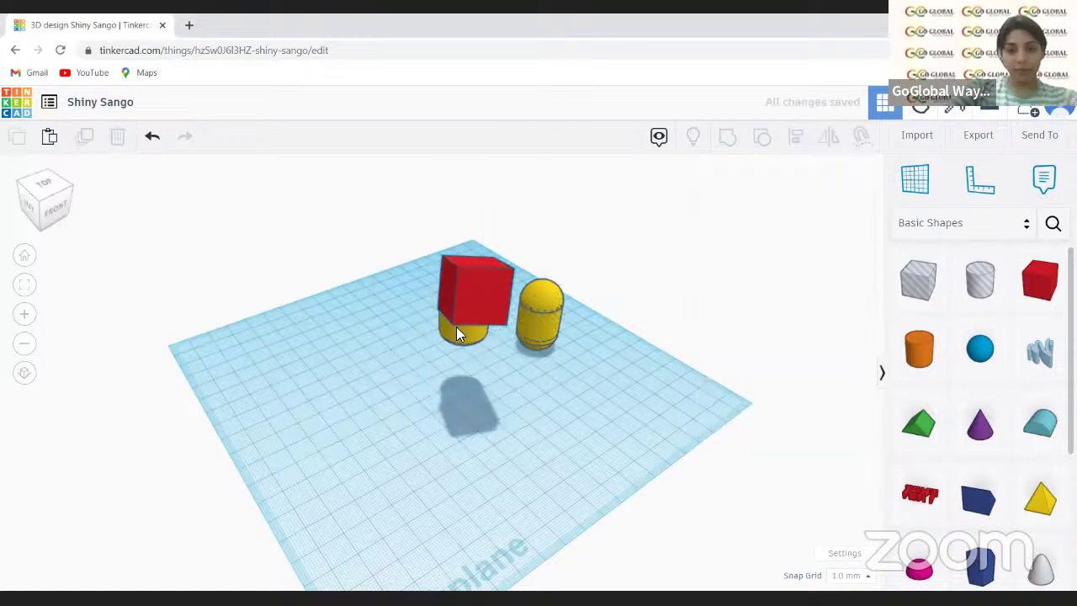
- Select the cut capsule and the new red box and align their centres along all three axes
left_click(457, 333)
key("l")
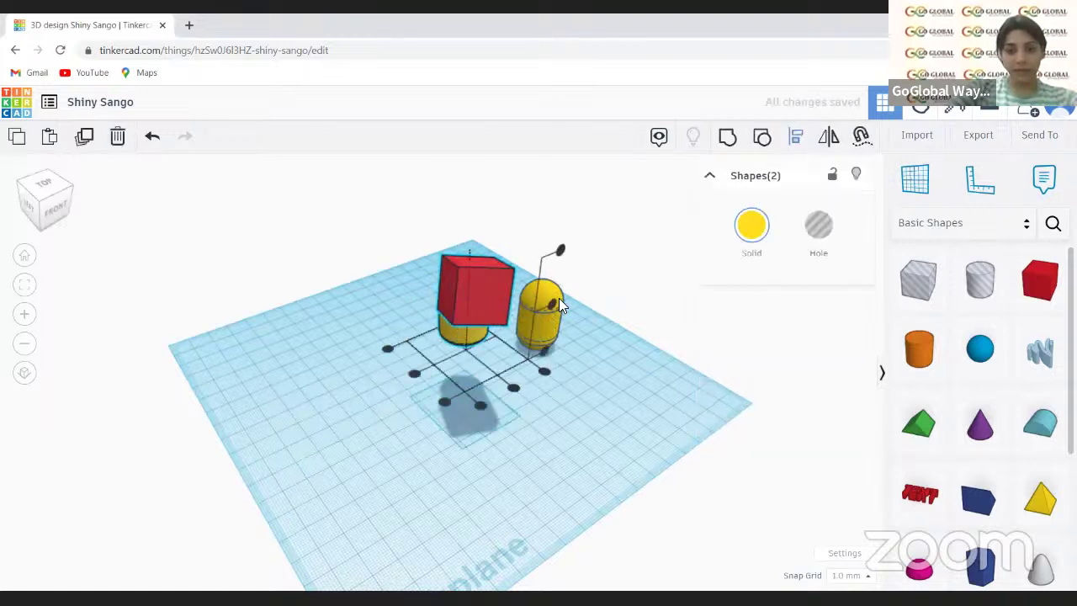
left_click(411, 369)
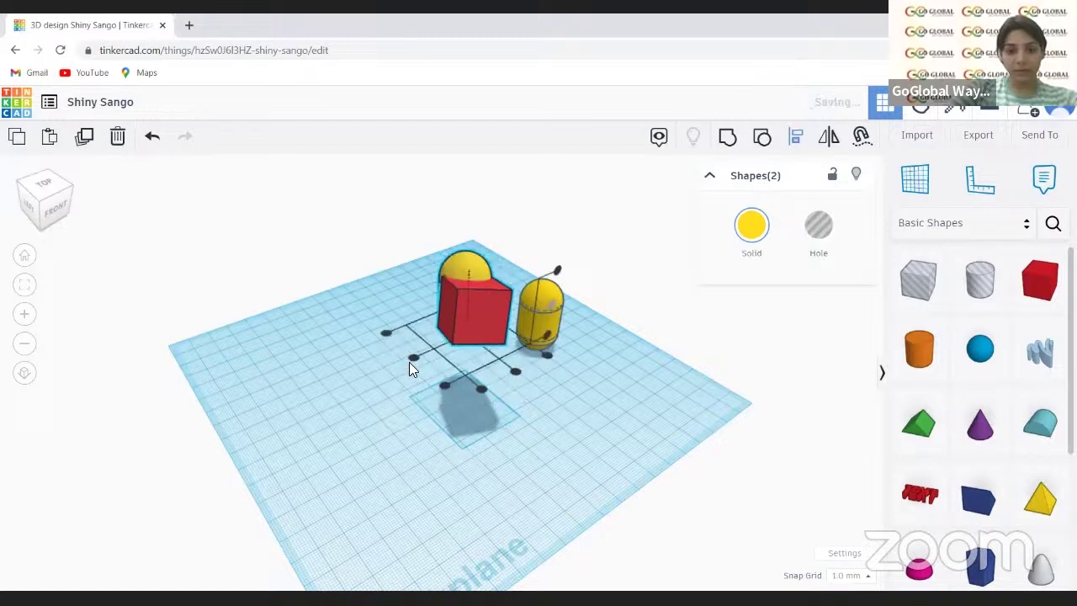
left_click(506, 368)
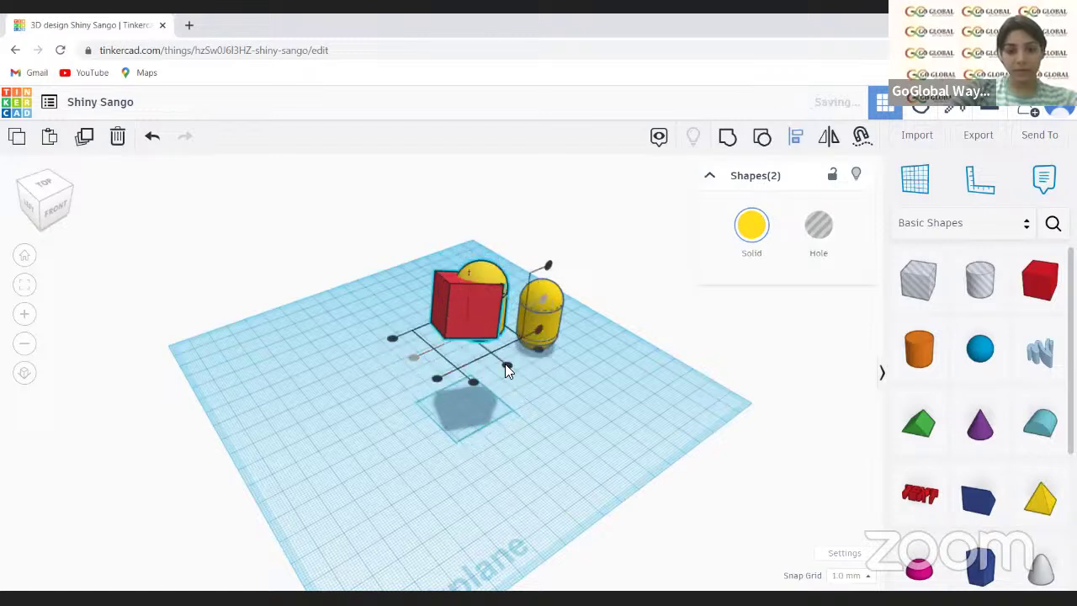
left_click(465, 308)
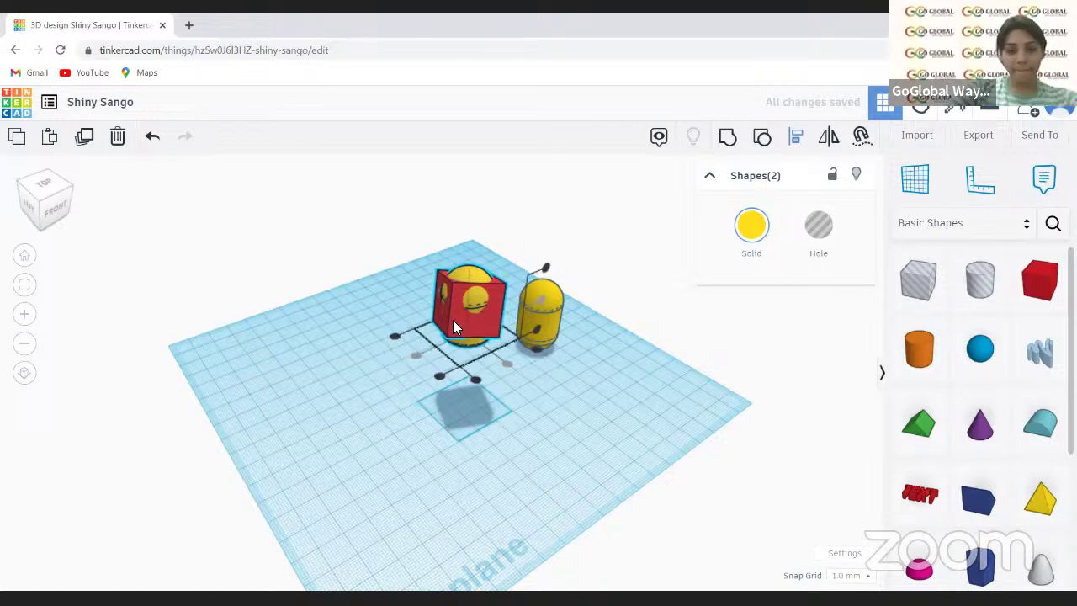
left_click(120, 227)
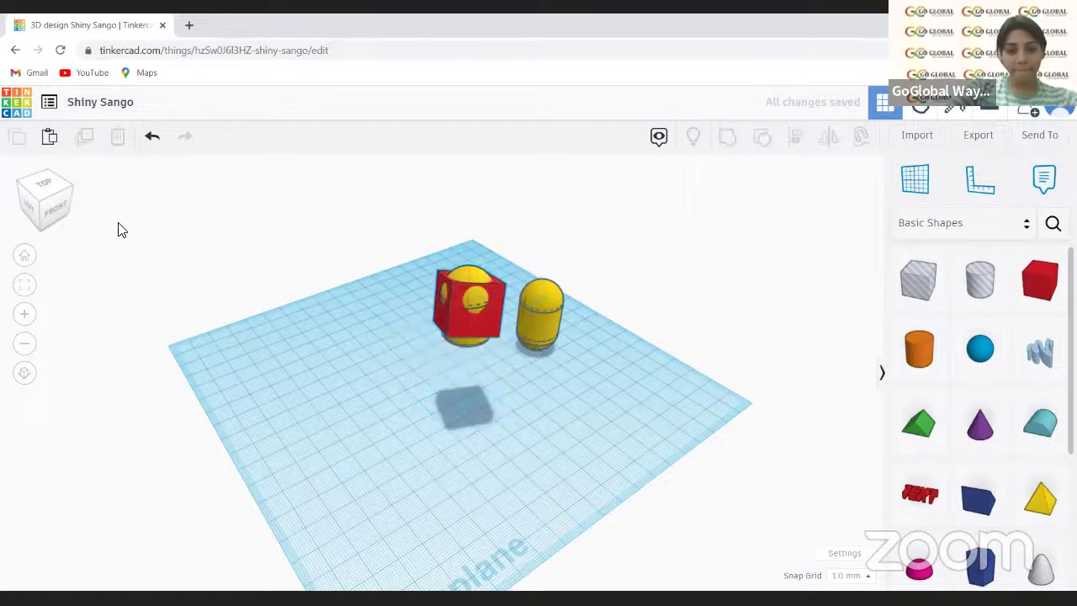
- Tilt the red box around the cut capsule by 10°, working from the left side
left_click(66, 216)
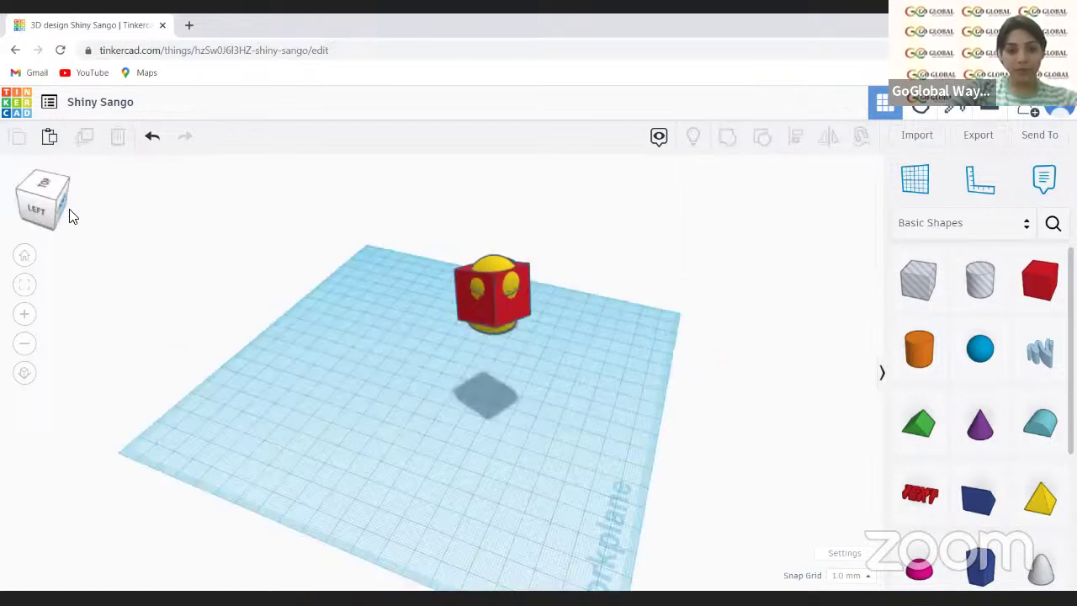
left_click(496, 286)
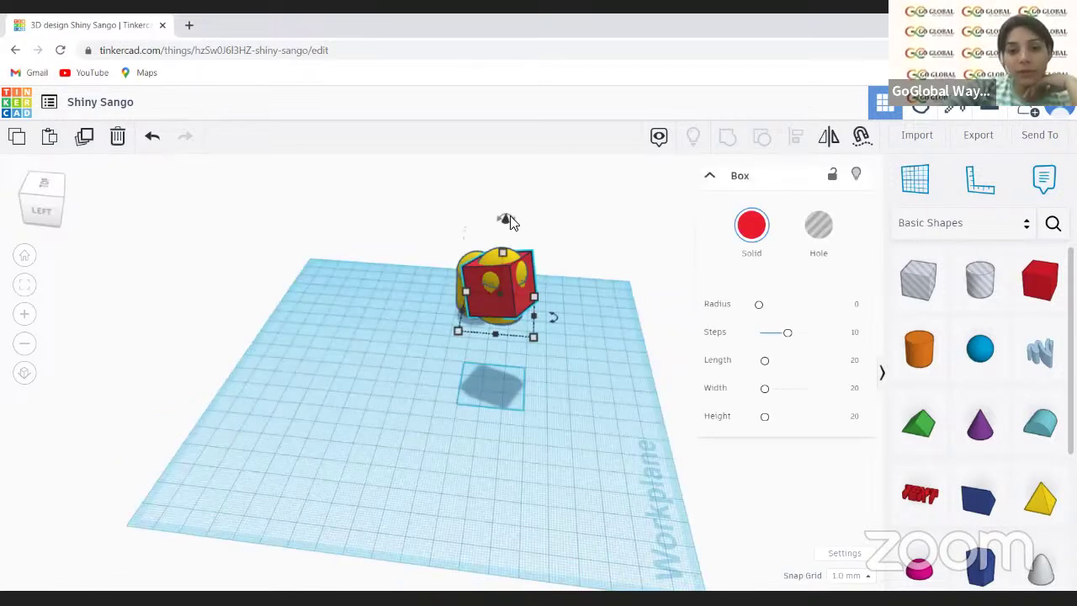
left_click_drag(510, 217, 520, 216)
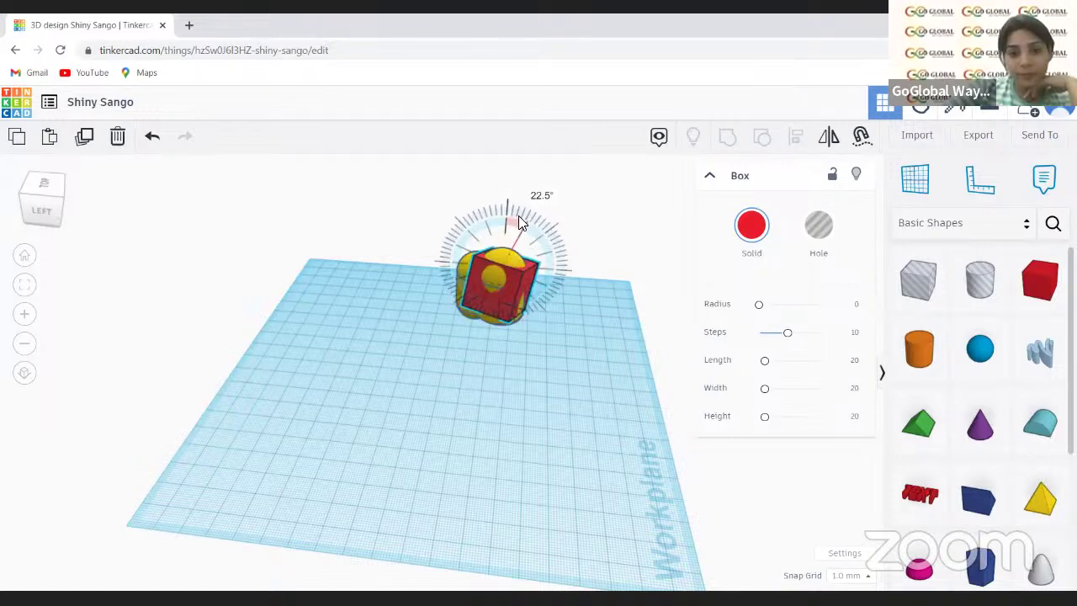
left_click_drag(520, 215, 509, 199)
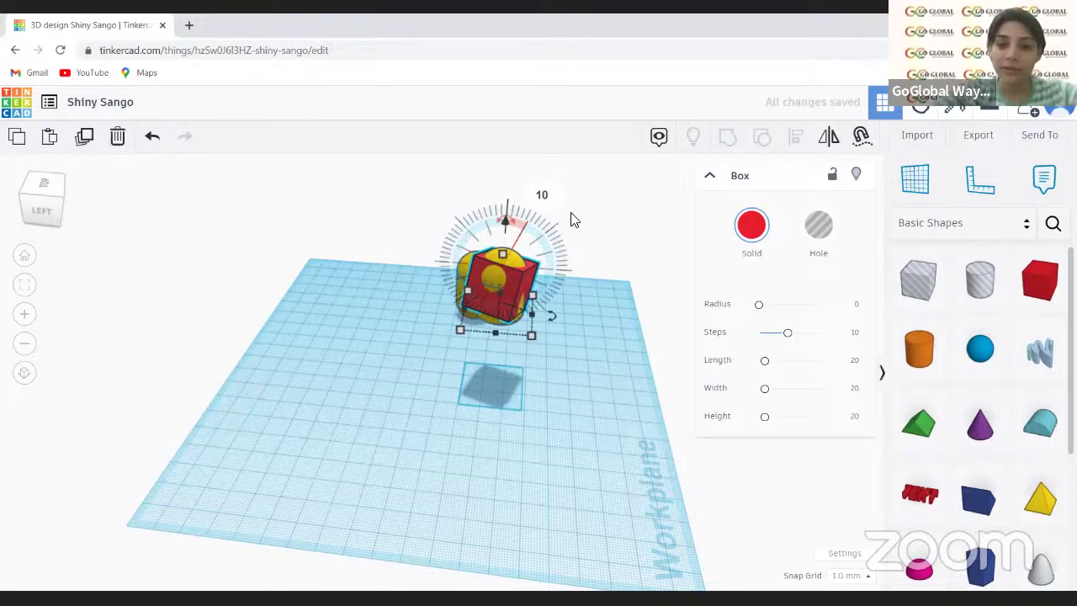
key("Return")
left_click(389, 365)
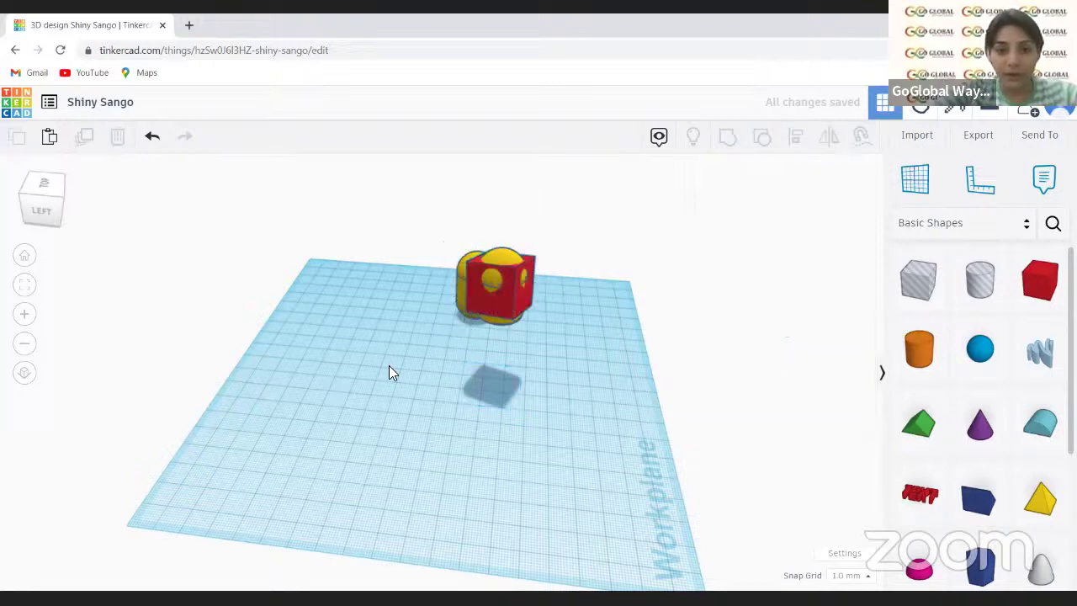
- Enlarge the red box's footprint to about 27.7 mm by 34.2 mm
left_click(513, 325)
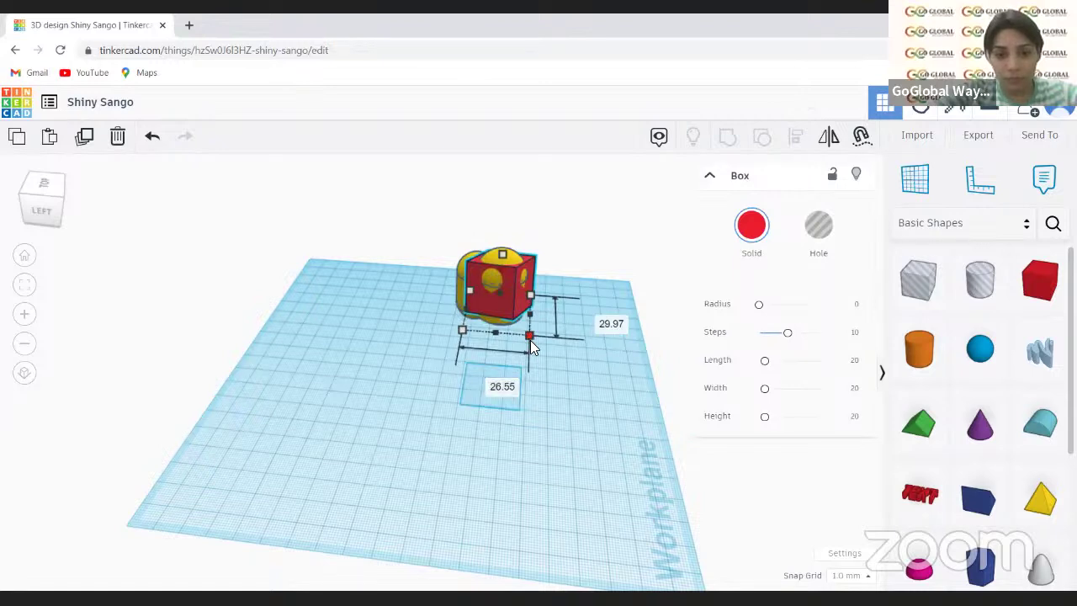
left_click_drag(531, 348, 535, 351)
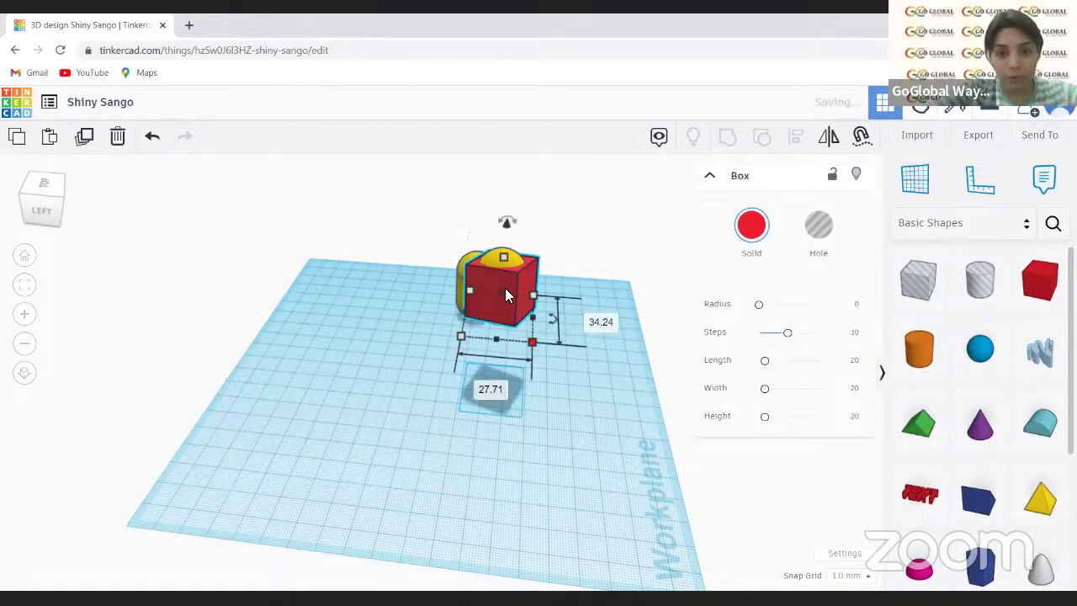
- Raise the red box by about 16 mm to 57 mm above the workplane and turn it into a hole
left_click_drag(506, 218, 509, 186)
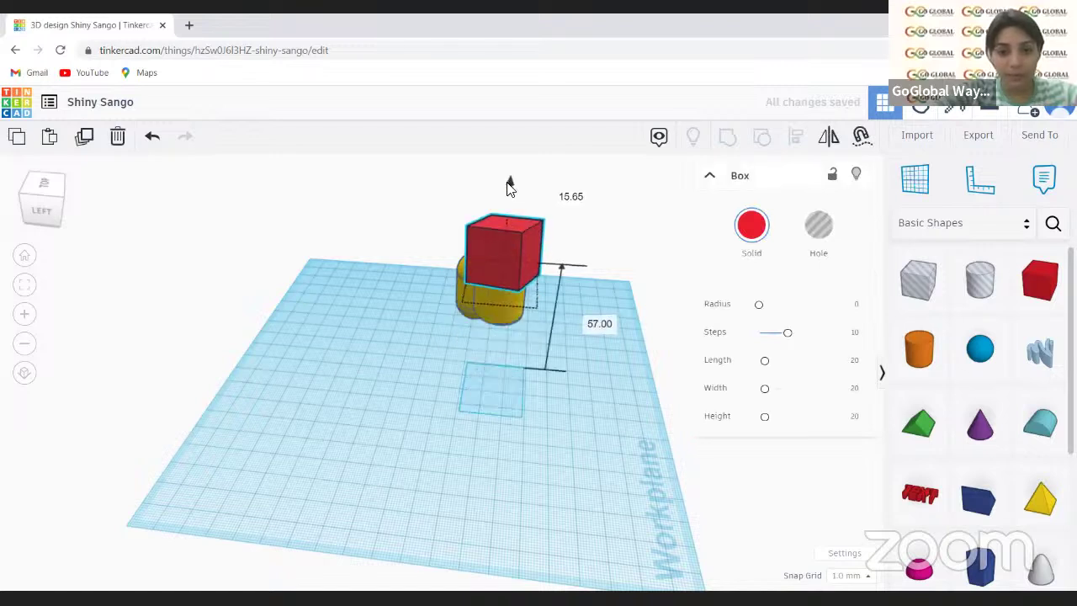
left_click(514, 271)
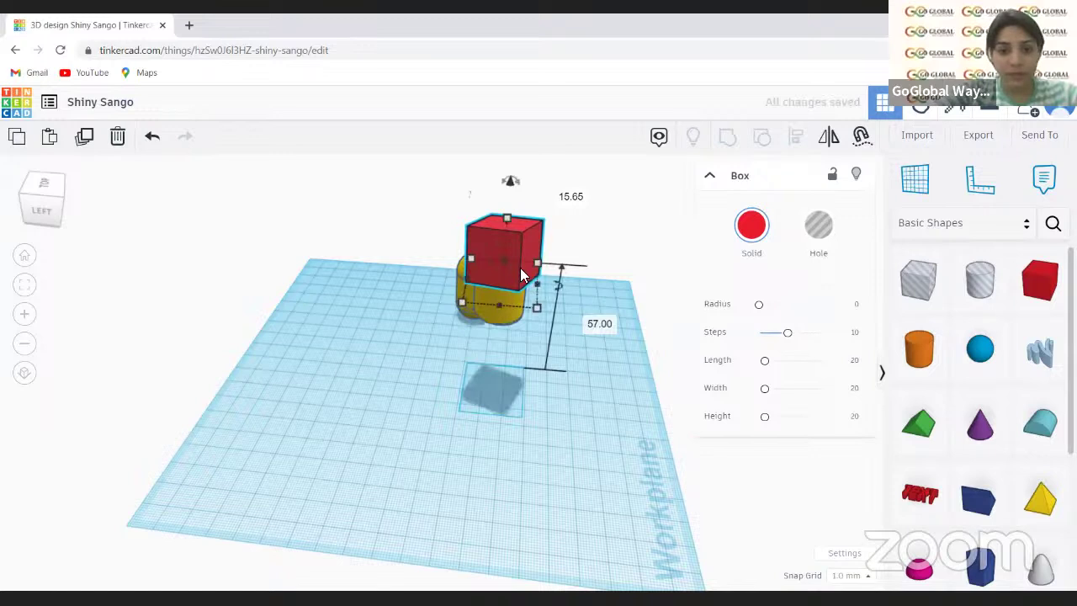
left_click(817, 234)
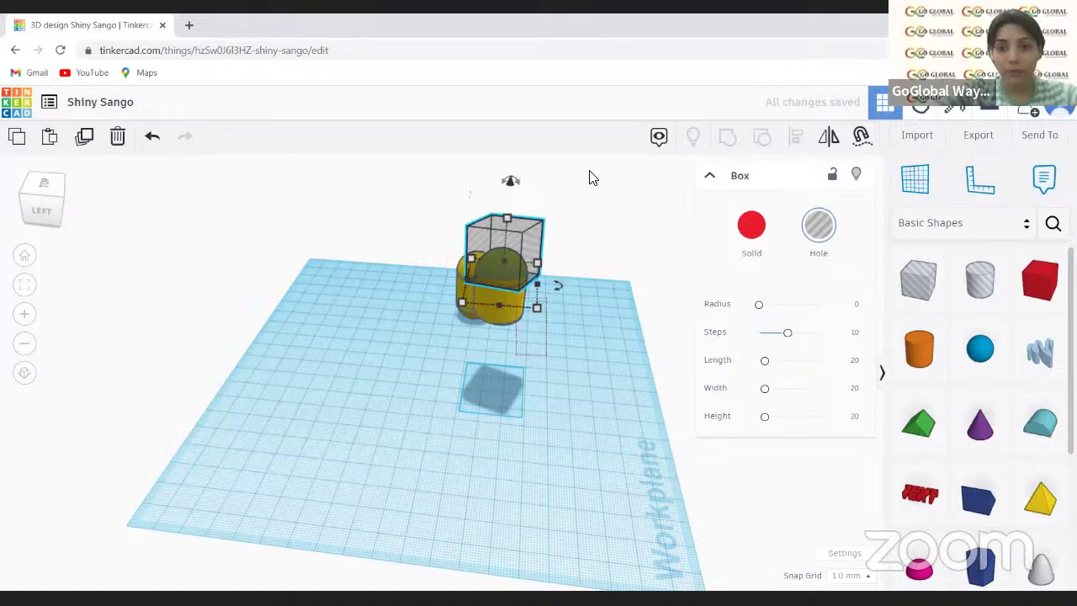
- Try cutting the capsule's dome by grouping it with the hole box, and undo the grouping
key("ctrl+a")
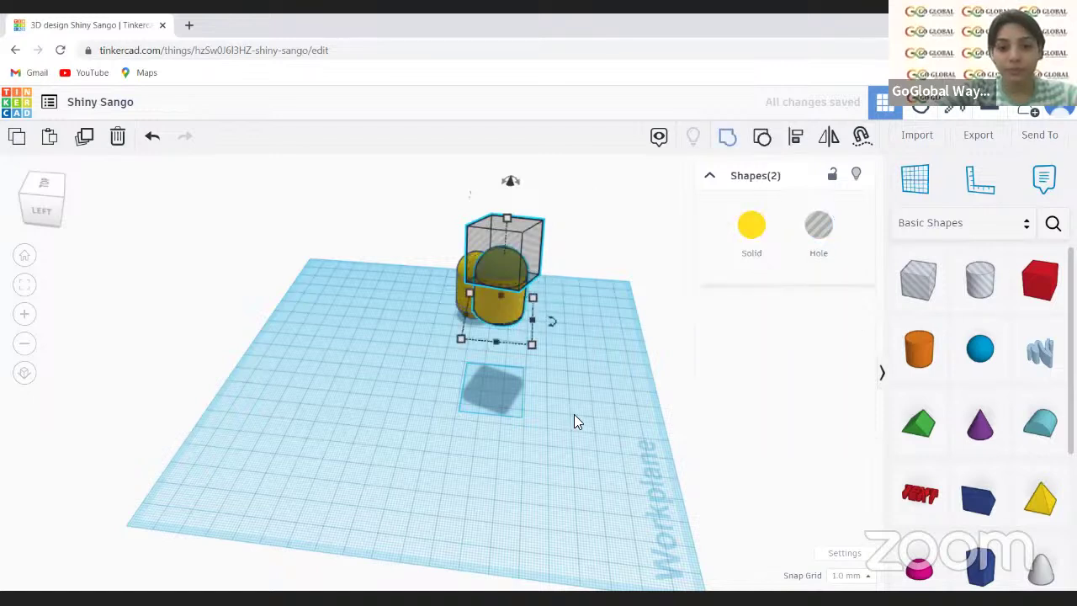
key("ctrl+g")
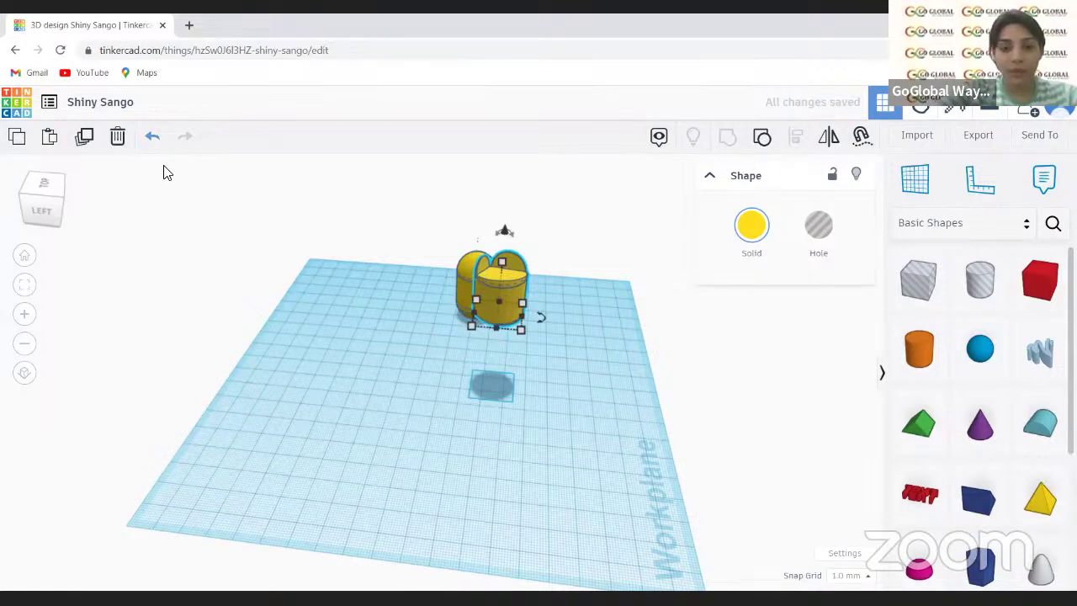
left_click(153, 138)
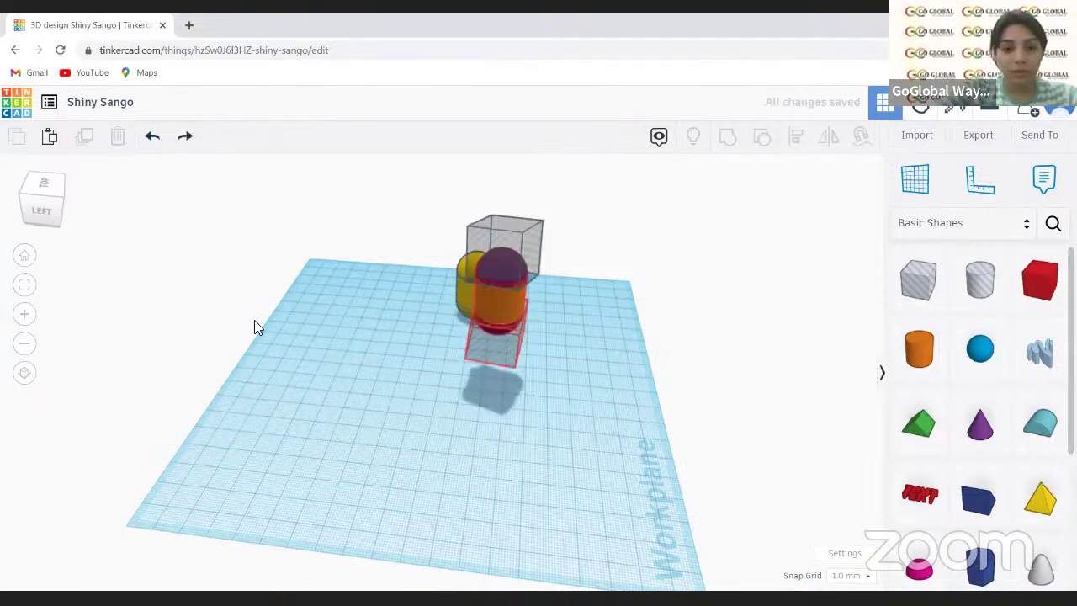
- Shift the hole box by 1.76 mm and -3.29 mm over the capsule's dome and rotate it horizontally by -22.5°
left_click_drag(44, 214, 436, 217)
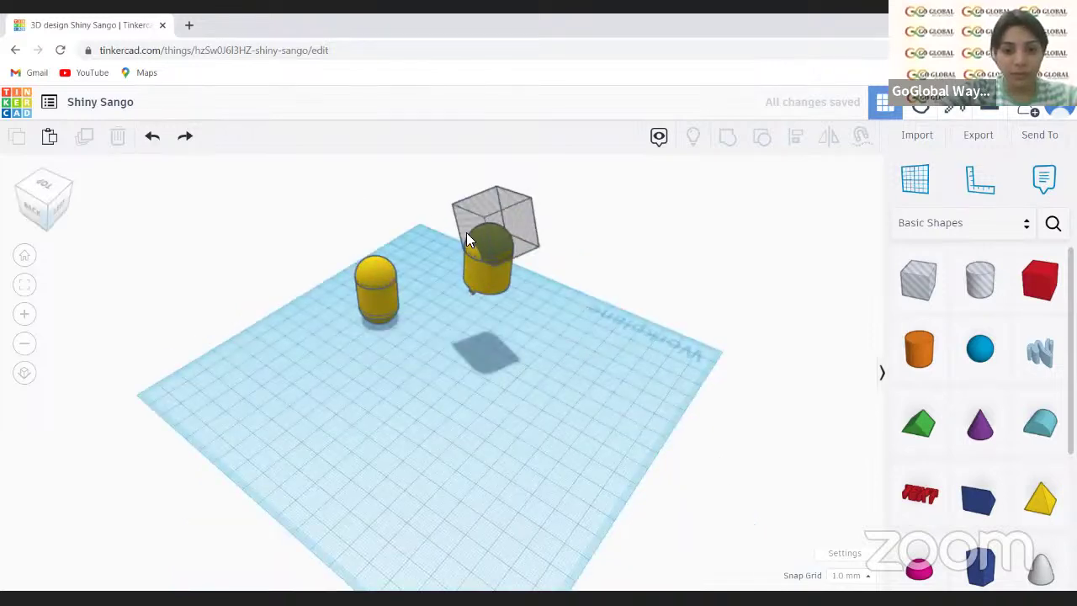
left_click(466, 232)
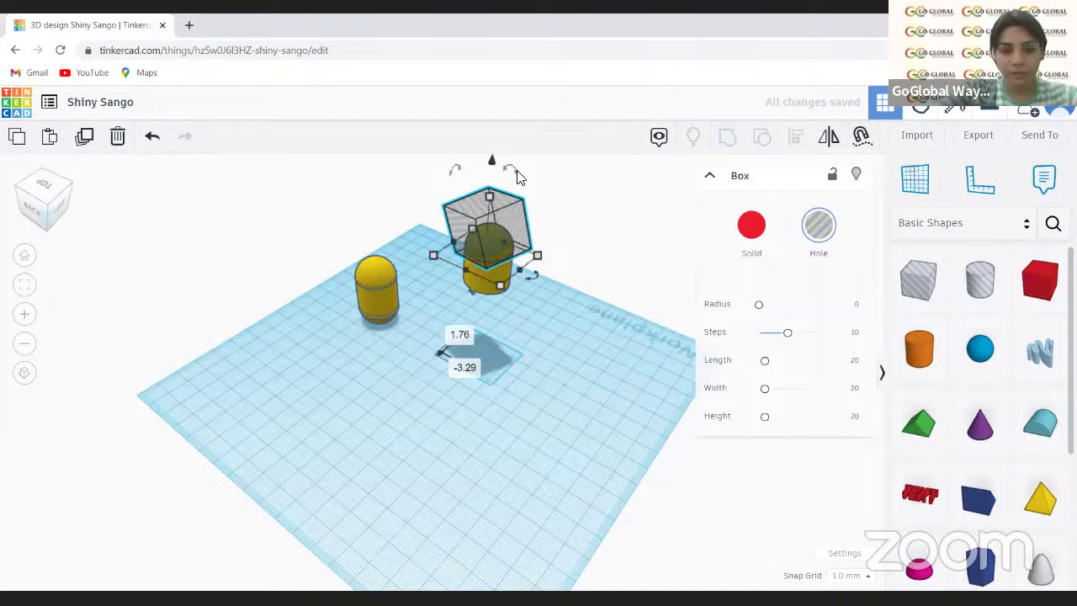
left_click_drag(518, 172, 523, 175)
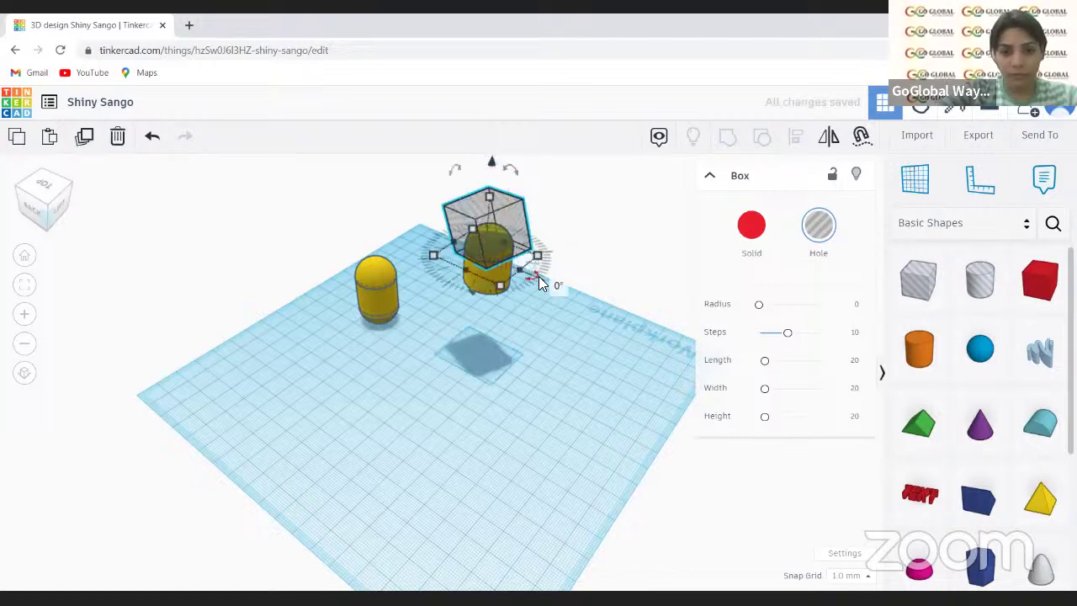
left_click_drag(532, 278, 520, 282)
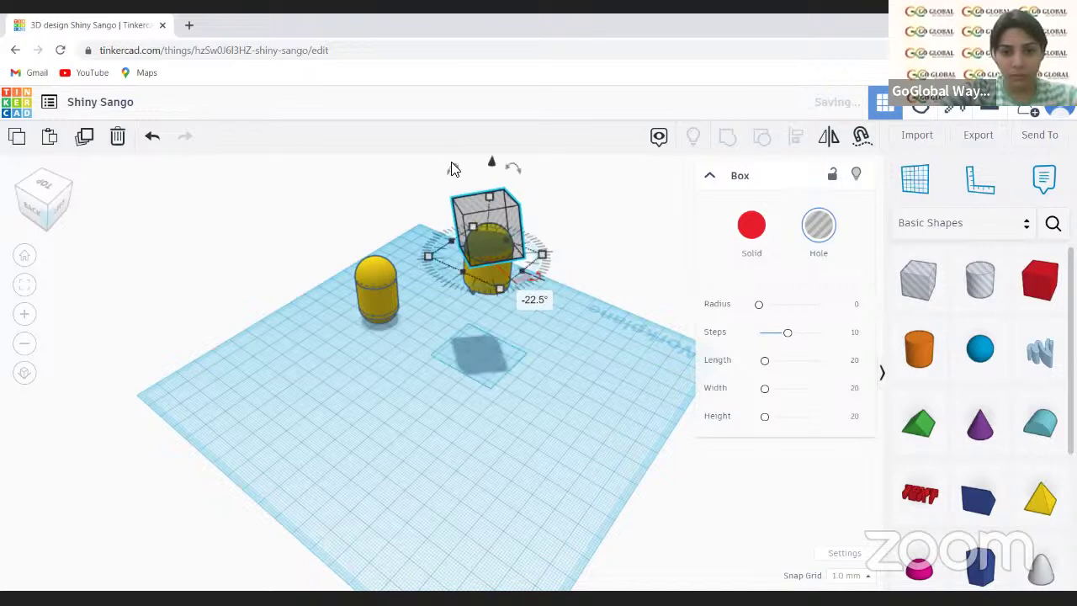
left_click_drag(458, 173, 459, 348)
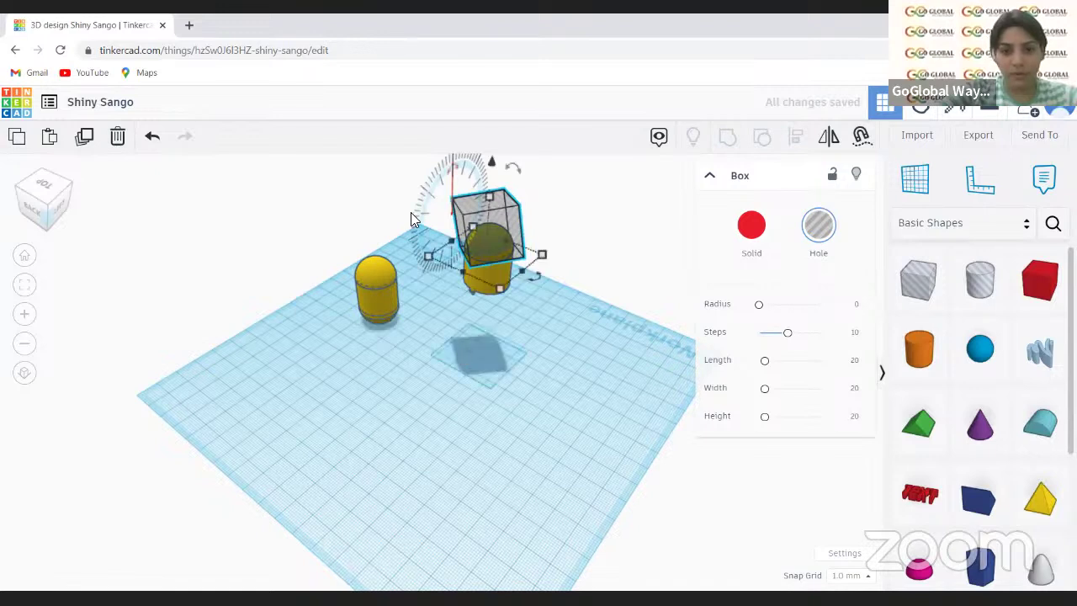
left_click(412, 218)
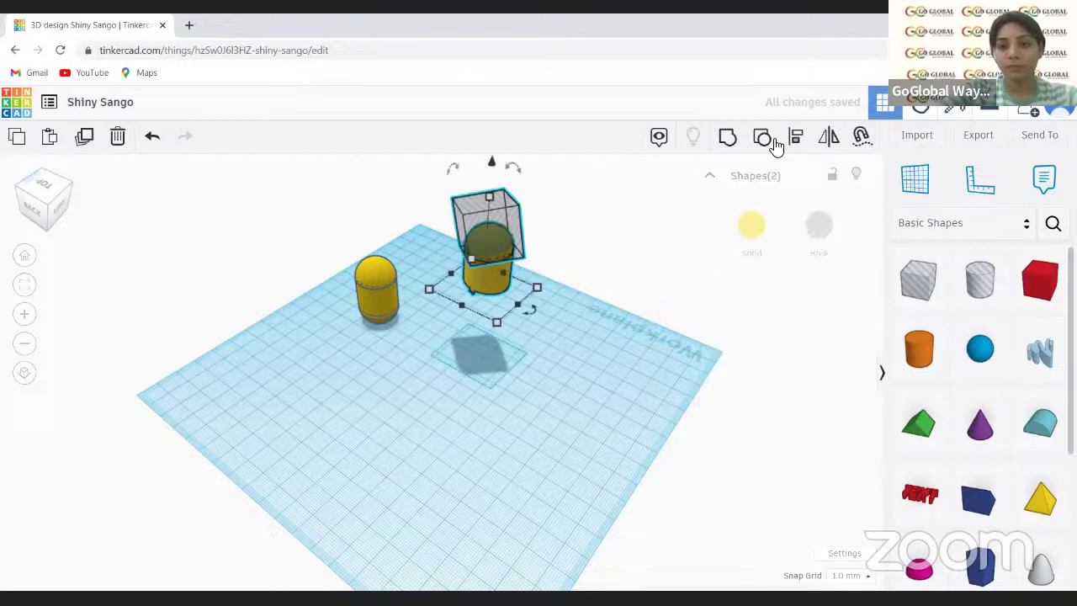
- Try ungrouping the cut capsule while it is selected with the hole box, and undo the ungrouping
left_click(775, 143)
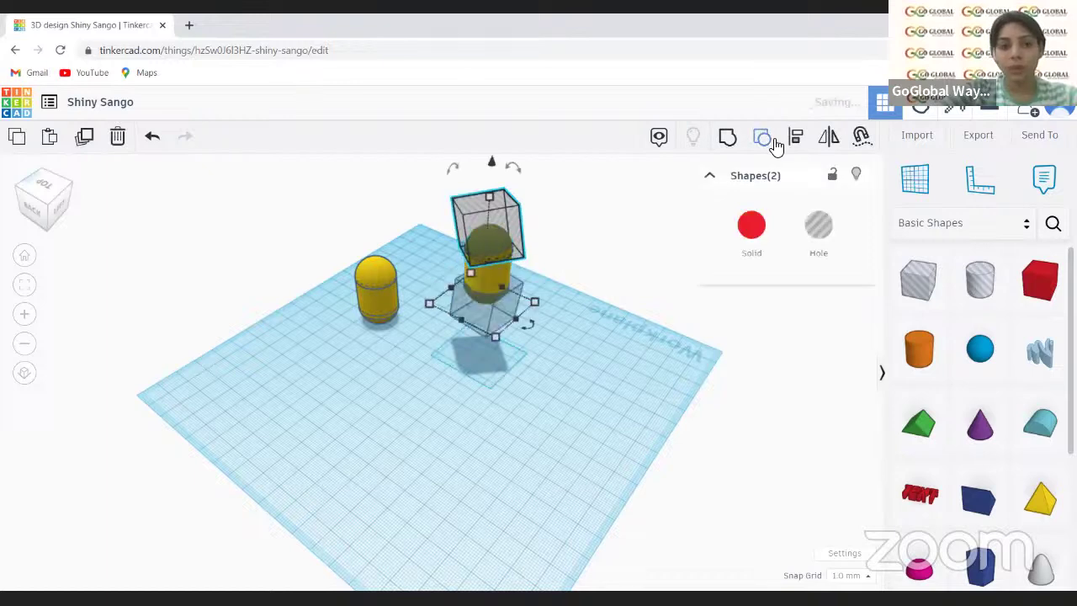
left_click(151, 137)
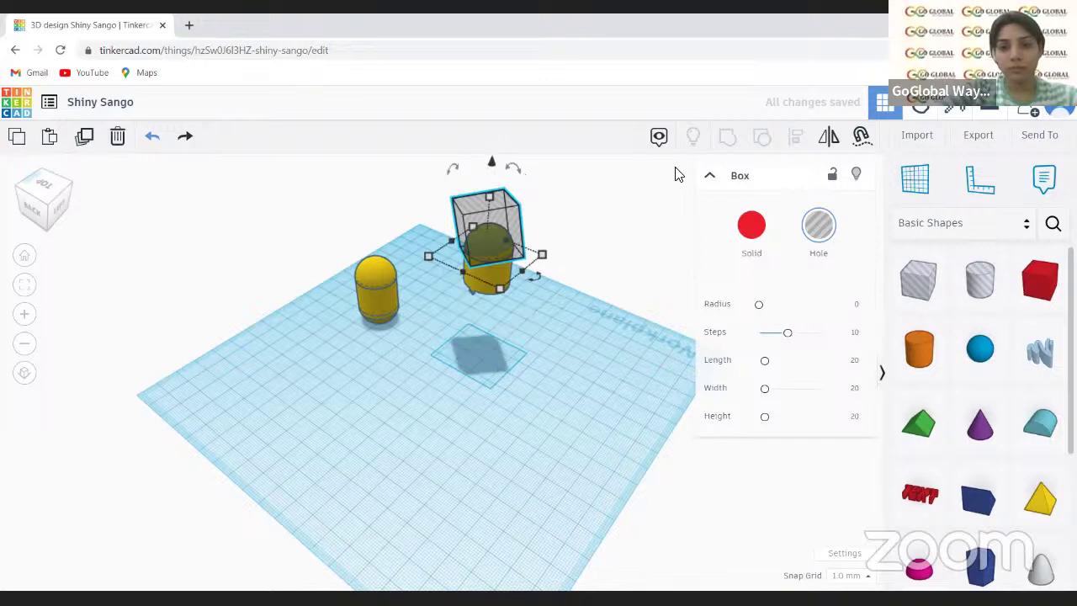
- Group the rotated hole box with the capsule copy to cut into its dome
left_click_drag(679, 175, 452, 435)
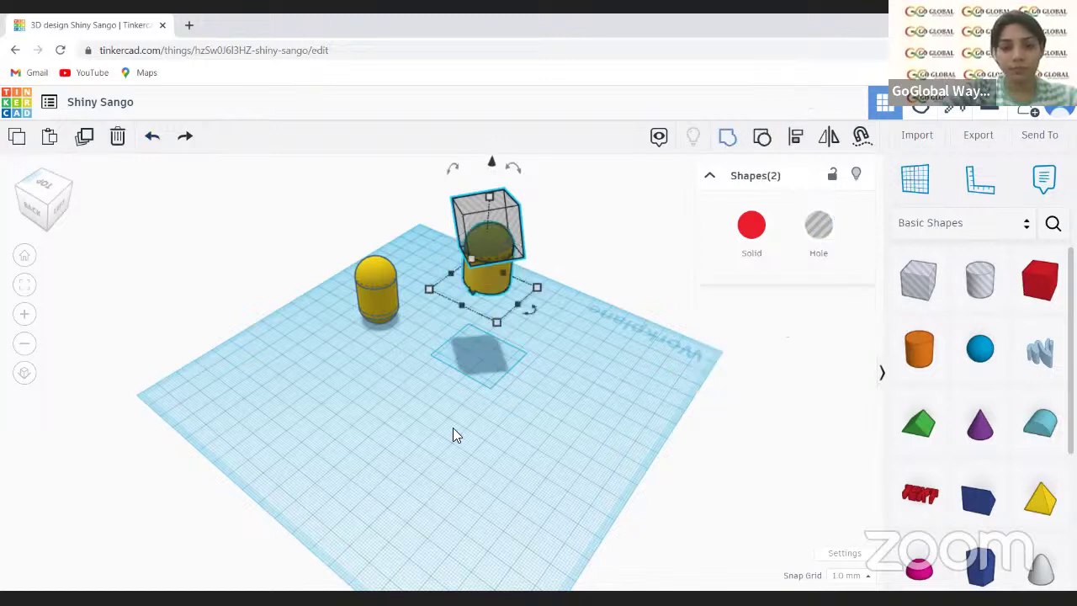
key("ctrl+g")
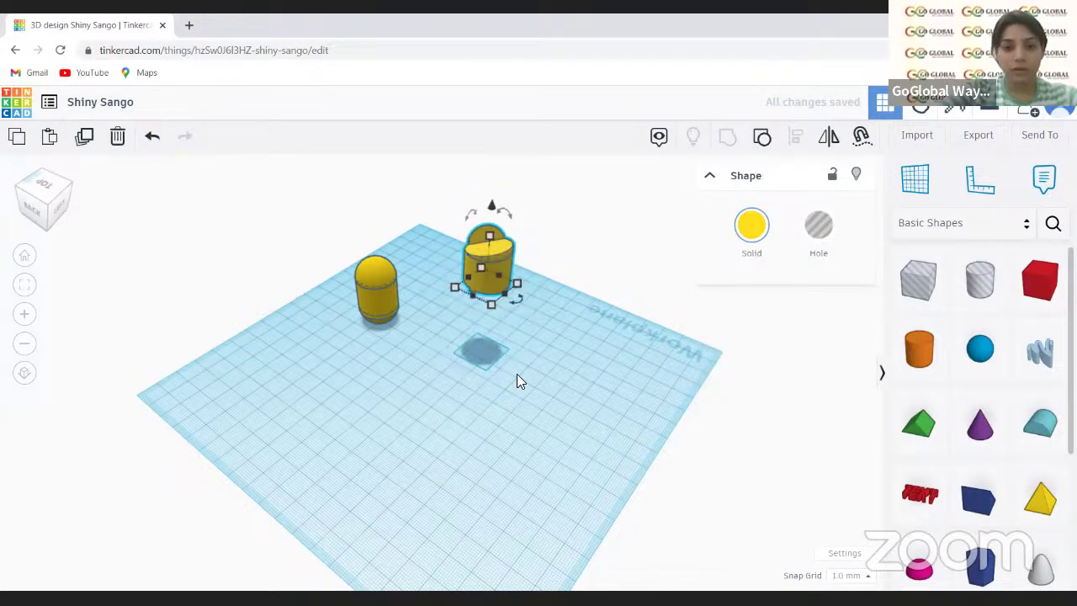
left_click(253, 225)
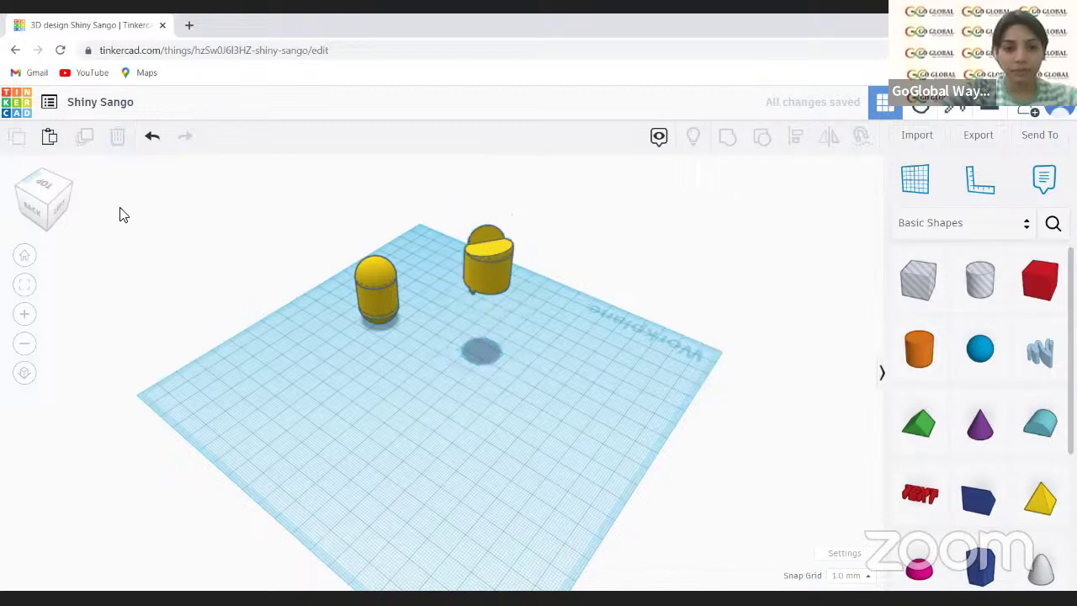
- Place a new red box on the remaining part of the copy's dome and align the two shapes by their horizontal centers
left_click(67, 212)
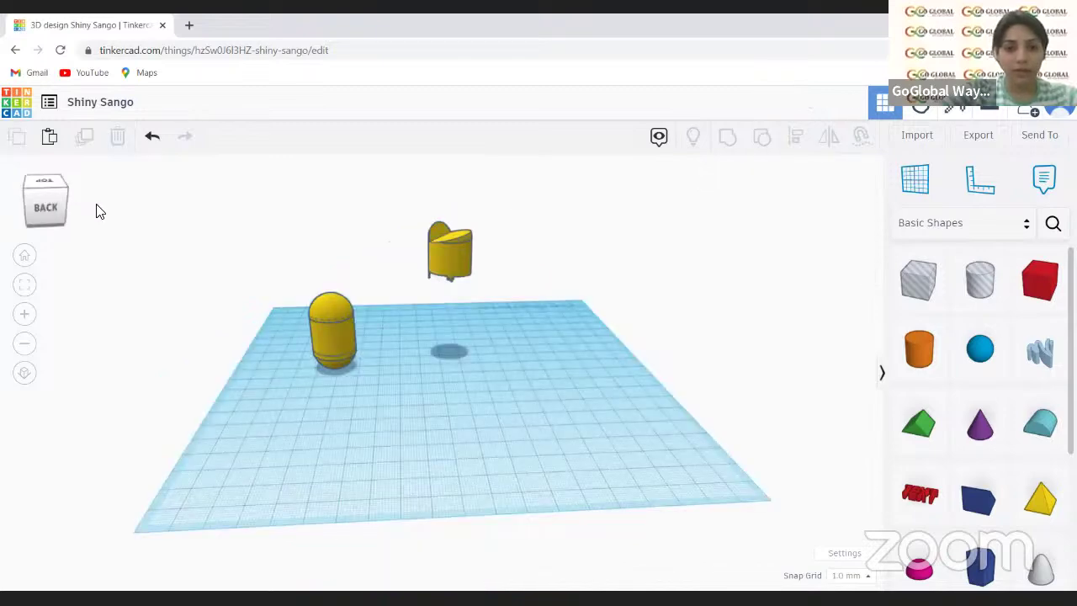
right_click_drag(107, 211, 115, 211)
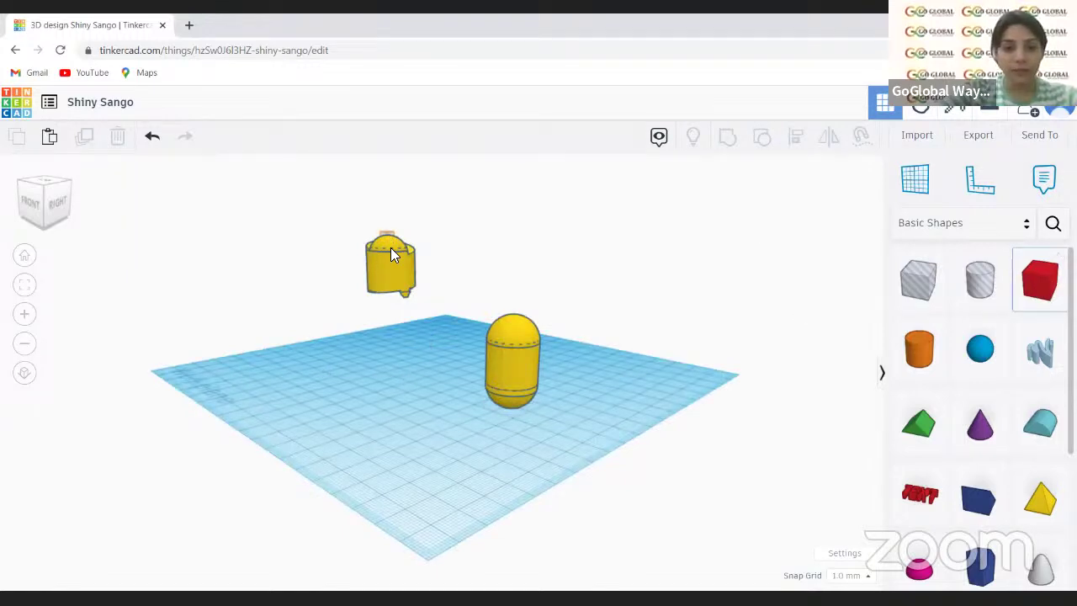
left_click(381, 226)
left_click_drag(380, 225, 370, 211)
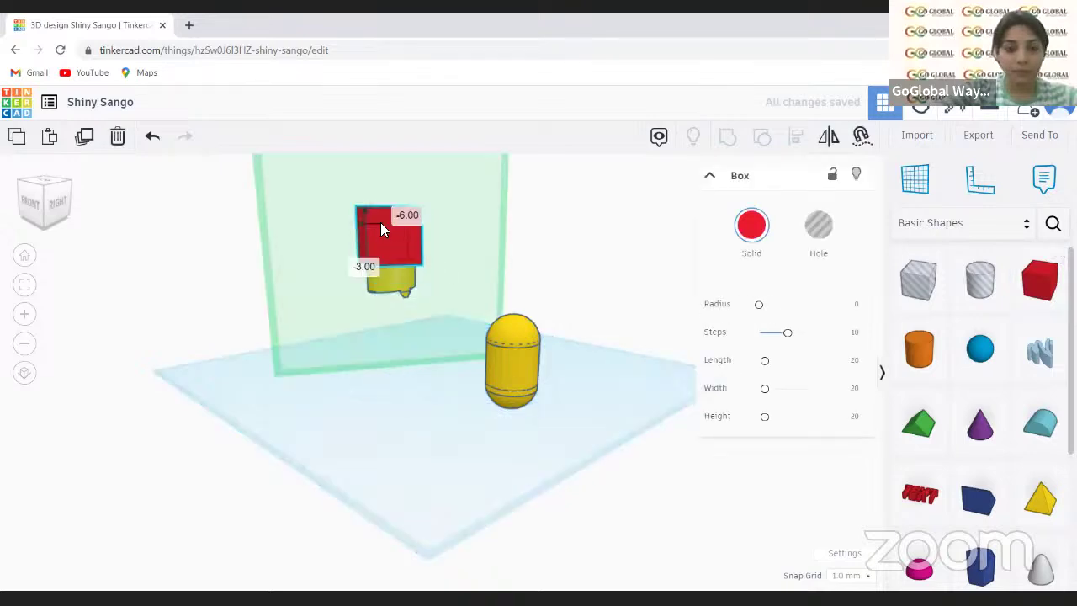
left_click(426, 307)
key("ctrl+a")
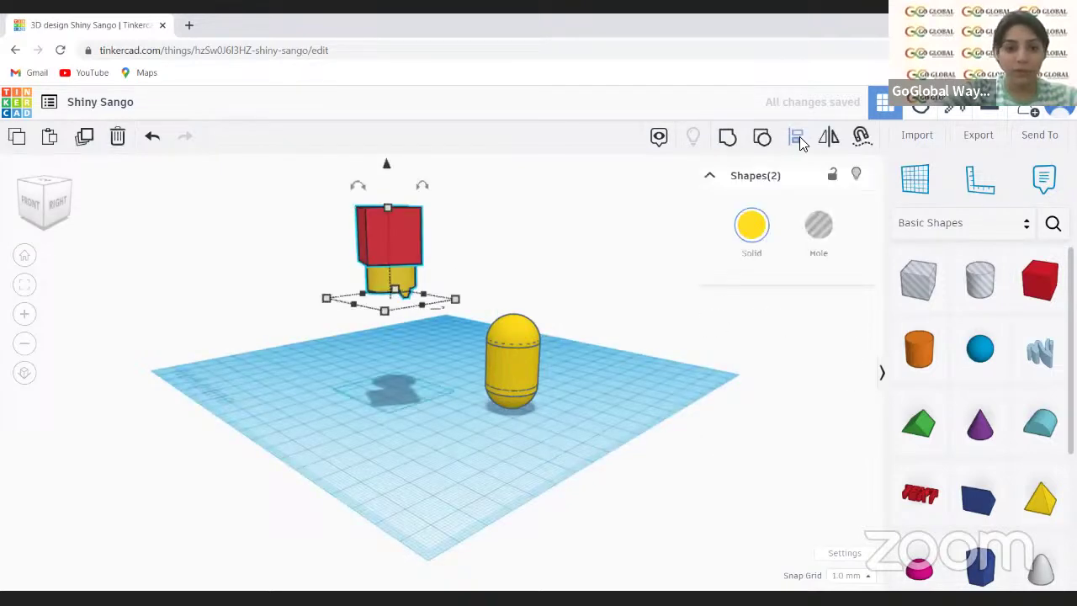
left_click(797, 138)
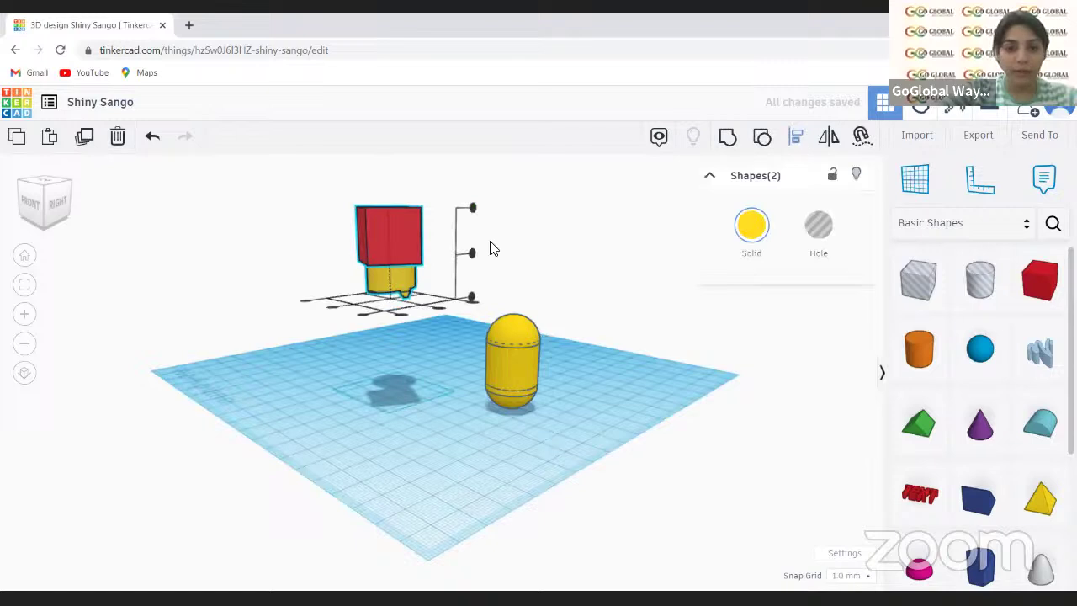
left_click(443, 301)
left_click(444, 301)
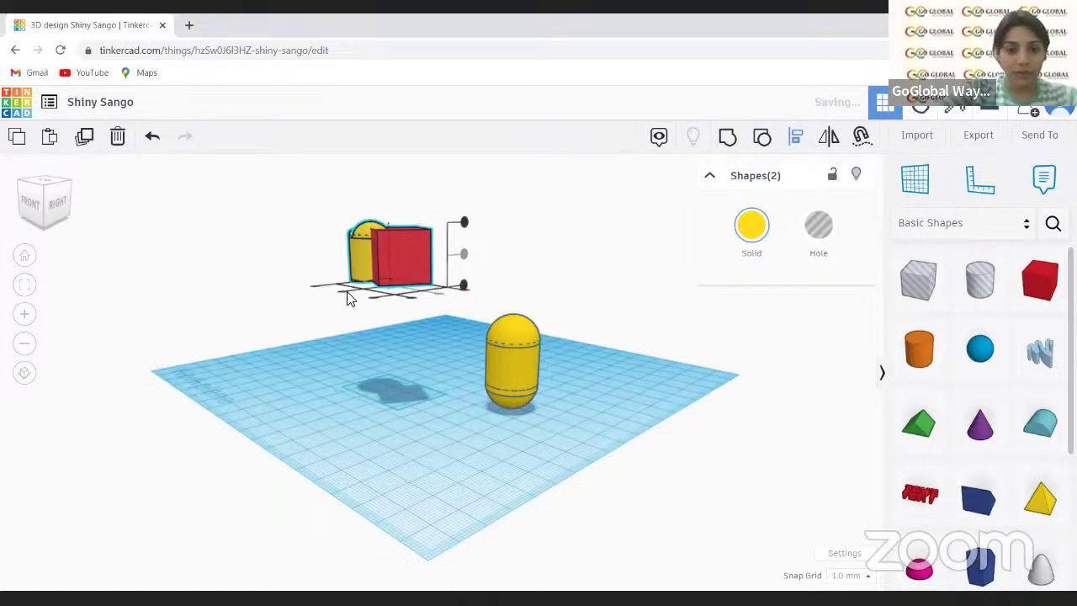
left_click(342, 299)
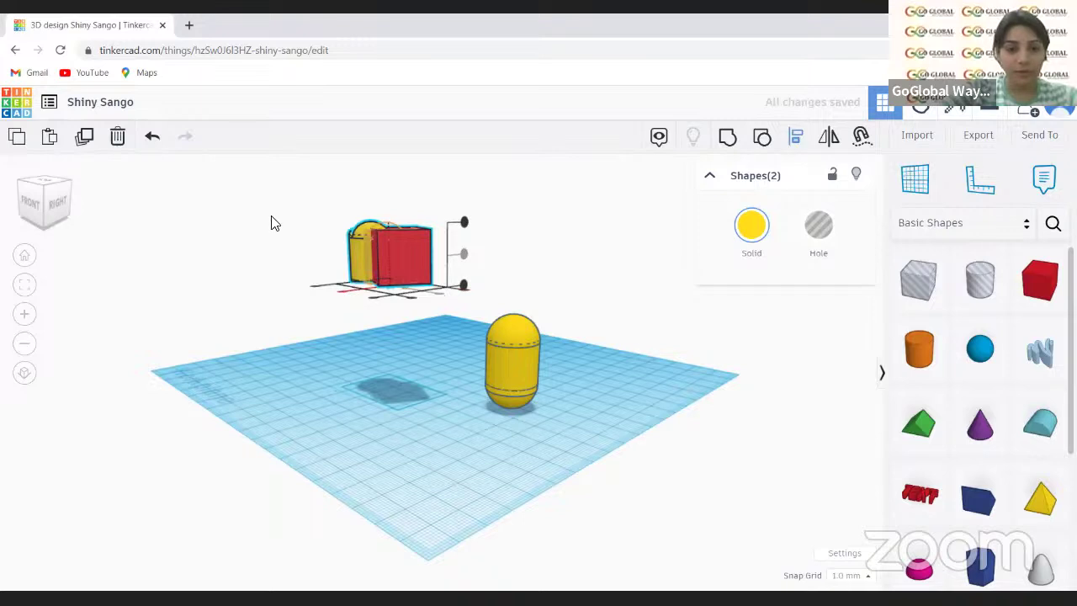
- Move the red box vertically to 59 mm above the workplane so it covers the remaining dome, and turn it into a hole
left_click(54, 208)
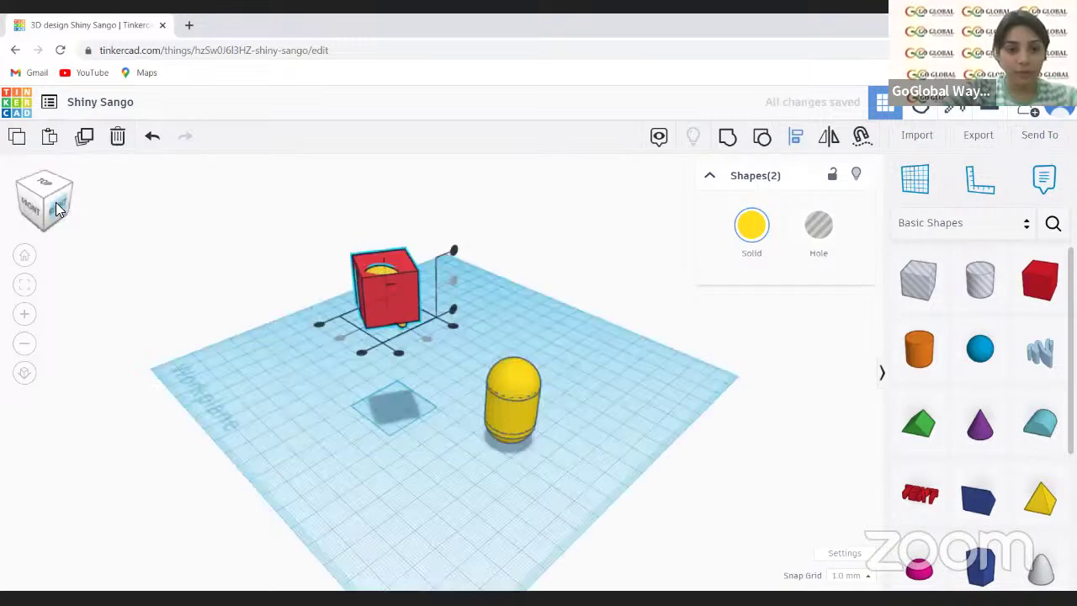
left_click(399, 291)
left_click(388, 251)
mouse_move(385, 212)
left_mouse_down()
mouse_move(380, 197)
mouse_move(394, 284)
left_mouse_up()
left_click_drag(386, 238, 384, 199)
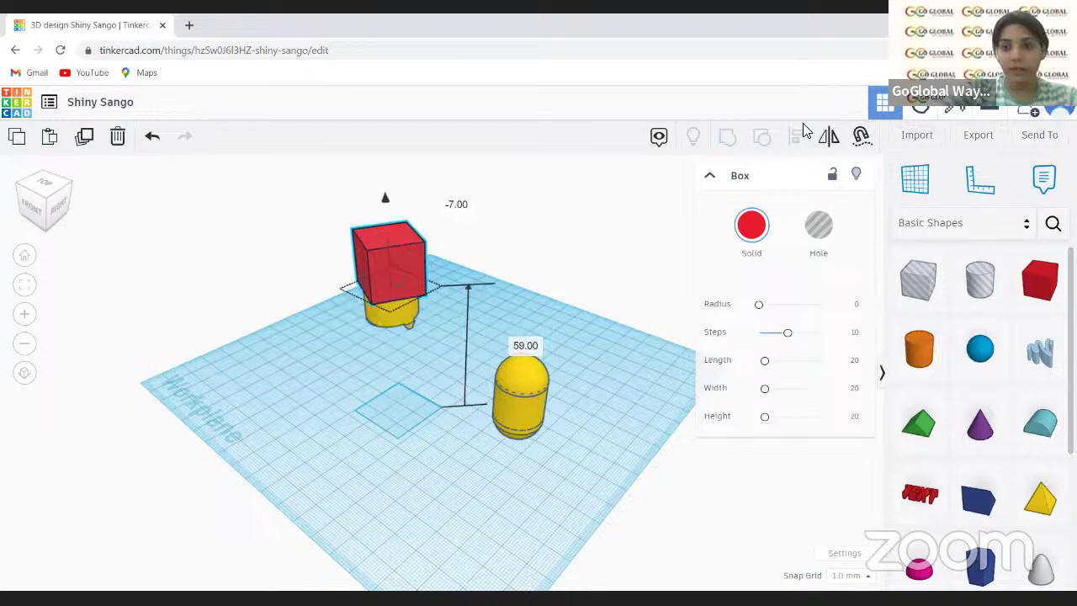
left_click(820, 226)
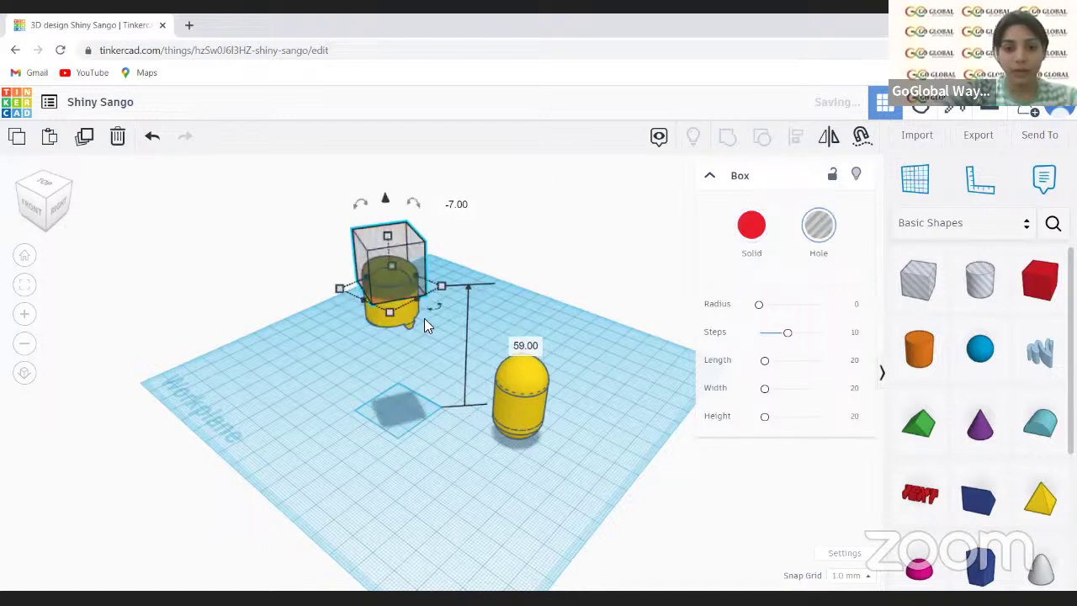
- Group the hole box with the capsule copy to cut off the rest of the dome
key("ctrl+a")
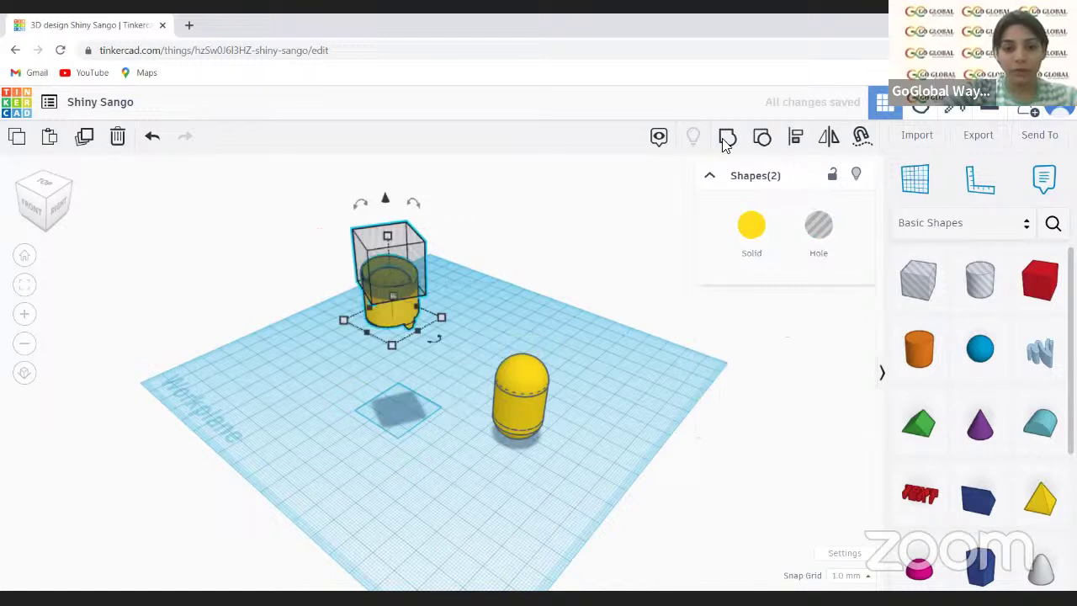
left_click(637, 176)
key("ctrl+a")
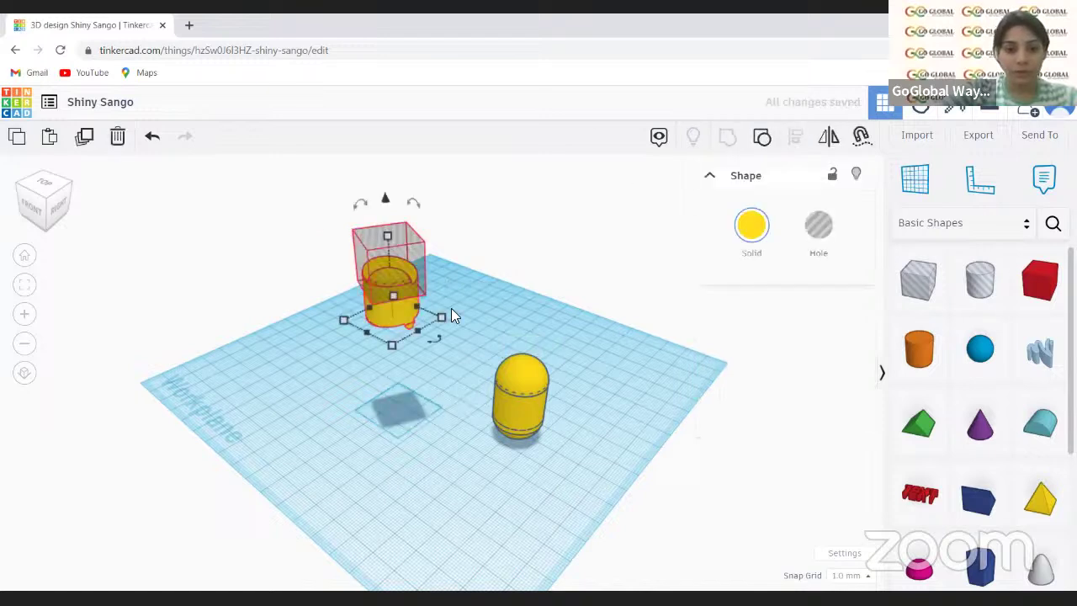
key("ctrl+g")
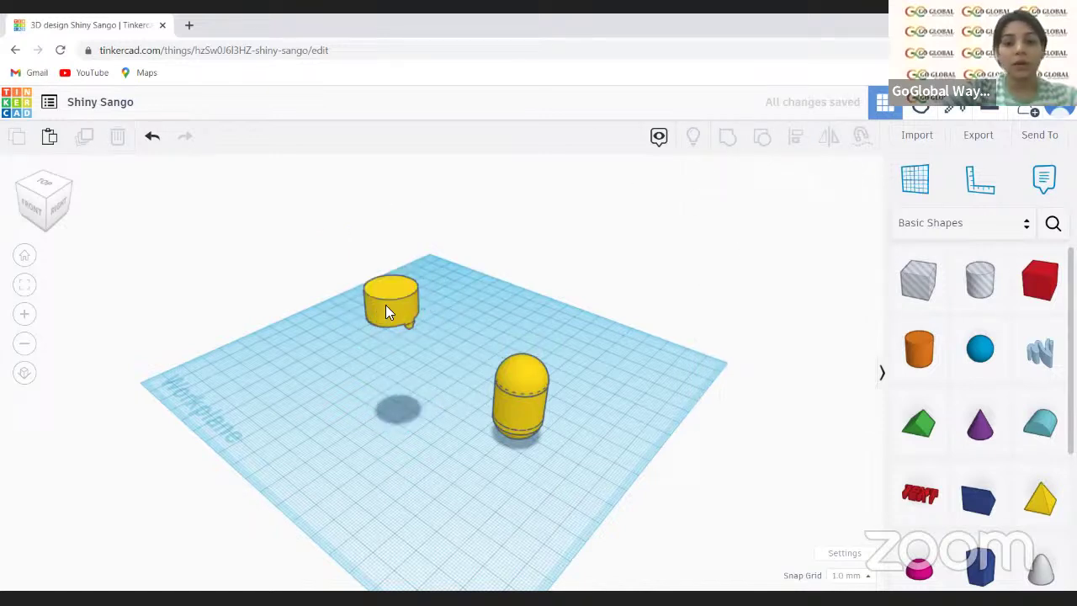
- Recolor the cut cylindrical piece blue
key("ctrl+a")
left_click(753, 233)
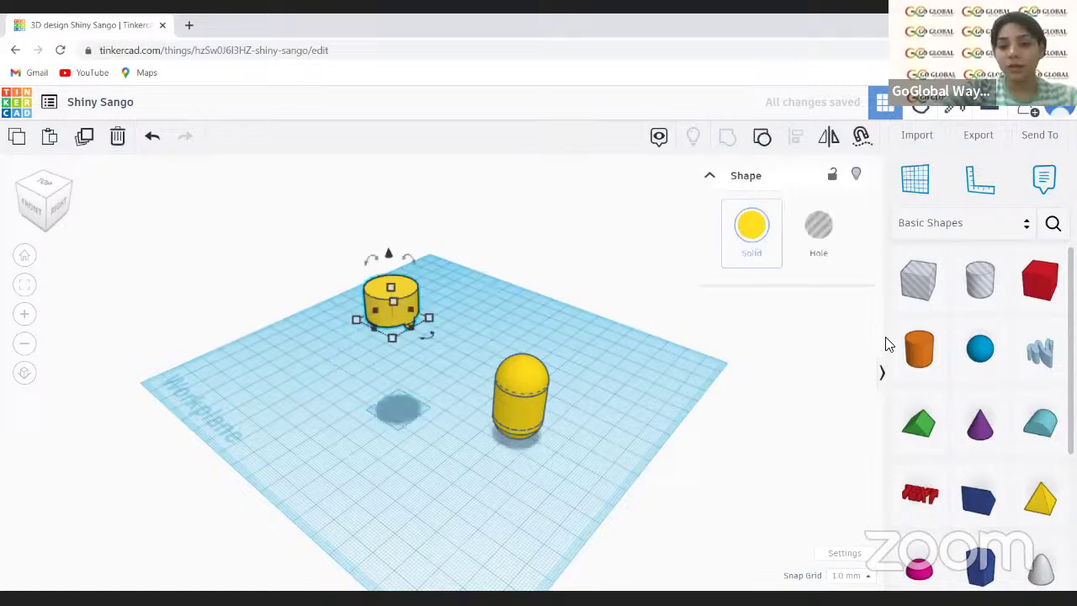
left_click(862, 352)
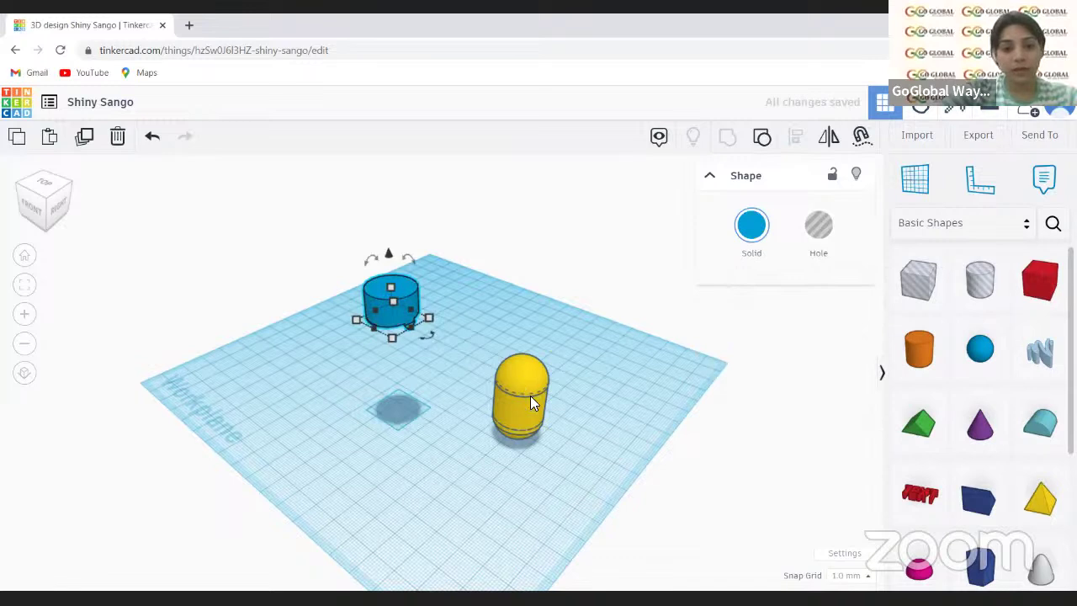
- Align the blue piece and the yellow capsule at their centers along both horizontal axes and in height
left_click_drag(515, 372, 347, 298)
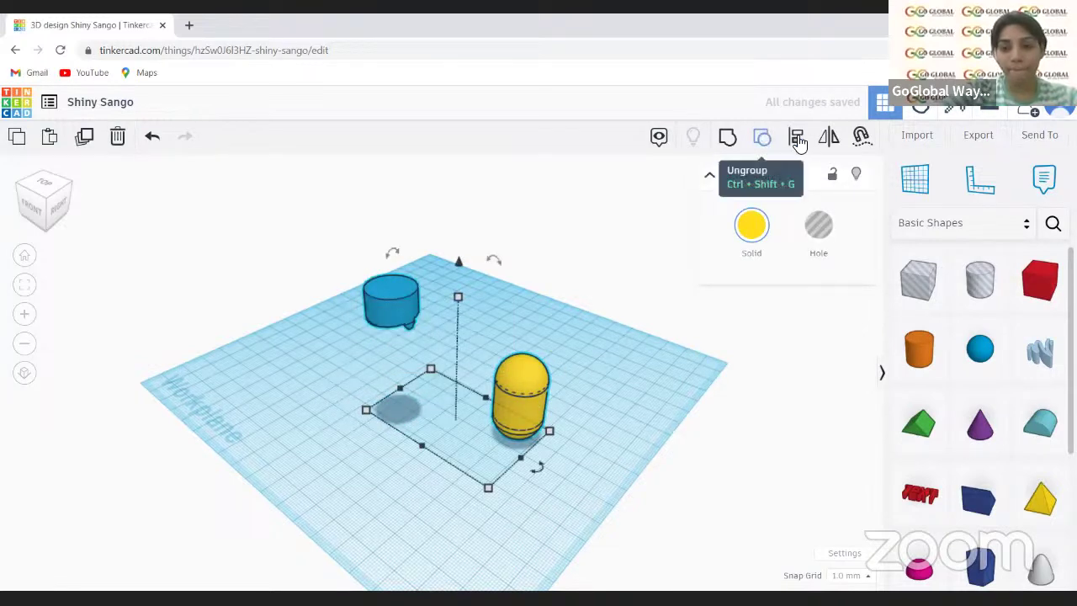
left_click(797, 138)
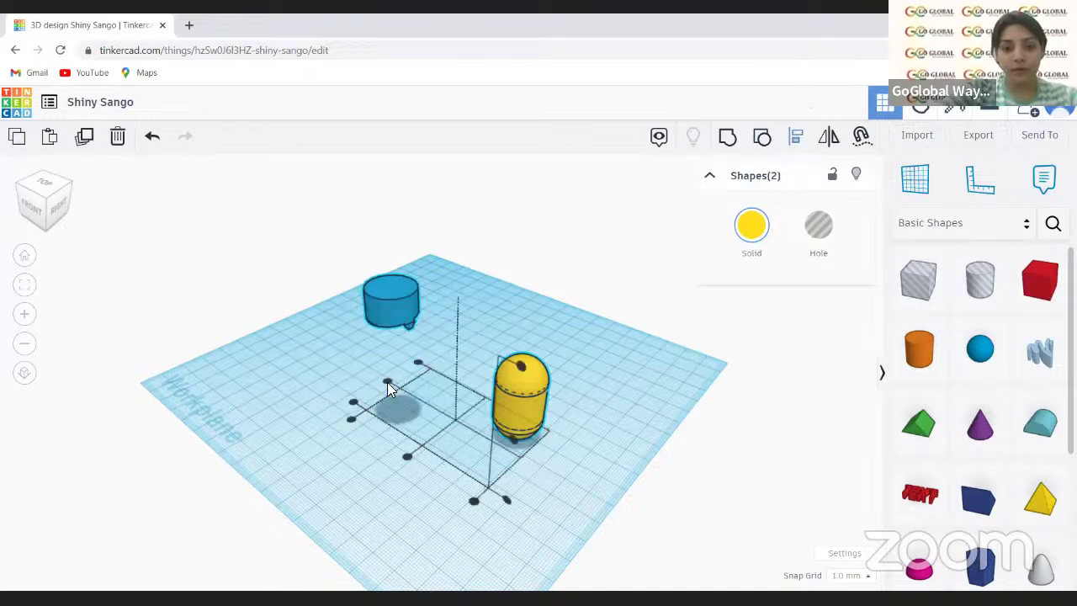
left_click(387, 383)
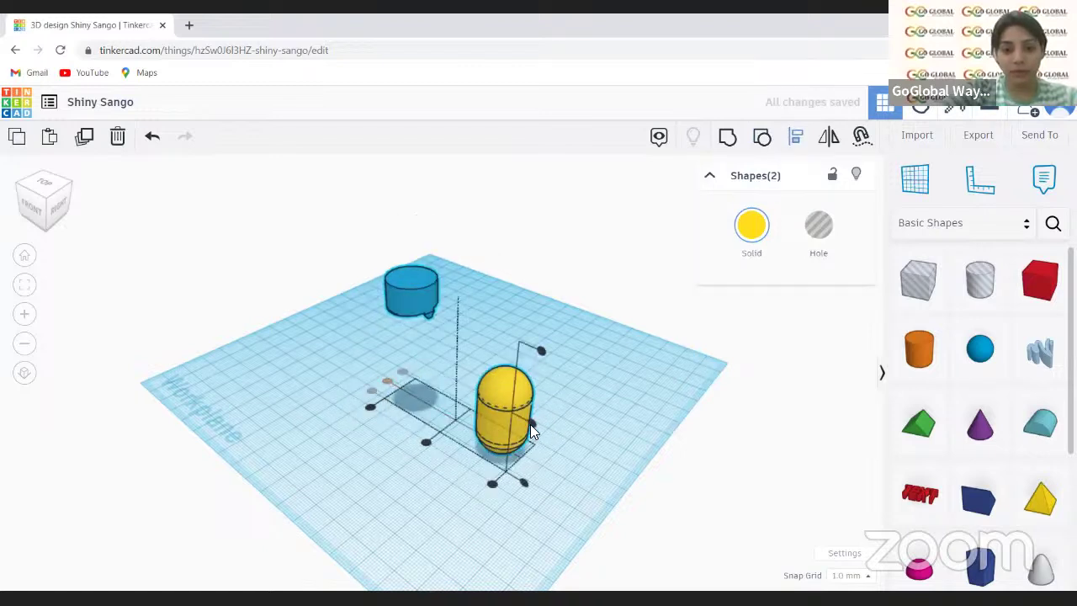
left_click(528, 425)
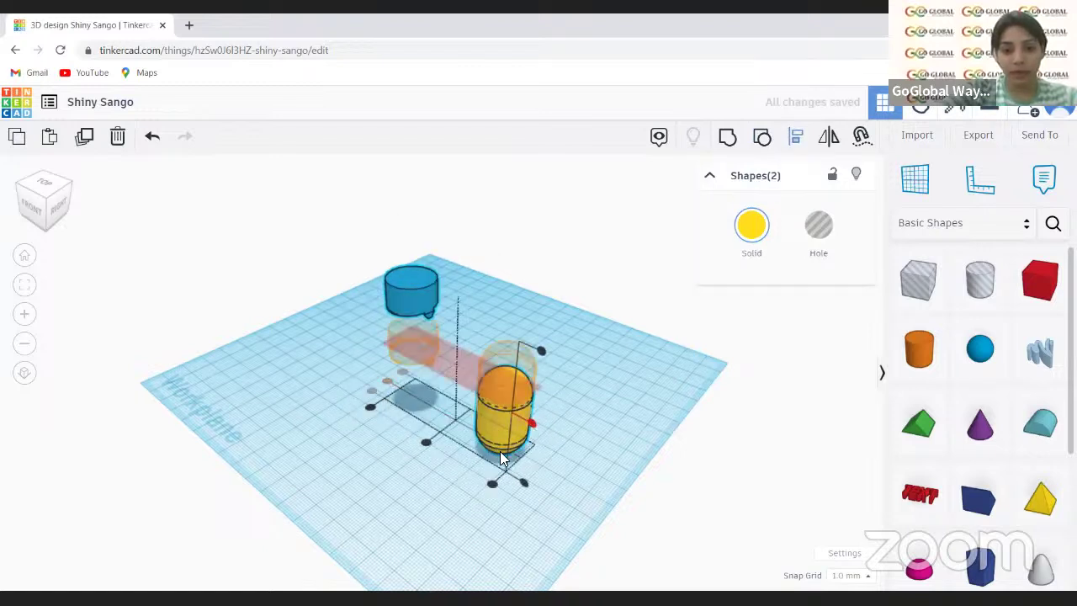
left_click(426, 424)
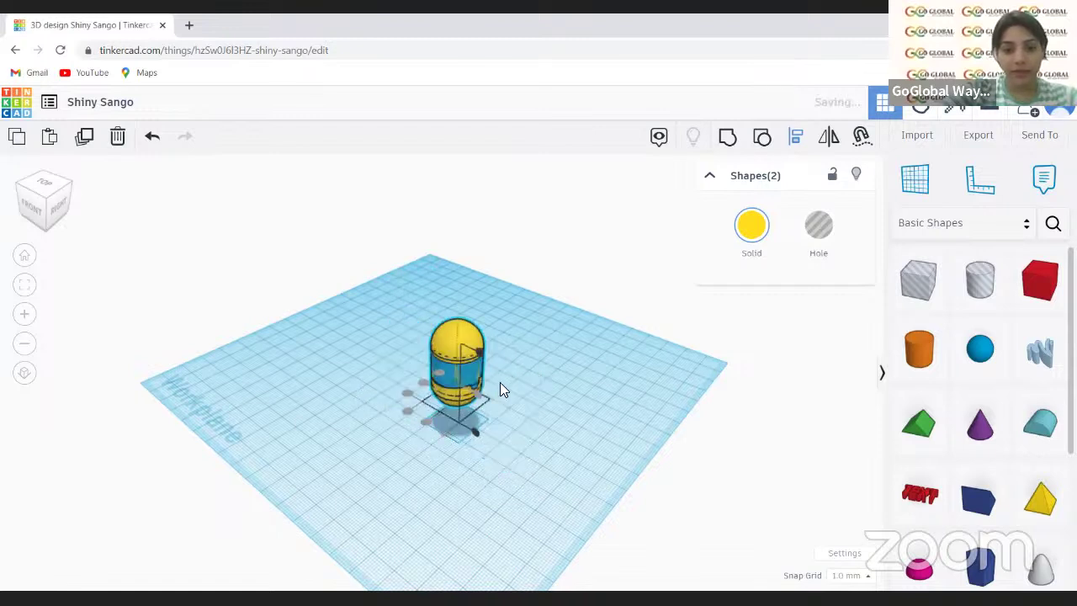
key("Escape")
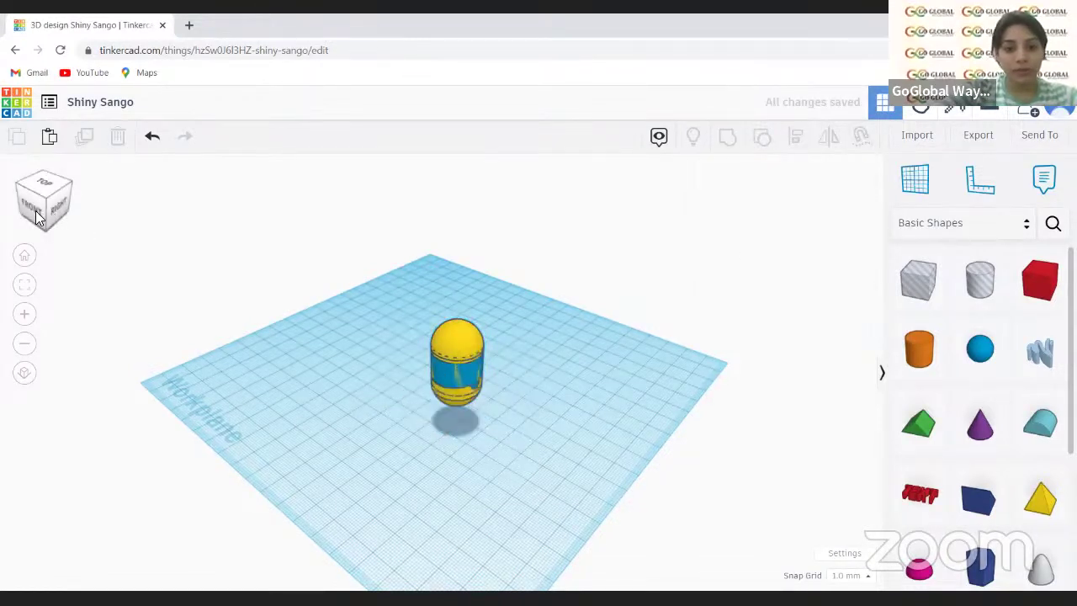
- Try setting the yellow capsule's length and width to 22 mm each, and undo the resizing
left_click(41, 215)
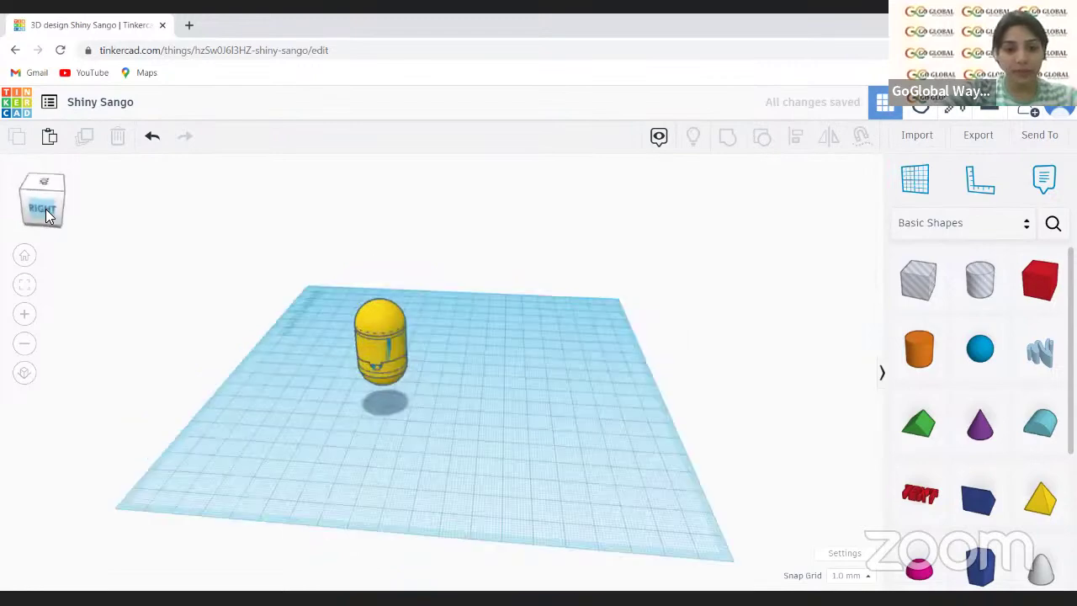
right_click_drag(217, 237, 406, 381)
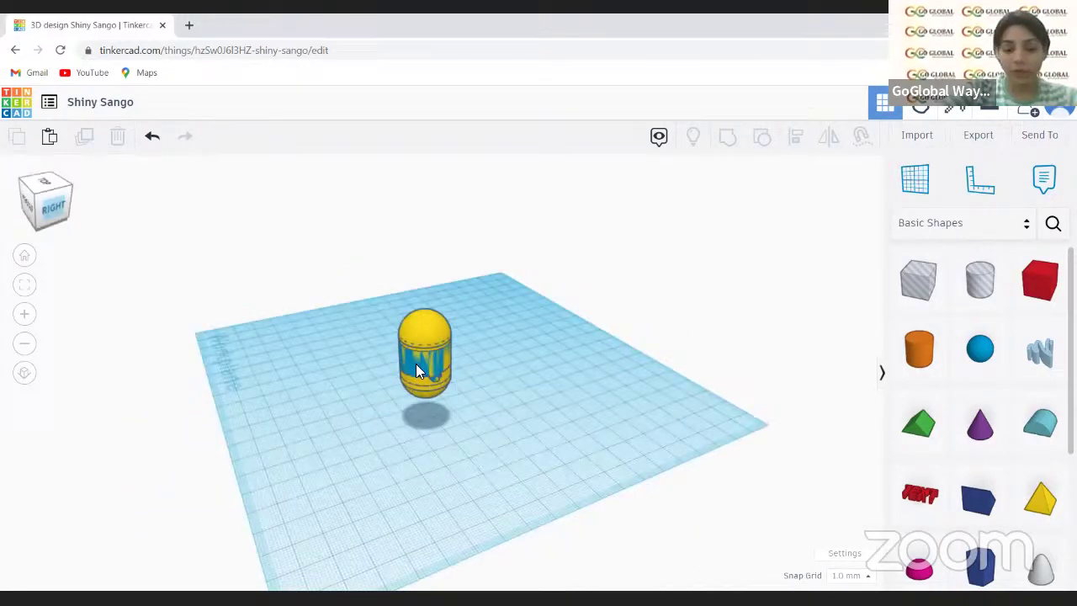
left_click(451, 390)
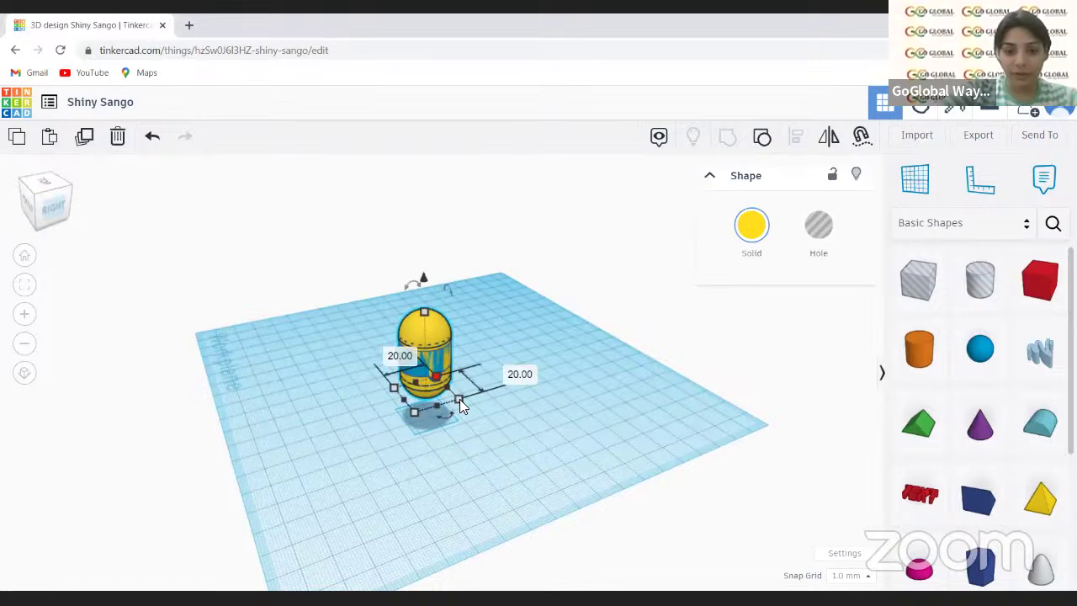
left_click(513, 367)
left_click(513, 367)
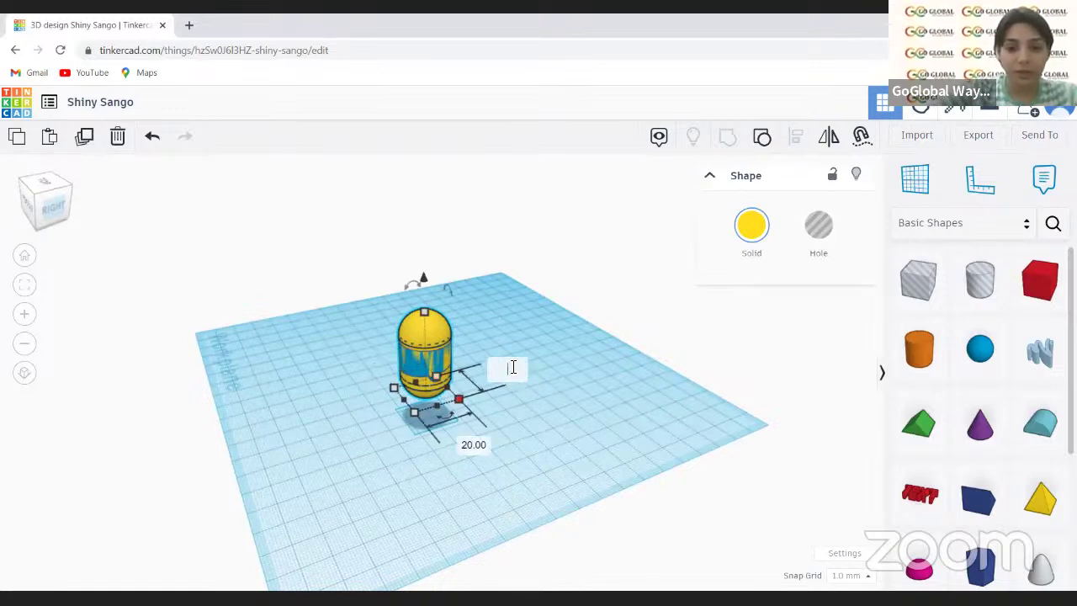
type("22")
key("Return")
left_click(474, 445)
type("22")
key("Return")
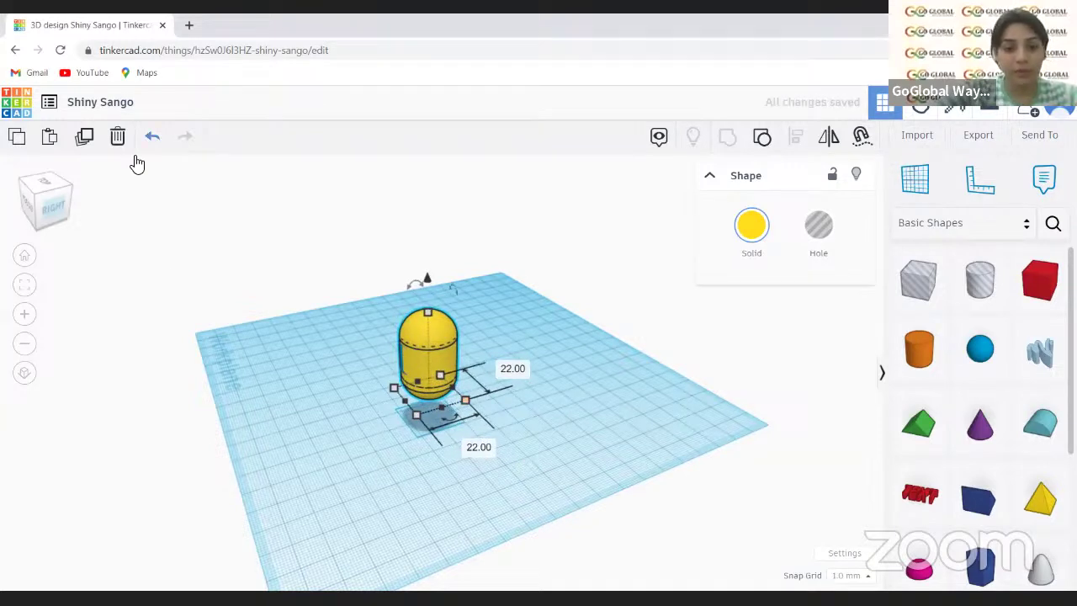
left_click(153, 137)
- Raise the yellow capsule clear of the blue piece and set the blue piece's length and width to 22 mm each
left_click_drag(423, 286, 424, 212)
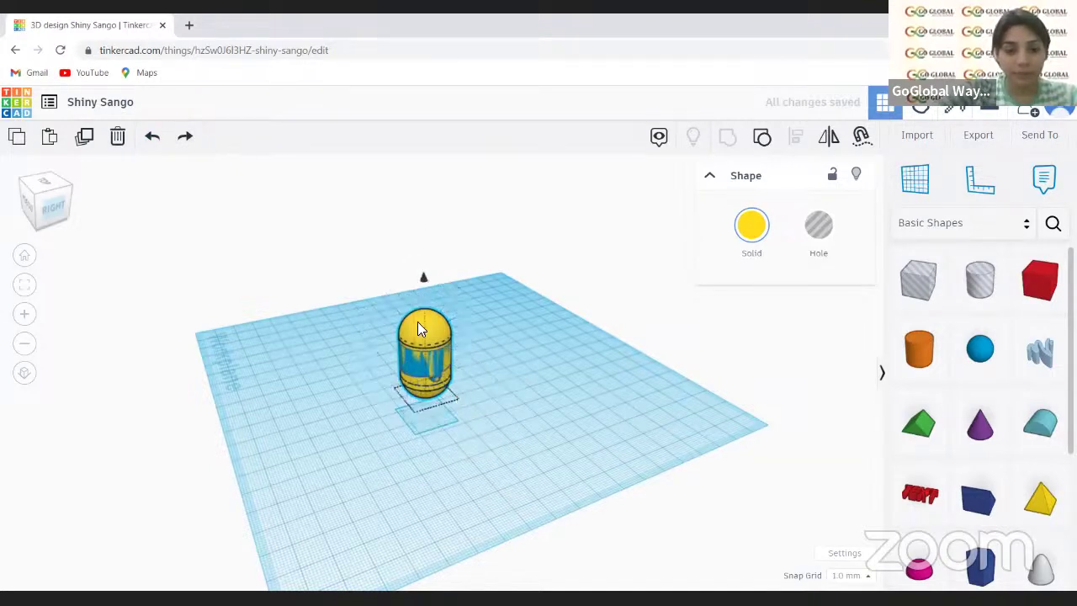
left_click(448, 374)
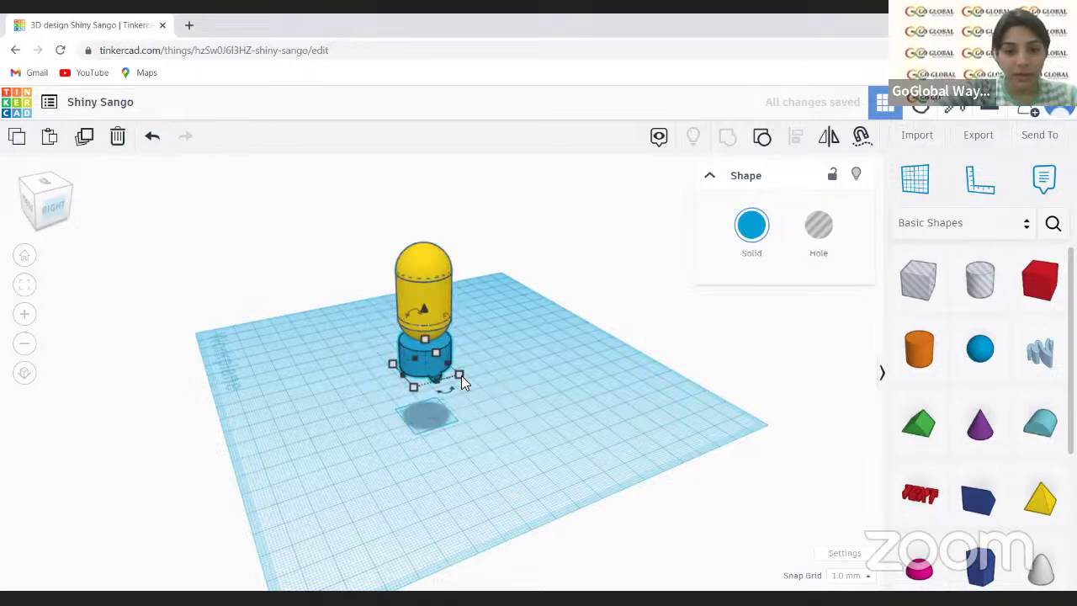
mouse_move(462, 375)
left_click(511, 347)
type("22")
left_click(478, 421)
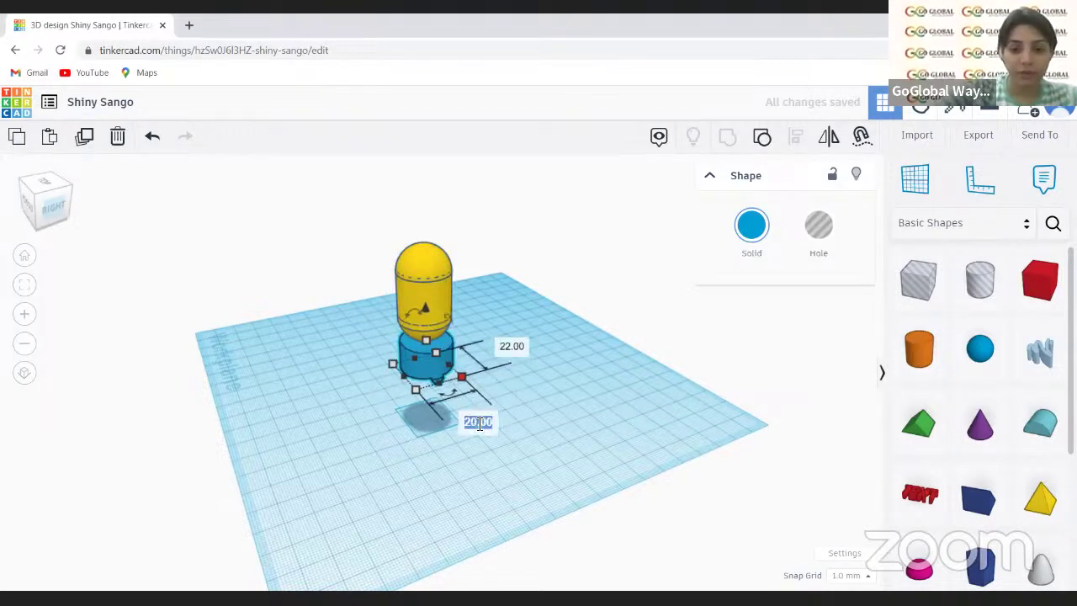
type("22")
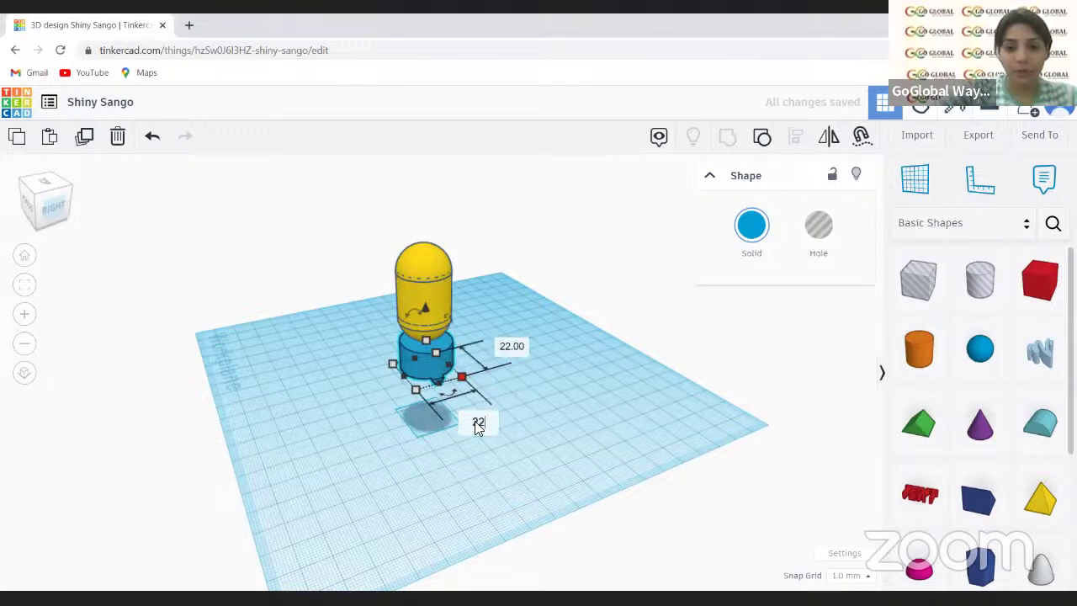
key("Return")
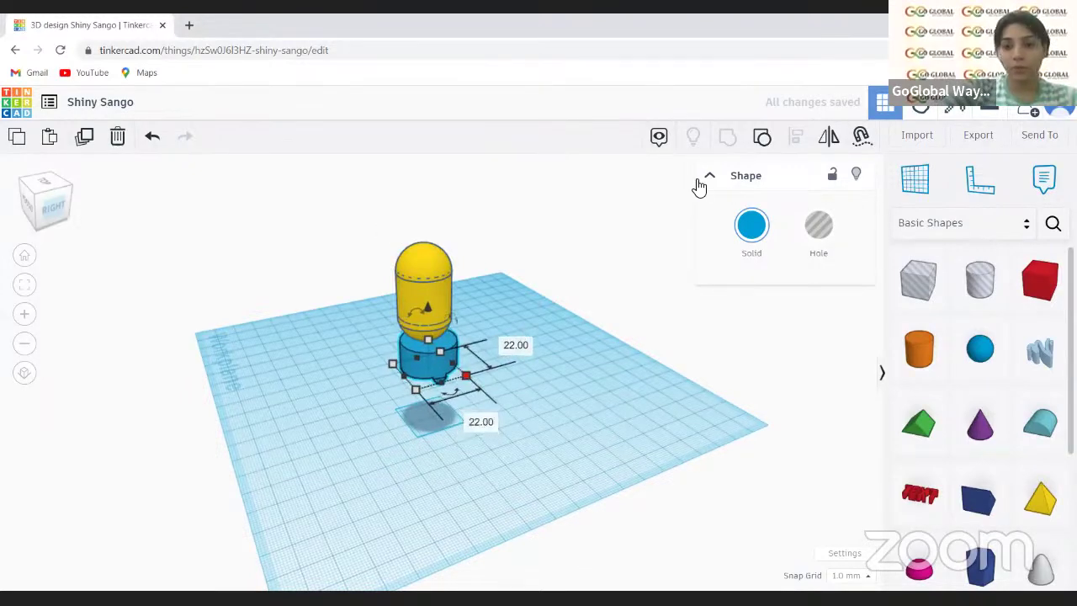
- Align the blue band and the yellow capsule at their centers in height and along both horizontal axes
key("ctrl+a")
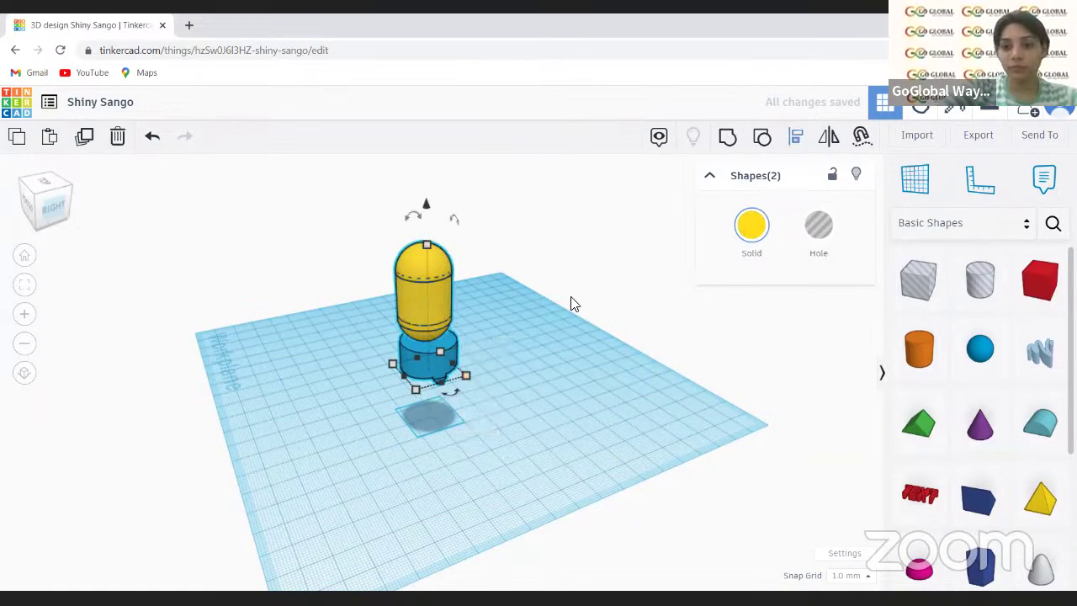
key("l")
left_click(484, 313)
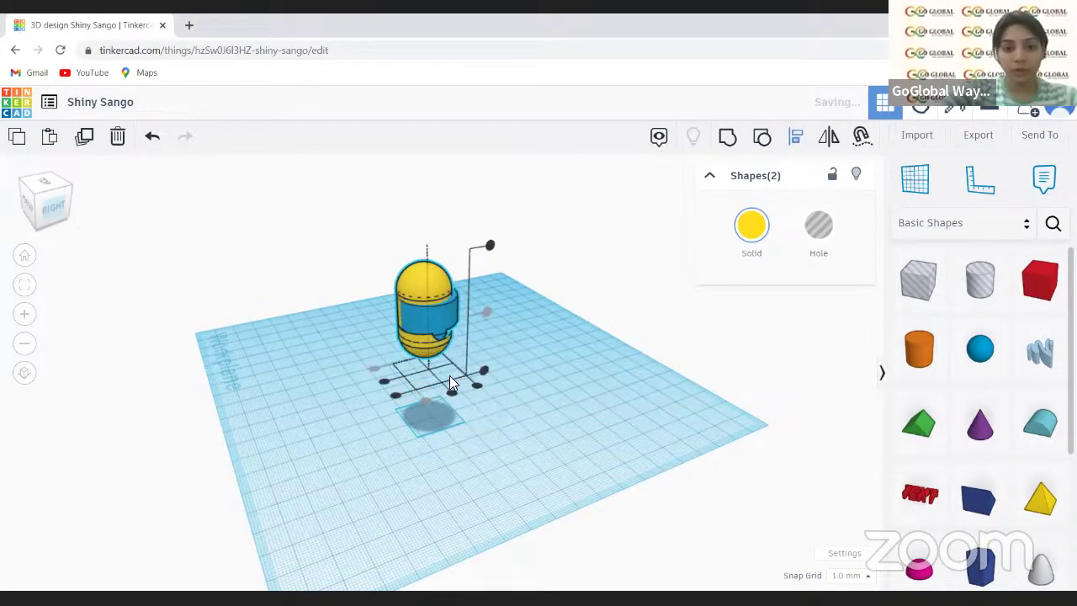
left_click(383, 367)
left_click(383, 368)
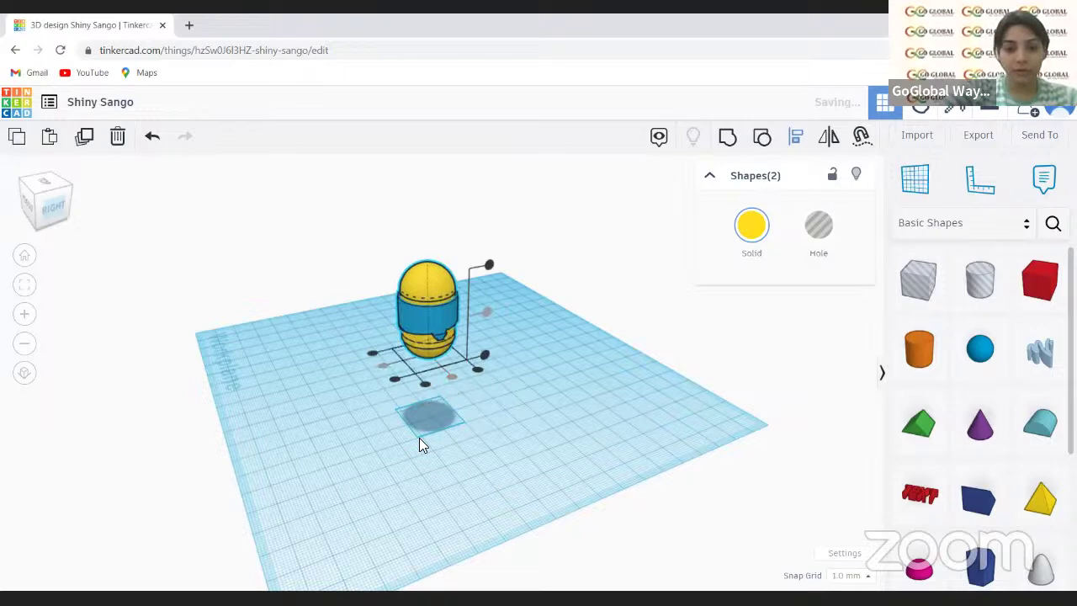
left_click(42, 243)
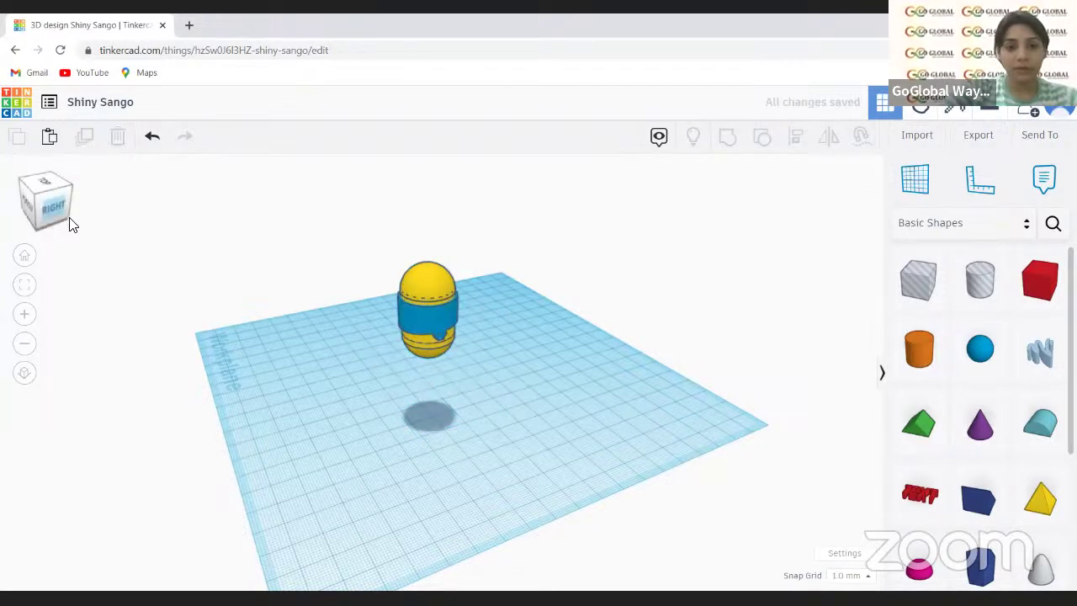
- Lower the blue band on the yellow capsule by about 2.6 mm
left_click(74, 224)
mouse_move(76, 217)
left_mouse_down()
mouse_move(97, 217)
mouse_move(72, 225)
left_mouse_up()
left_click(61, 219)
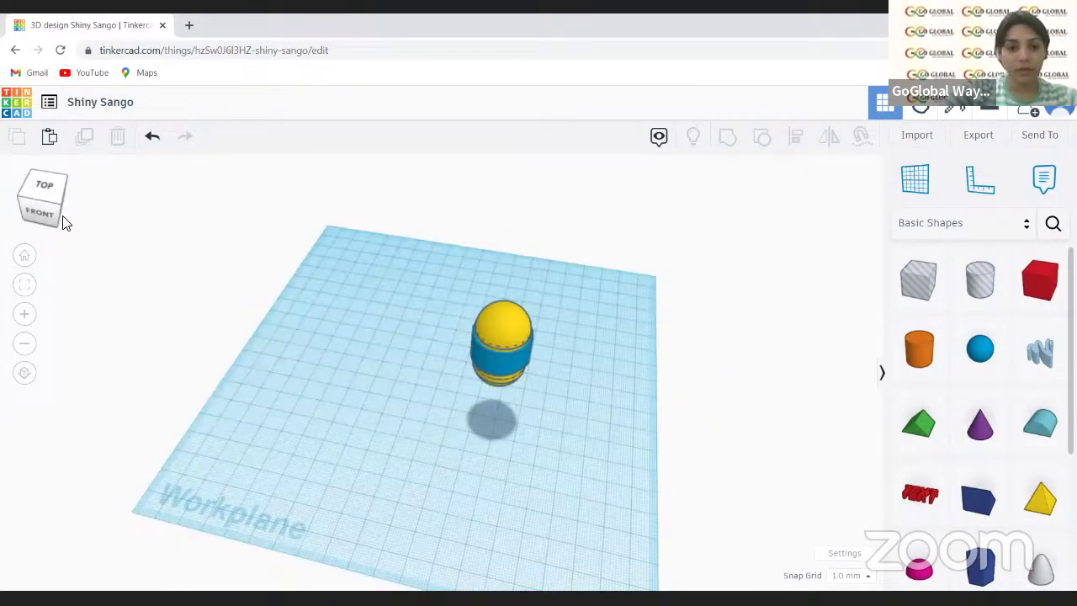
left_click(66, 222)
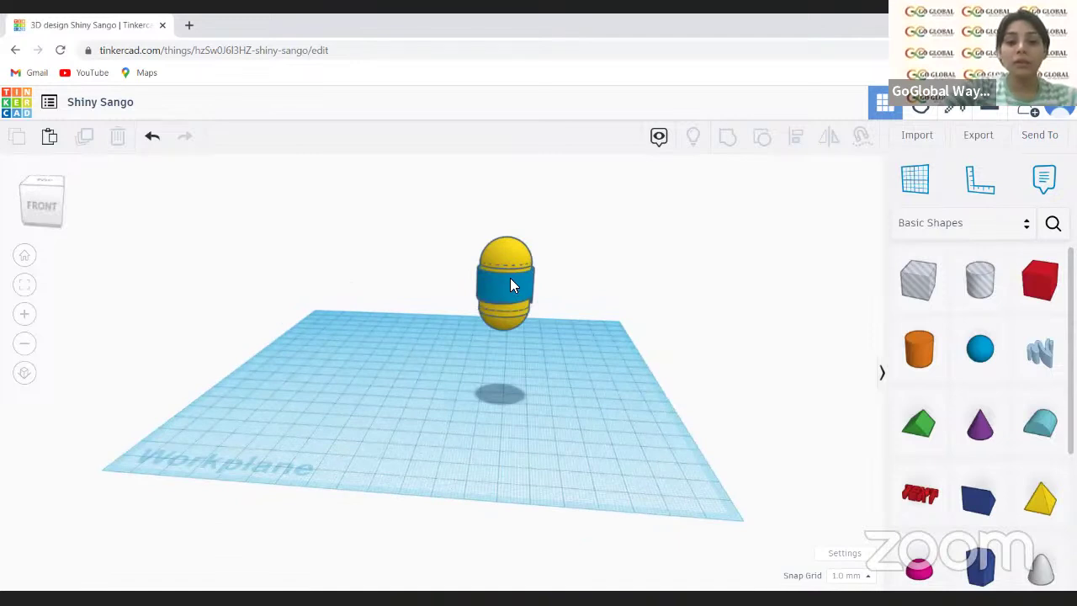
left_click(510, 278)
left_click(504, 274)
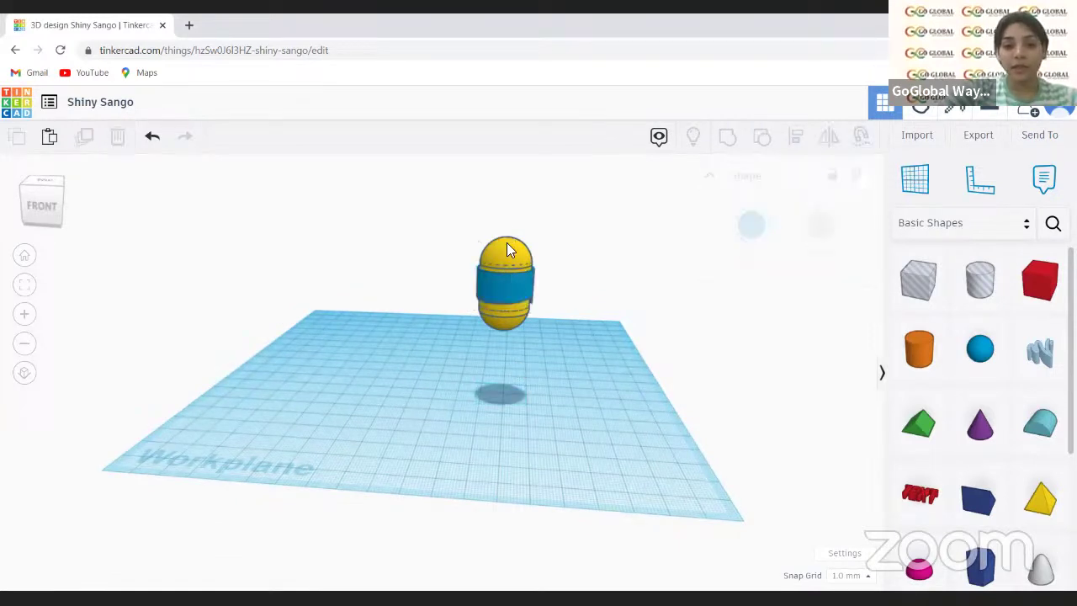
left_click(507, 243)
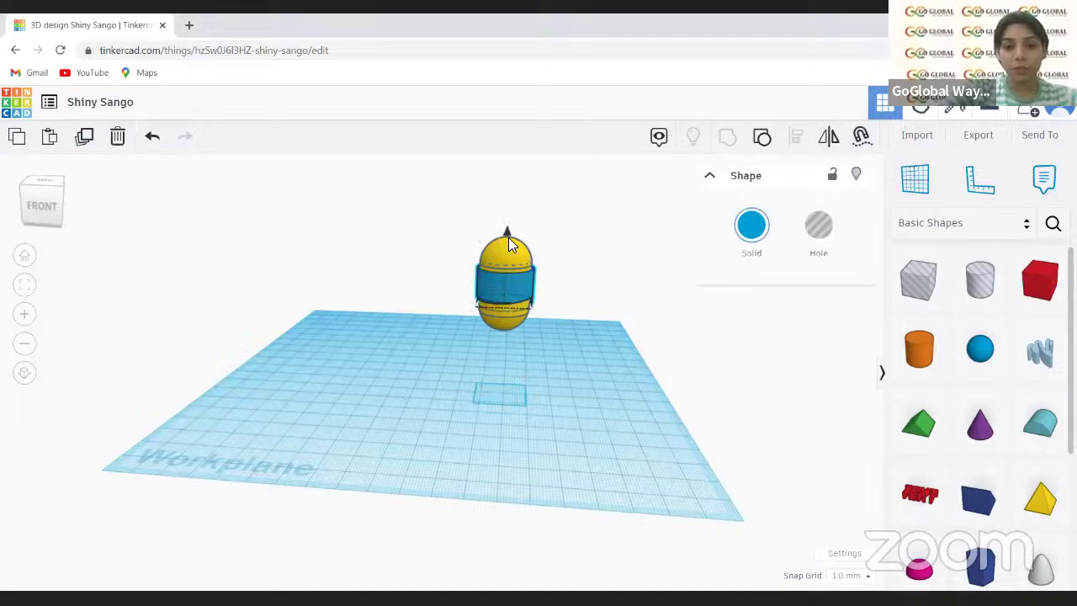
left_click_drag(508, 232, 508, 238)
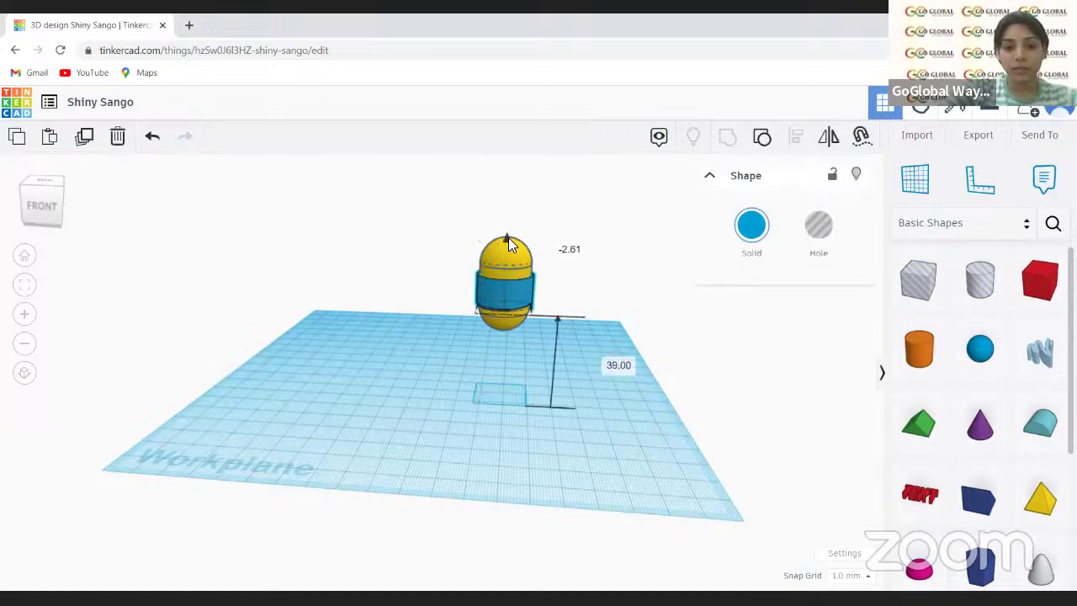
left_click(467, 412)
- Place a half sphere on the workplane beside the capsule and rotate it 180° so its dome faces down
left_click_drag(919, 575, 556, 389)
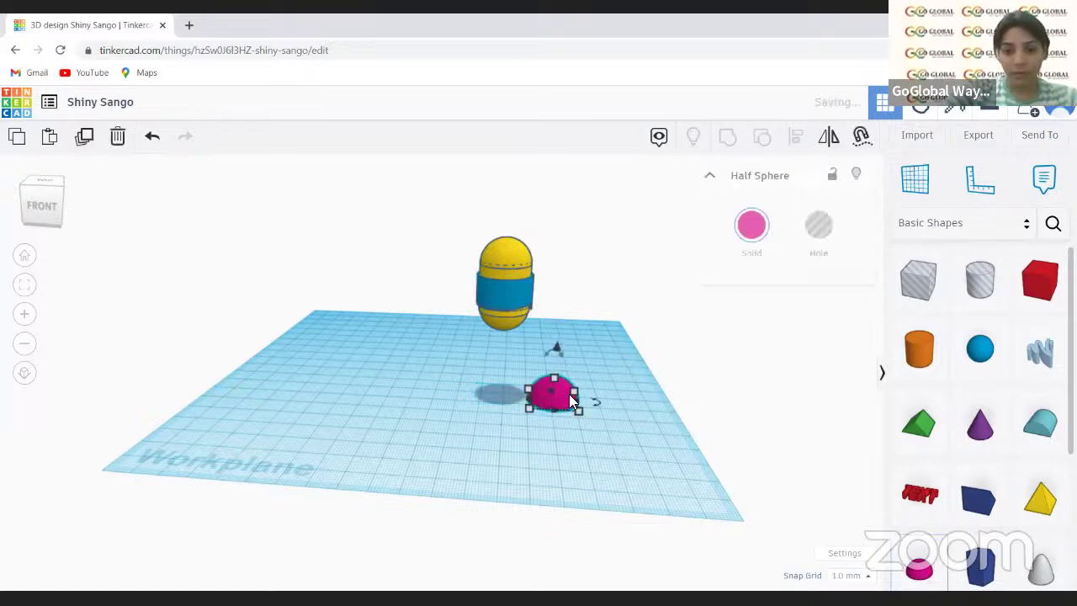
left_click(58, 211)
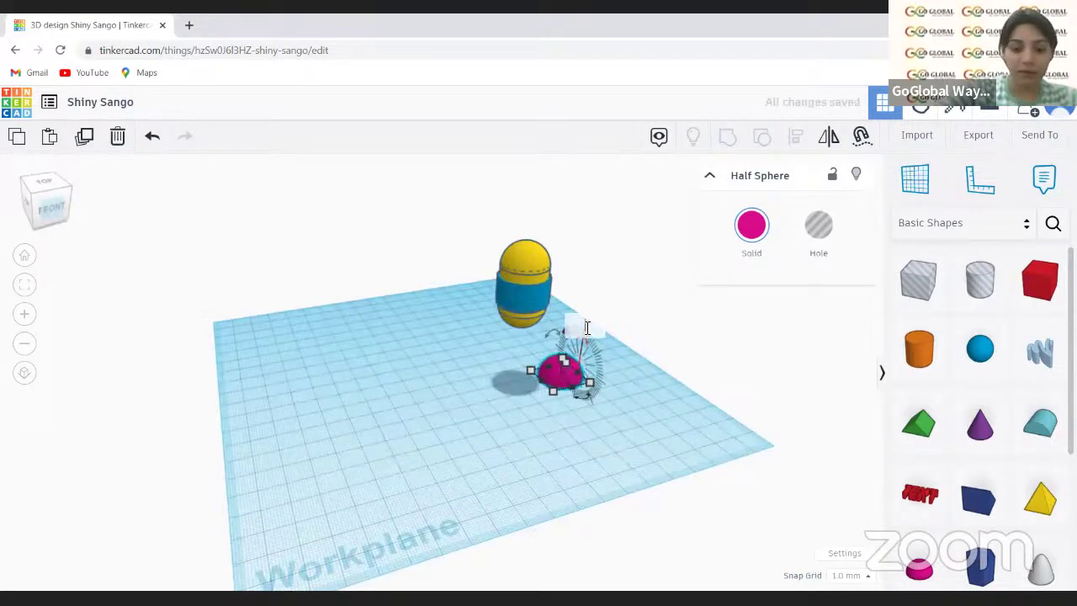
type("180")
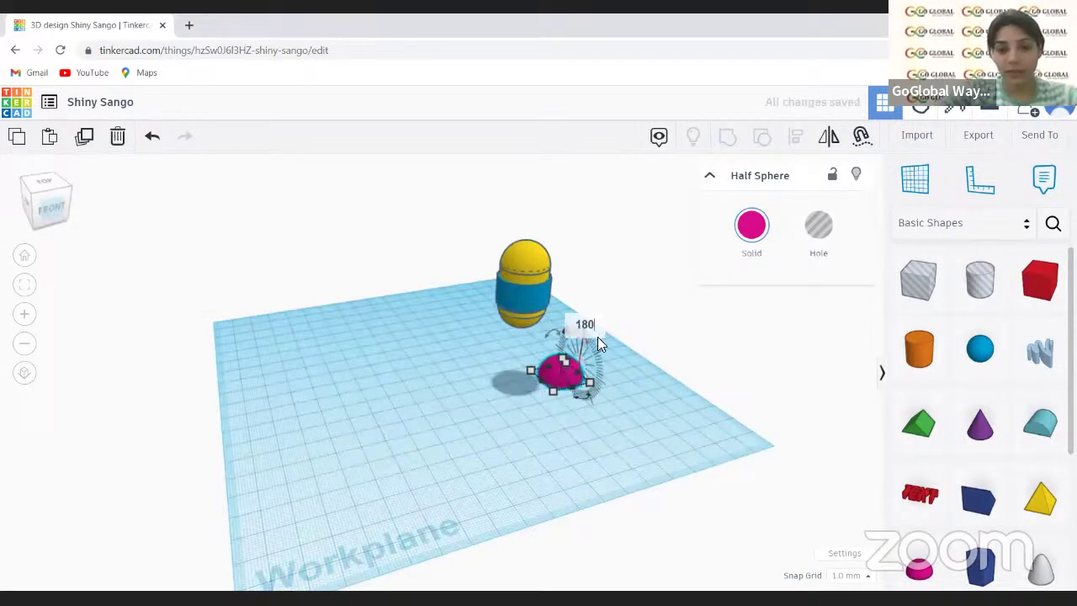
key("Return")
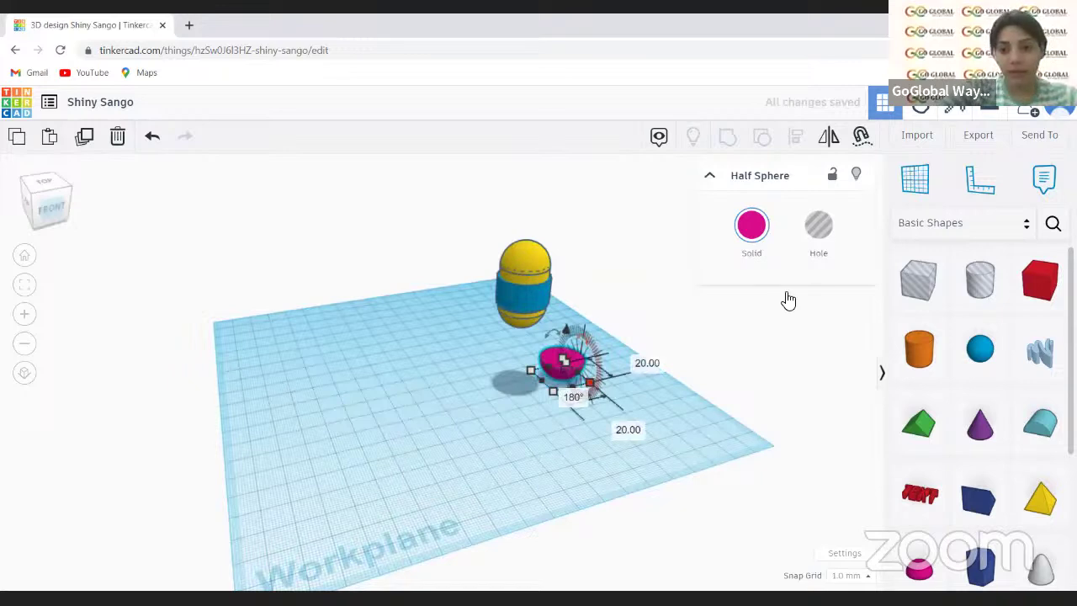
- Recolor the half sphere the same blue as the band
left_click(751, 224)
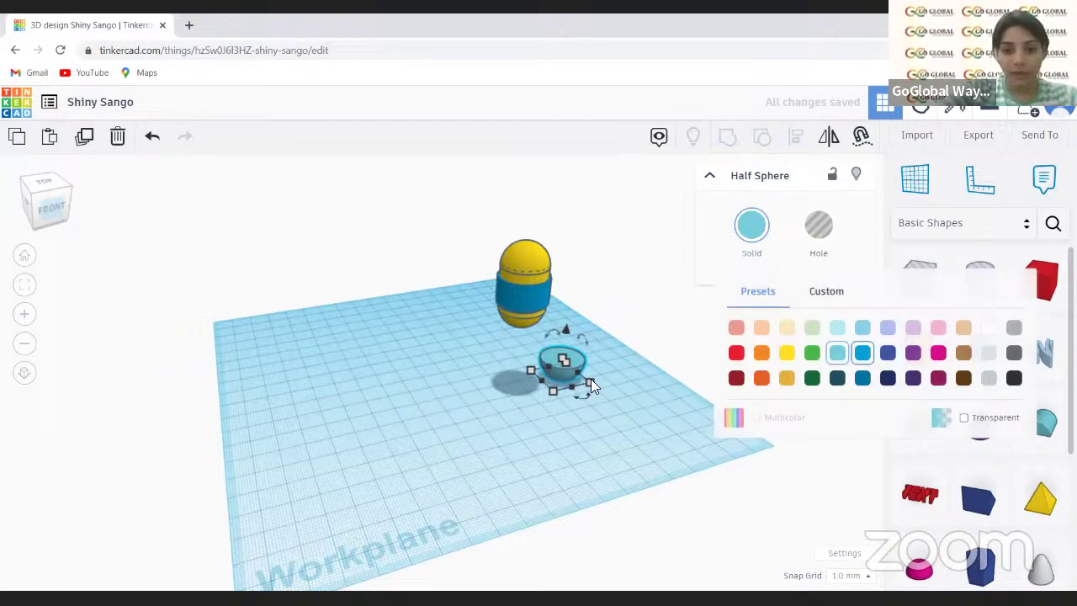
left_click(475, 289)
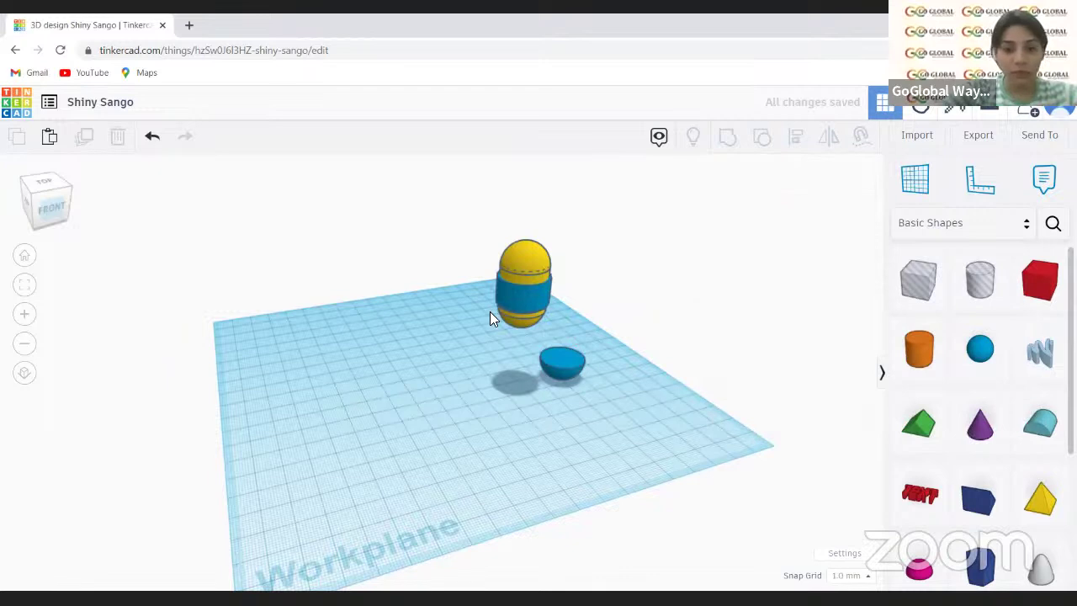
- Align the half sphere, the blue band and the yellow capsule at their centers in height and along both horizontal axes
left_click(528, 330)
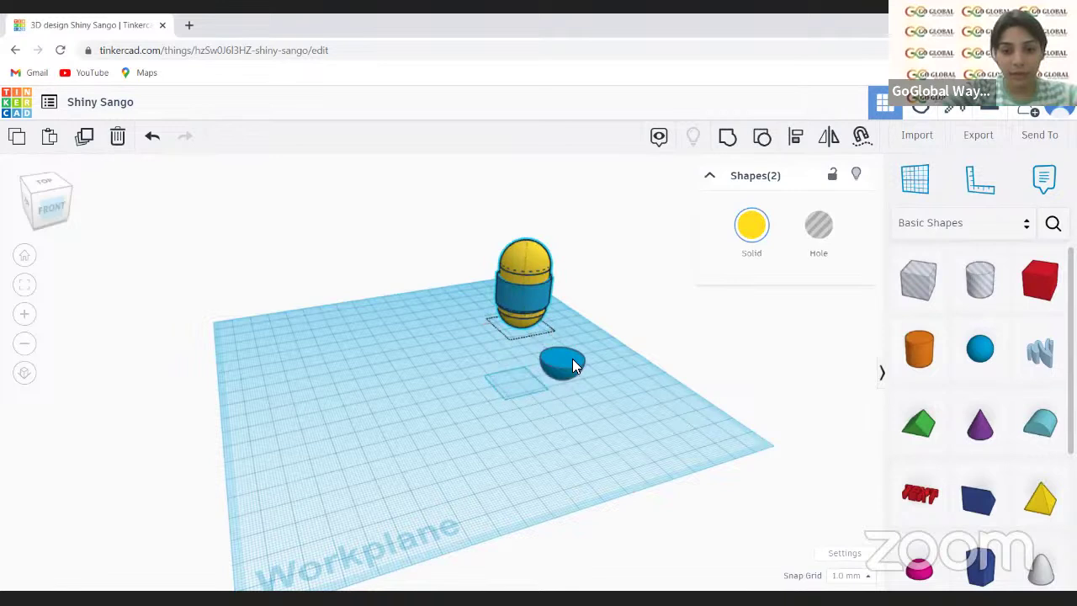
left_click(573, 361, "shift")
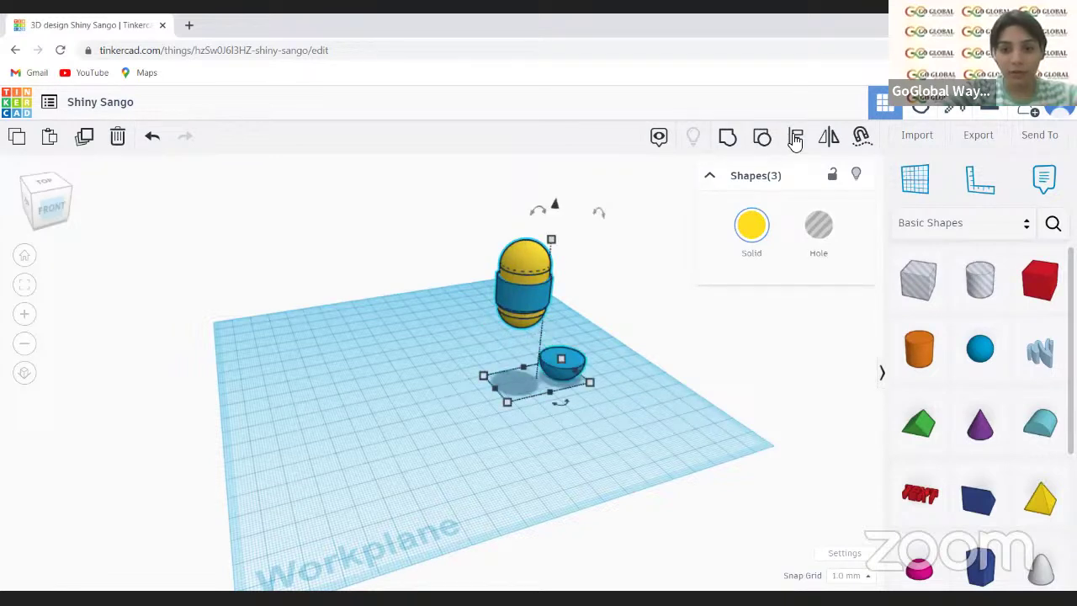
left_click(796, 139)
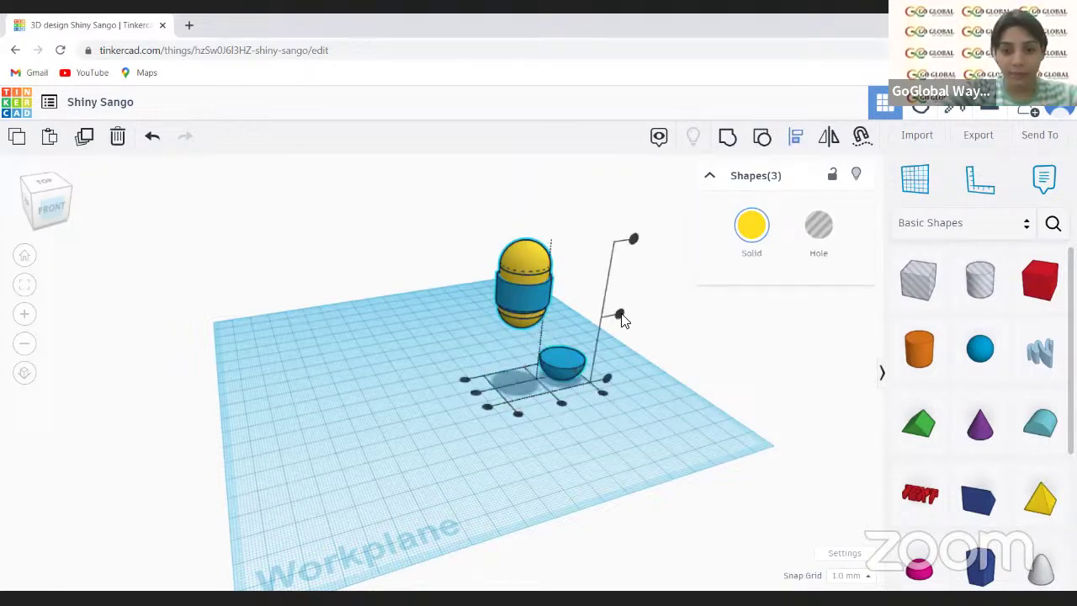
left_click(620, 316)
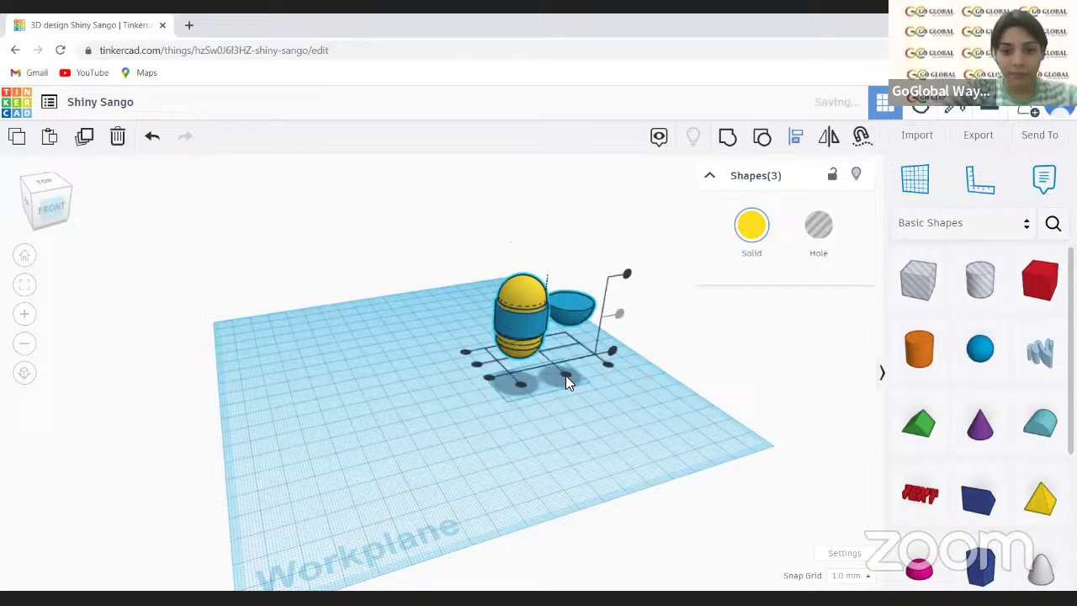
left_click(565, 375)
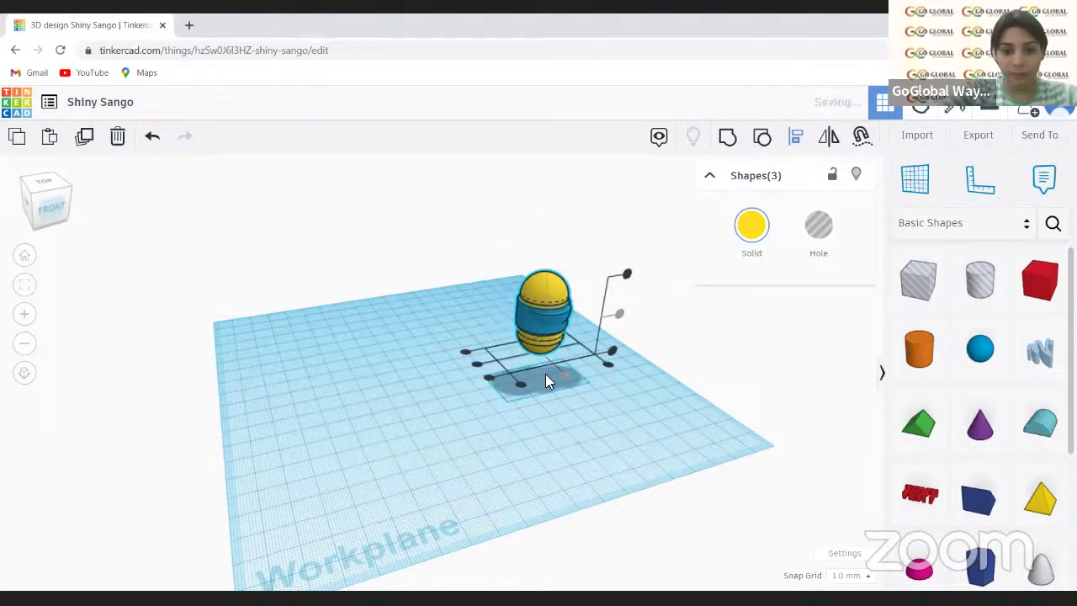
left_click(500, 359)
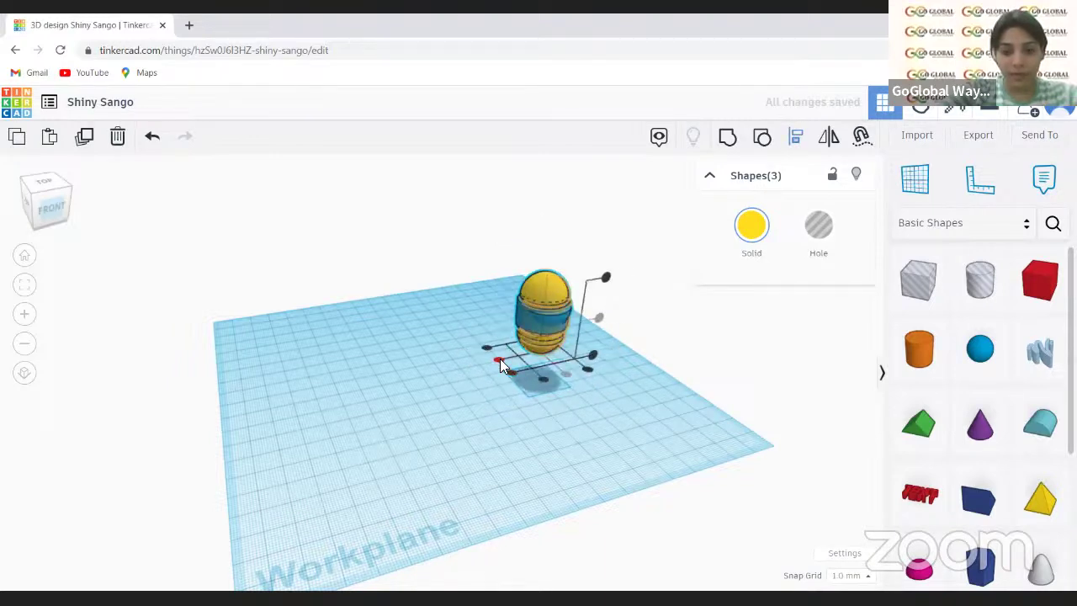
left_click(555, 262)
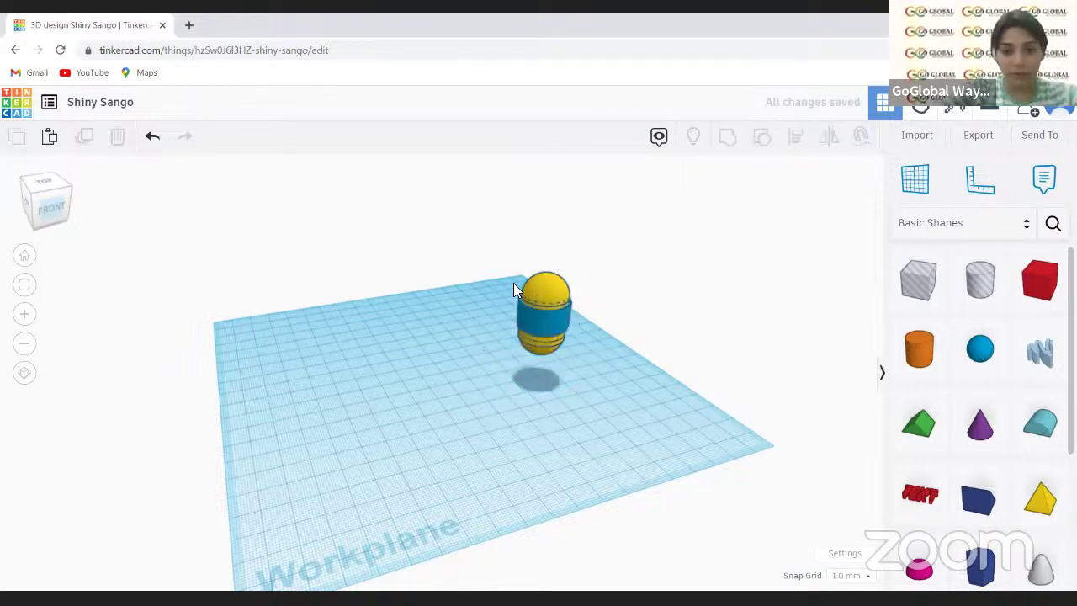
- Try raising all three shapes together and lowering the yellow capsule on its own, and undo these moves
left_click(530, 318)
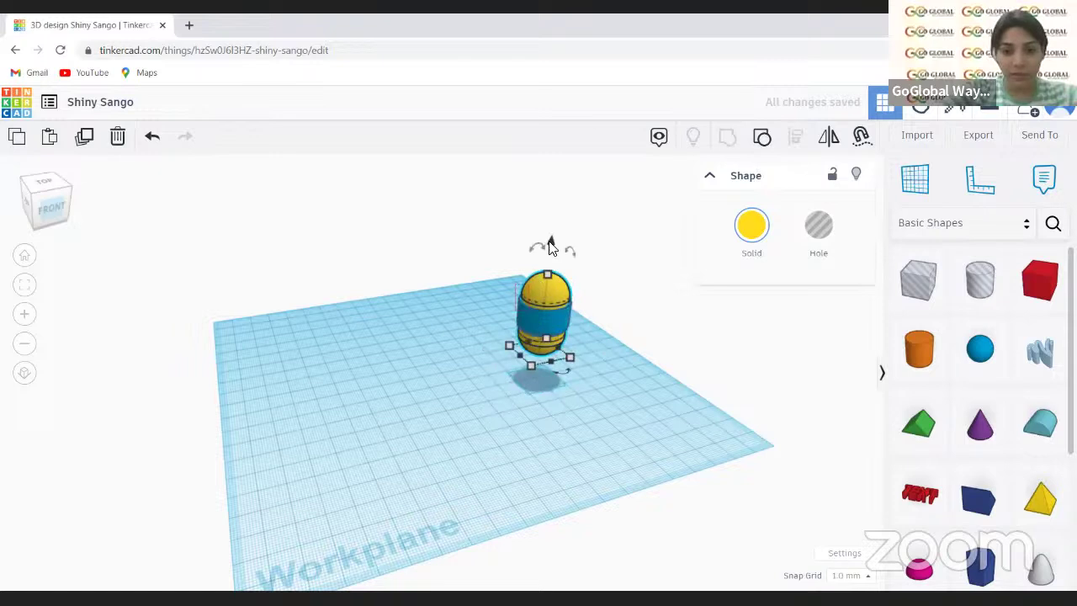
key("ctrl+a")
left_click_drag(551, 241, 551, 226)
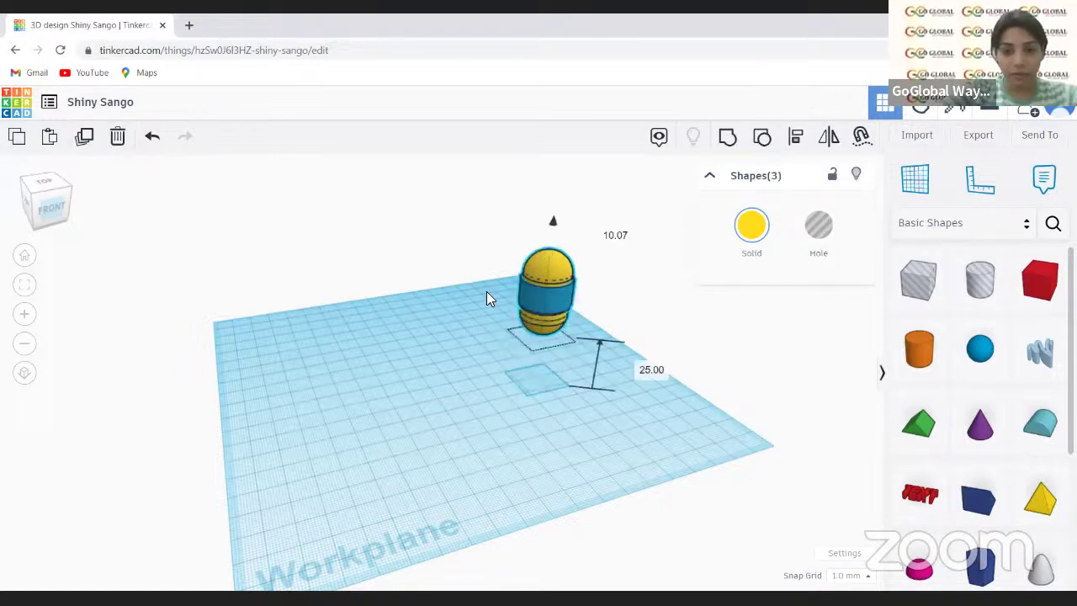
left_click(547, 276)
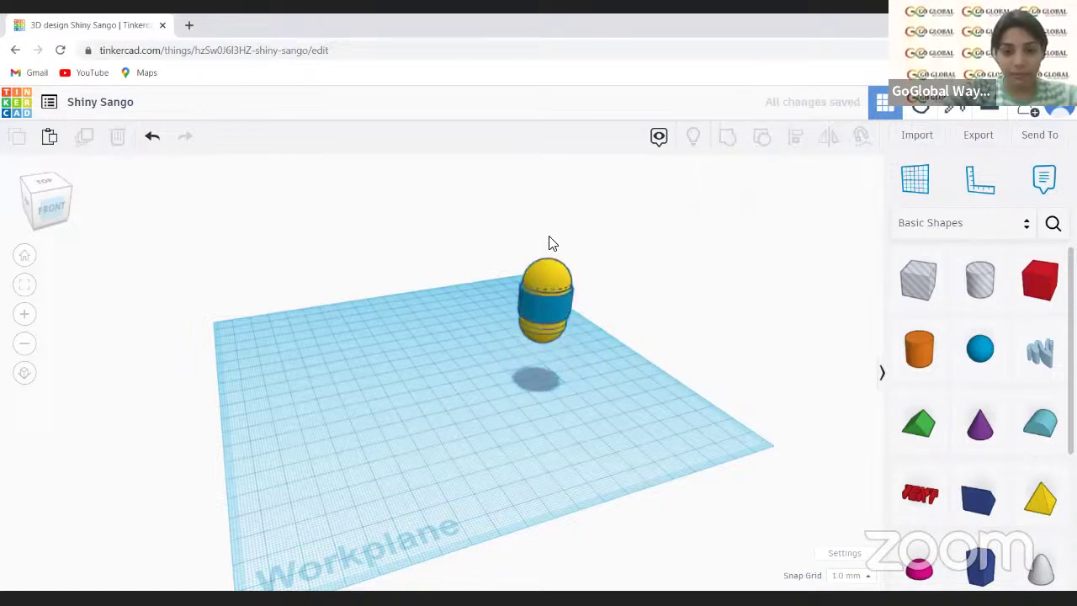
left_click_drag(552, 218, 535, 324)
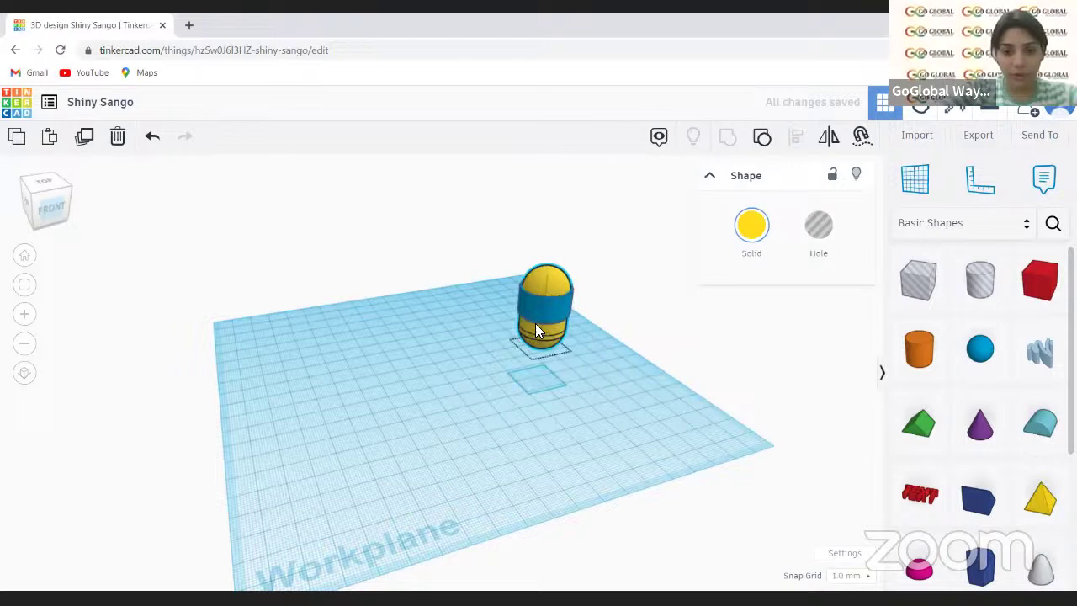
left_click(153, 137)
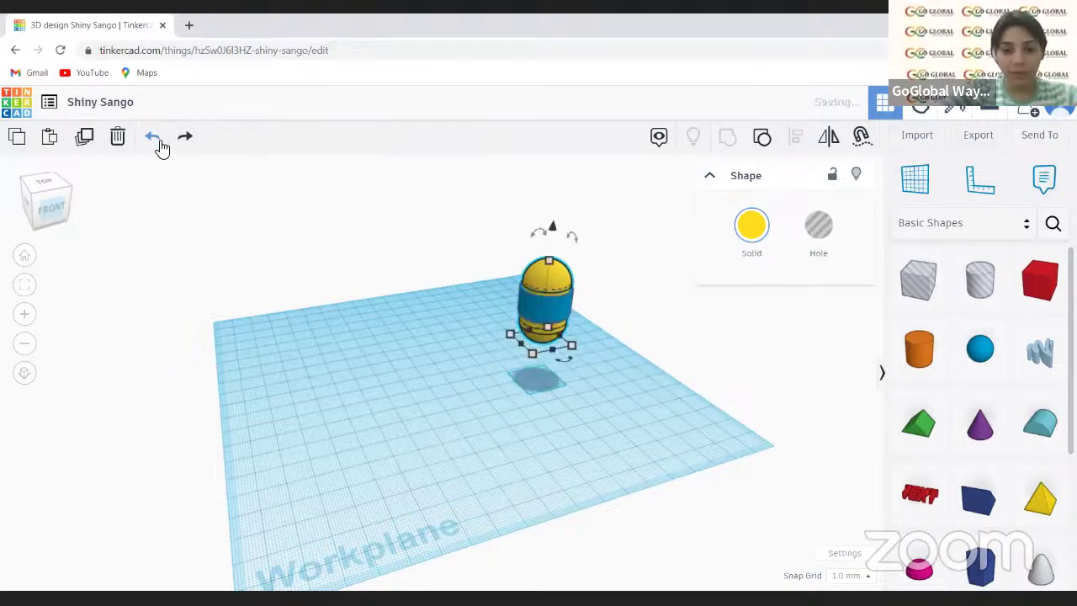
left_click(160, 143)
left_click(160, 143)
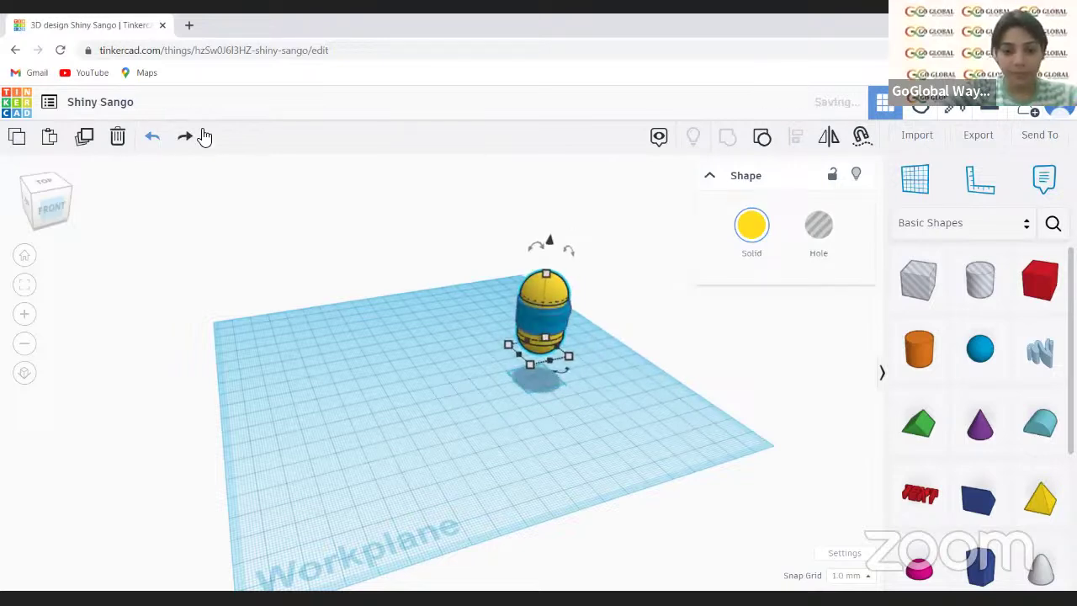
- Lower the half sphere about 20 mm to the capsule's lower end and nudge it horizontally to sit centered beneath the capsule
left_click(555, 320)
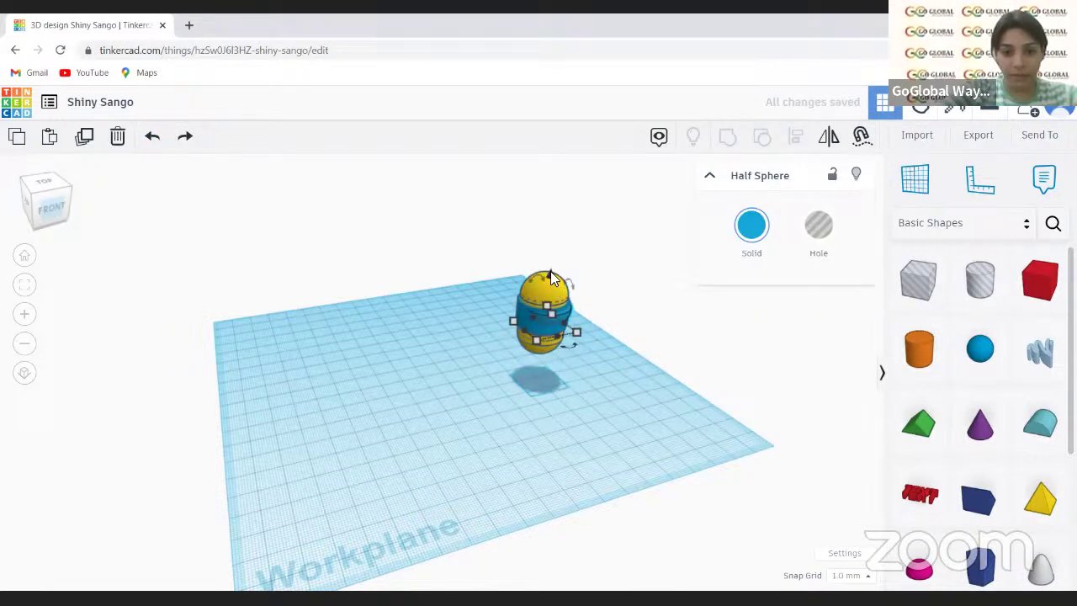
left_click_drag(551, 275, 536, 372)
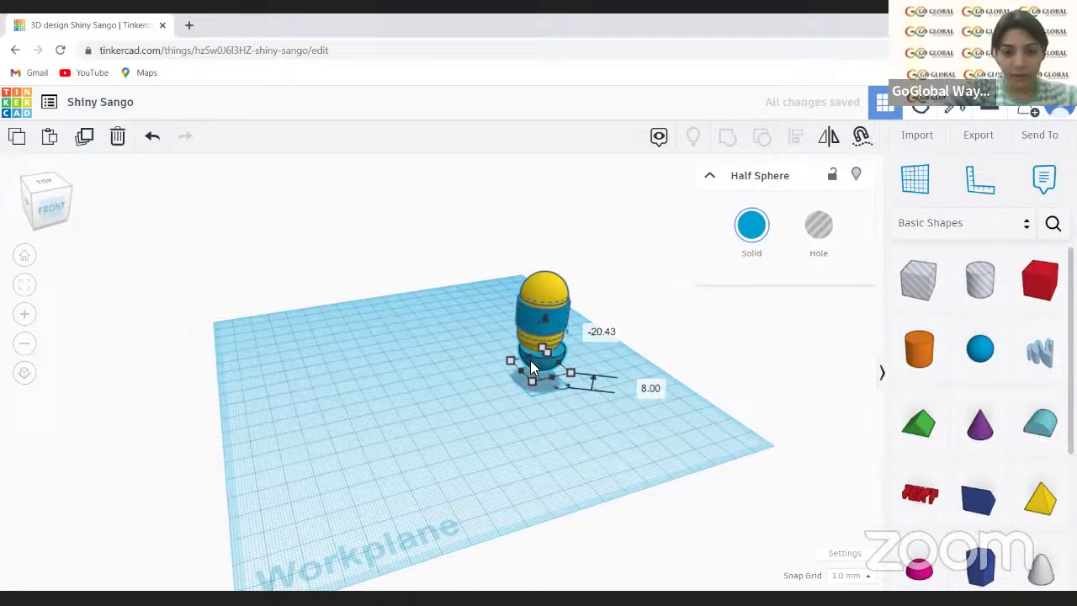
key("Right")
left_click_drag(536, 312, 535, 352)
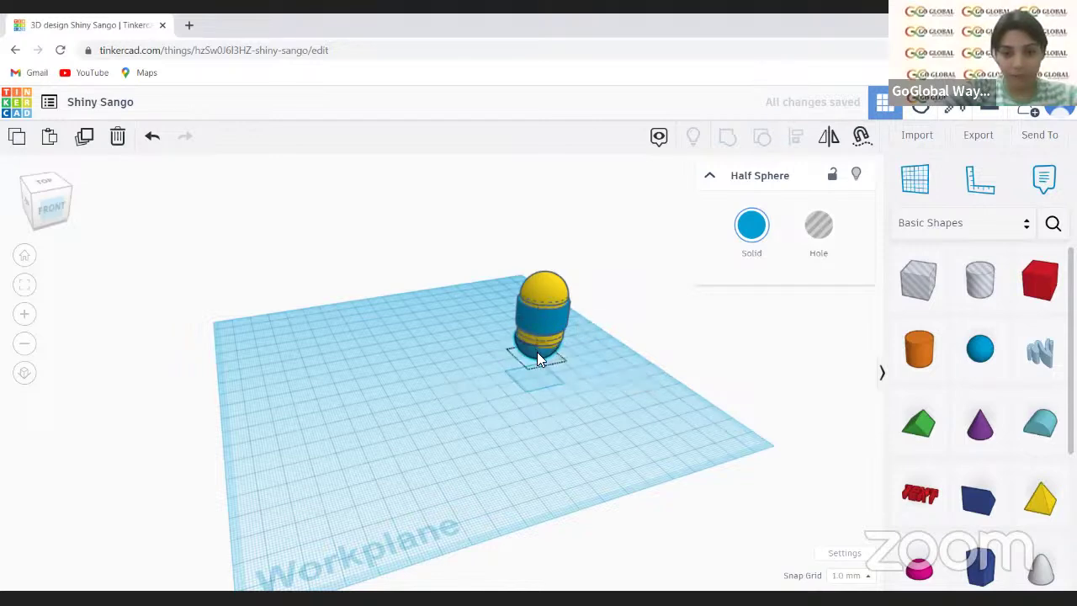
key("Down")
key("Down")
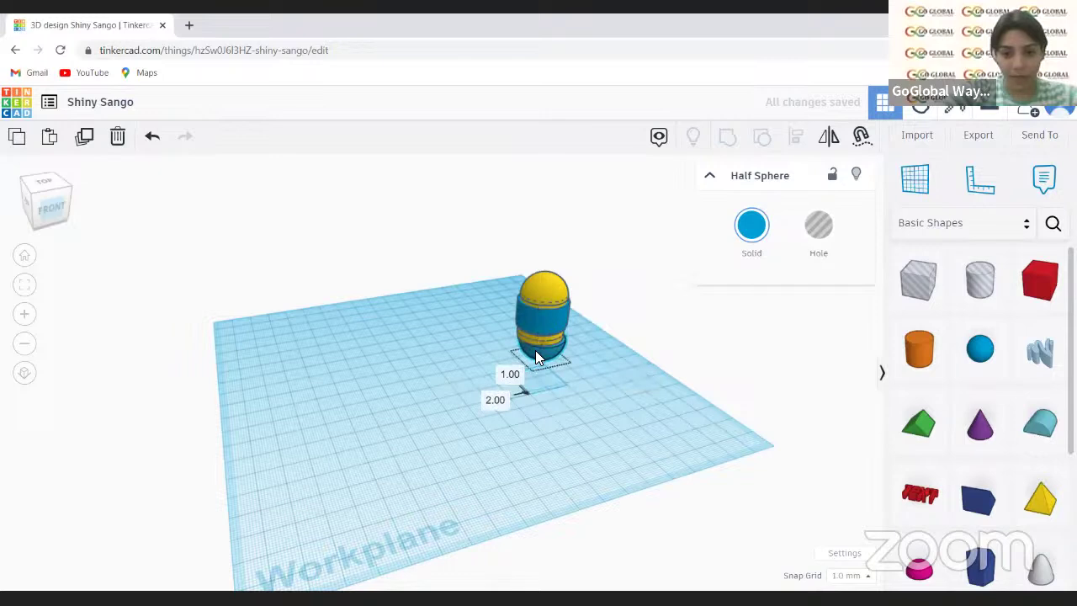
key("Left")
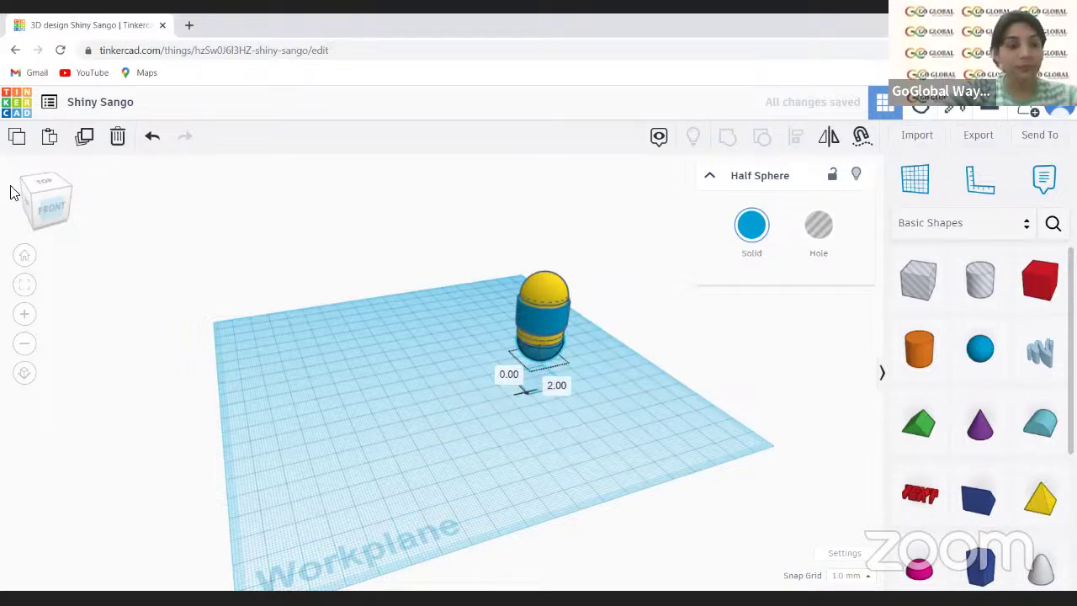
left_click(61, 204)
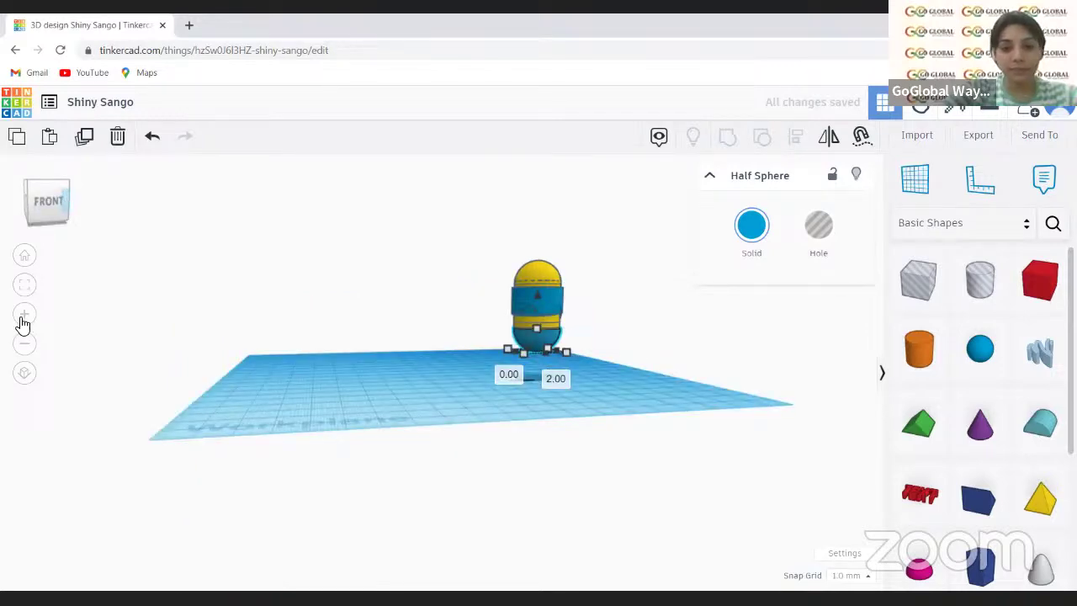
scroll(668, 390, "up", 2)
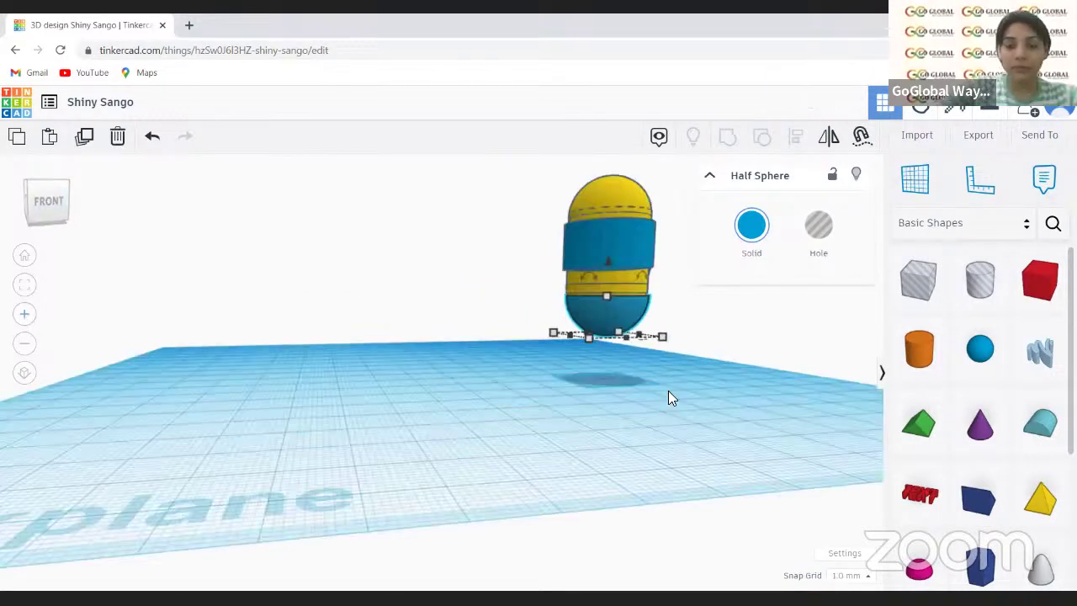
- Add a cylinder to the workplane beside the floating capsule character
scroll(668, 391, "up", 2)
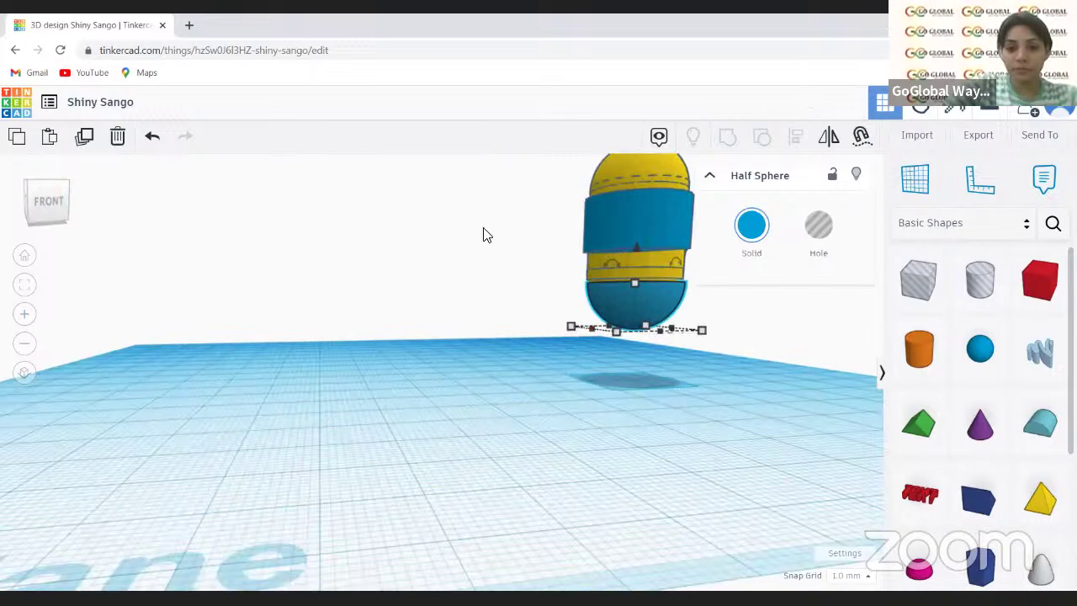
left_click(746, 395)
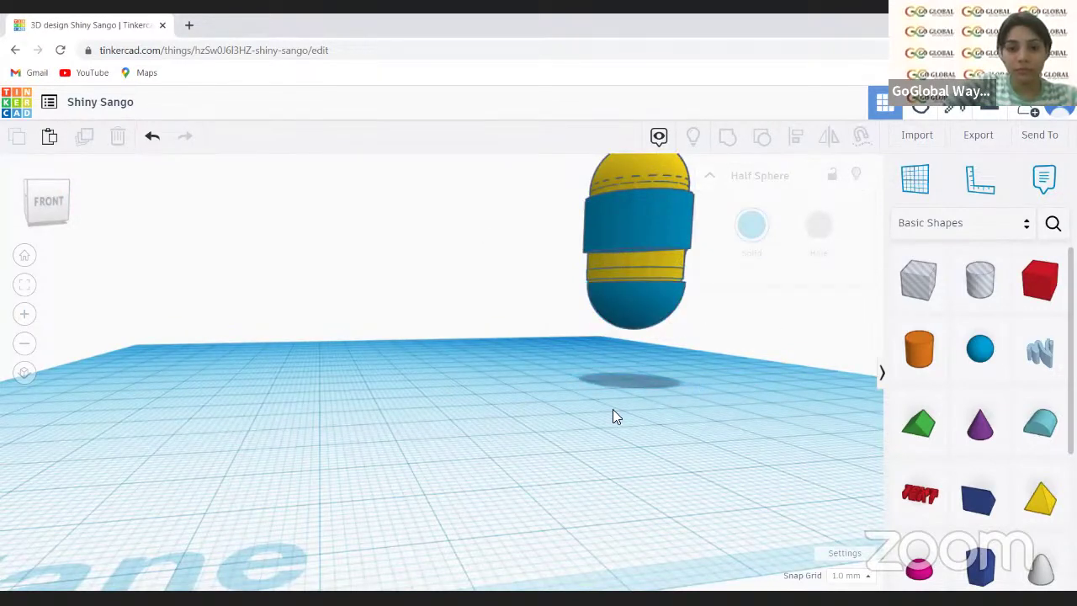
scroll(518, 454, "up", 1)
scroll(518, 455, "down", 1)
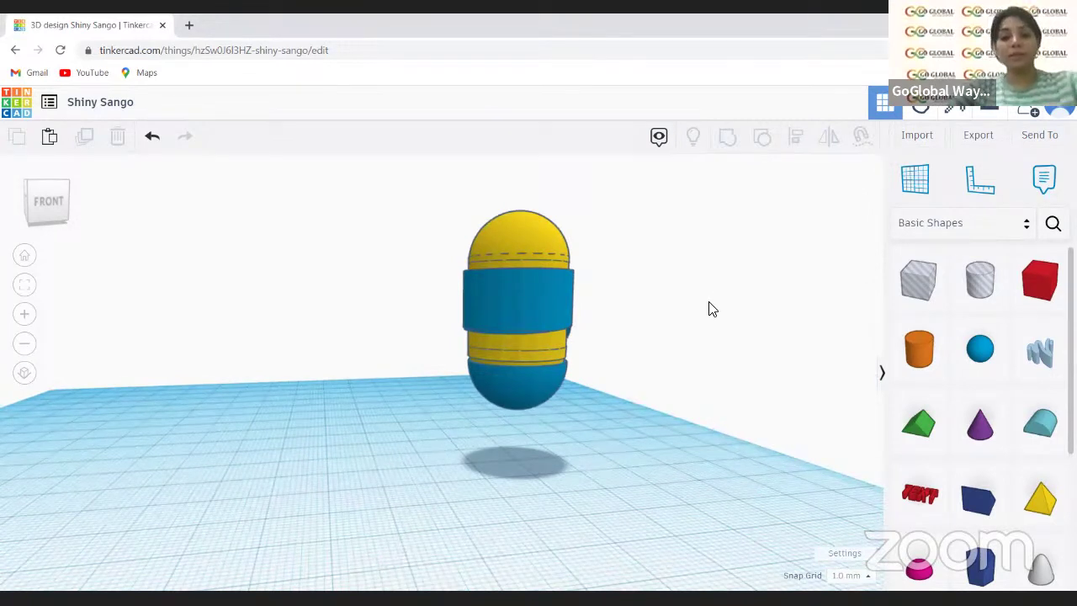
left_click(919, 350)
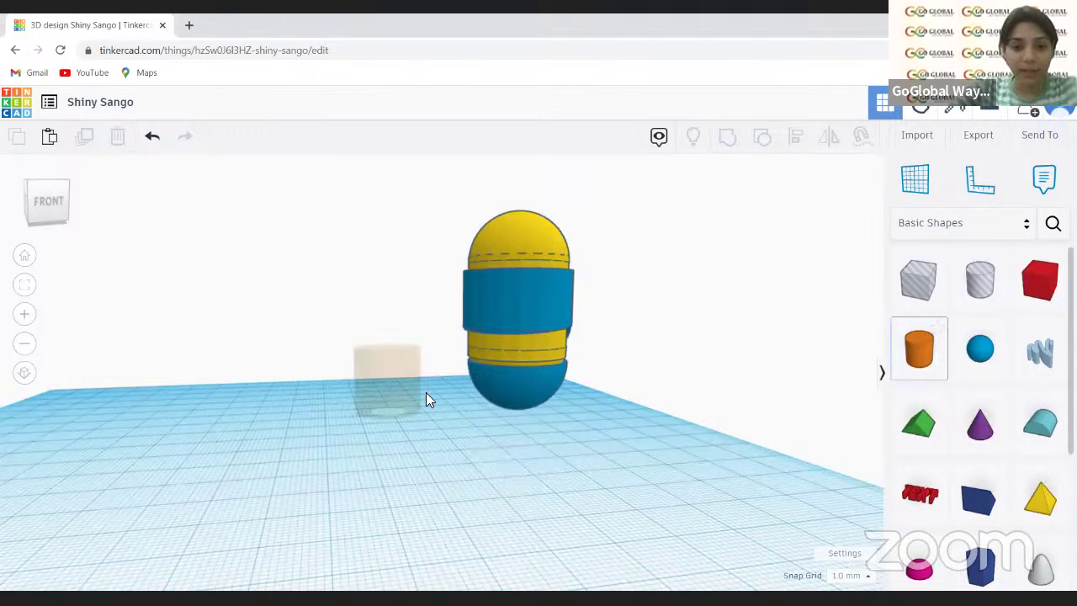
left_click(445, 444)
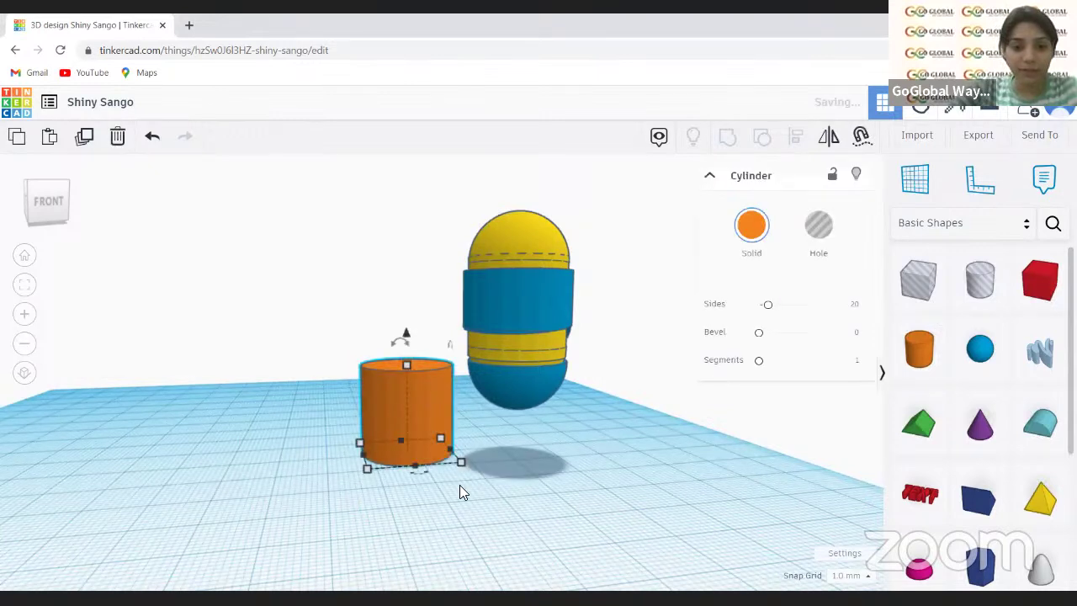
- Set the orange cylinder's length, width and height to 10 mm each
left_click(519, 444)
key("BackSpace")
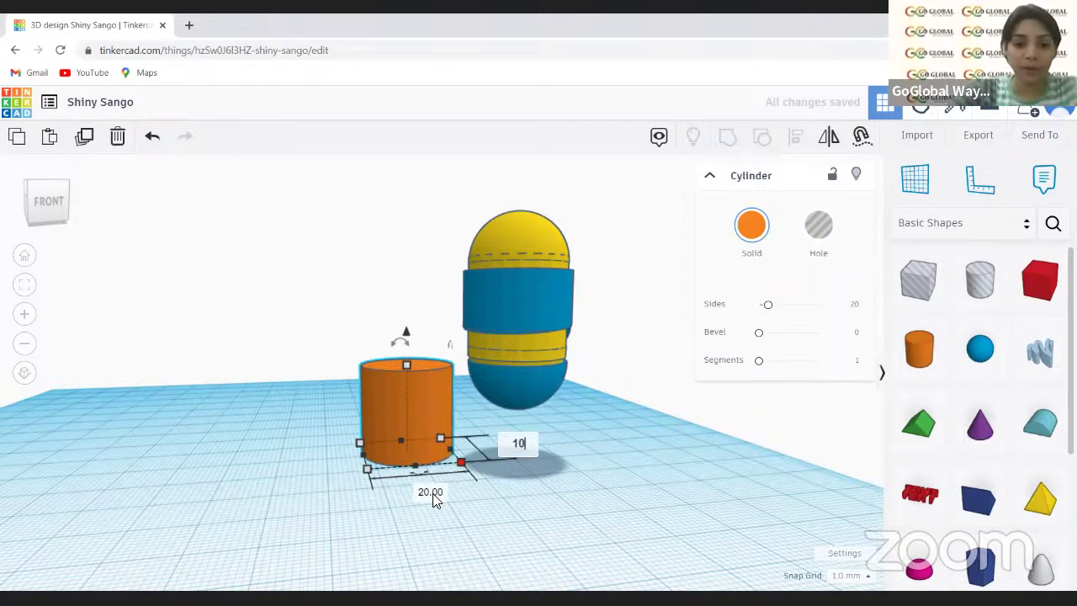
type("10")
left_click(432, 493)
key("BackSpace")
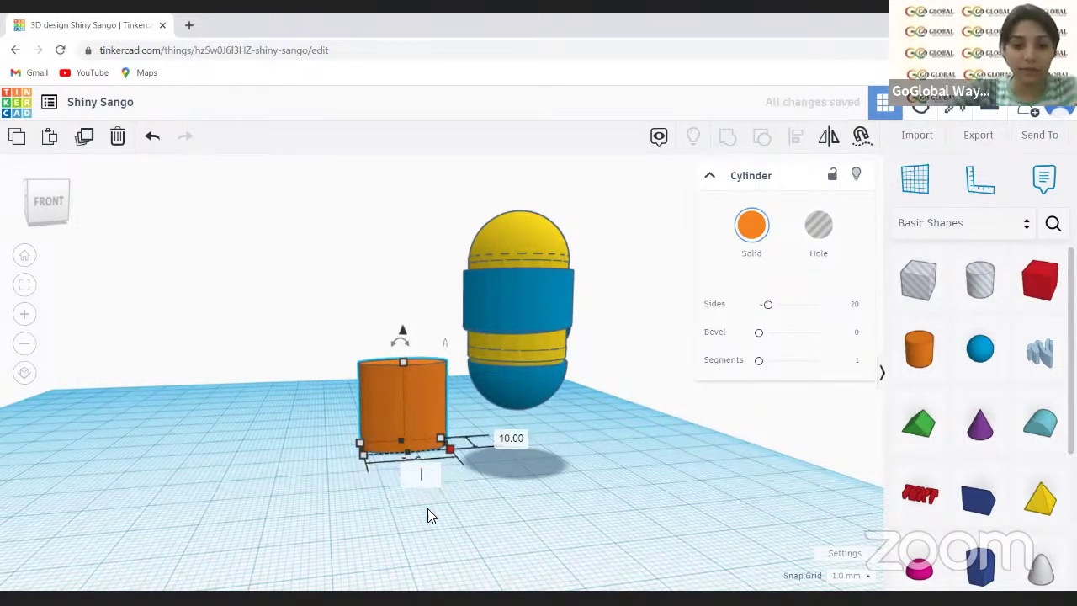
type("10")
key("Return")
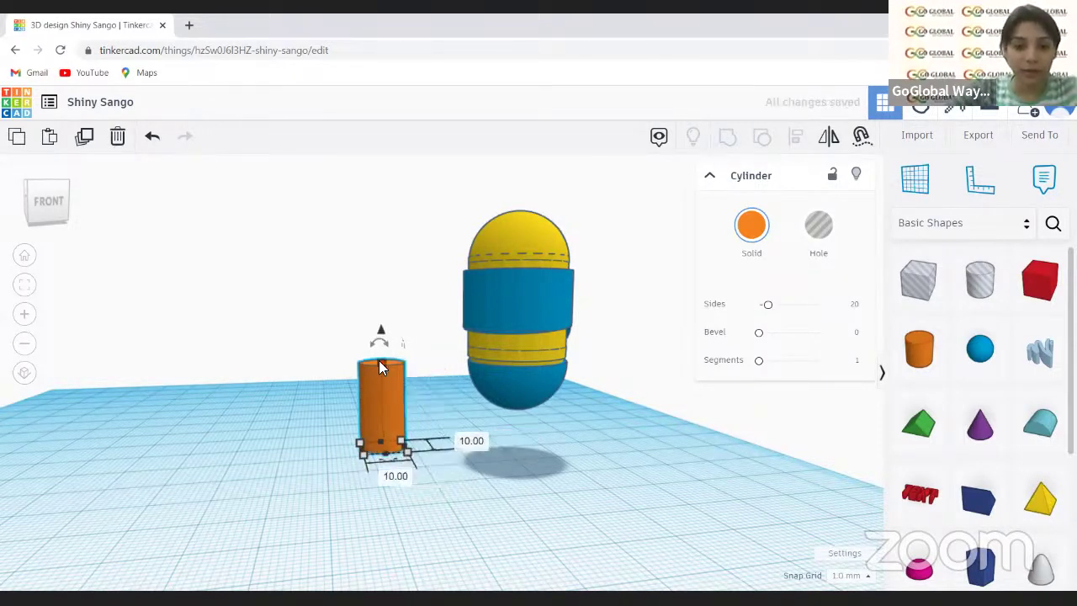
left_click(453, 406)
key("BackSpace")
type("10")
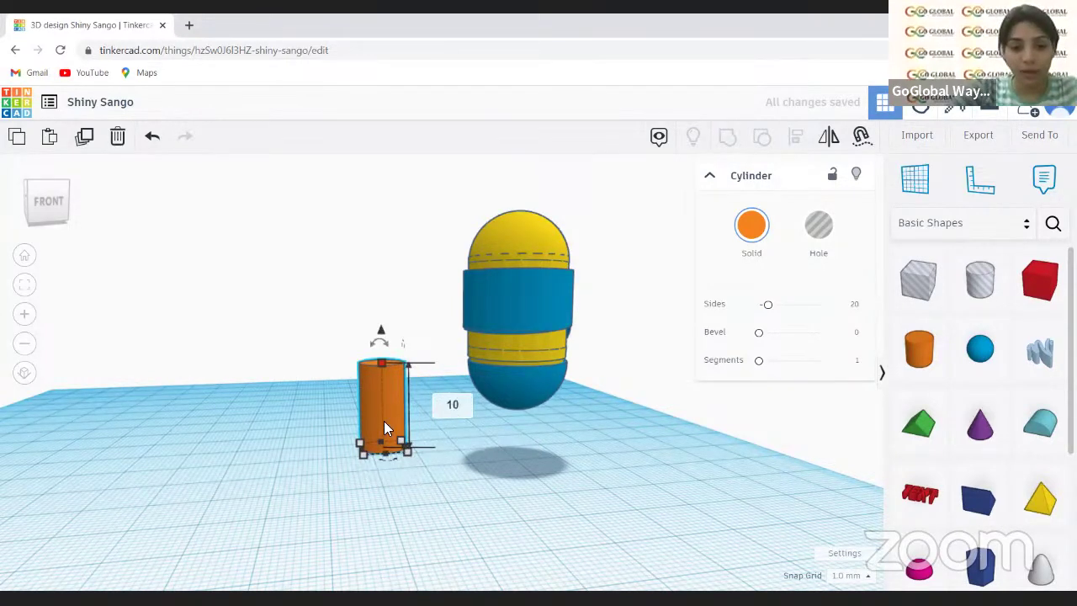
key("Return")
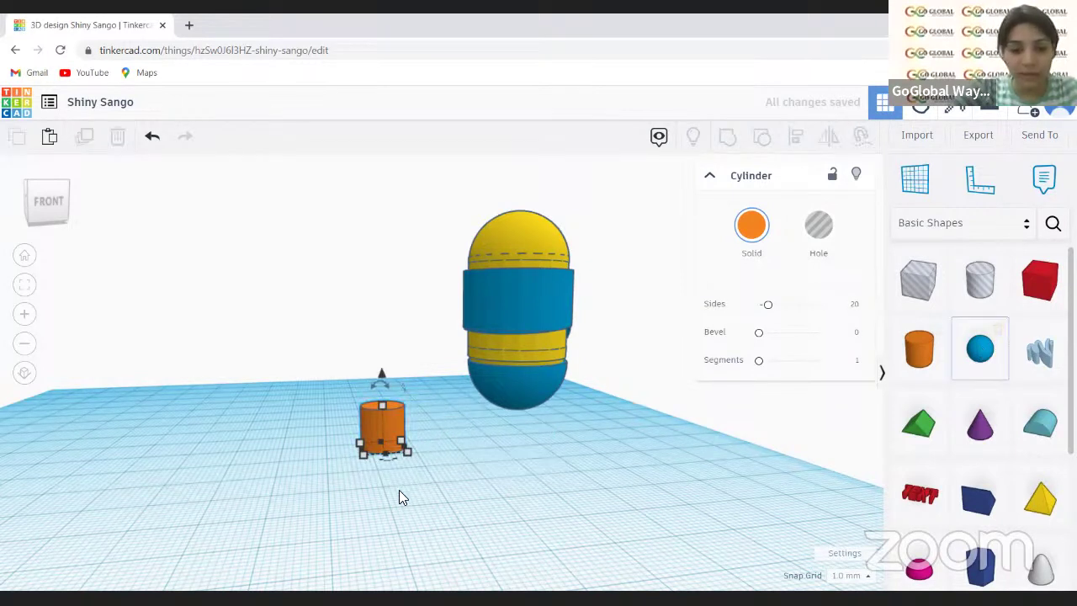
- Add a sphere in front of the orange cylinder and set its height, width and length to 5 mm each
left_click(399, 490)
left_click(402, 383)
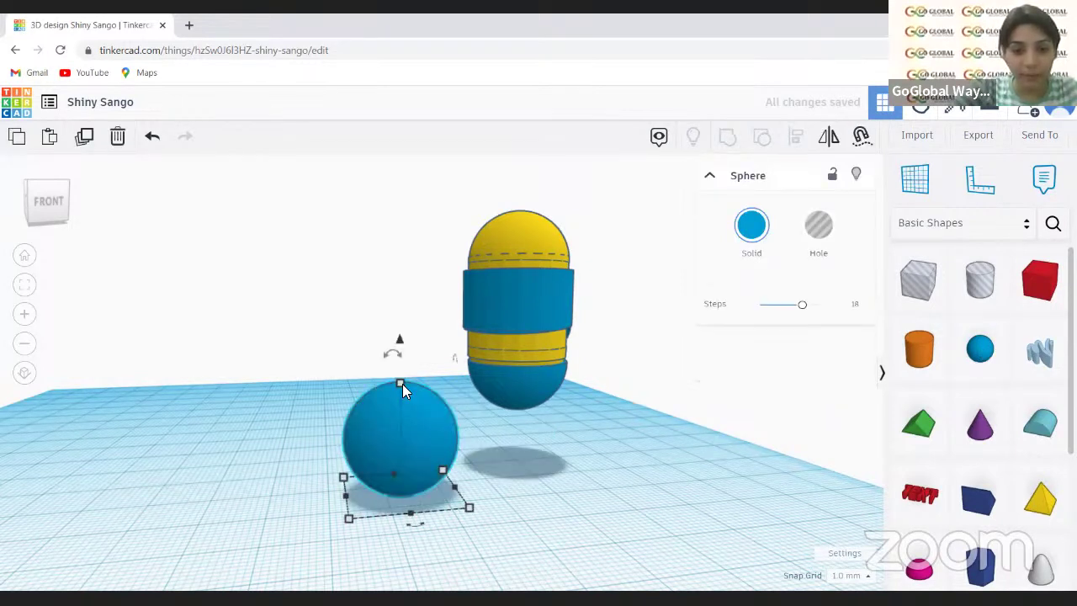
left_click(490, 437)
type("5")
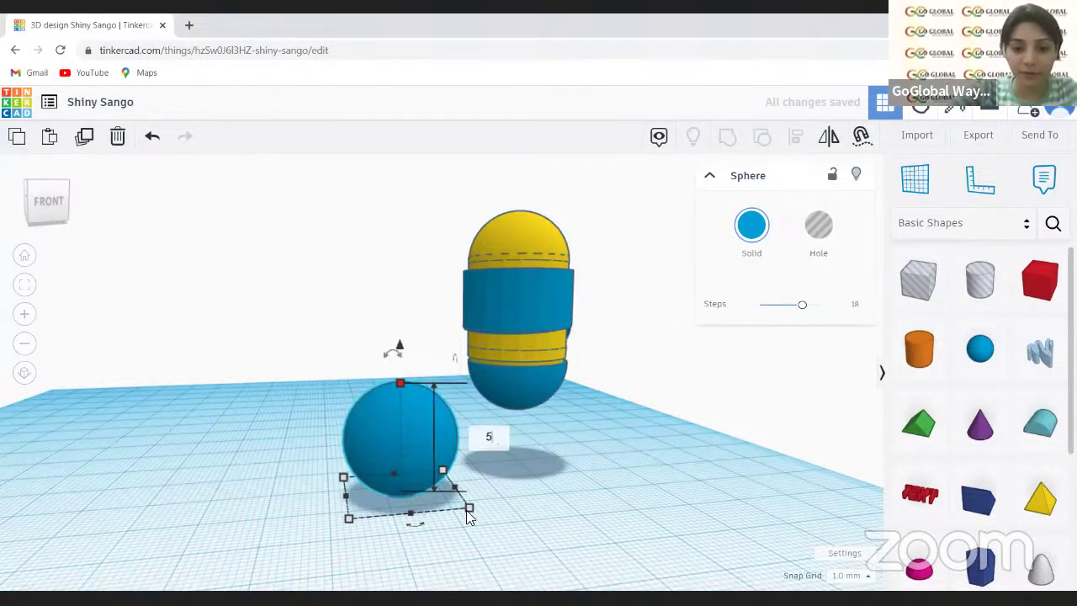
key("Return")
left_click(539, 483)
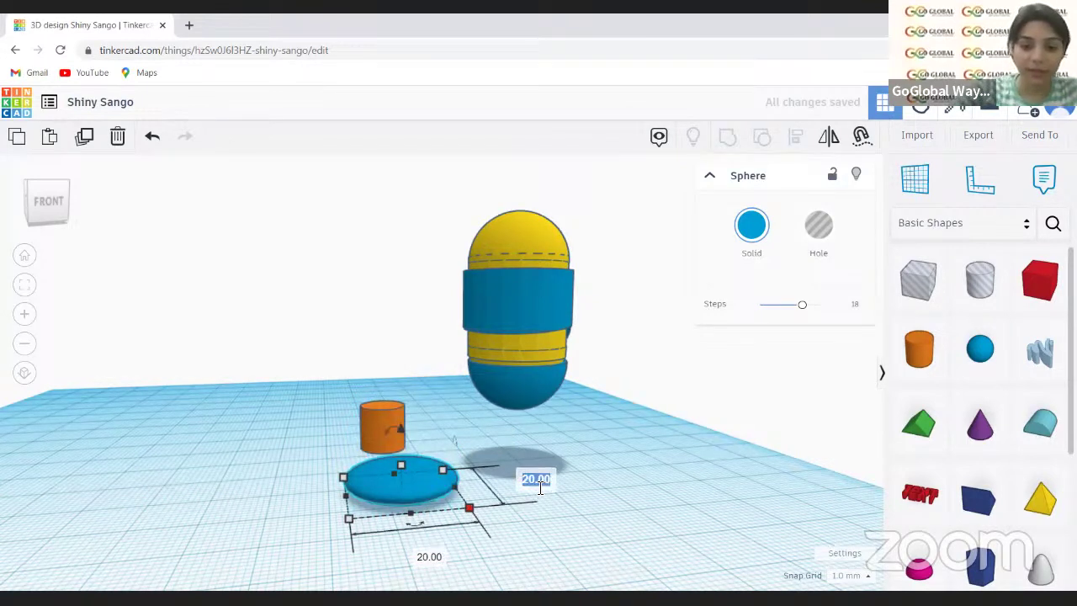
left_click(427, 559)
type("5")
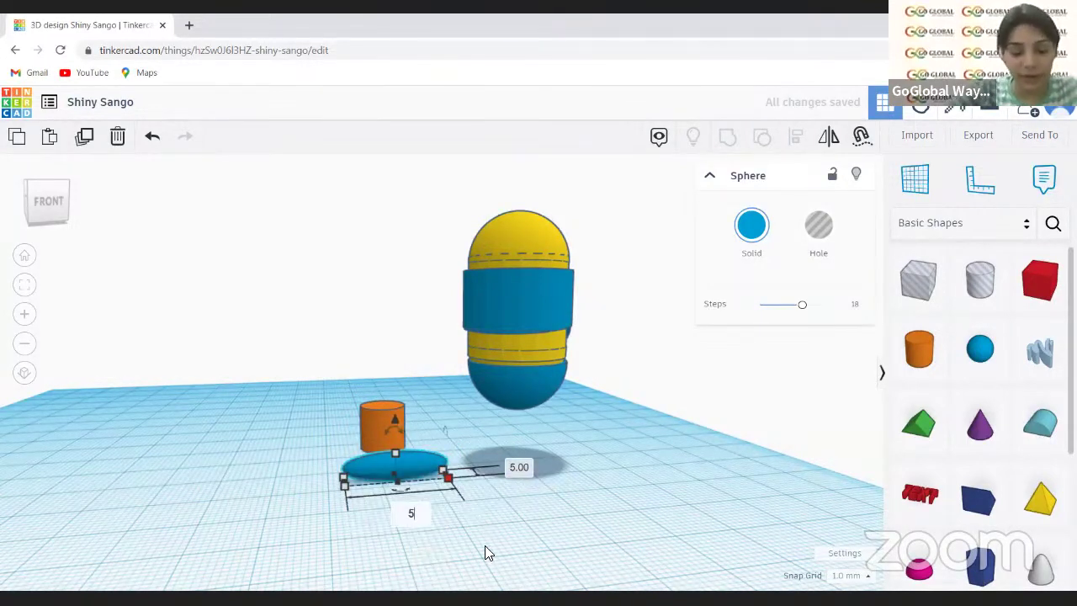
key("Return")
- Move the small sphere to the orange cylinder and align the two at their centers along both horizontal axes
left_click_drag(362, 465, 400, 437)
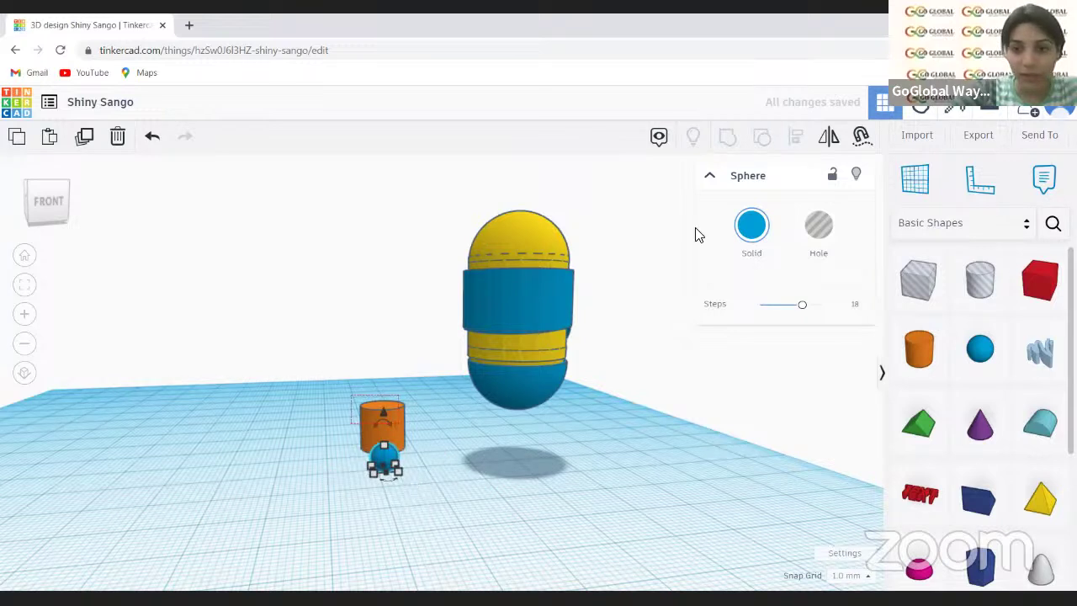
key("ctrl+a")
left_click(798, 137)
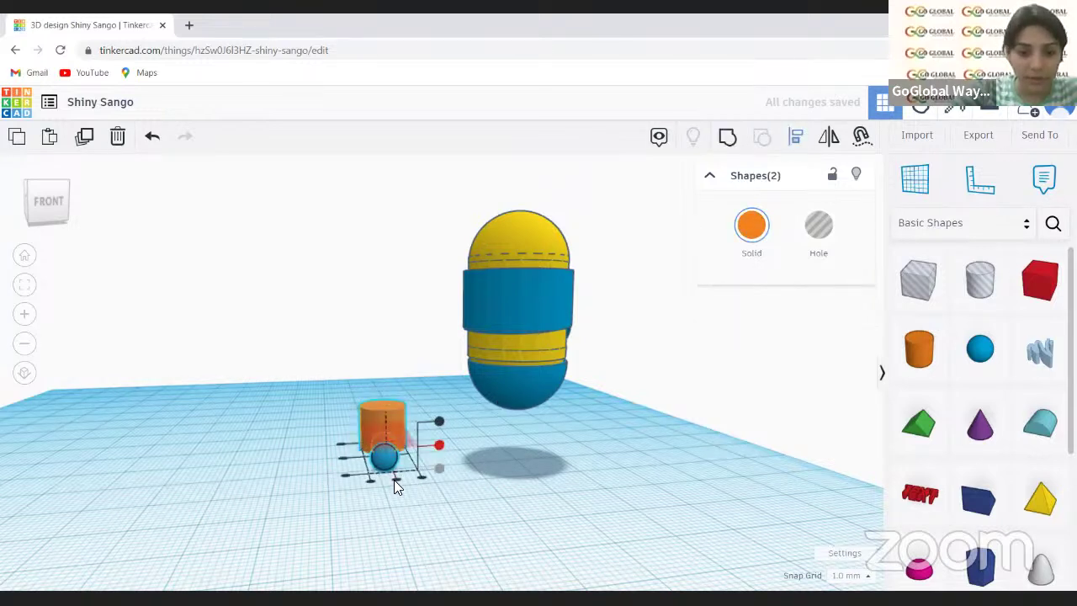
left_click(395, 481)
left_click(339, 458)
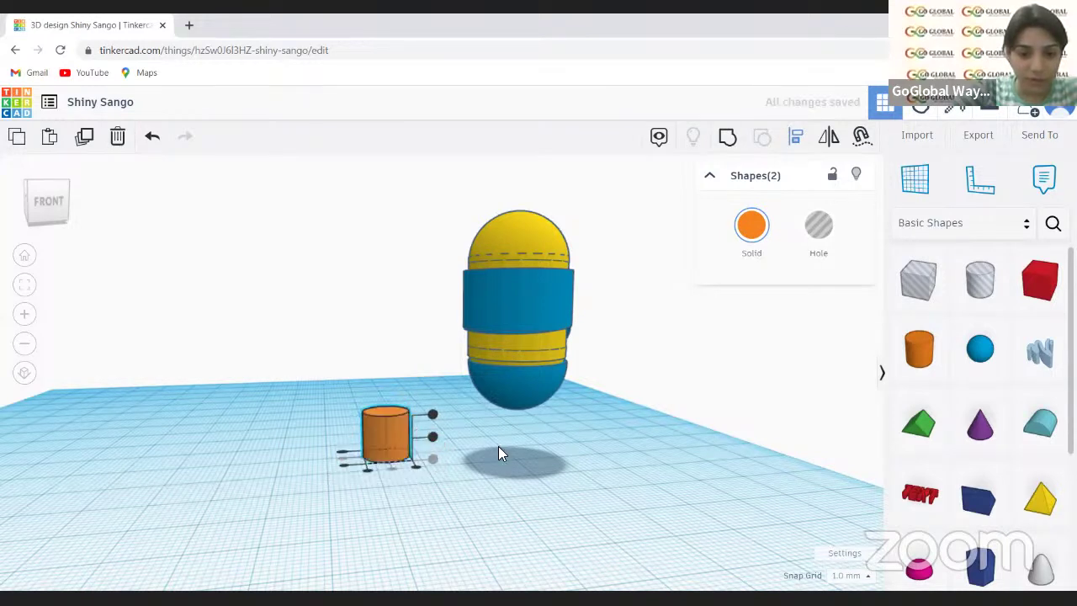
key("Escape")
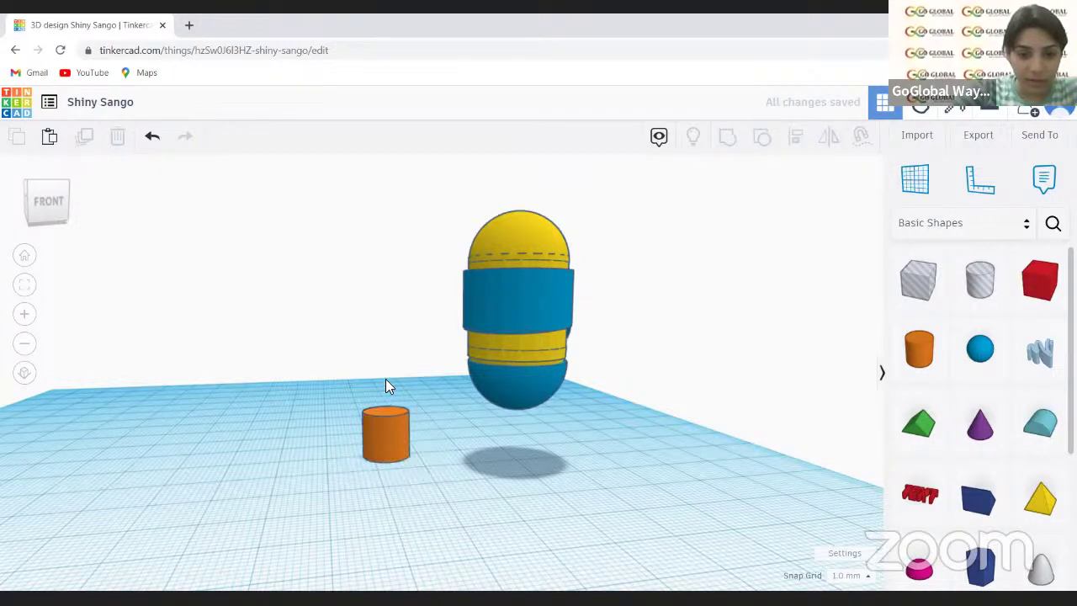
- Raise the orange cylinder 4 mm so the small sphere sticks out beneath it as a foot
left_click(385, 383)
left_click_drag(385, 377, 386, 363)
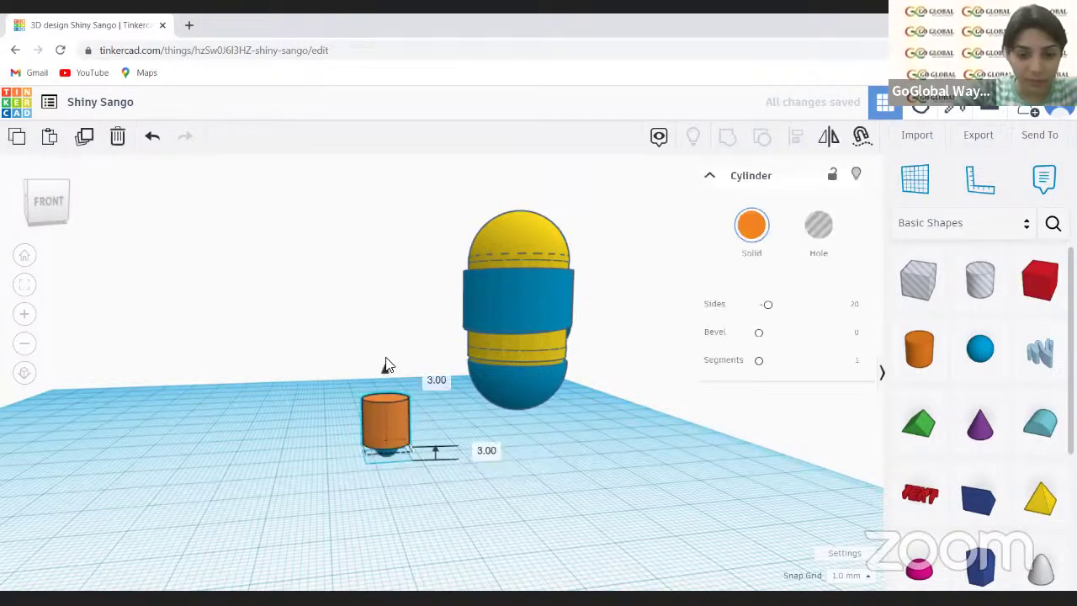
key("ctrl+Up")
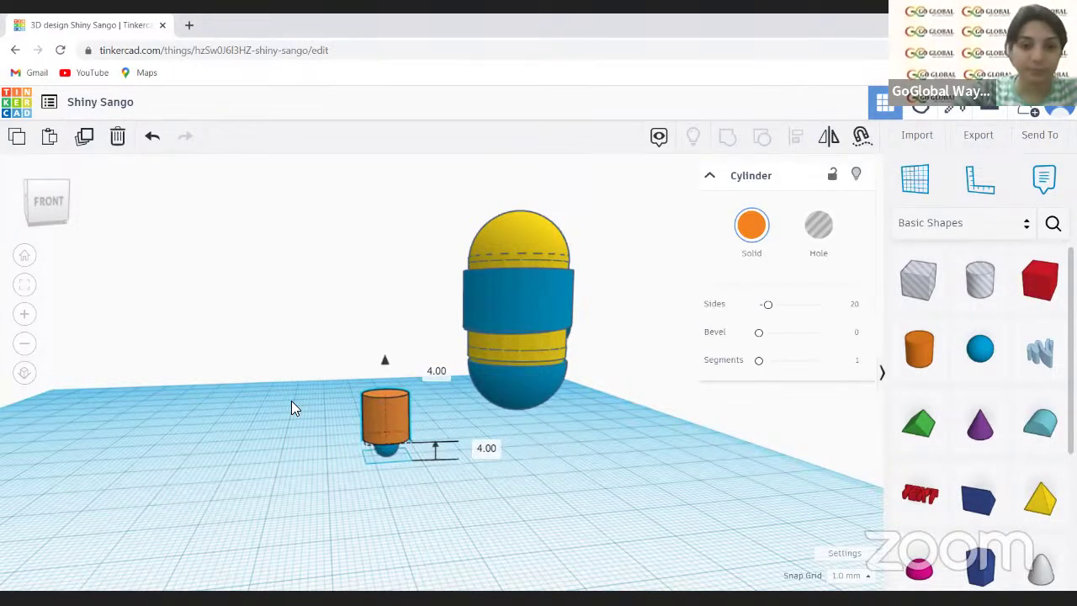
left_click(336, 469)
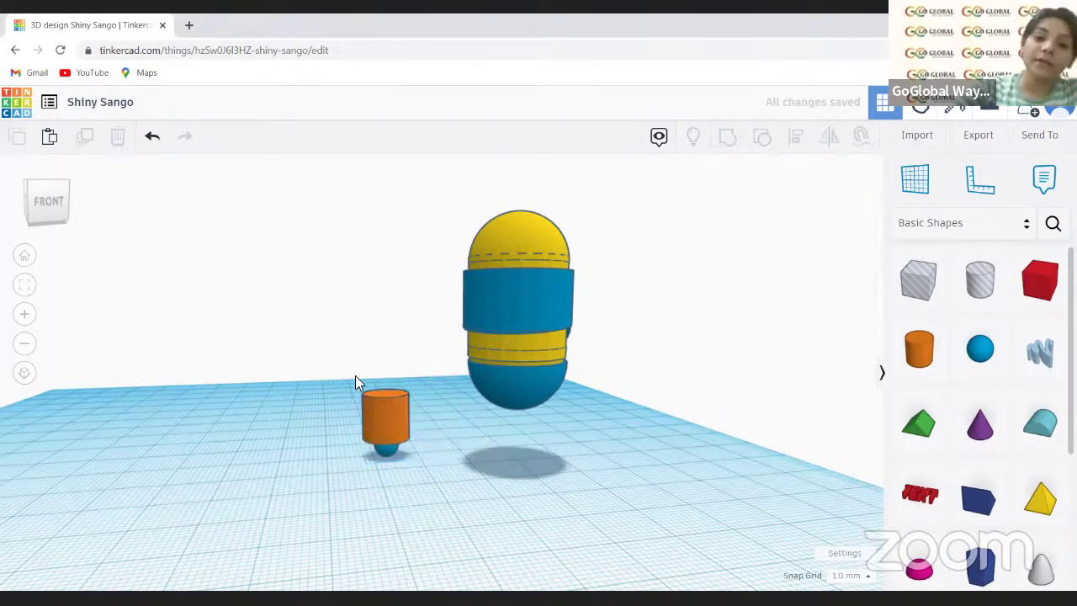
- Set the orange cylinder's length and width to 8 mm and move it back to the center above the small sphere
left_click(408, 439)
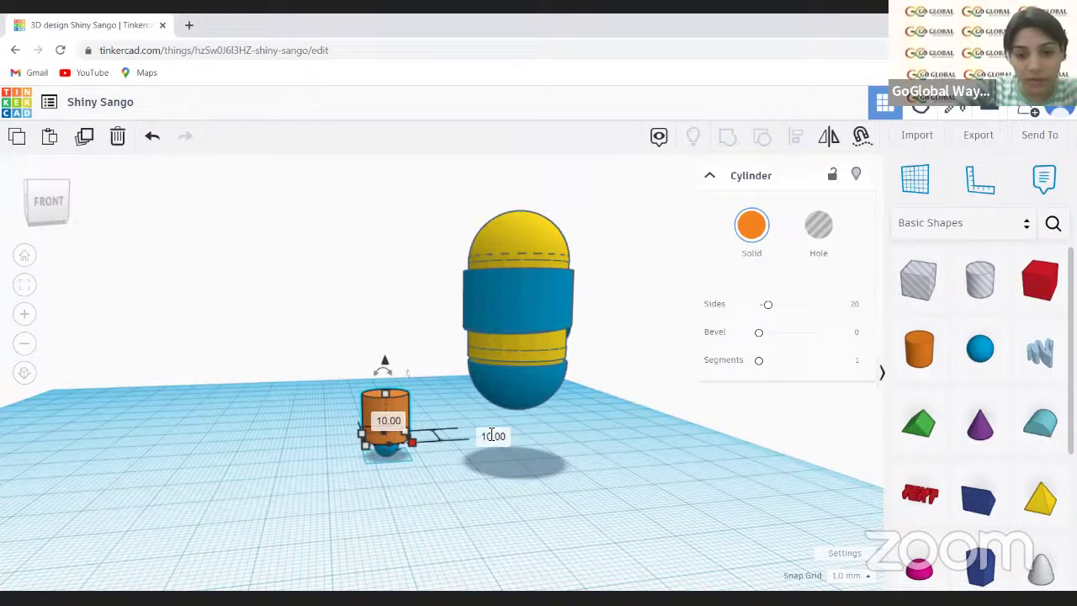
left_click(489, 433)
key("BackSpace")
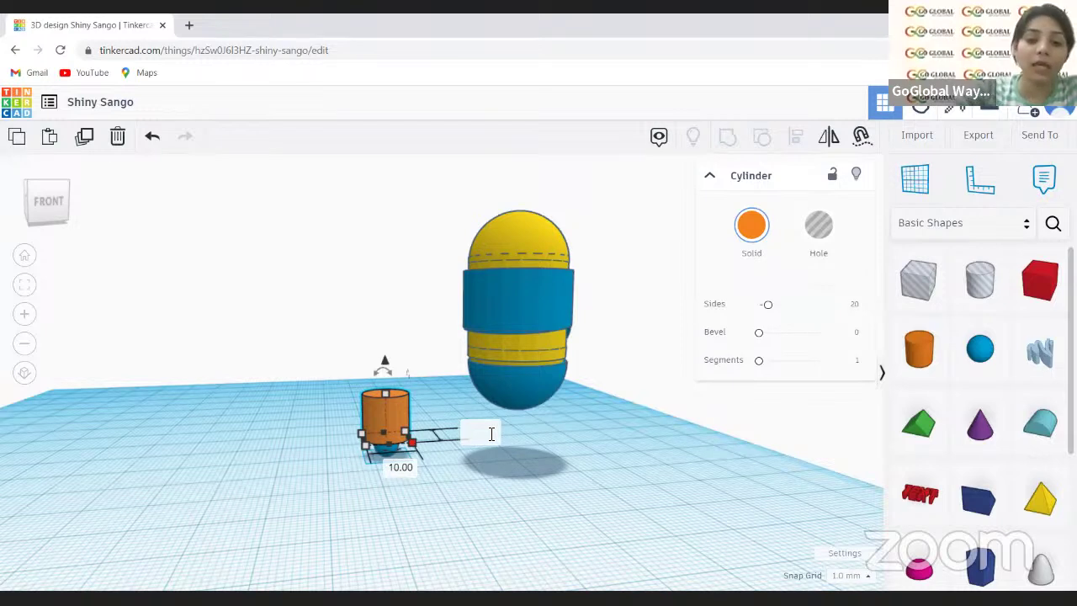
type("8")
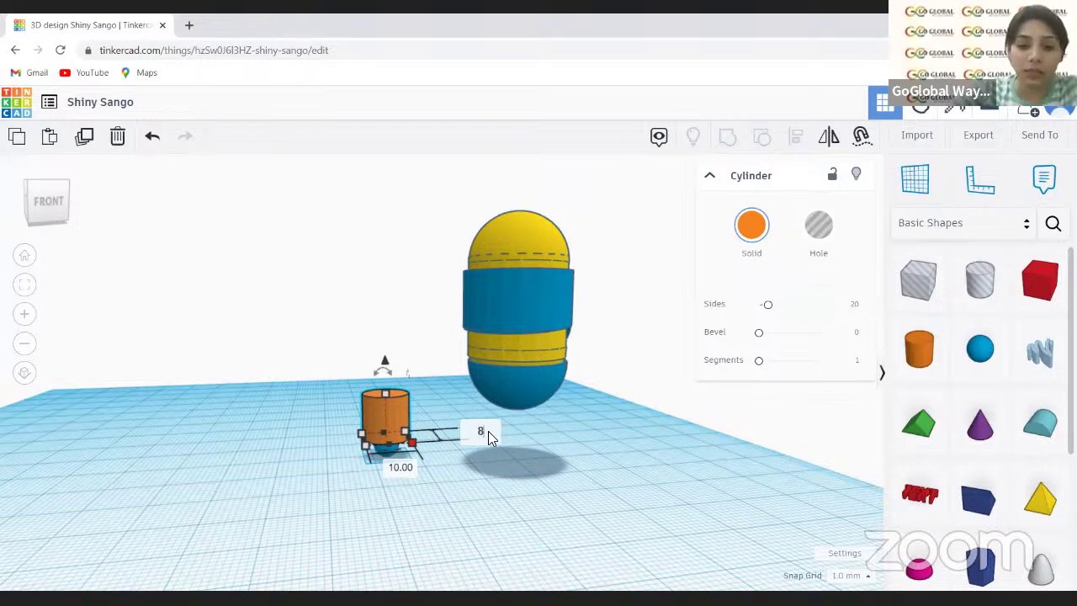
left_click(404, 472)
type("8")
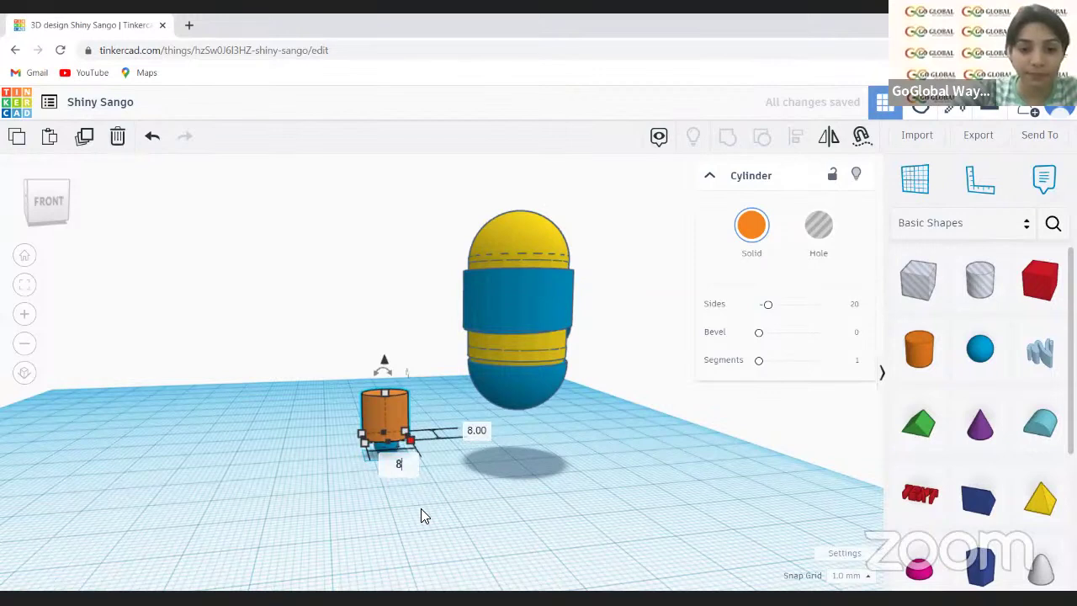
key("Return")
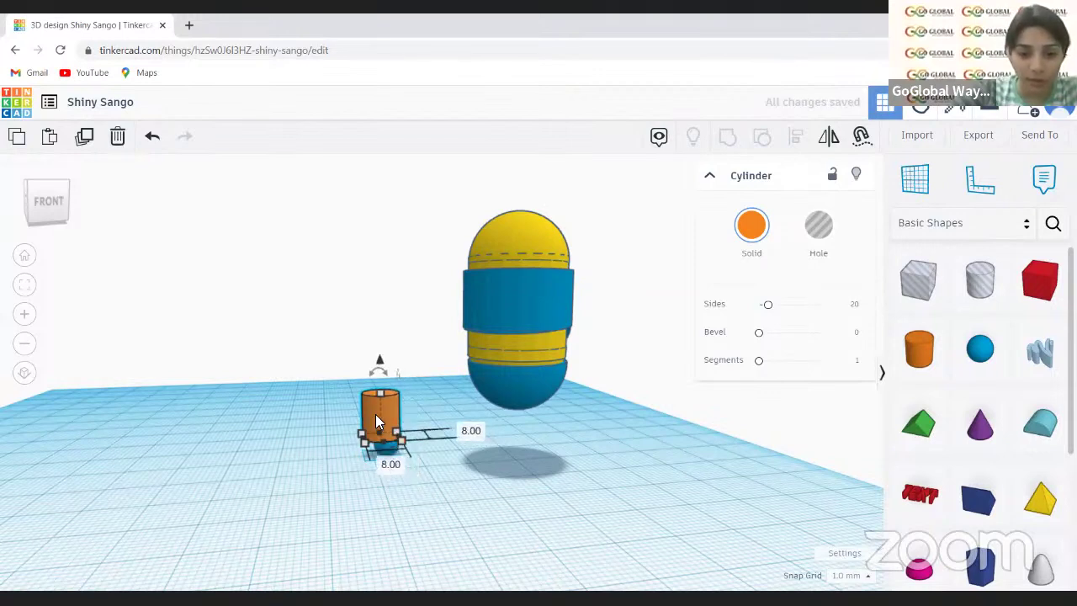
left_click(377, 422)
left_click_drag(377, 416, 382, 359)
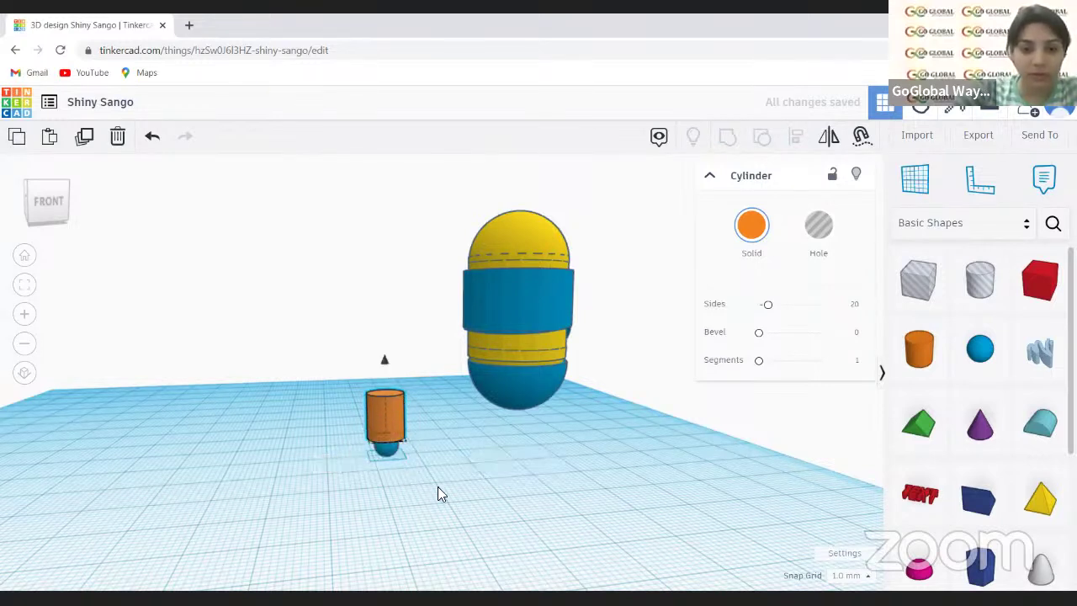
- Duplicate the cylinder and sphere leg and move the copy about 13 mm to the left of the original
left_click_drag(366, 391, 402, 451)
left_click(85, 142)
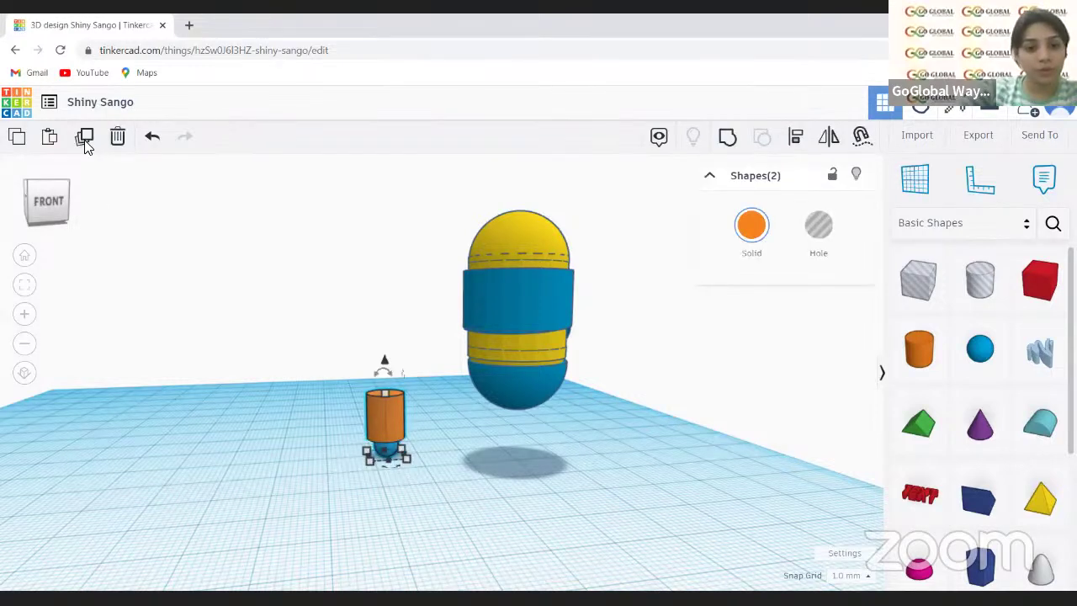
left_click_drag(379, 418, 316, 417)
key("Left")
key("Left")
key("Left")
key("Left")
key("Left")
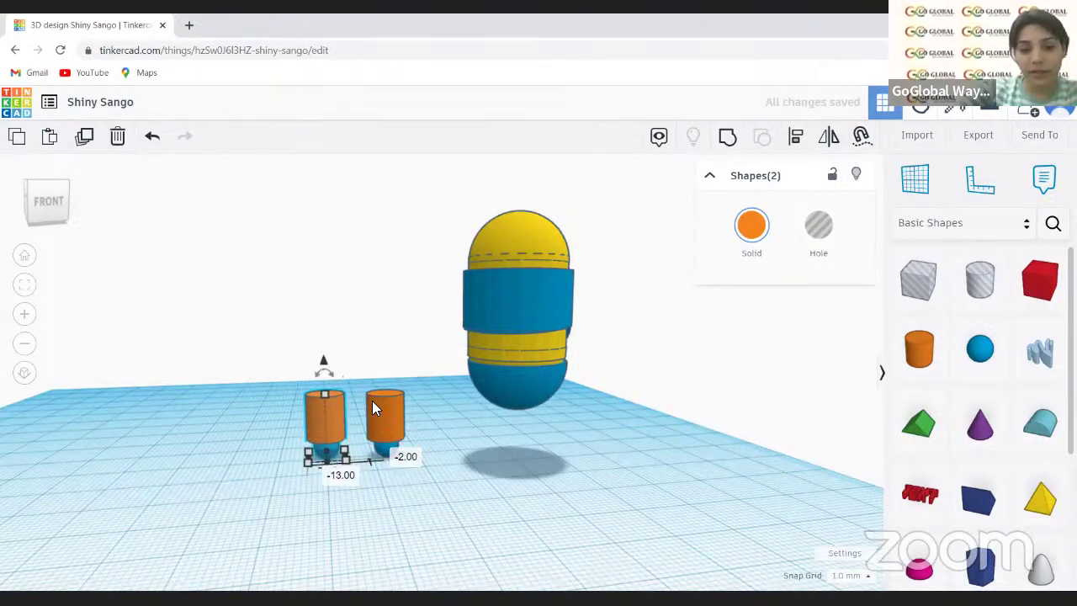
- Move the original cylinder and sphere leg beneath the capsule's blue half sphere and raise it 3 mm
left_click(373, 406)
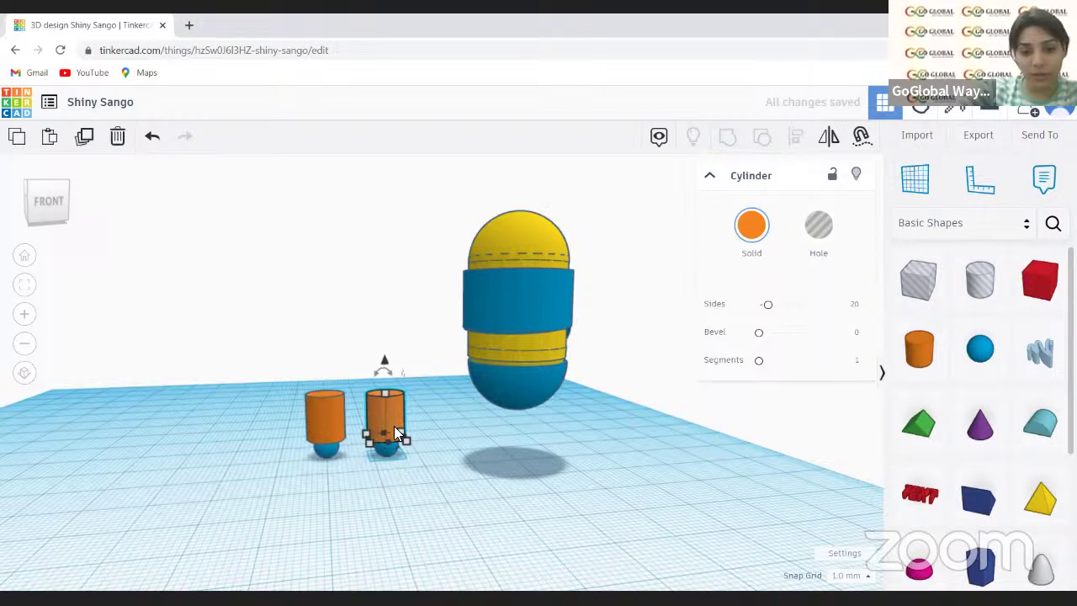
left_click(387, 449, "shift")
left_click_drag(387, 421, 496, 424)
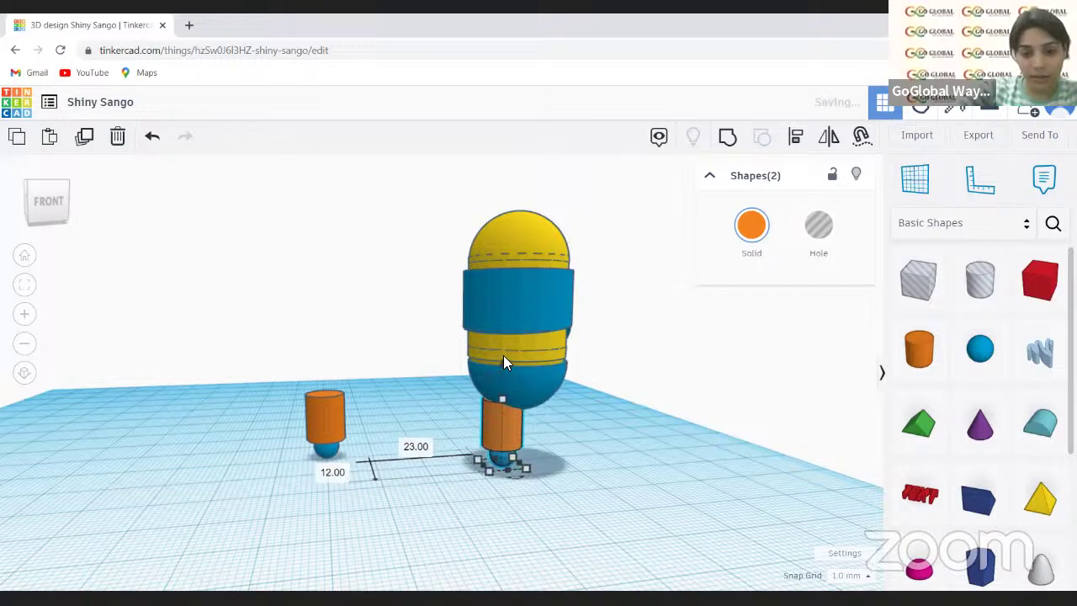
key("ctrl+Up")
key("ctrl+Up")
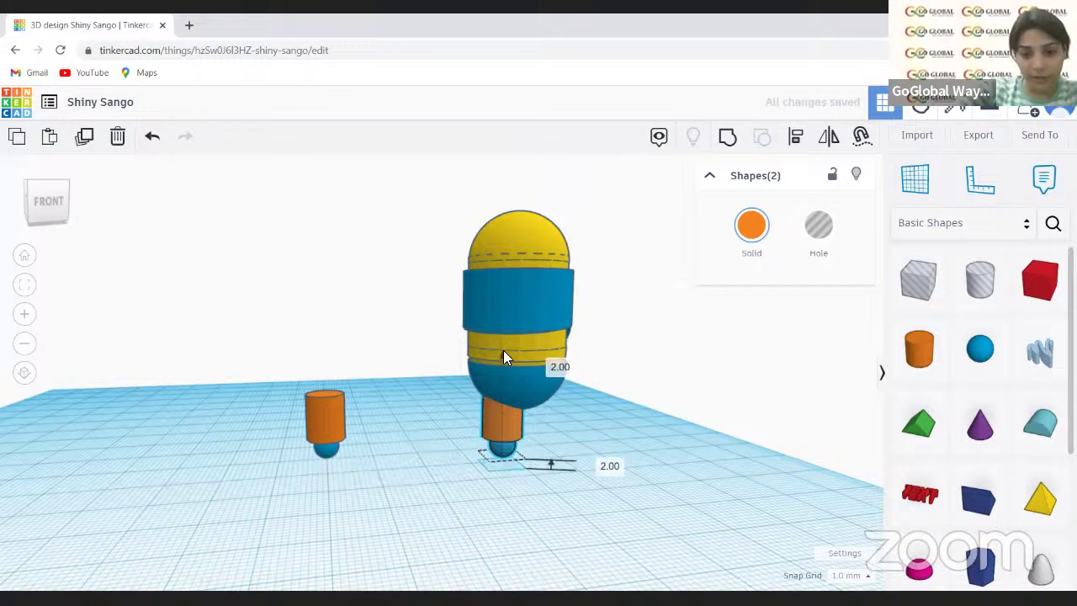
key("ctrl+Up")
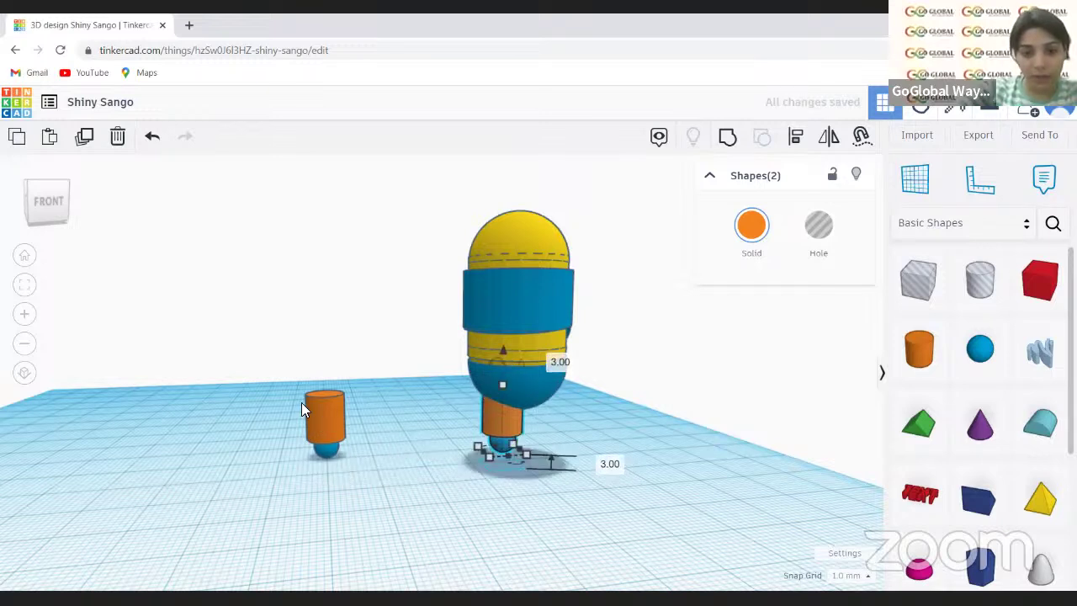
- Move the separate cylinder and sphere leg about 49 mm right so it stands next to the first leg in the front view
left_click(305, 409)
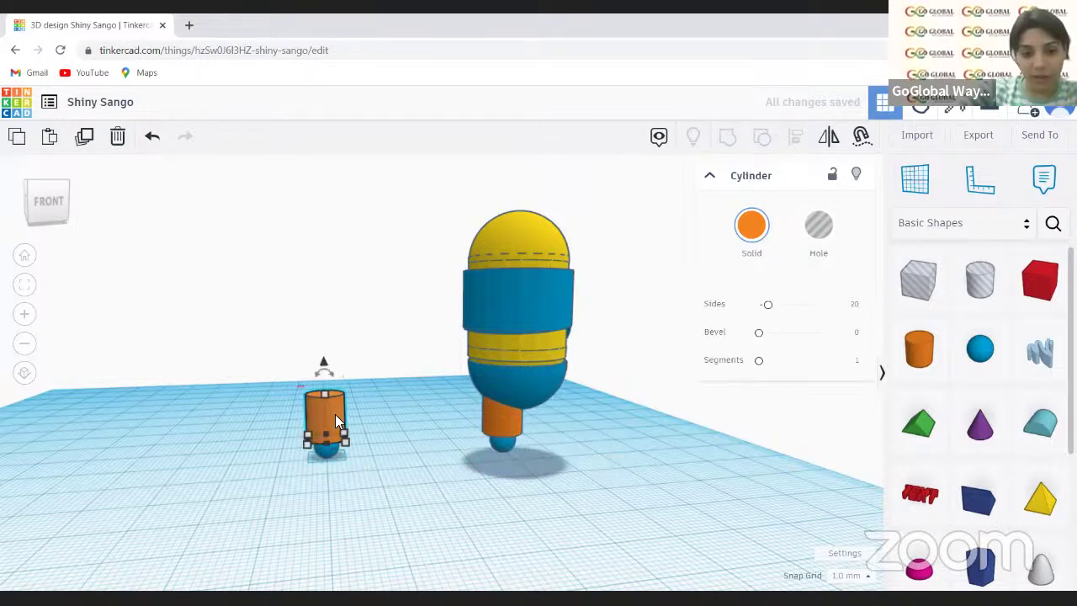
left_click(330, 446, "shift")
left_click_drag(568, 434, 539, 359)
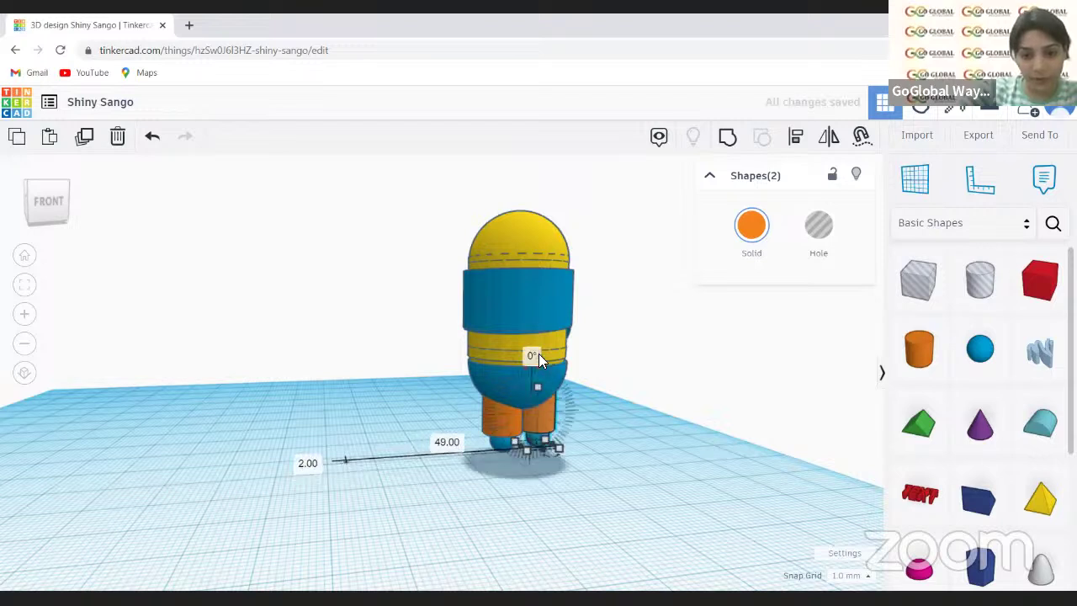
left_click(540, 358)
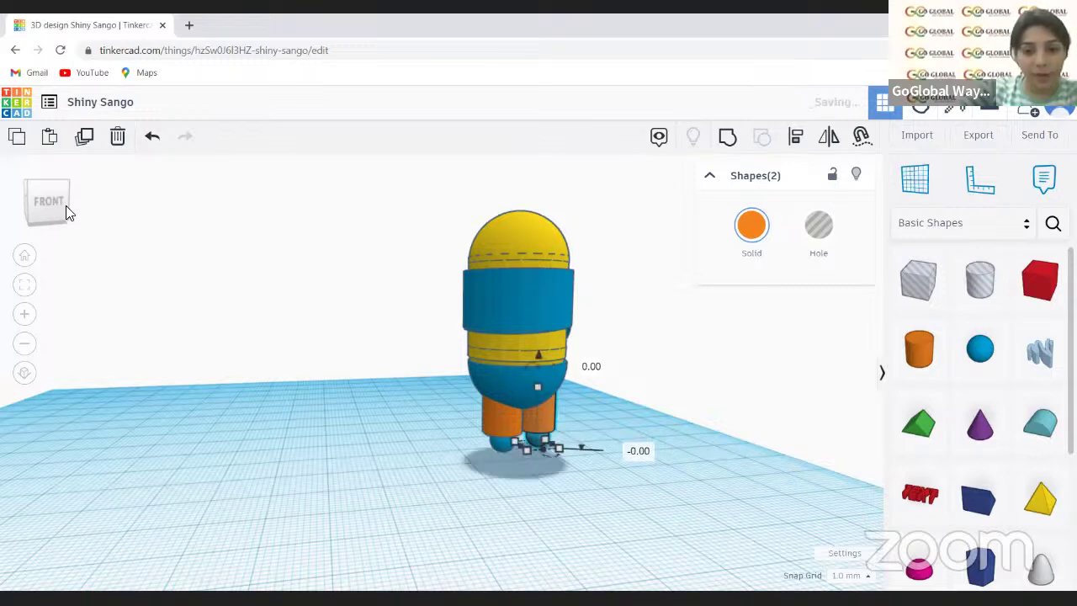
- Move the second cylinder and sphere leg in depth under the blue half sphere and raise it 5 mm
left_click_drag(66, 206, 80, 212)
right_click_drag(533, 395, 449, 484)
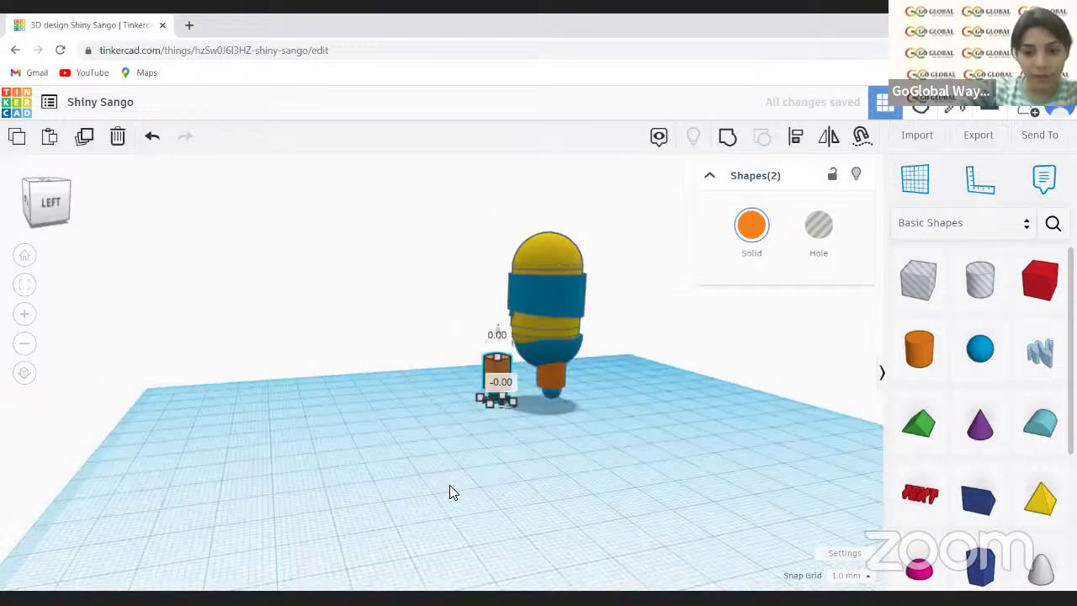
left_click(492, 379)
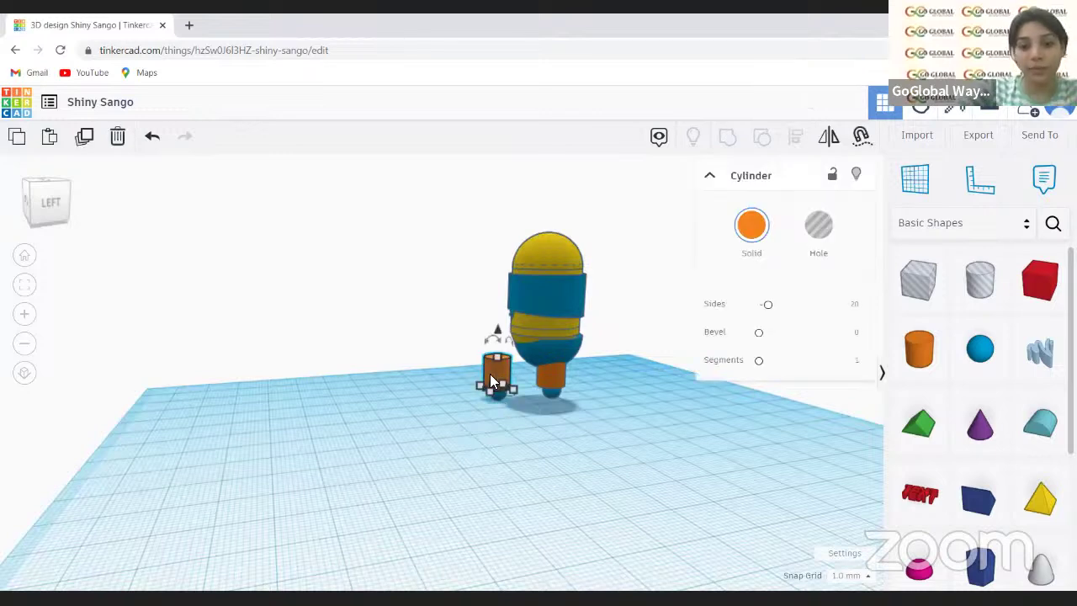
left_click(505, 399, "shift")
left_click_drag(503, 378, 529, 312)
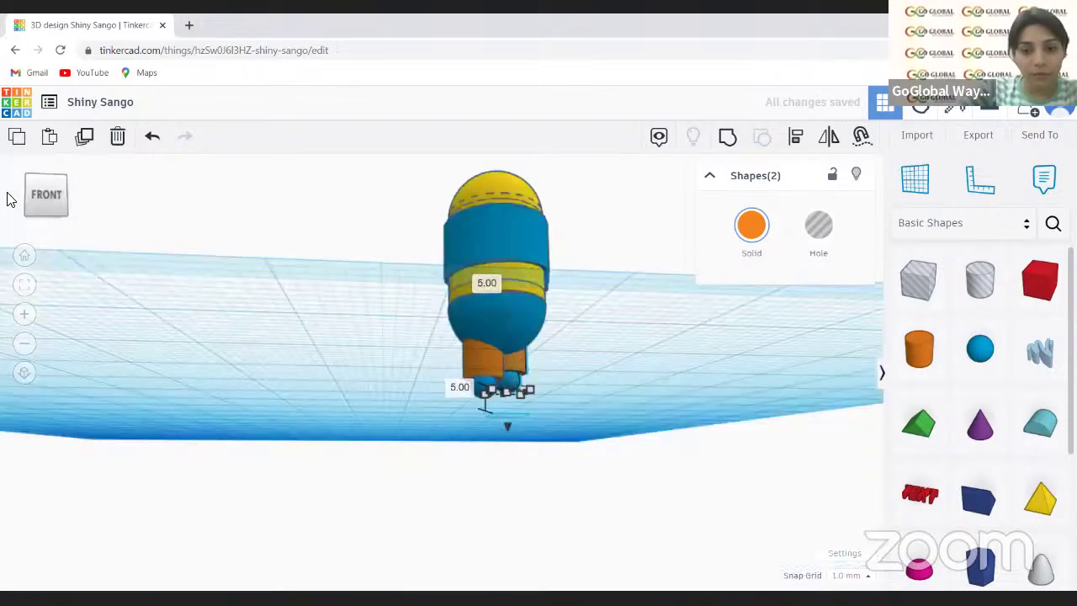
- Examine the placement of both legs under the blue half sphere from below, above and the front
left_click(8, 199)
left_click(4, 200)
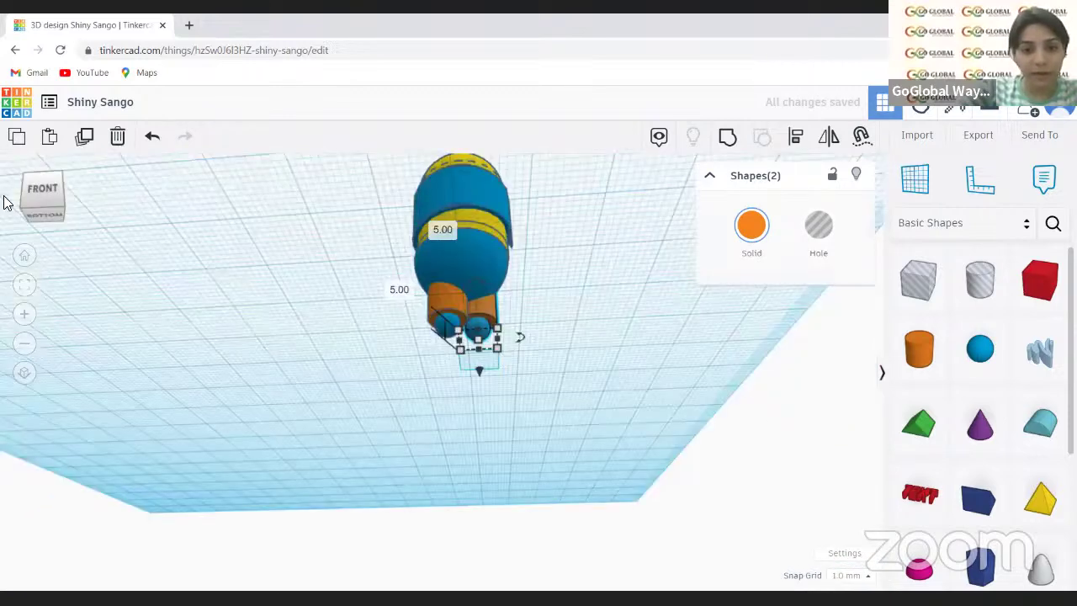
left_click(3, 202)
left_click(1, 202)
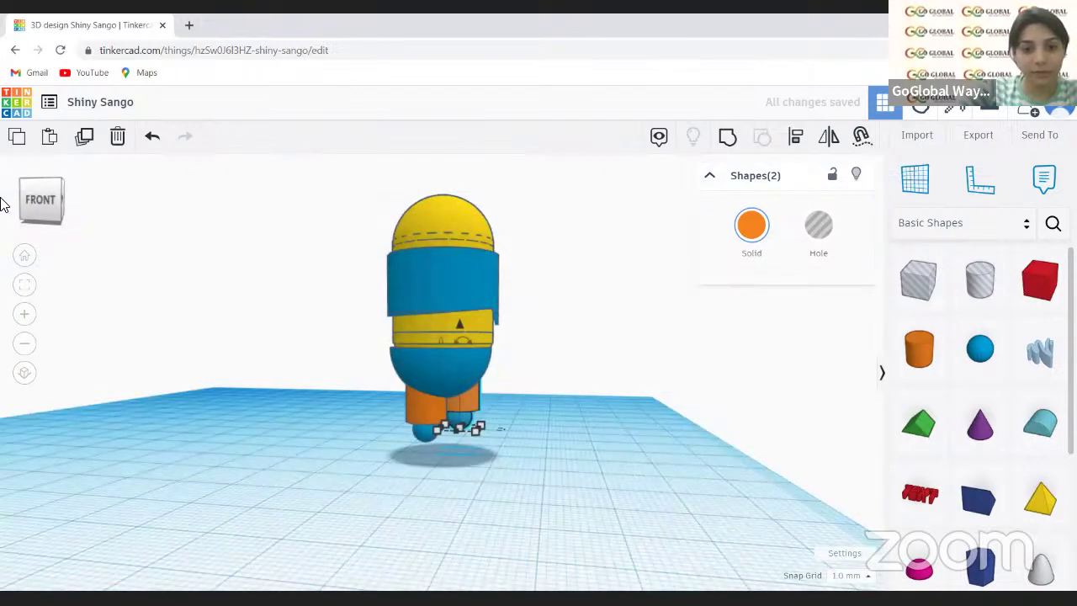
left_click(3, 205)
left_click(6, 203)
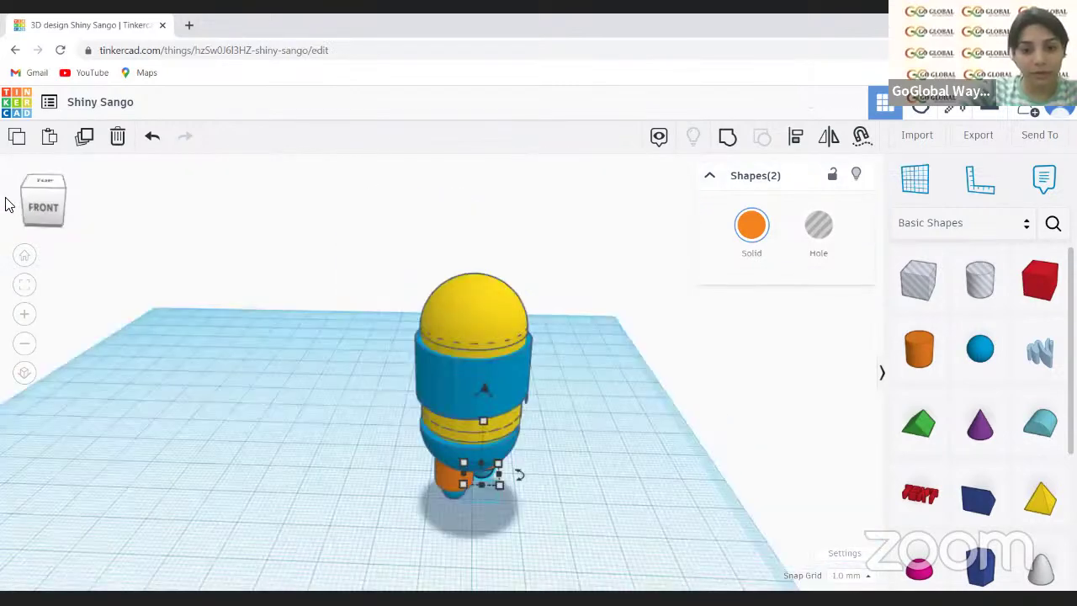
left_click(5, 205)
left_click(5, 205)
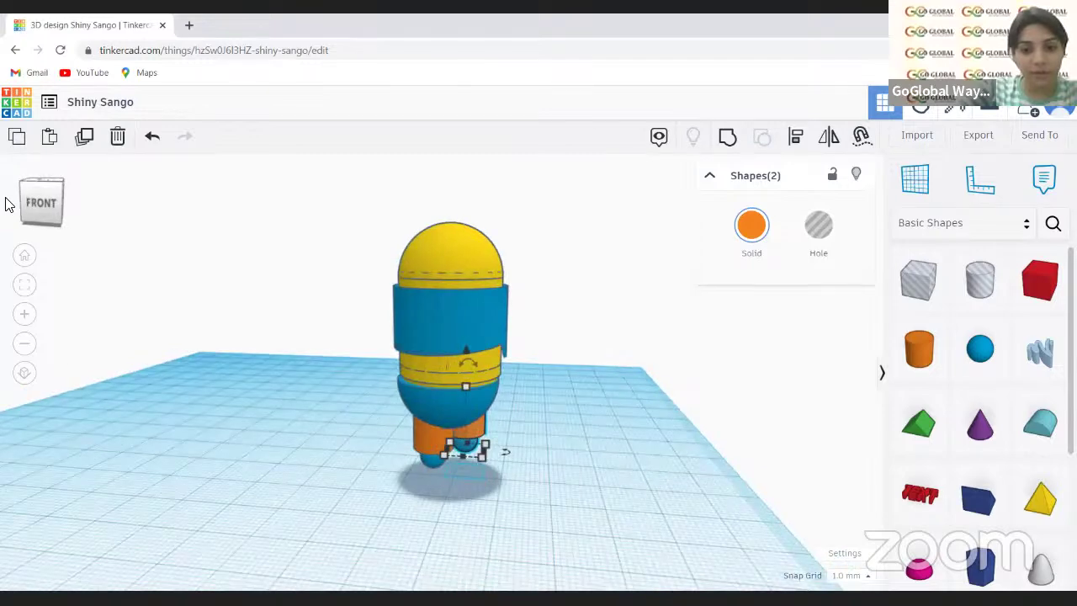
left_click(4, 205)
left_click(5, 204)
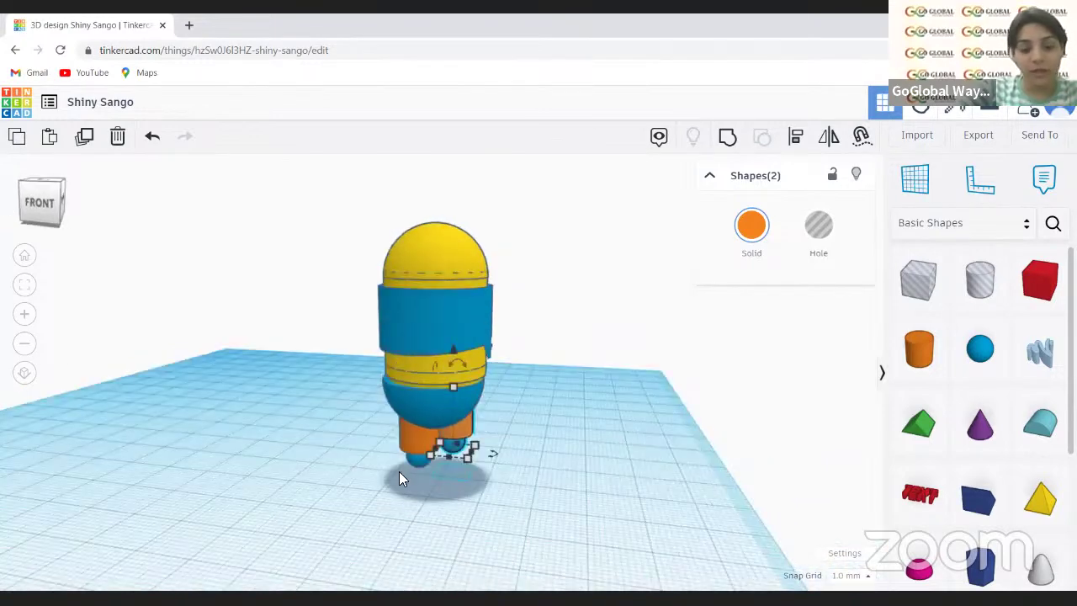
- Recolor both orange leg cylinders yellow
left_click(425, 439)
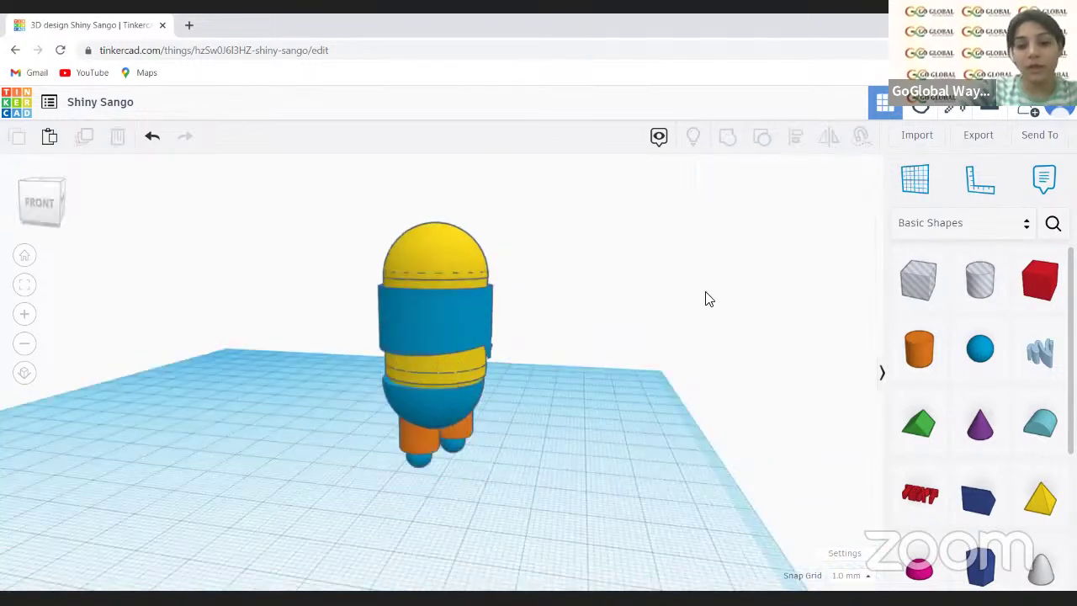
left_click(751, 229)
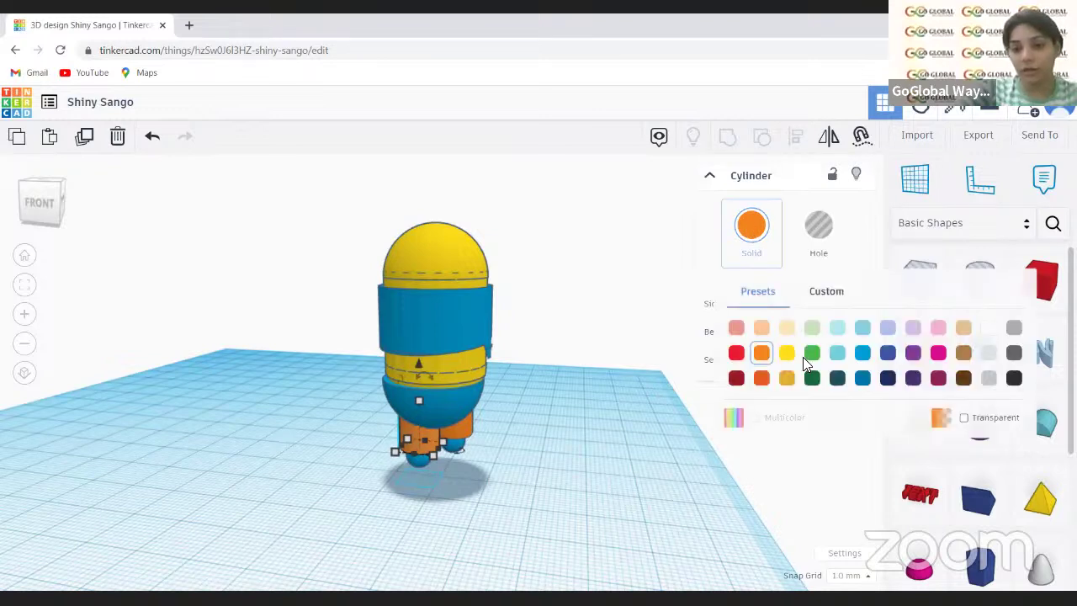
left_click(461, 421)
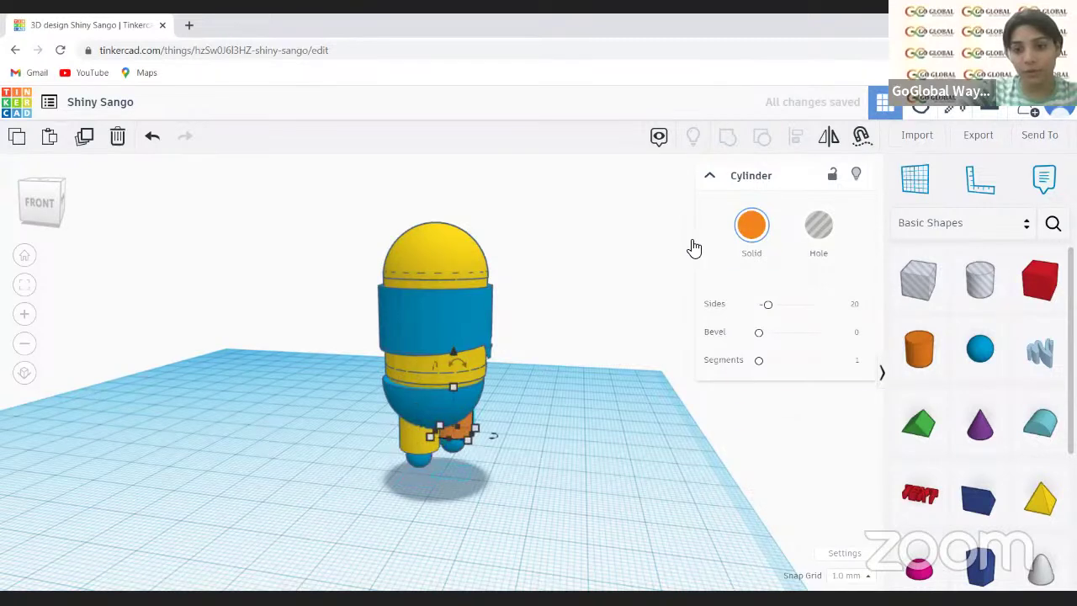
left_click(751, 226)
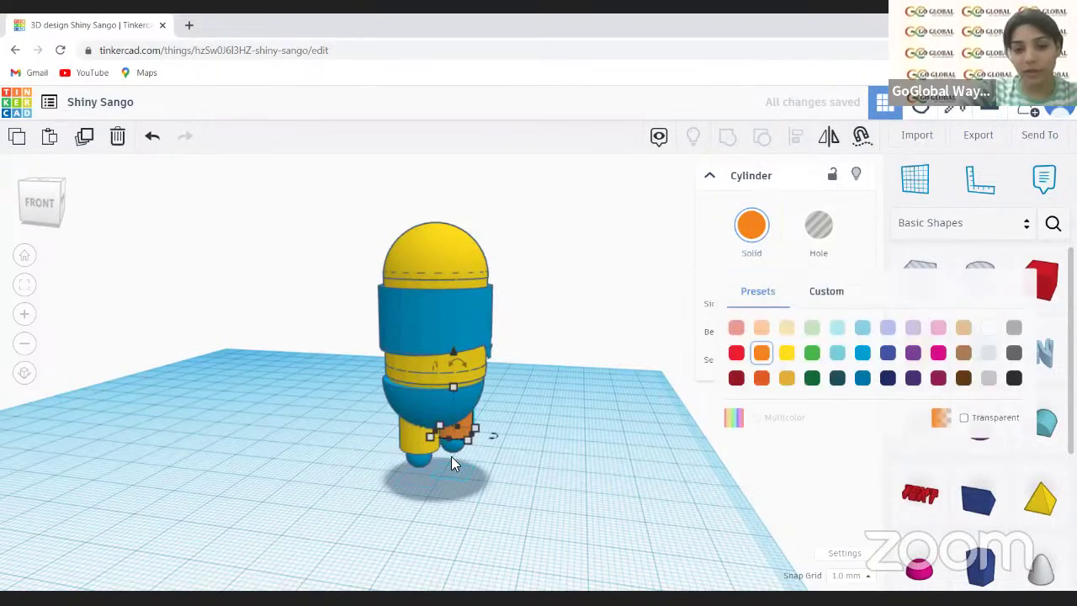
left_click(196, 430)
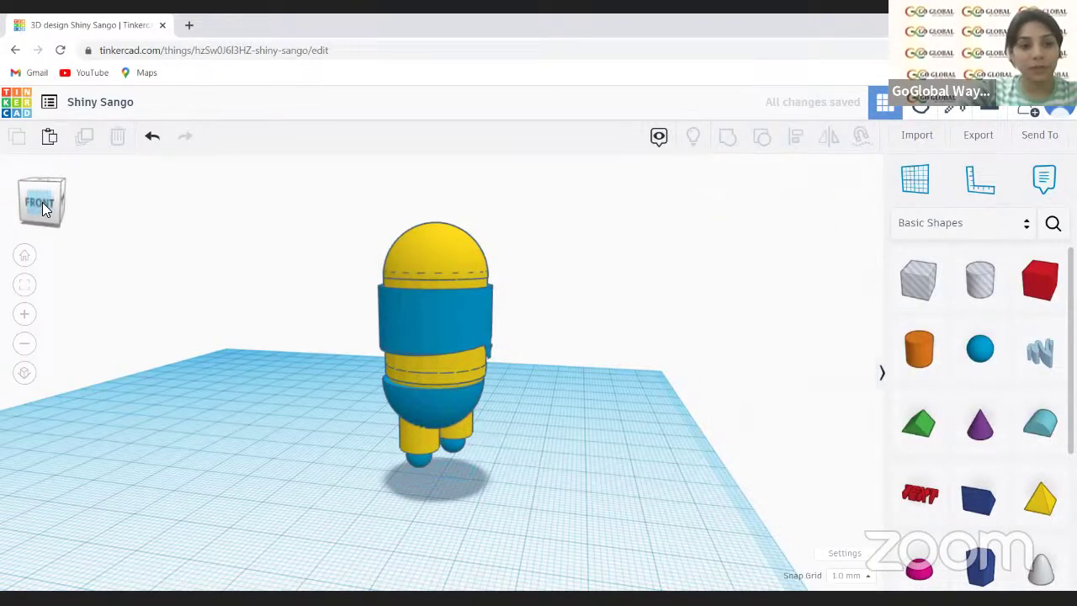
- Lower the blue band on the capsule by 4.68 mm to a height of 22 mm above the workplane
left_click(56, 203)
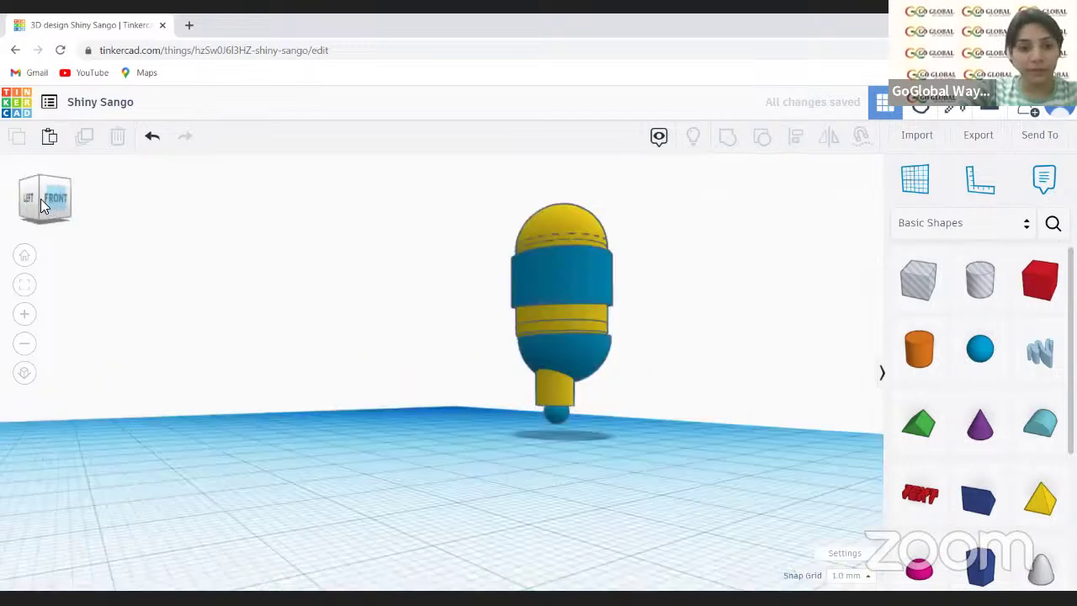
left_click_drag(40, 202, 39, 202)
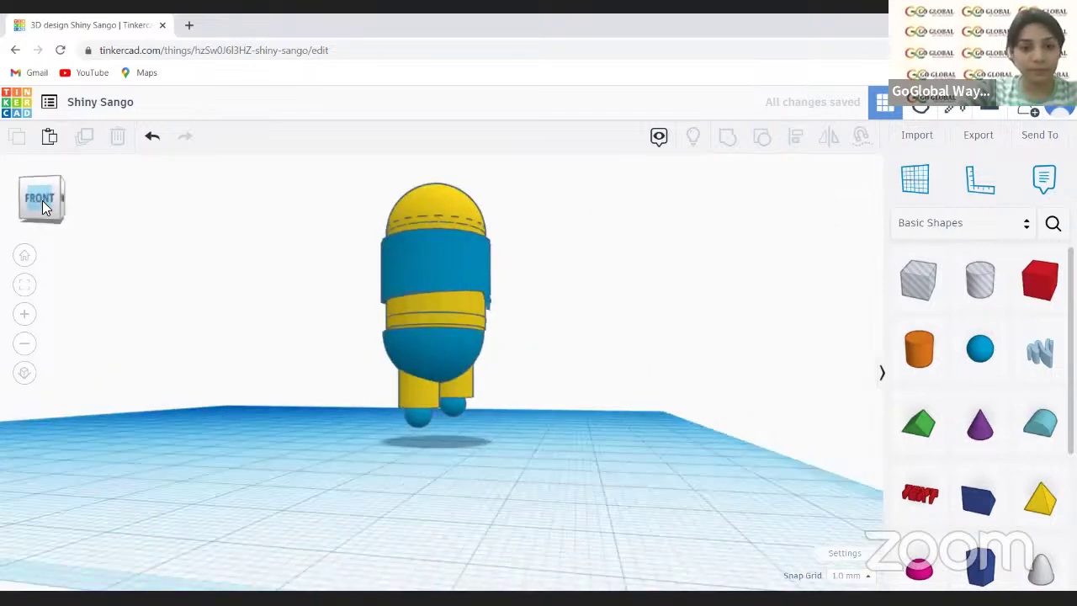
left_click(43, 200)
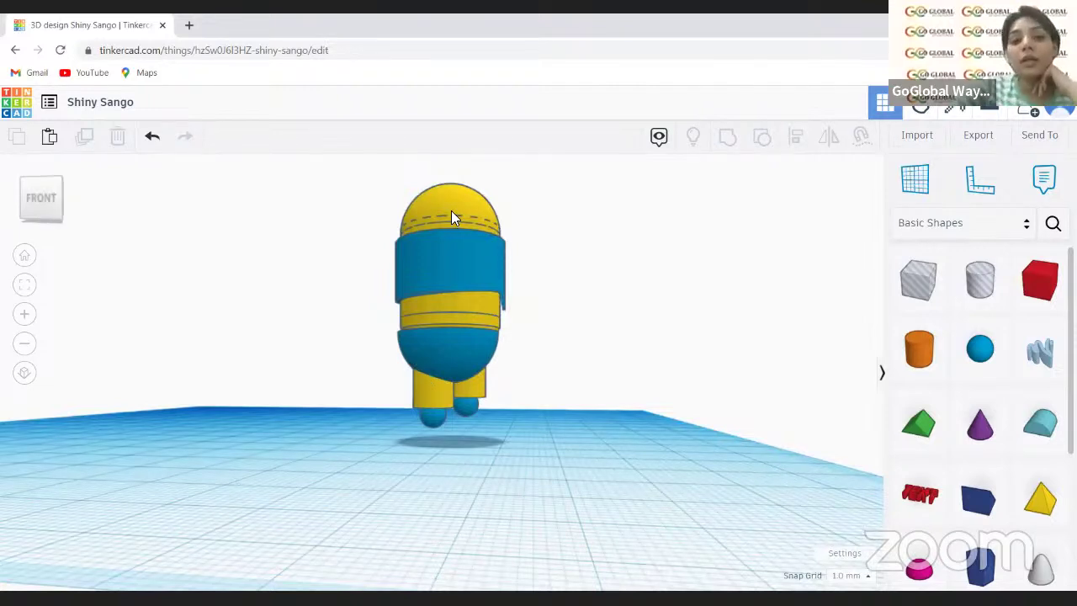
left_click(436, 252)
left_click_drag(450, 355, 451, 369)
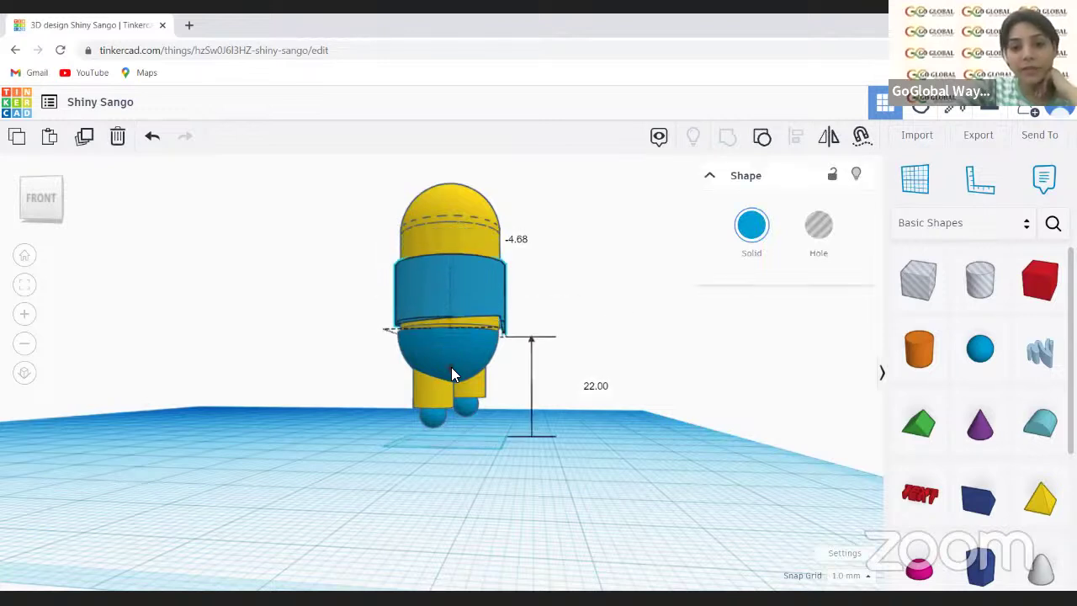
left_click(39, 201)
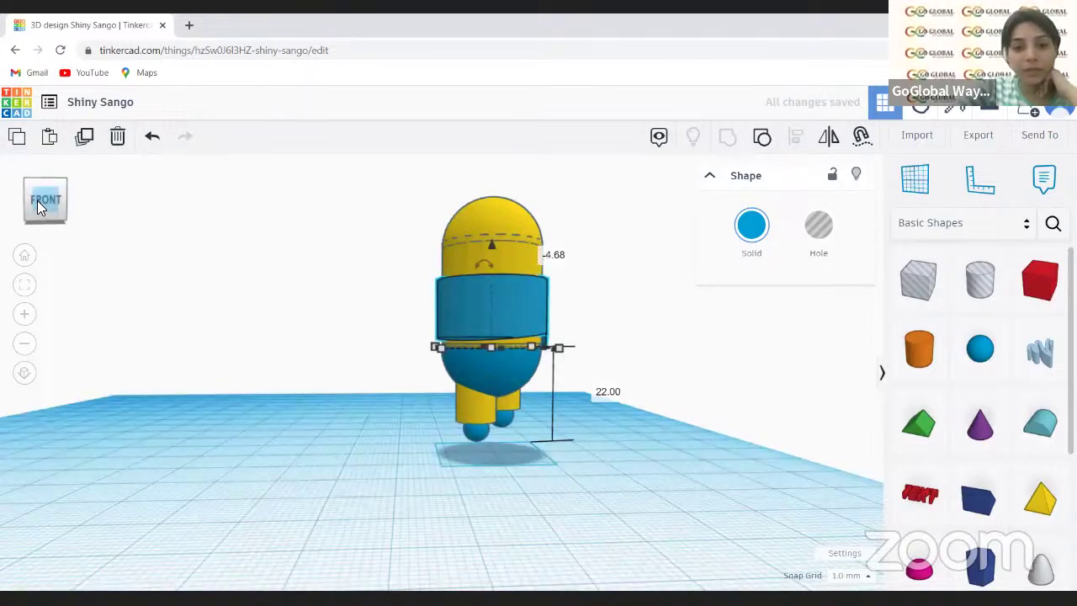
left_click_drag(37, 201, 36, 204)
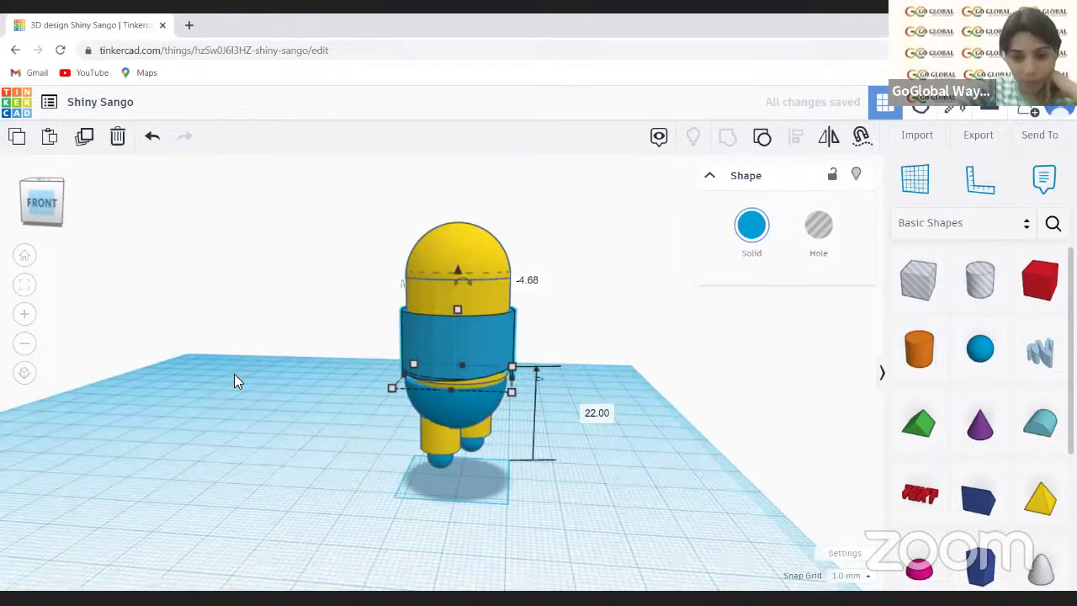
key("Escape")
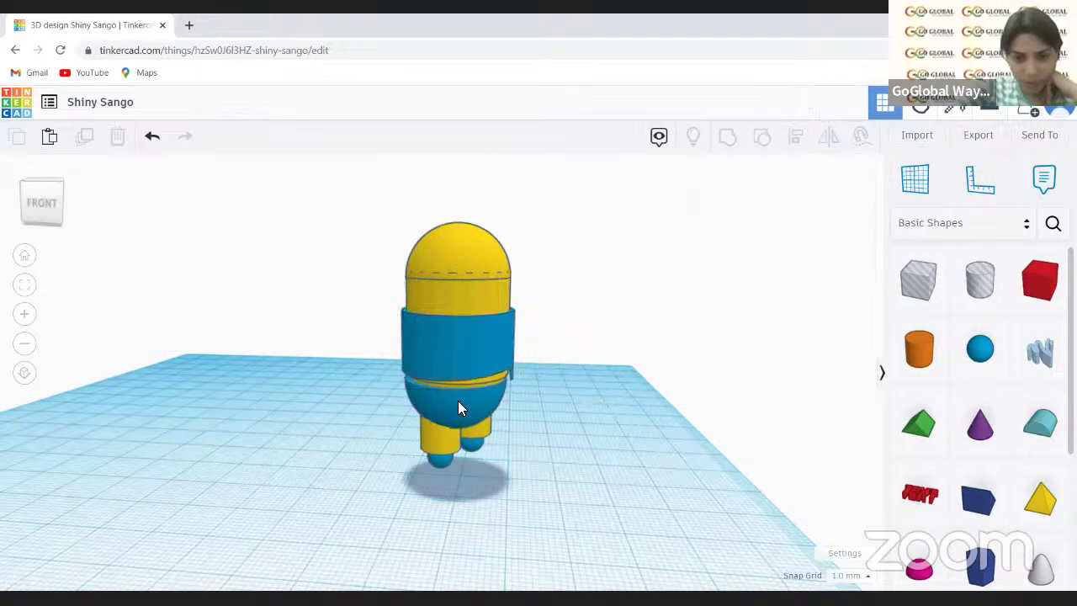
- Add a torus from the basic shapes to the workplane, to the right of the character
left_click_drag(32, 202, 36, 203)
left_click(34, 203)
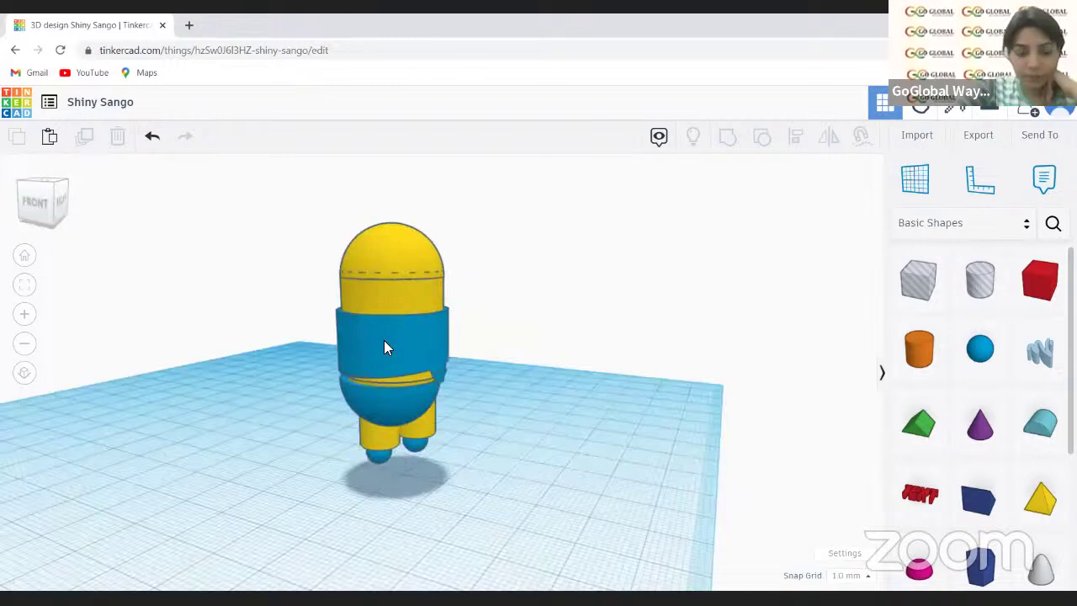
left_click(540, 319)
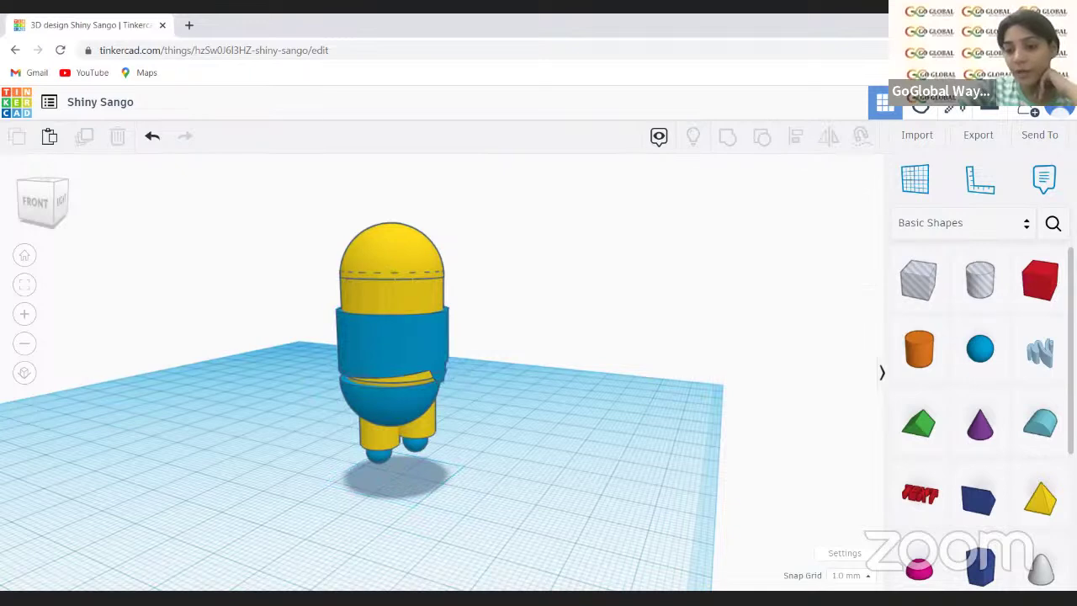
scroll(934, 425, "down", 1)
scroll(930, 420, "down", 2)
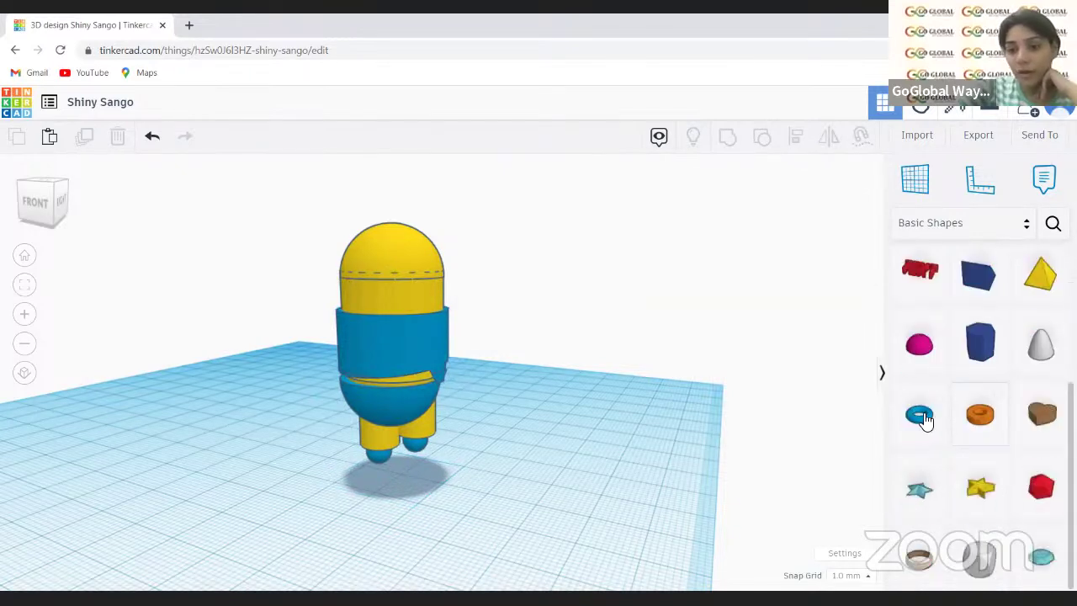
- Set the torus's length and width to 24 mm
left_click(638, 432)
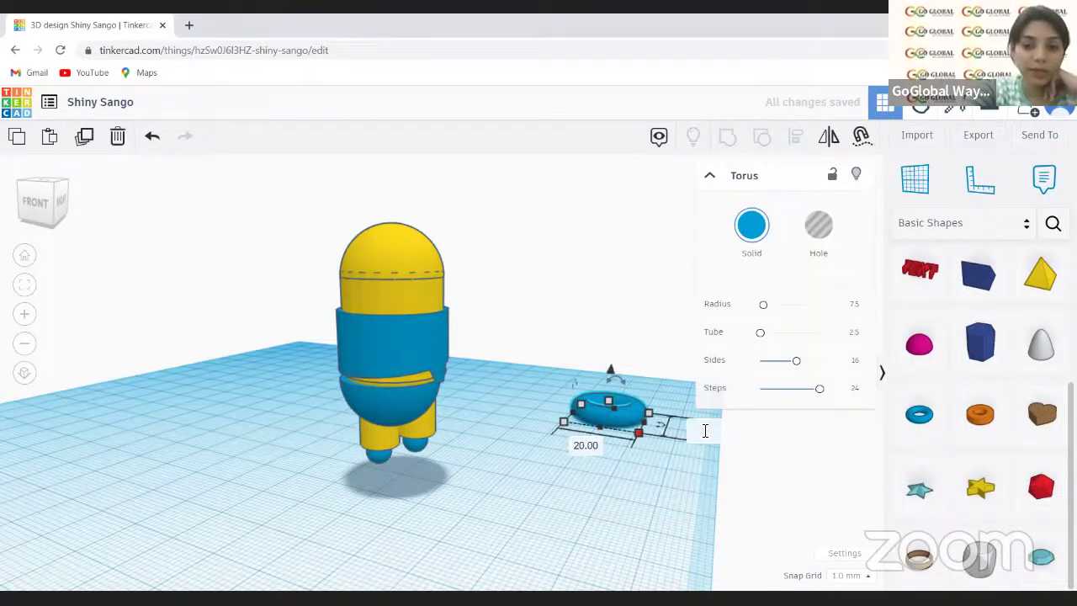
left_click(704, 434)
left_click(591, 446)
key("BackSpace")
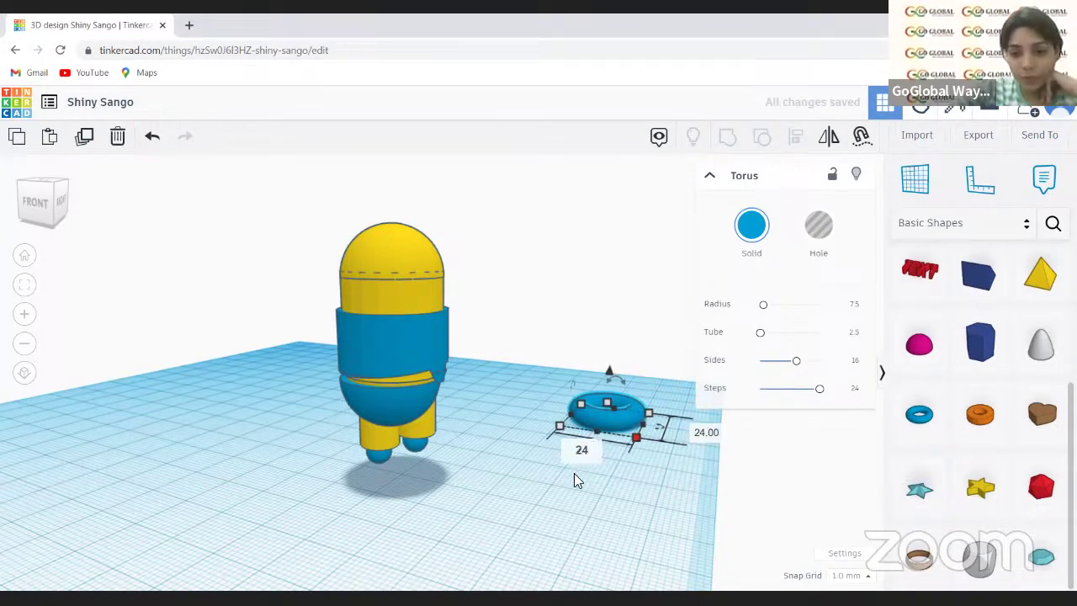
key("Return")
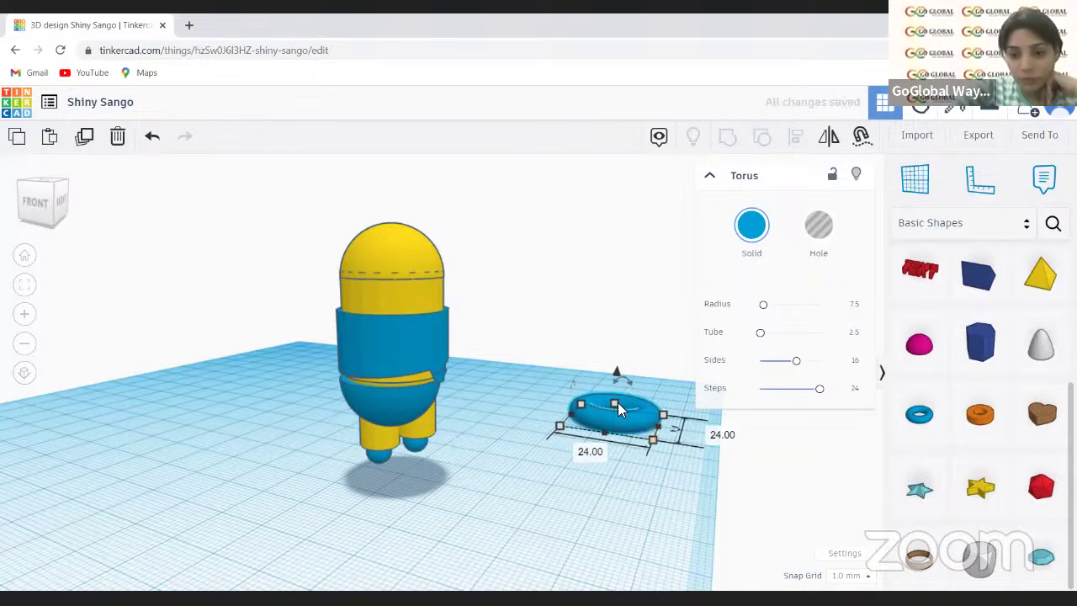
- Set the torus's height to 2 mm
mouse_move(614, 403)
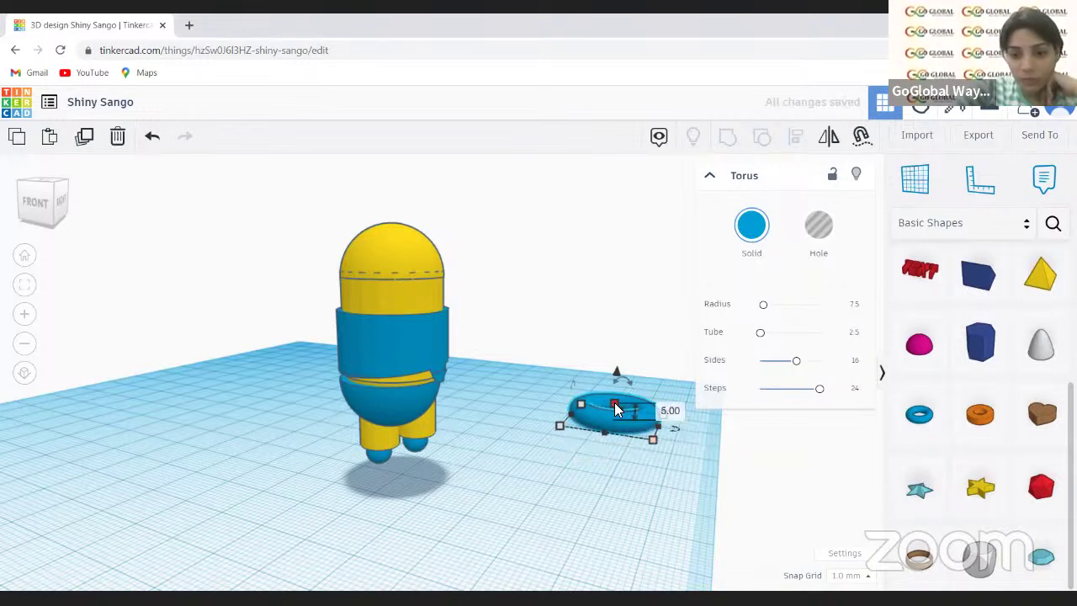
left_click(665, 411)
key("BackSpace")
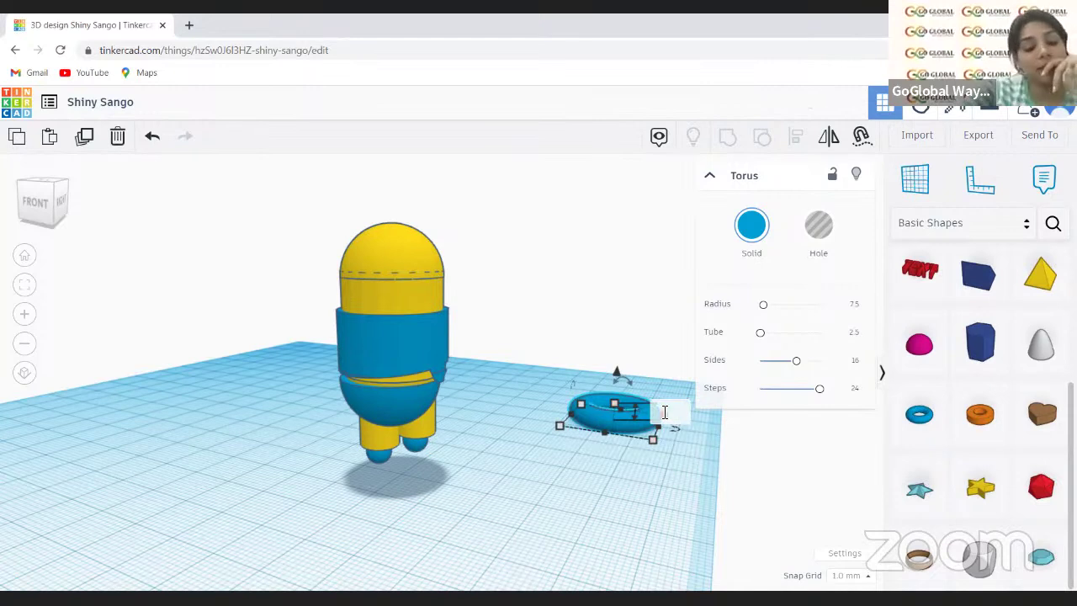
type("2")
key("Return")
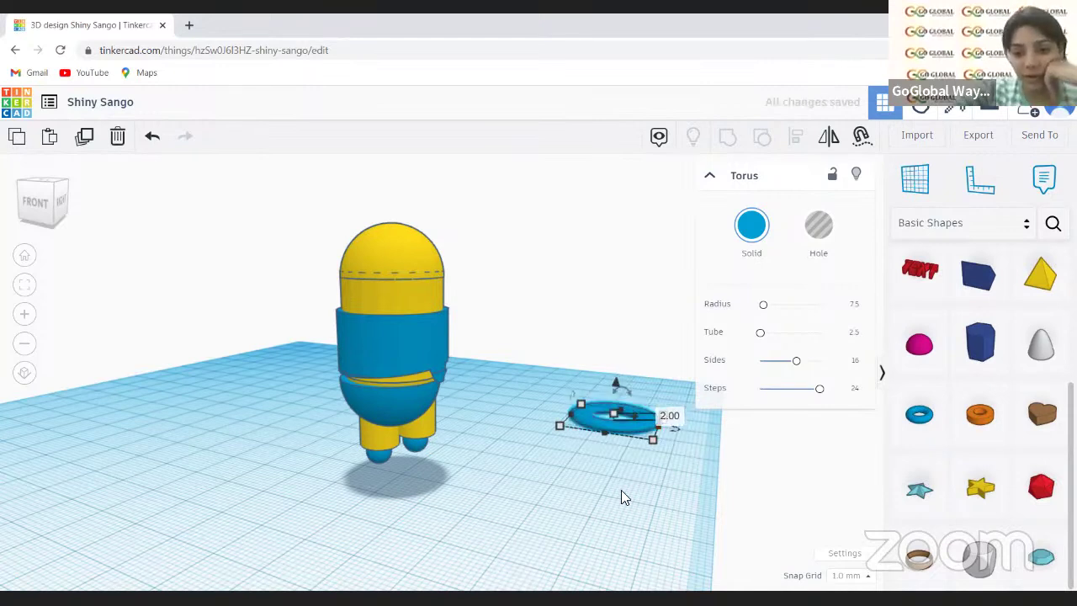
- Stretch one side of the torus to 29 mm and set that dimension back to 24 mm
left_click(614, 429)
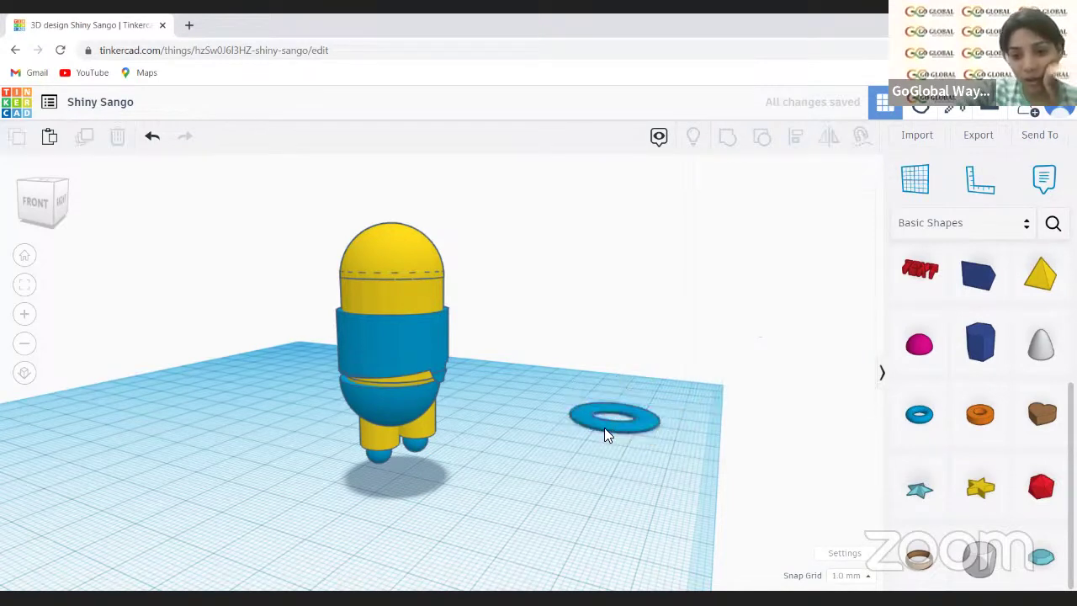
left_click(605, 430)
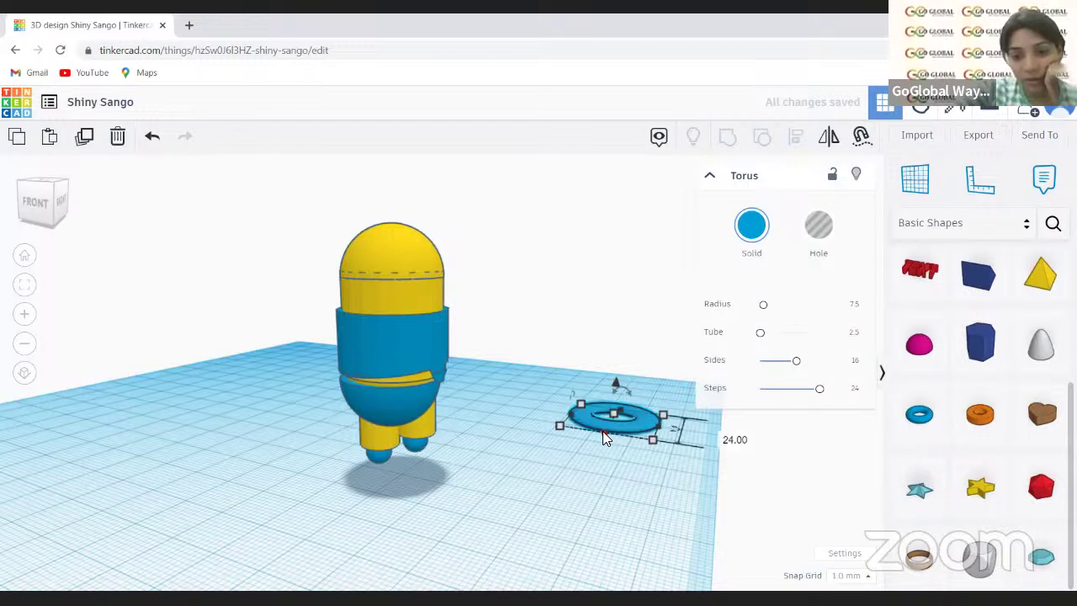
left_click_drag(604, 437, 629, 446)
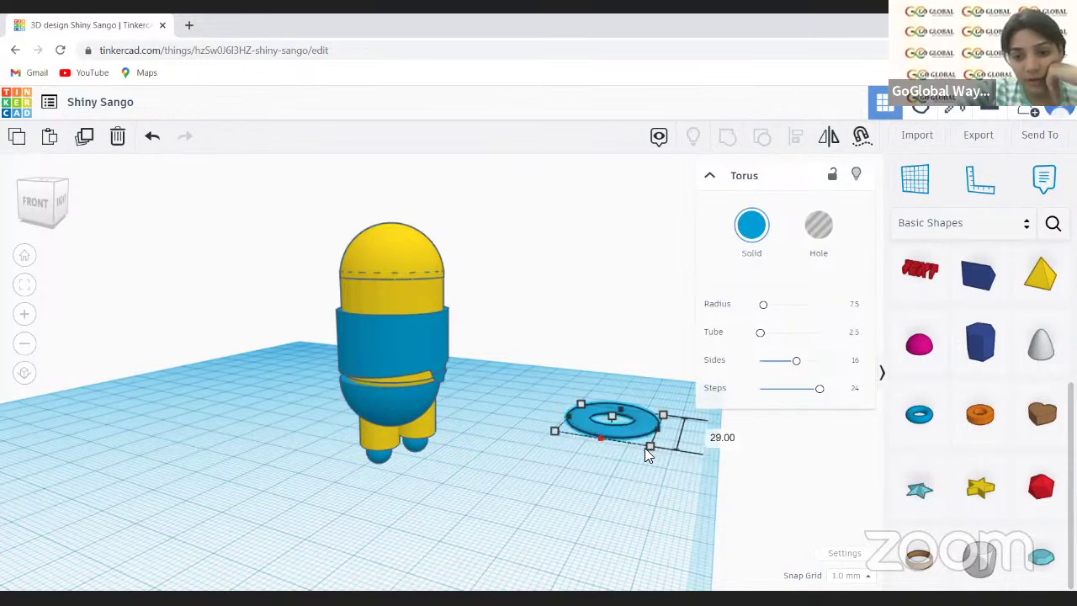
left_click(724, 439)
type("24")
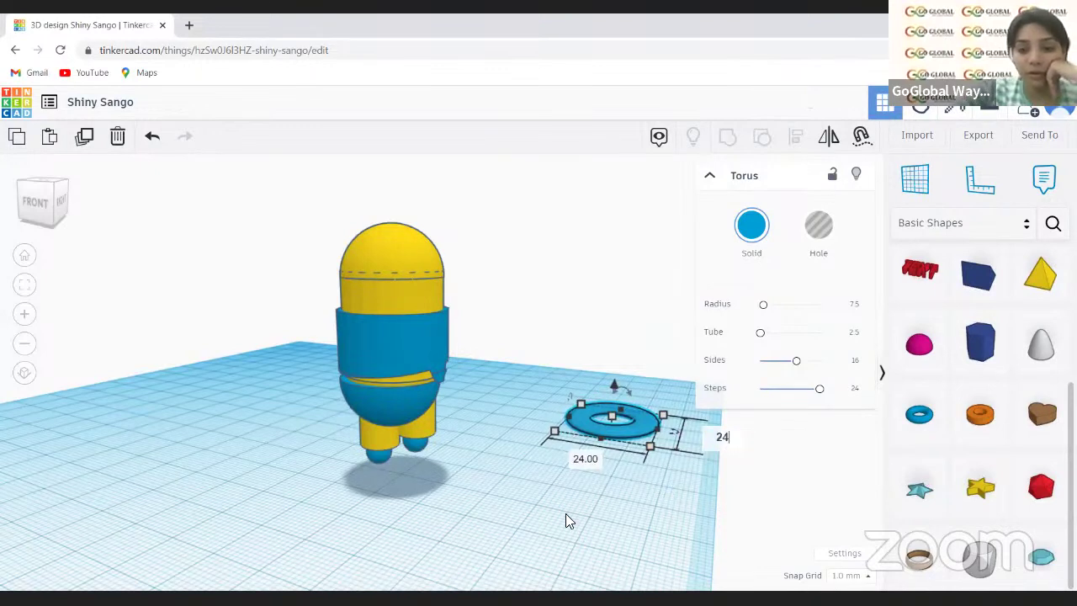
- Set the torus's base dimension to 24 mm, making its footprint 24 by 24 mm
key("Return")
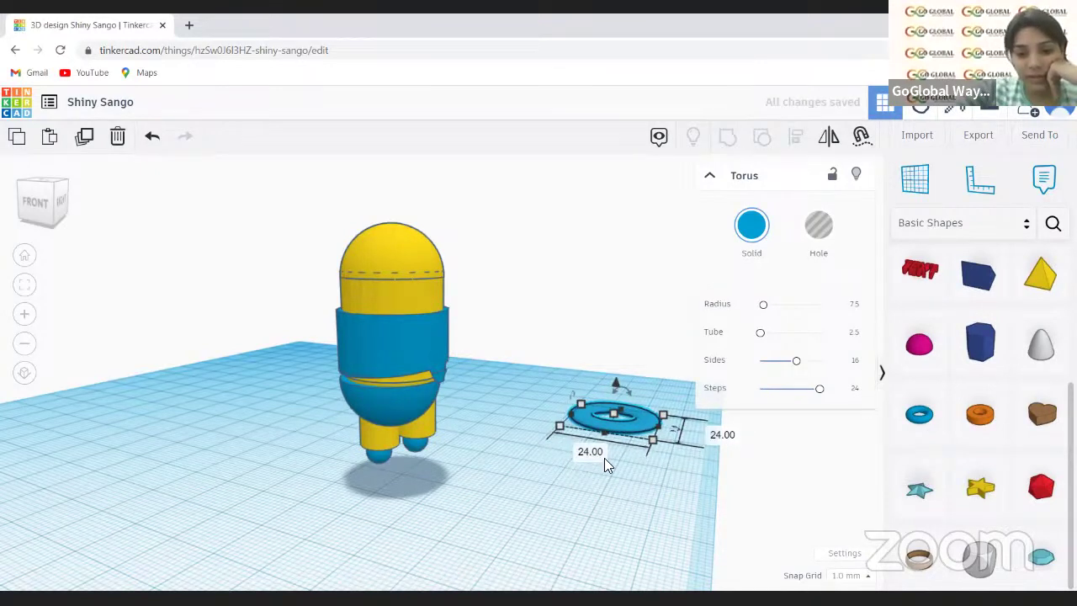
left_click(606, 465)
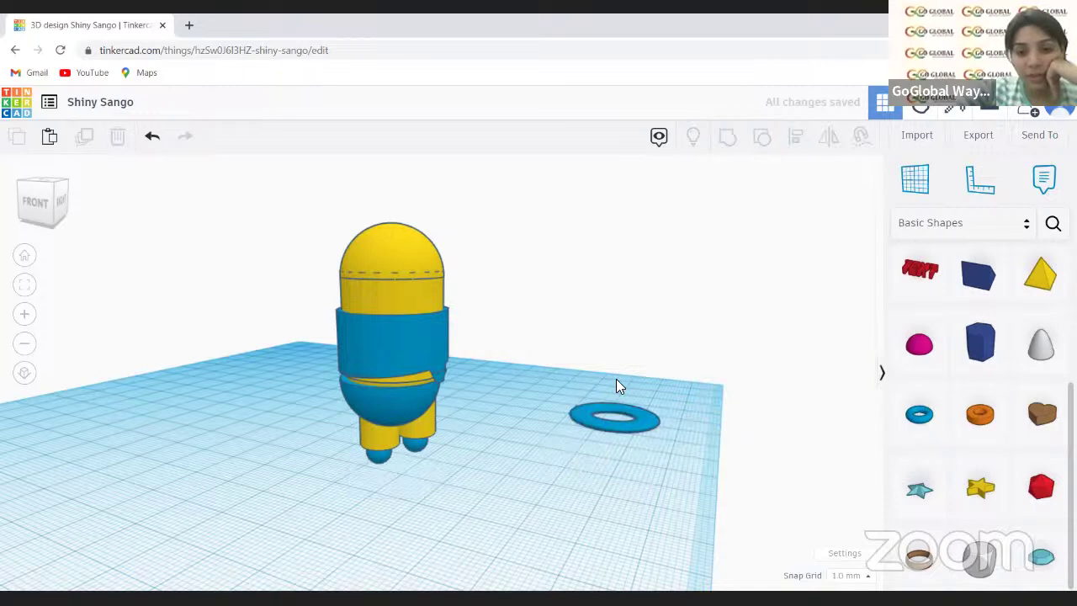
- Raise the torus about 40 mm above the workplane and try to align it with all the character's shapes
left_click(615, 414)
left_click_drag(610, 380, 591, 251)
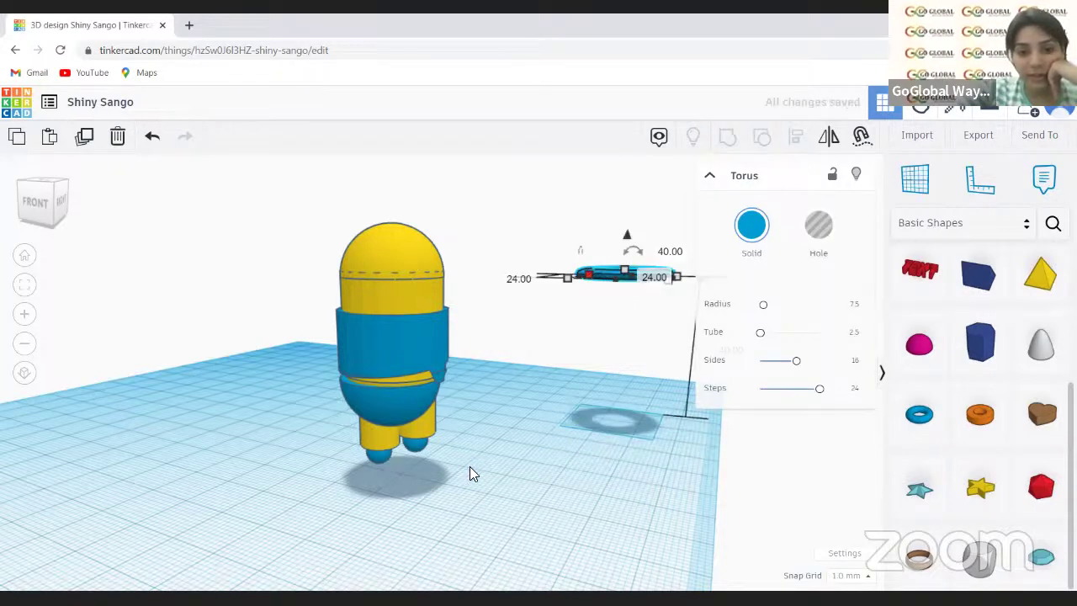
key("ctrl+a")
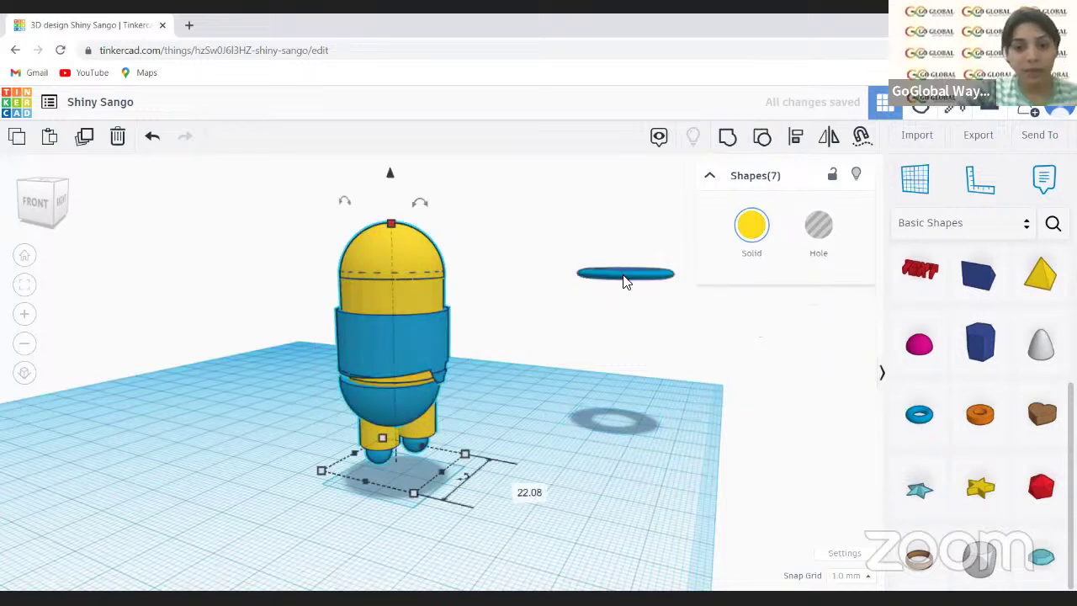
left_click(624, 276, "shift")
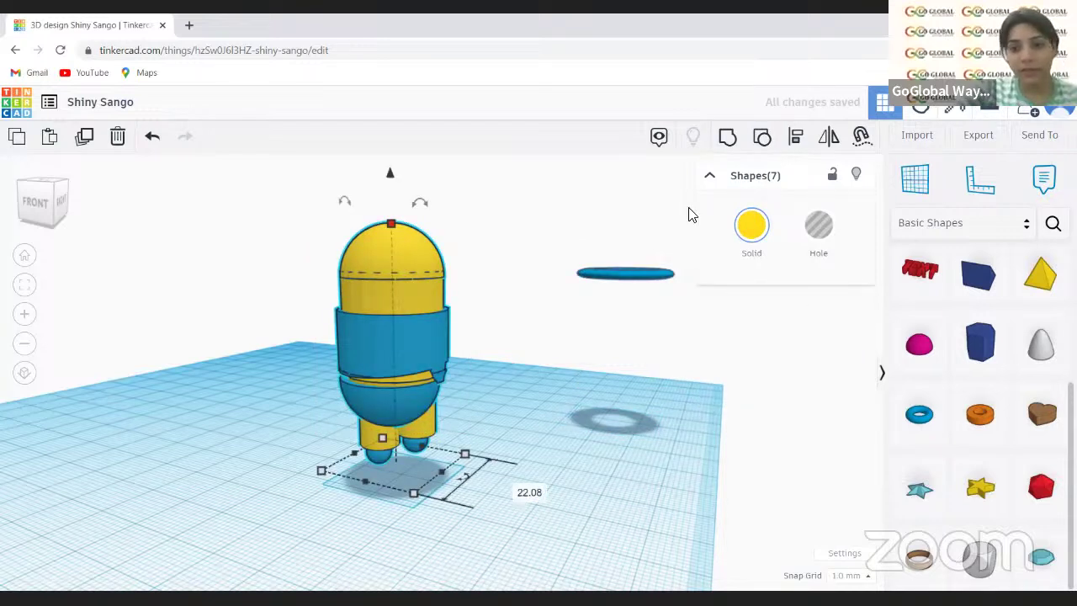
left_click(793, 141)
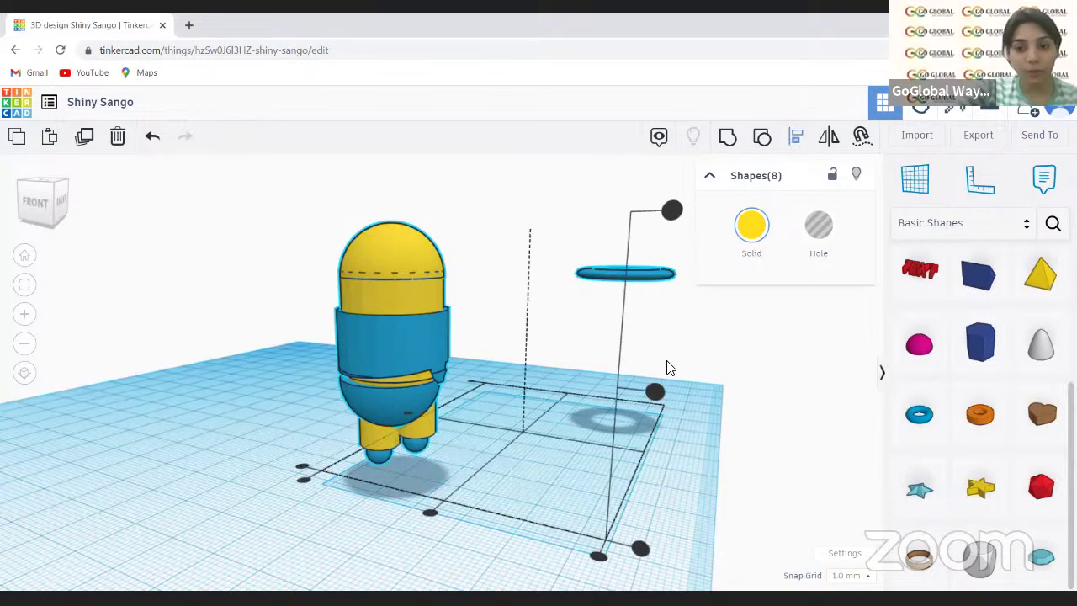
left_click(655, 393)
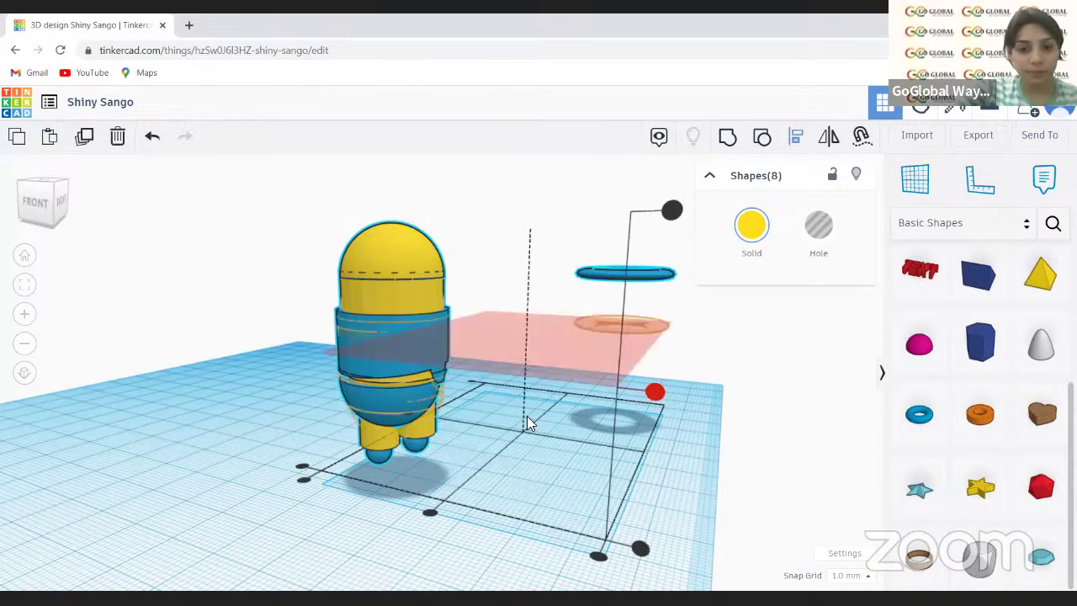
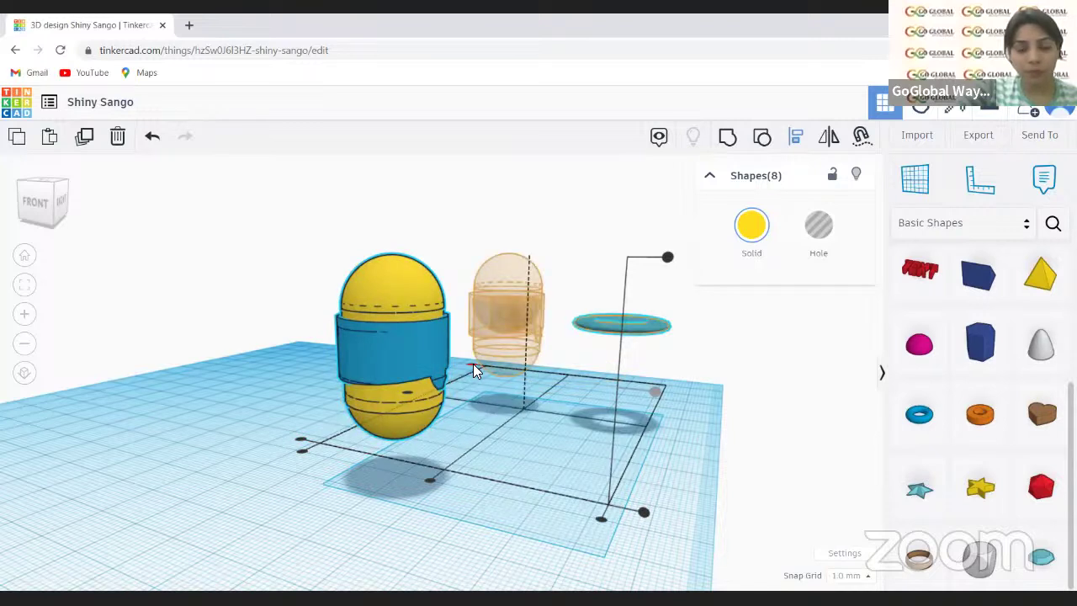
left_click(474, 367)
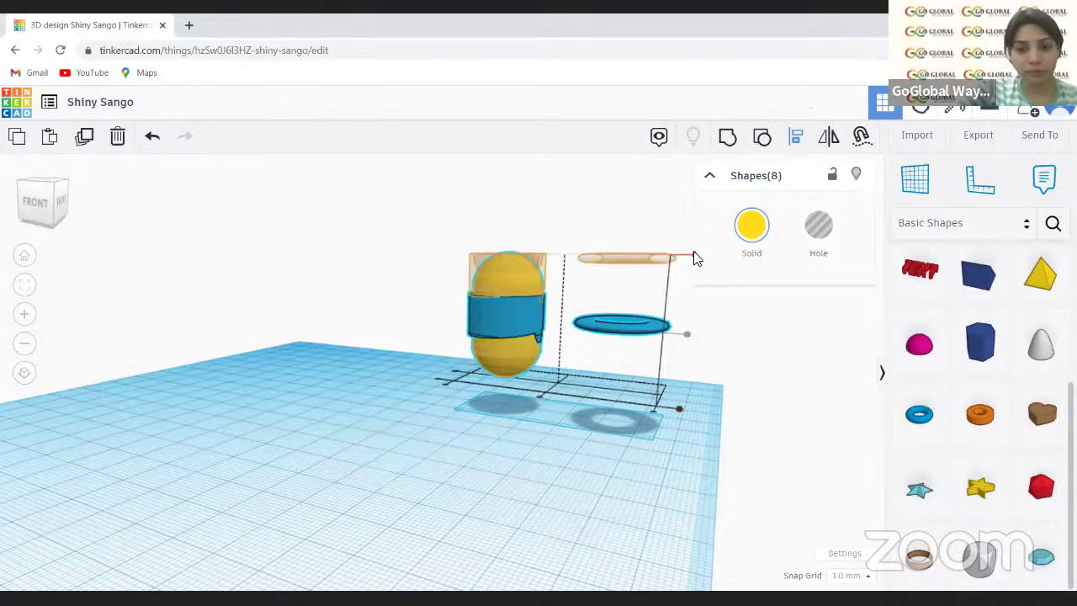
left_click(694, 256)
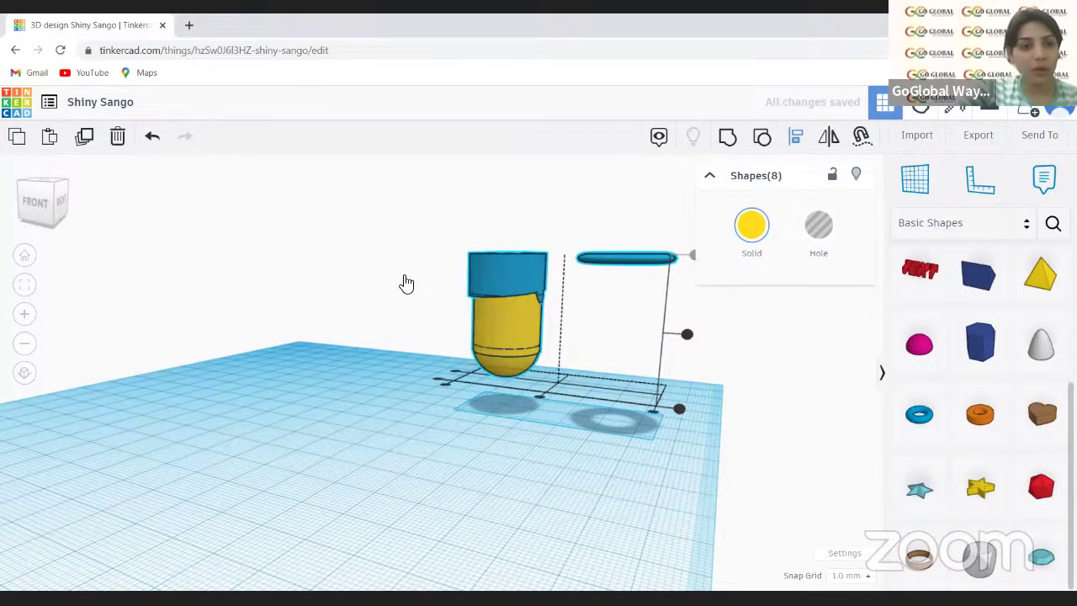
- Undo the last two alignments of the torus with the character's shapes and clear the selection
left_click(153, 138)
left_click(154, 139)
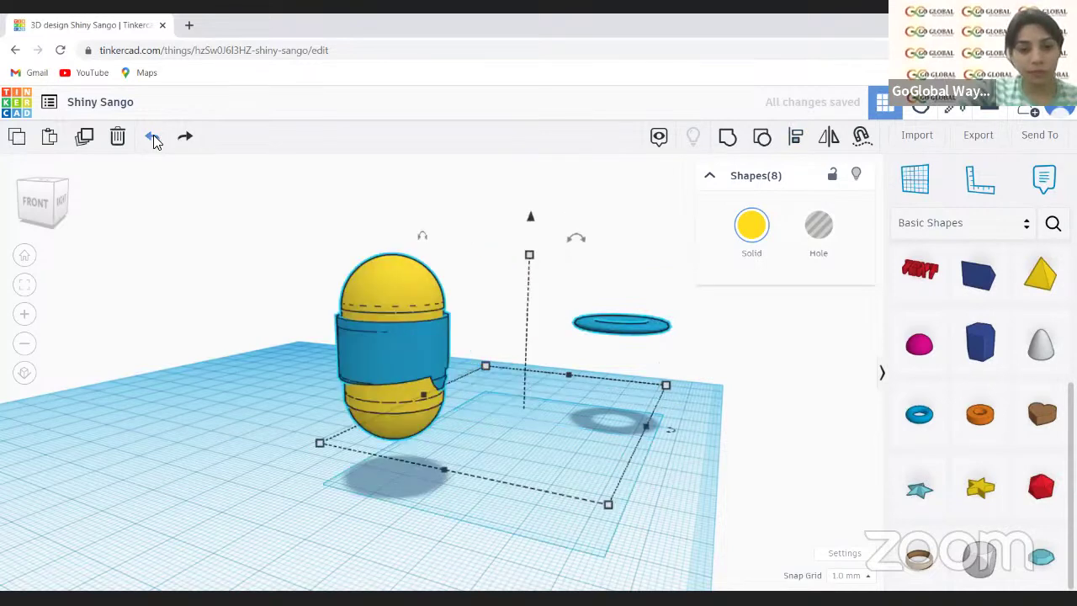
left_click(139, 378)
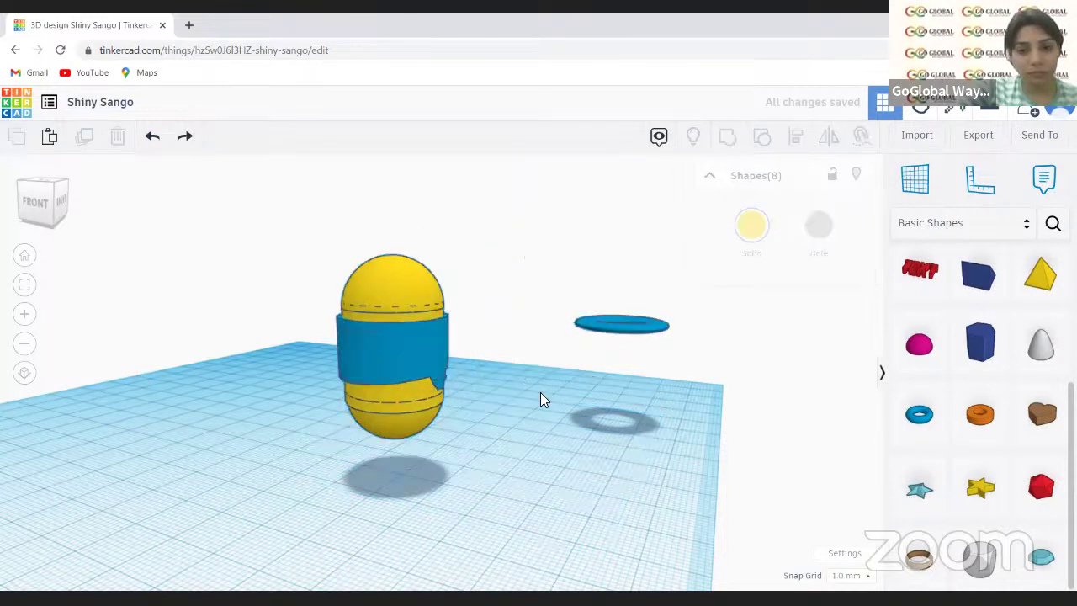
- Move the torus over the character's body and raise it around the head to 39 mm above the workplane
left_click(590, 328)
left_click_drag(597, 331, 387, 303)
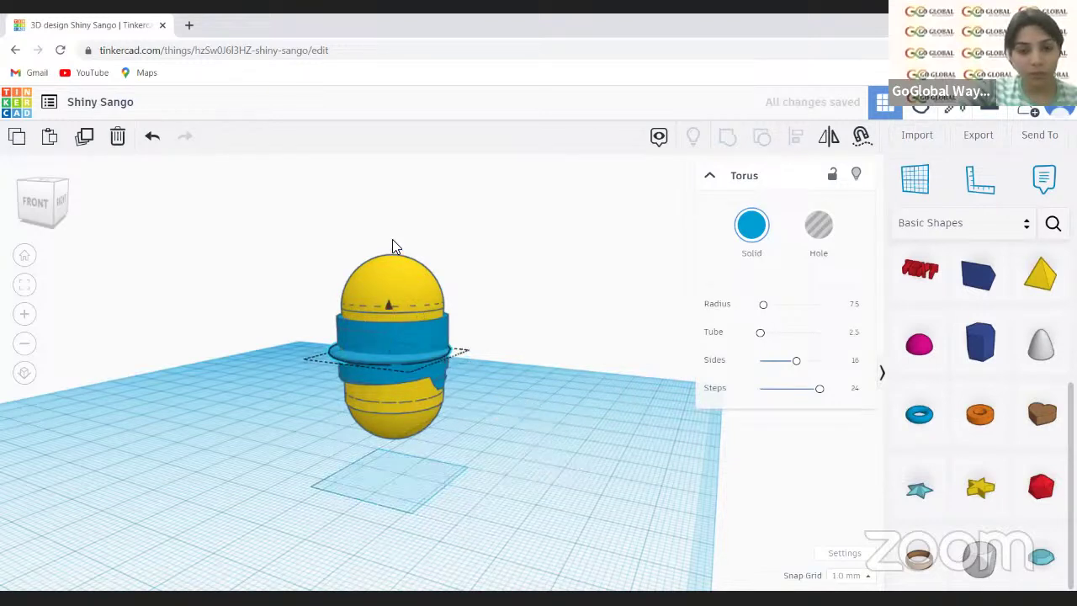
key("ctrl+Up")
key("ctrl+Up")
key("ctrl+Up")
key("ctrl+Up")
key("ctrl+Up")
key("ctrl+Up")
key("ctrl+Up")
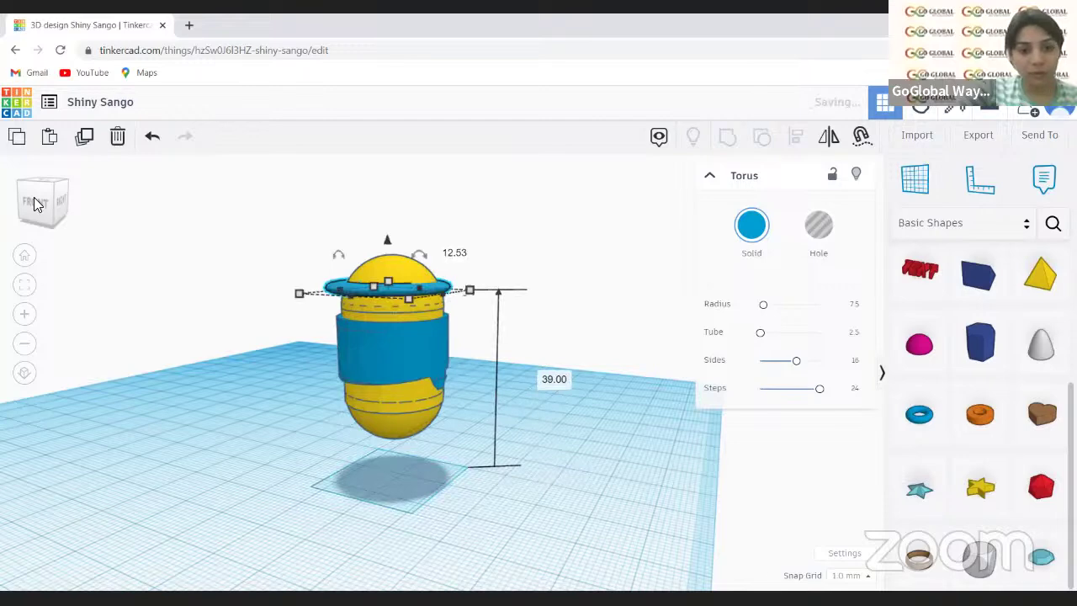
- Undo the torus's placement around the head, the height alignment and the torus's lift off the workplane
left_click(37, 212)
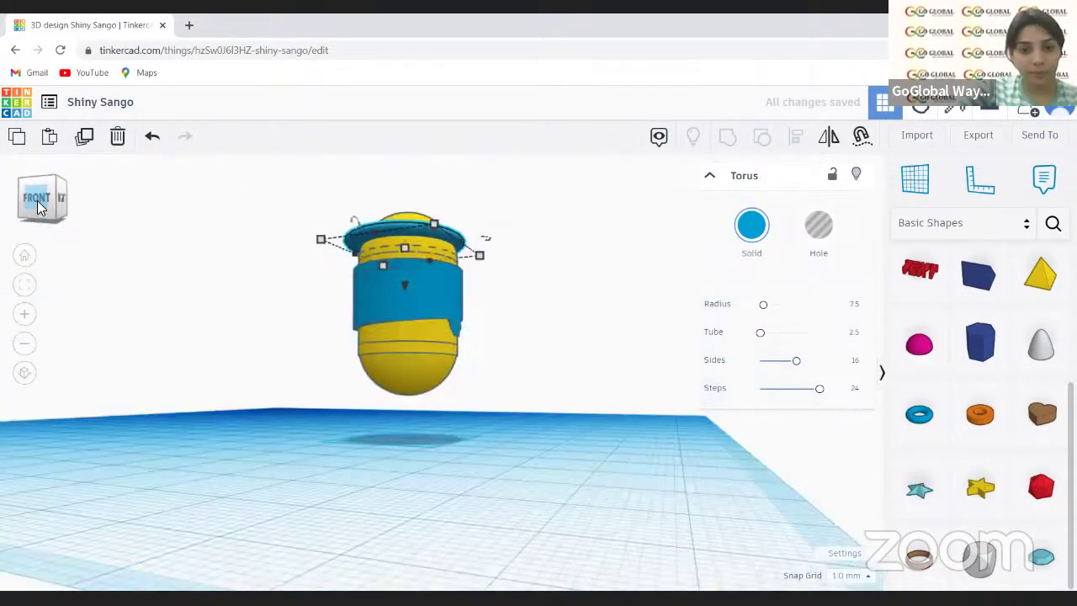
left_click(39, 201)
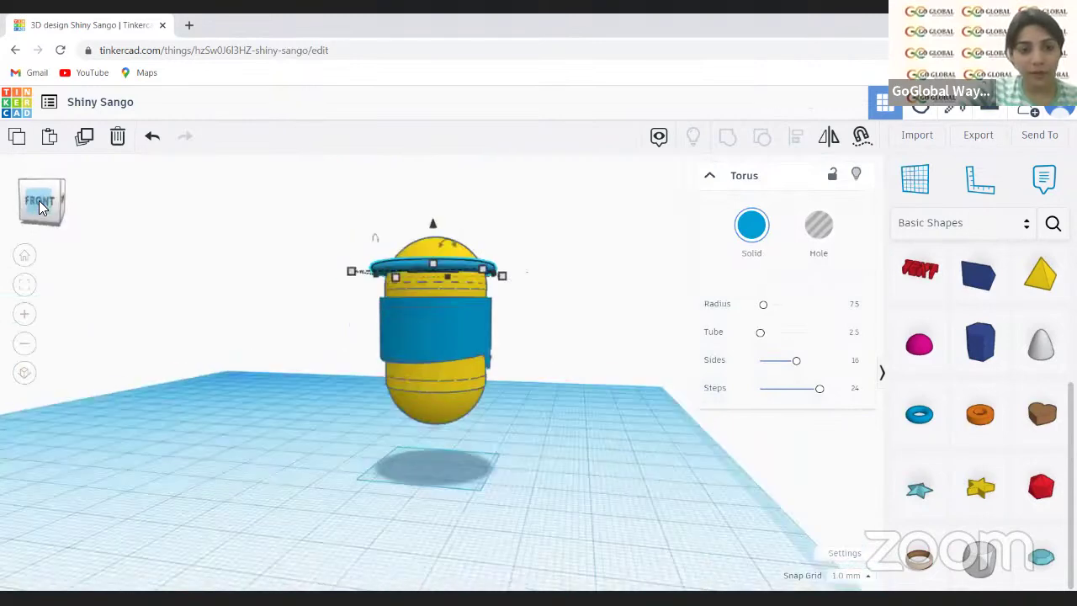
left_click_drag(32, 207, 36, 207)
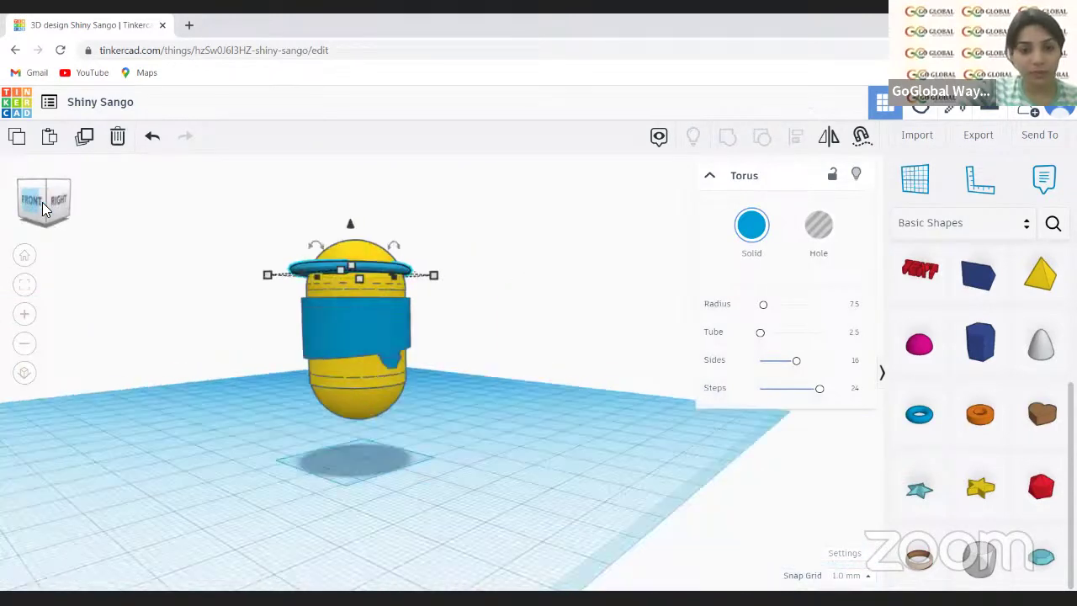
left_click(42, 202)
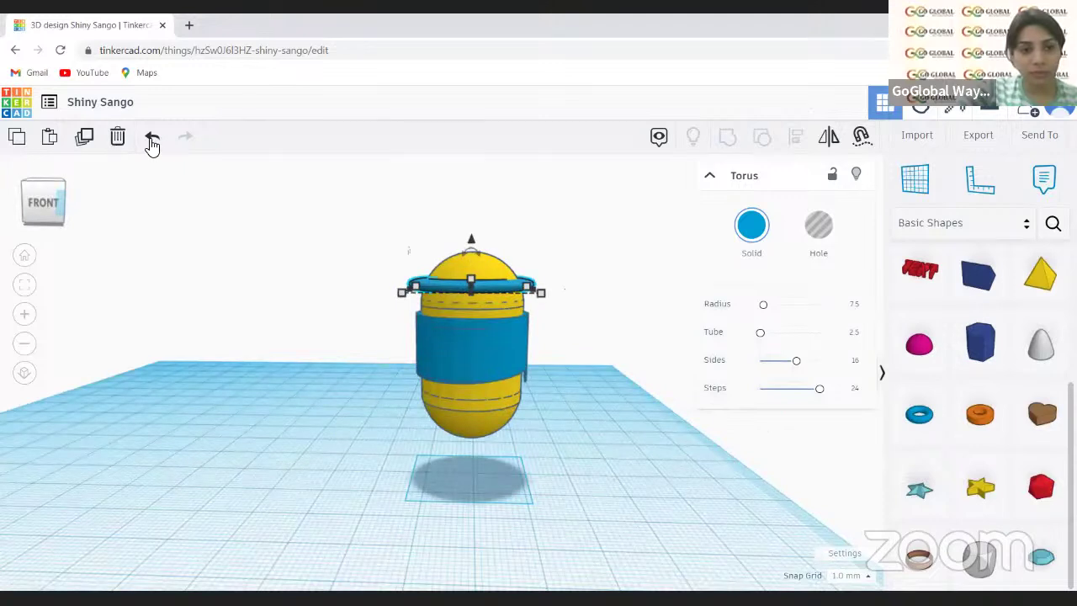
left_click(152, 141)
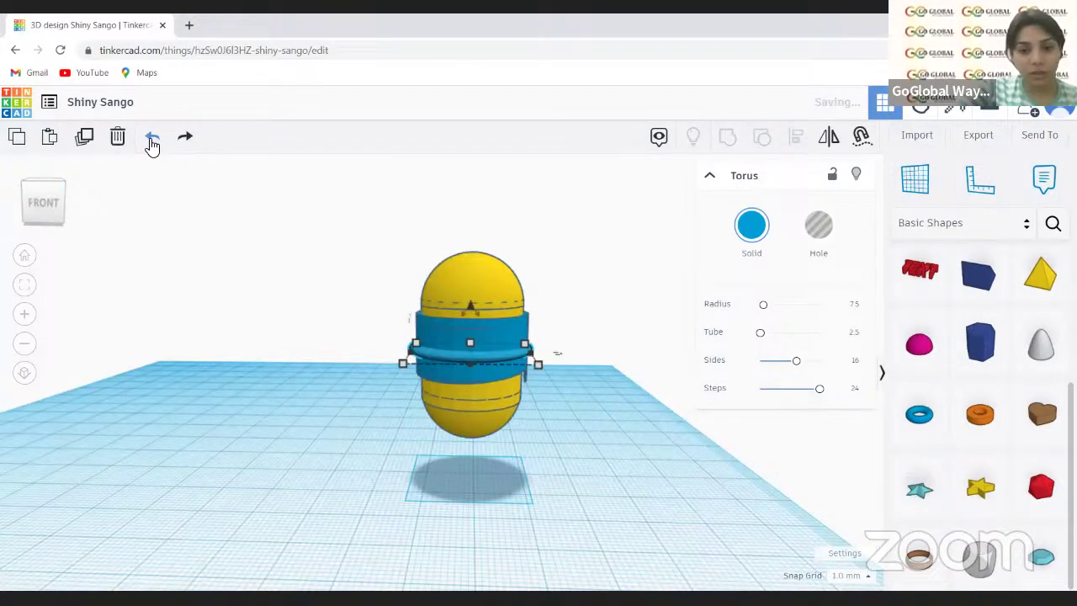
left_click(151, 142)
left_click(151, 142)
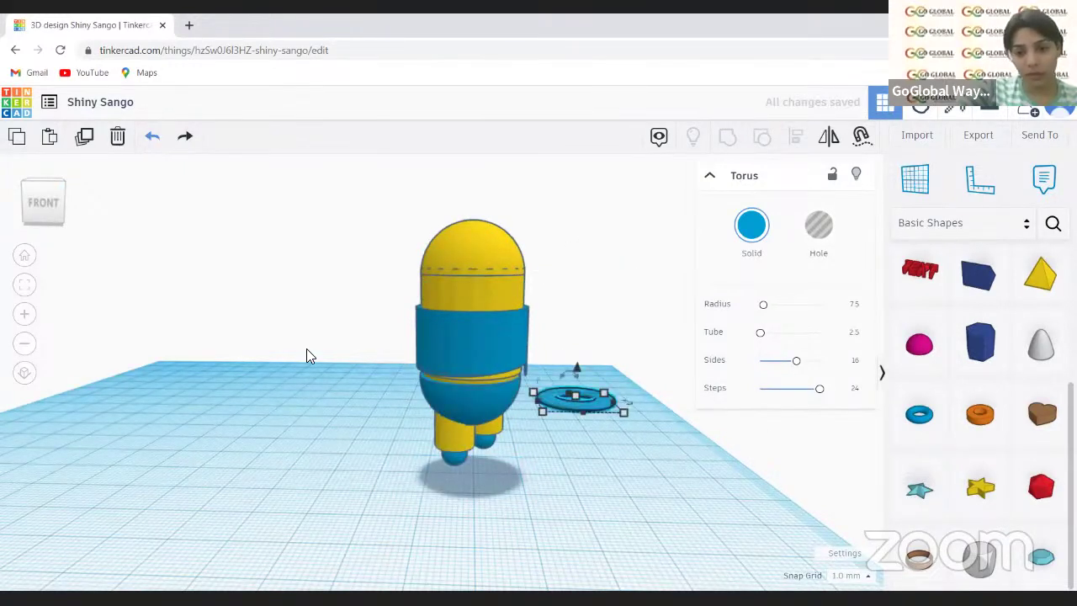
- Raise the torus off the workplane and move it beside the character's head, shifting it about -23 mm and 19 mm
left_click(616, 383)
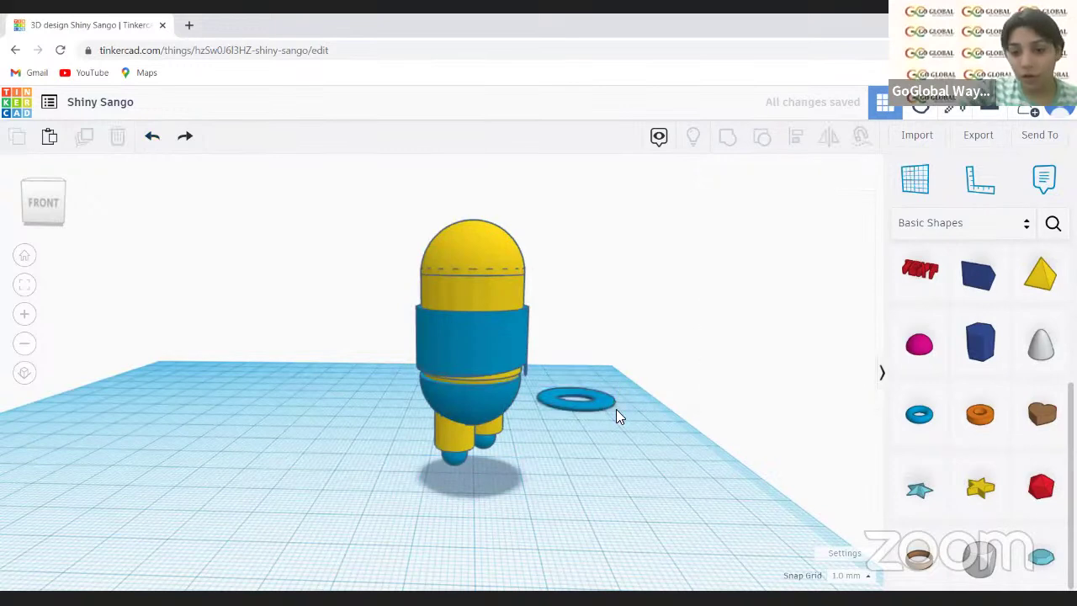
left_click(596, 405)
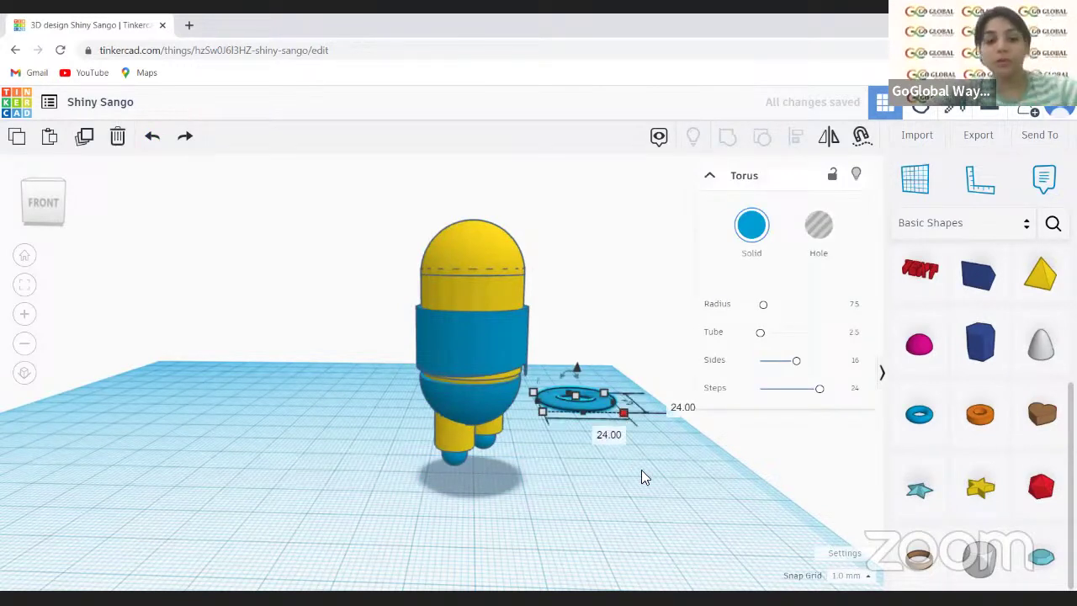
left_click(29, 232)
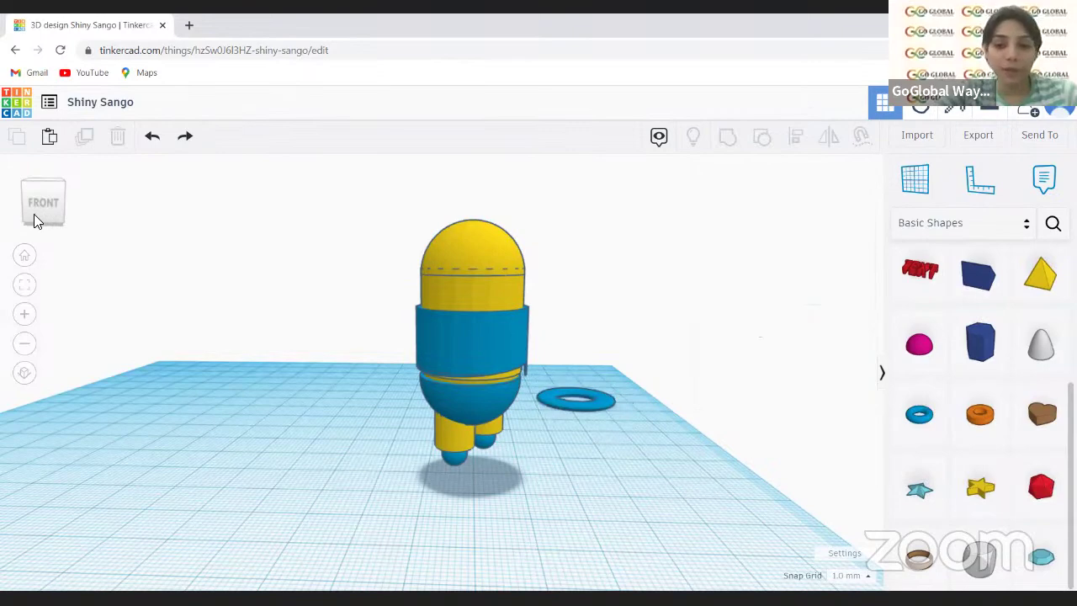
left_click_drag(34, 214, 620, 255)
left_click(615, 405)
left_click_drag(600, 295, 497, 303)
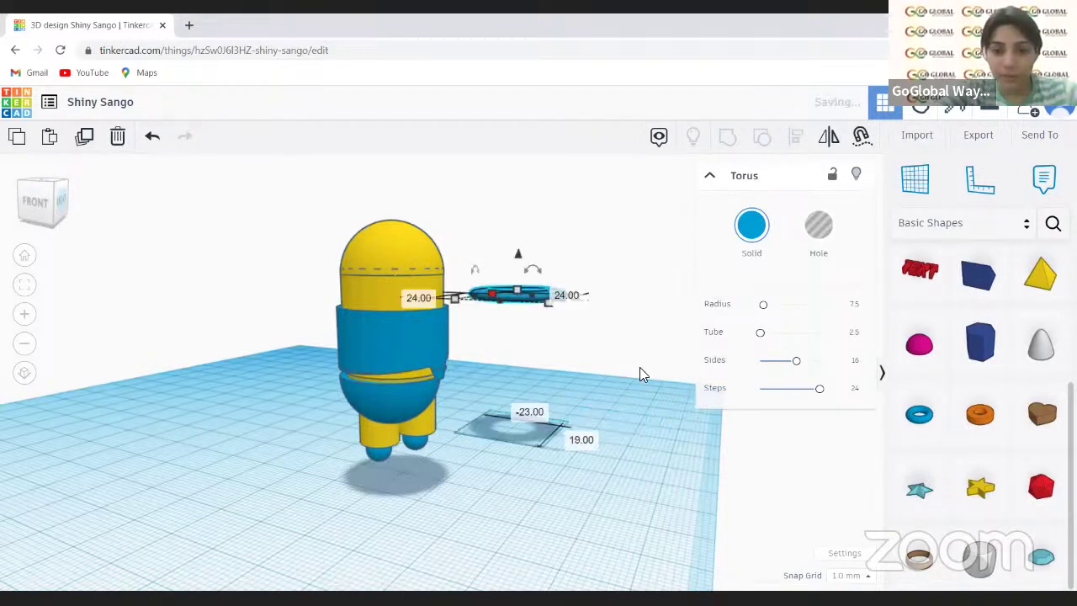
- Add a tube from the basic shapes beside the character, below the raised torus
left_click(682, 471)
left_click_drag(986, 413, 579, 351)
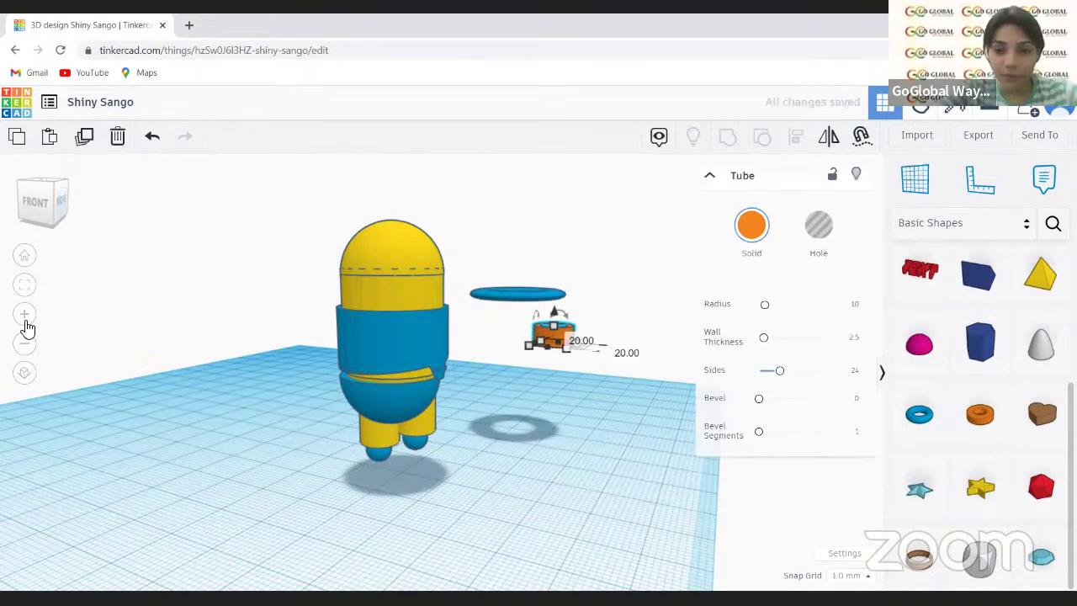
scroll(611, 437, "up", 5)
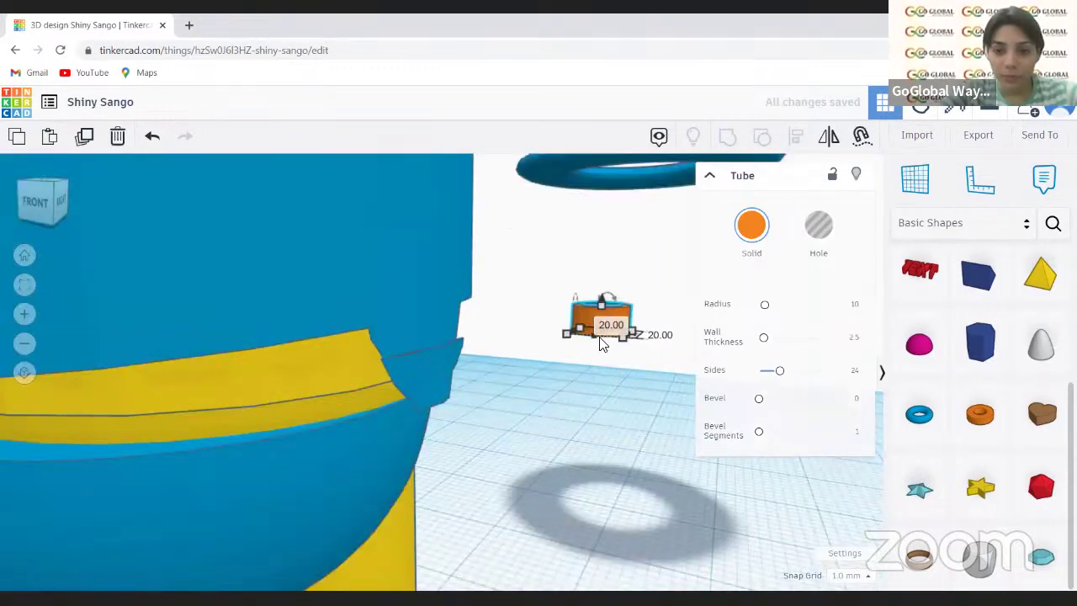
left_click(600, 337)
left_click(599, 324)
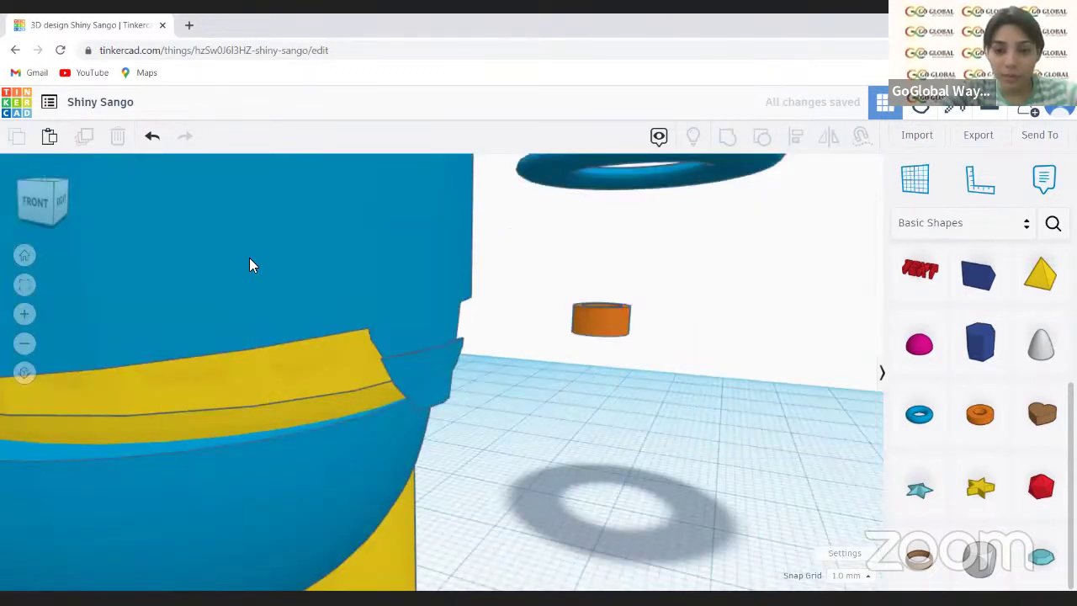
- Rotate the orange tube 90° so that it stands on its edge
left_click(42, 210)
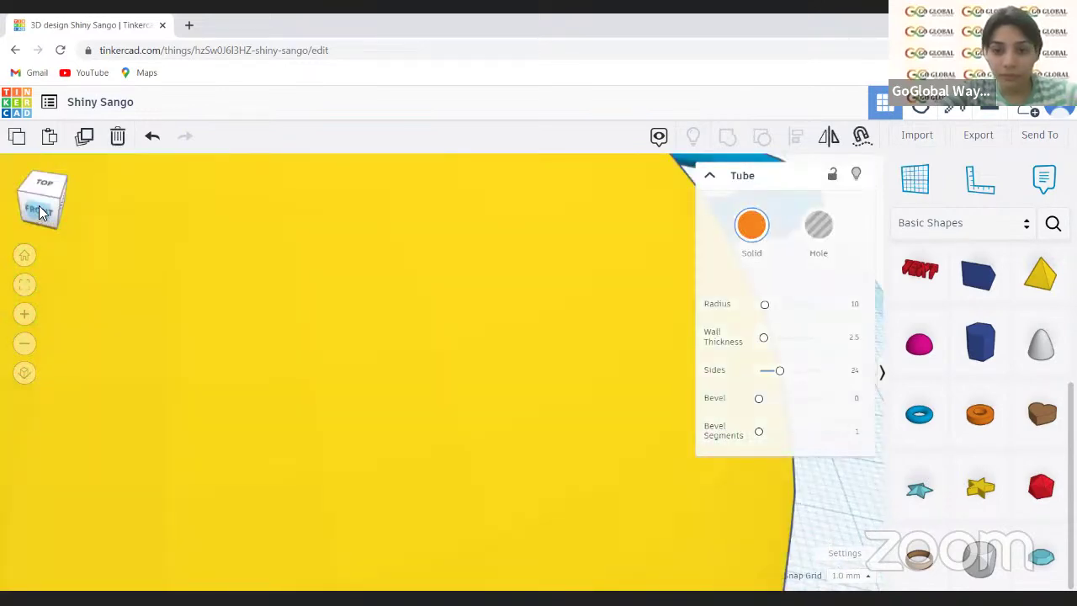
left_click(43, 210)
left_click(42, 210)
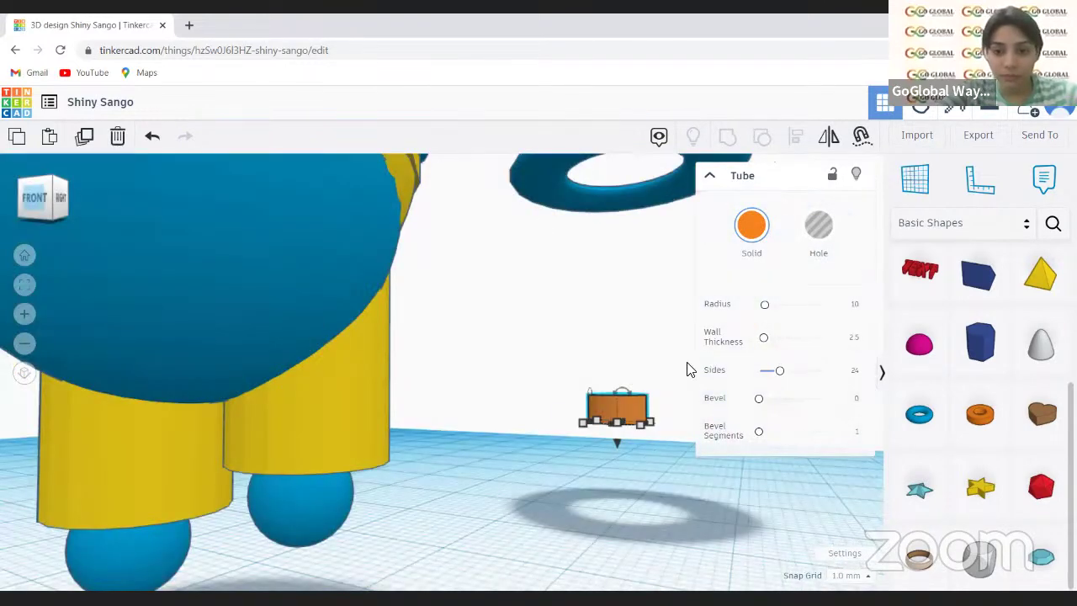
left_click_drag(636, 393, 649, 410)
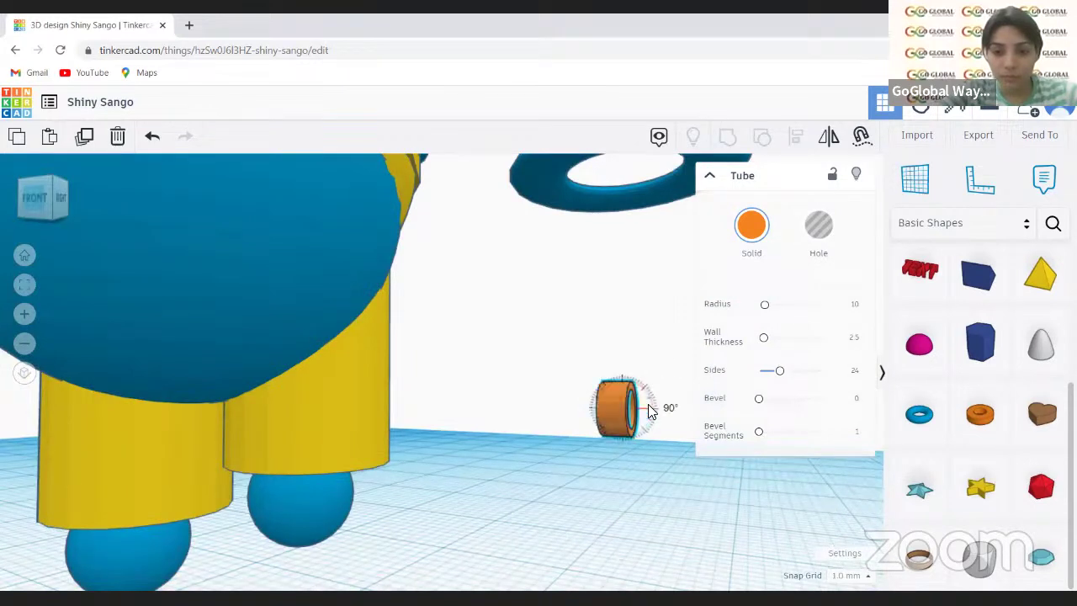
left_click(510, 406)
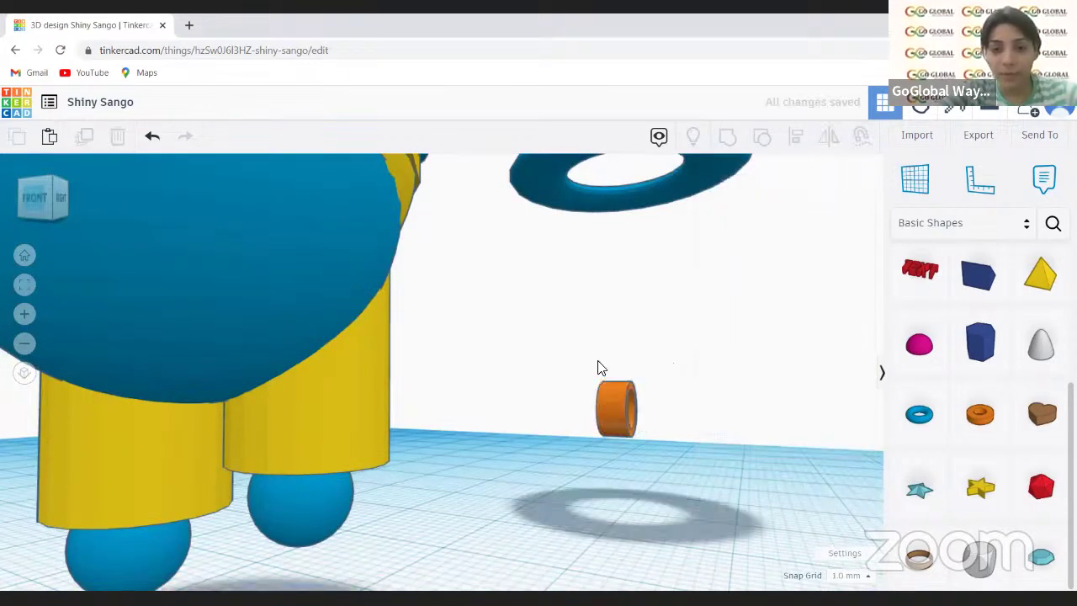
- Raise the orange tube about 95 mm above the workplane
left_click(618, 451)
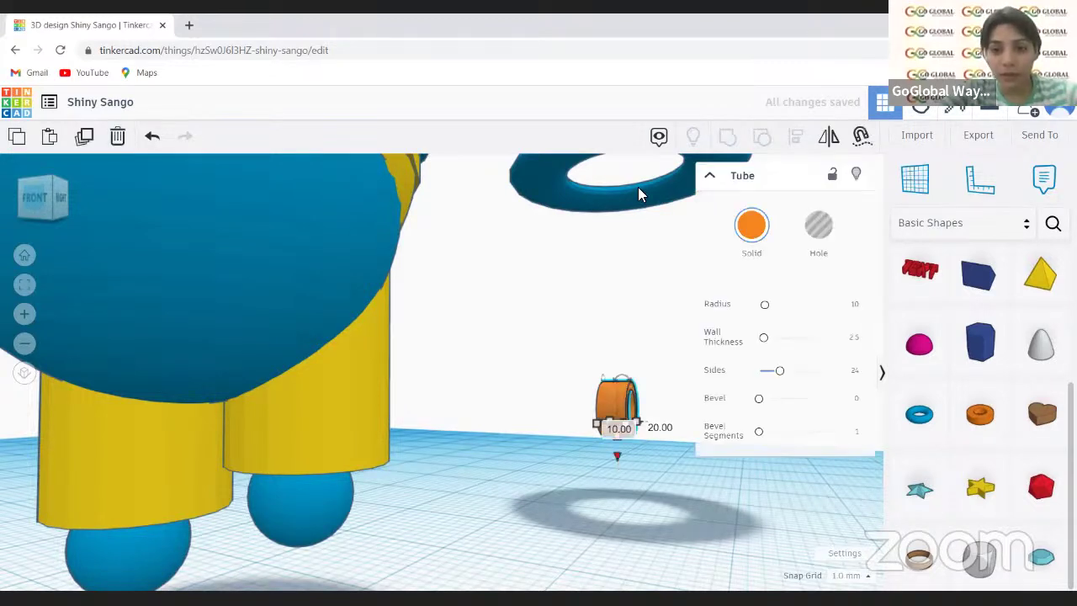
left_click_drag(638, 194, 638, 192)
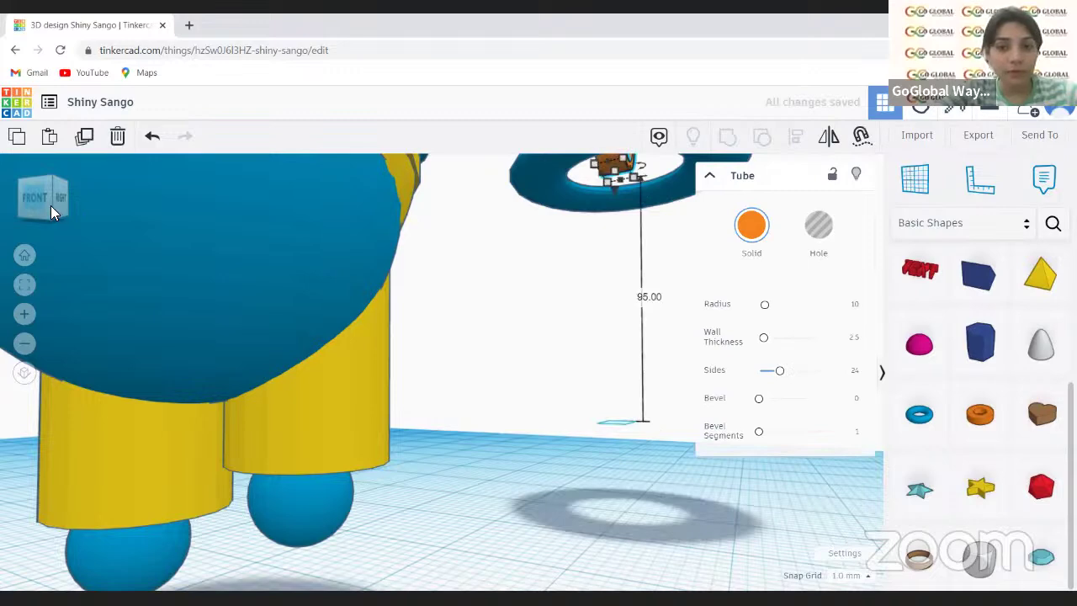
left_click(50, 206)
left_click(35, 206)
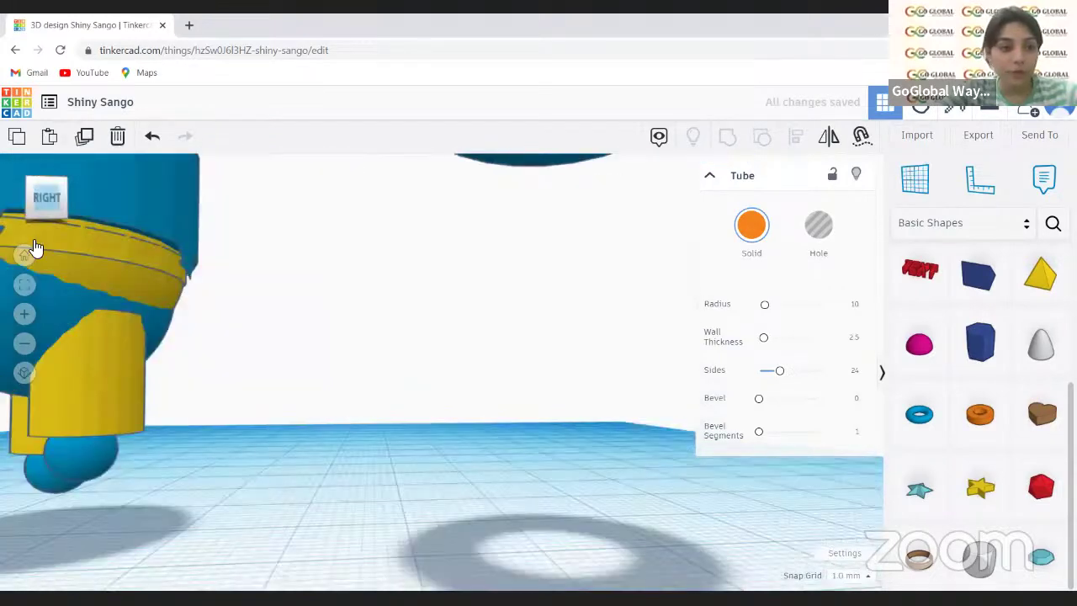
left_click(25, 345)
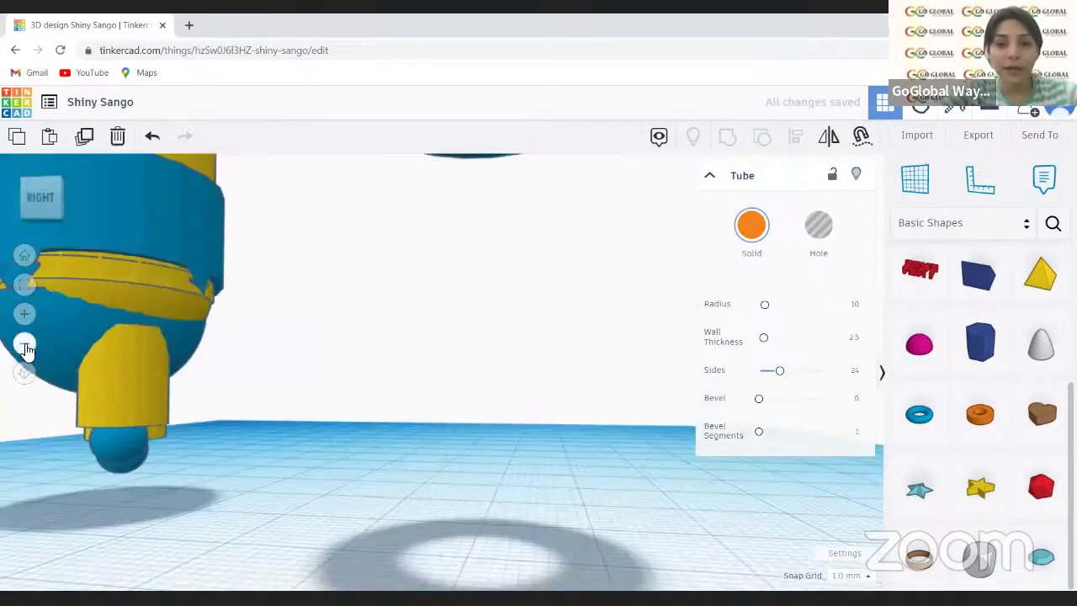
- Try to move the raised orange tube close to the torus beside the character
left_click(25, 346)
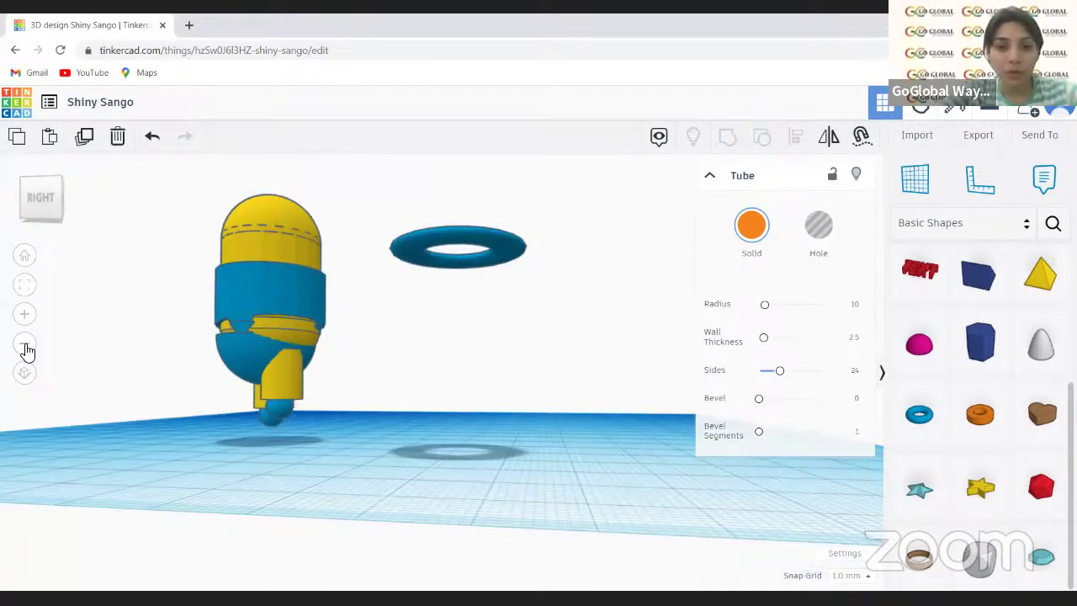
left_click(25, 346)
left_click(25, 346)
left_click(25, 346)
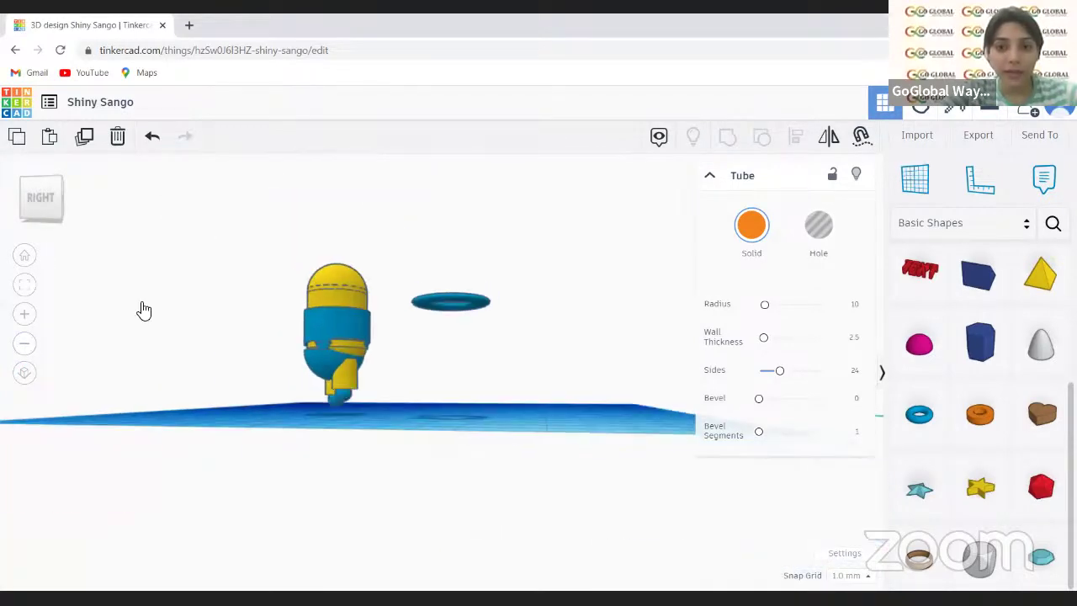
left_click(709, 180)
left_click(711, 179)
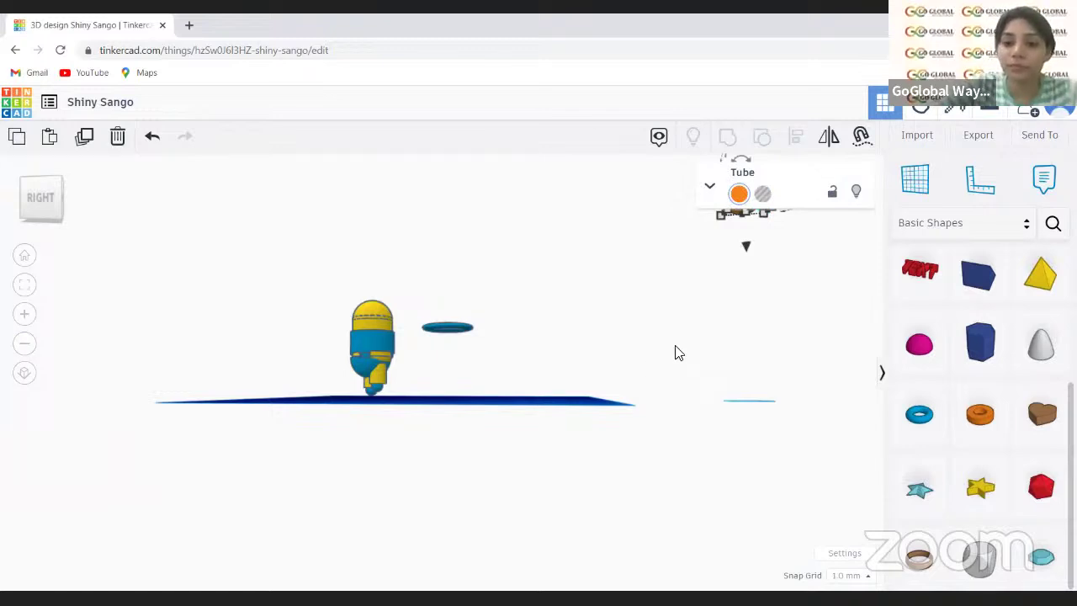
middle_click_drag(636, 344, 522, 369)
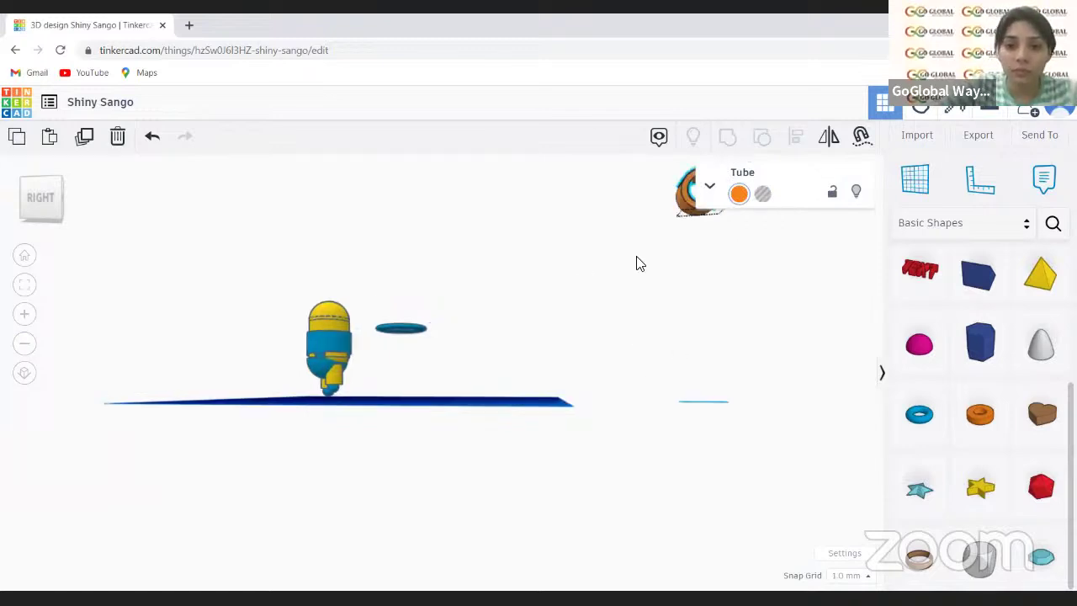
left_click_drag(640, 223, 336, 386)
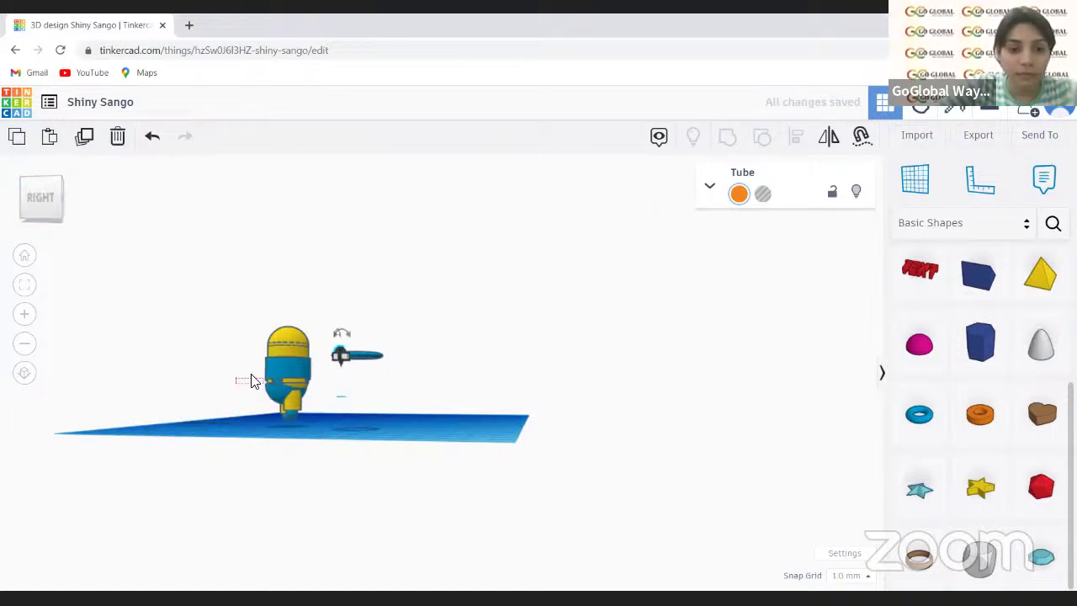
left_click(249, 380)
right_click_drag(291, 392, 350, 357)
left_click(285, 351)
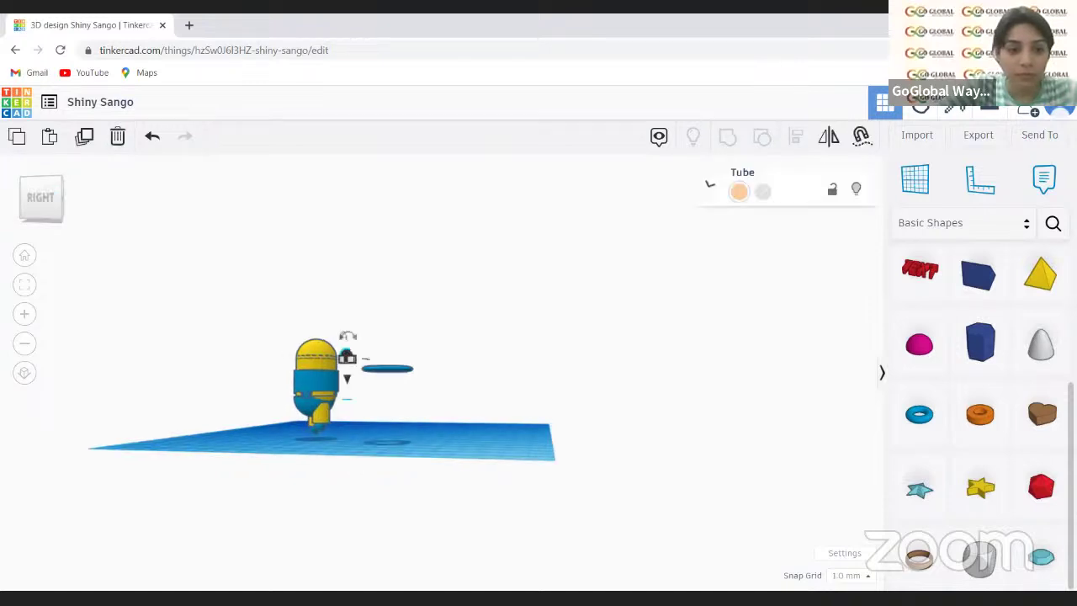
- Try to move the raised torus to a new position near the orange tube
left_click(25, 313)
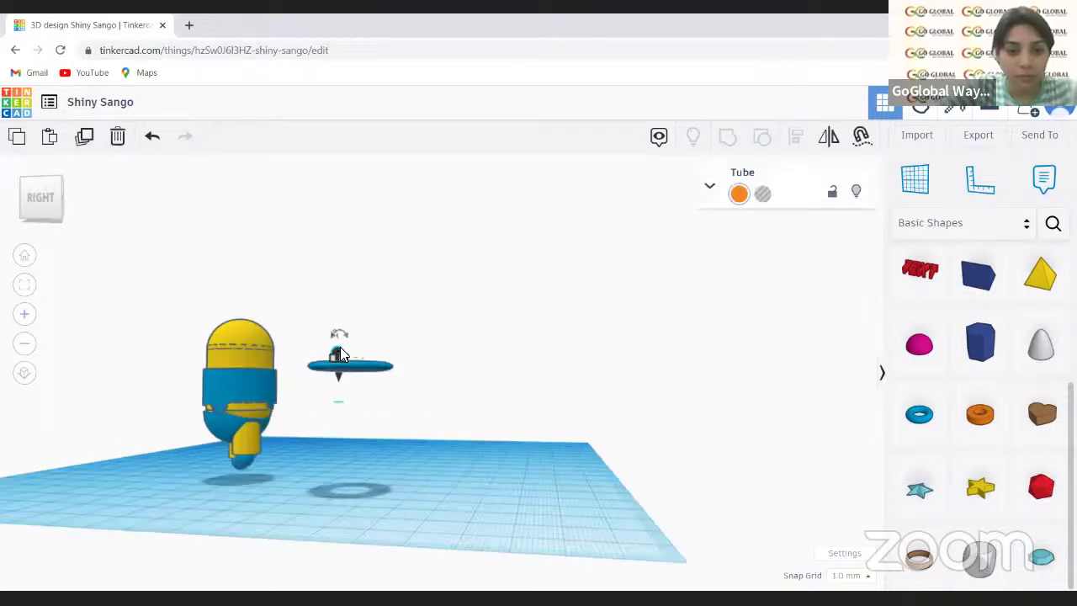
left_click(433, 427)
scroll(432, 428, "up", 3)
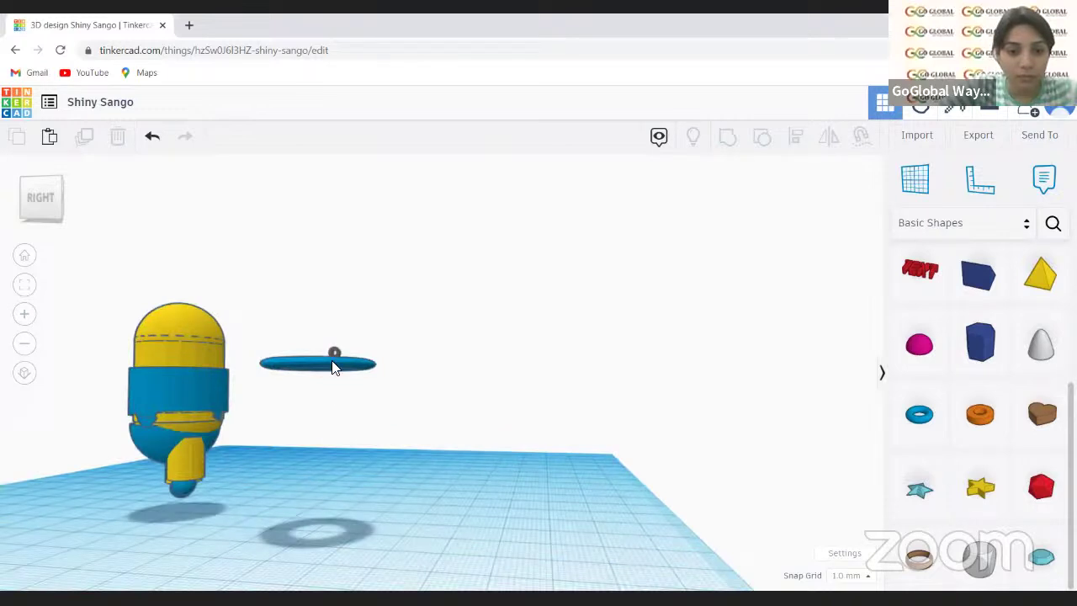
left_click(334, 364)
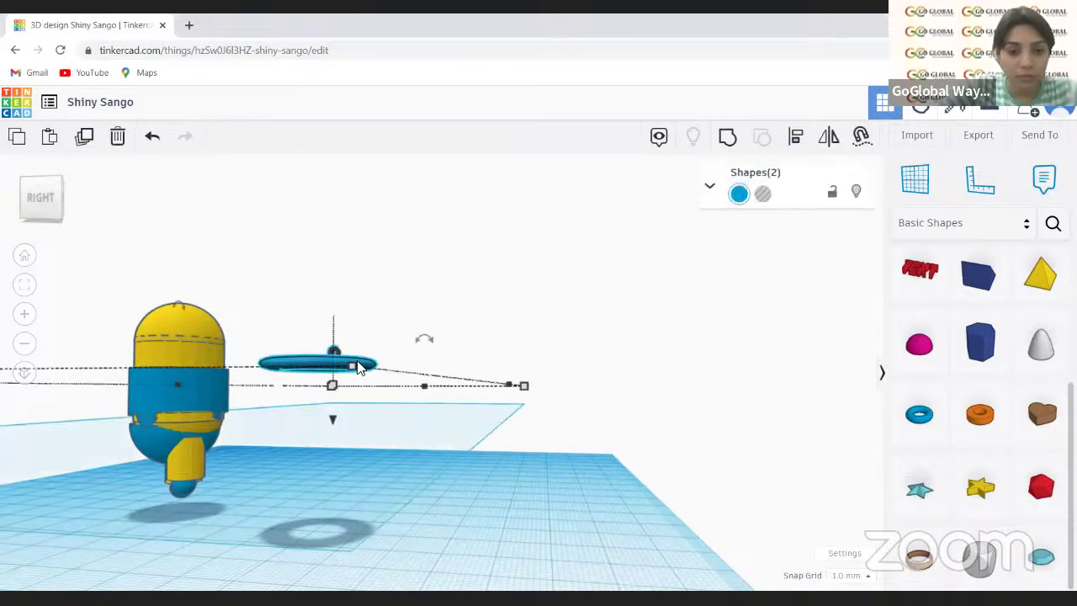
left_click(371, 391)
left_click_drag(363, 365, 361, 384)
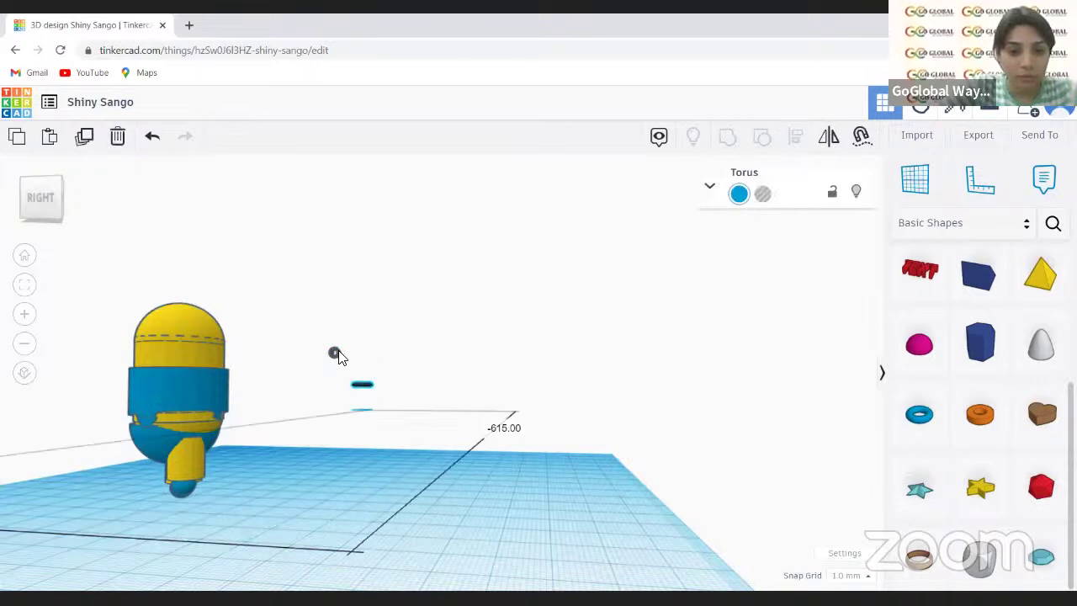
- Undo the torus moves and the addition of the orange tube, back to the torus lying on the workplane
left_click(163, 147)
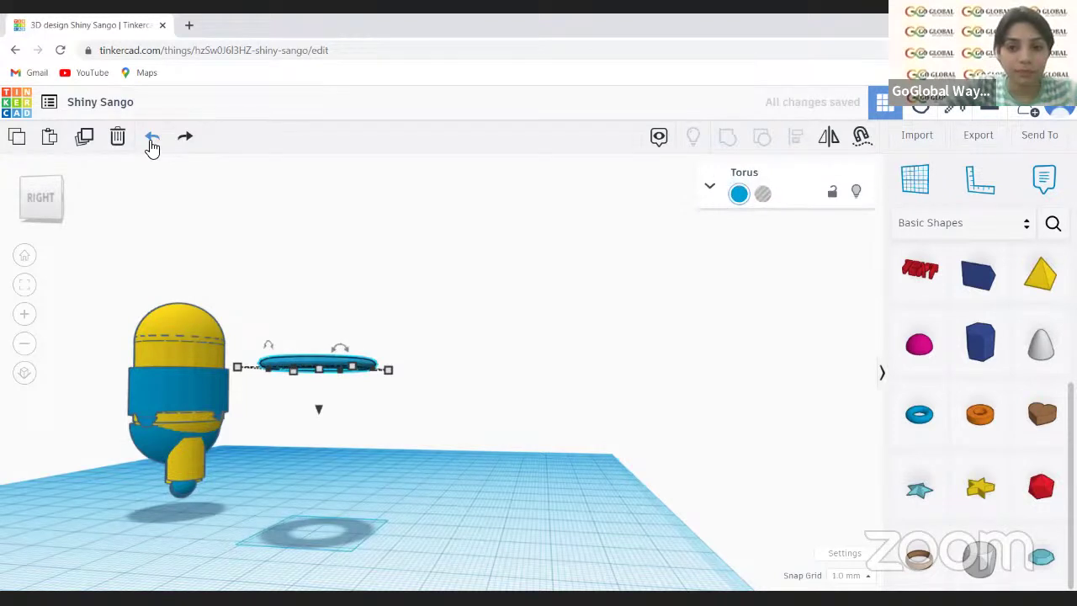
left_click(151, 145)
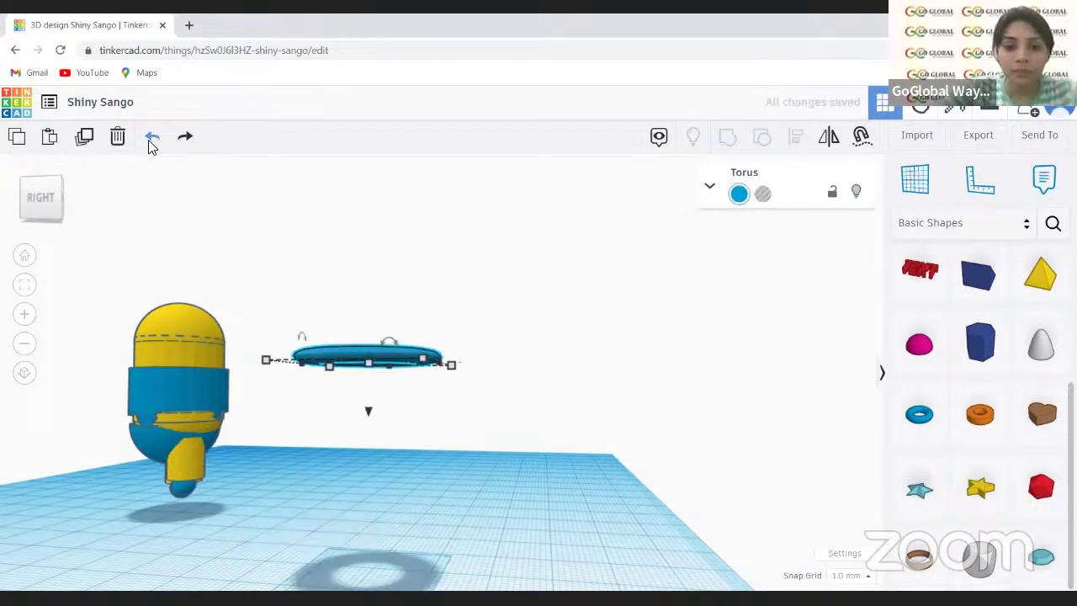
left_click(188, 250)
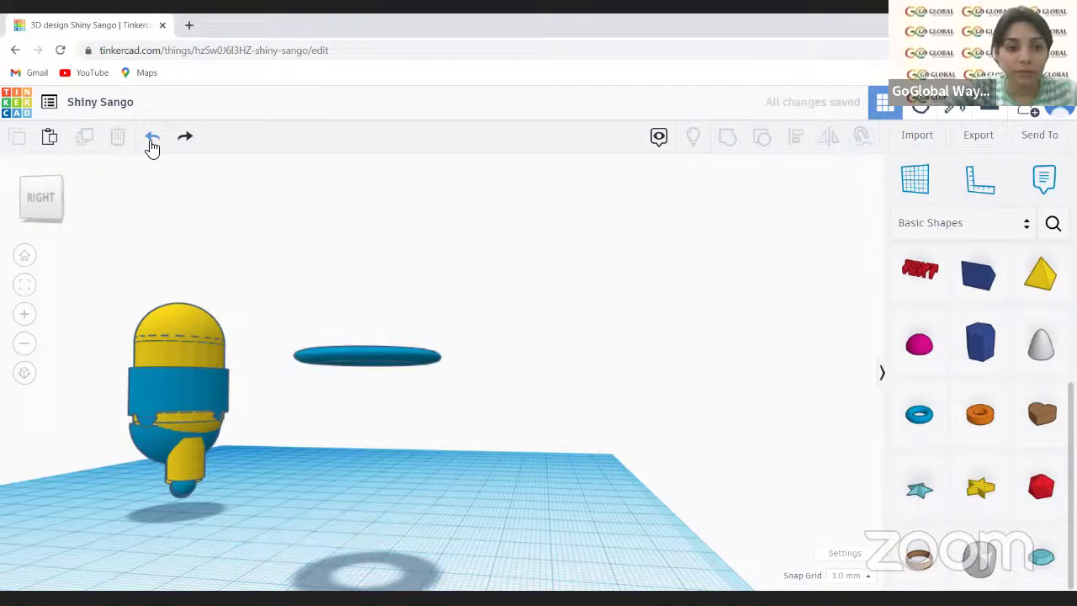
key("ctrl+z")
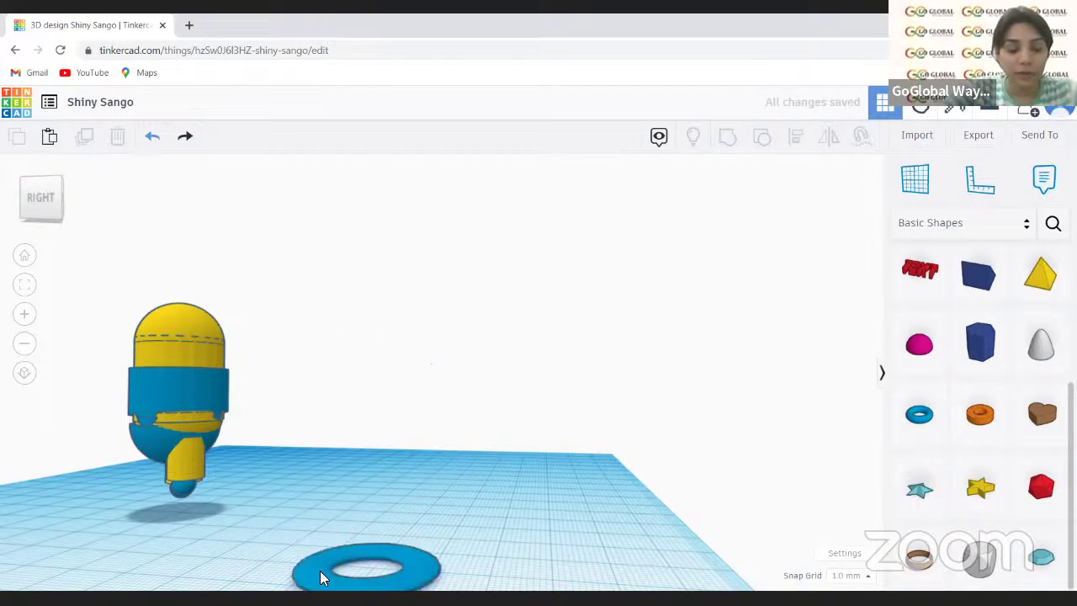
- Raise the torus off the workplane to about the height of the character's head
left_click(371, 562)
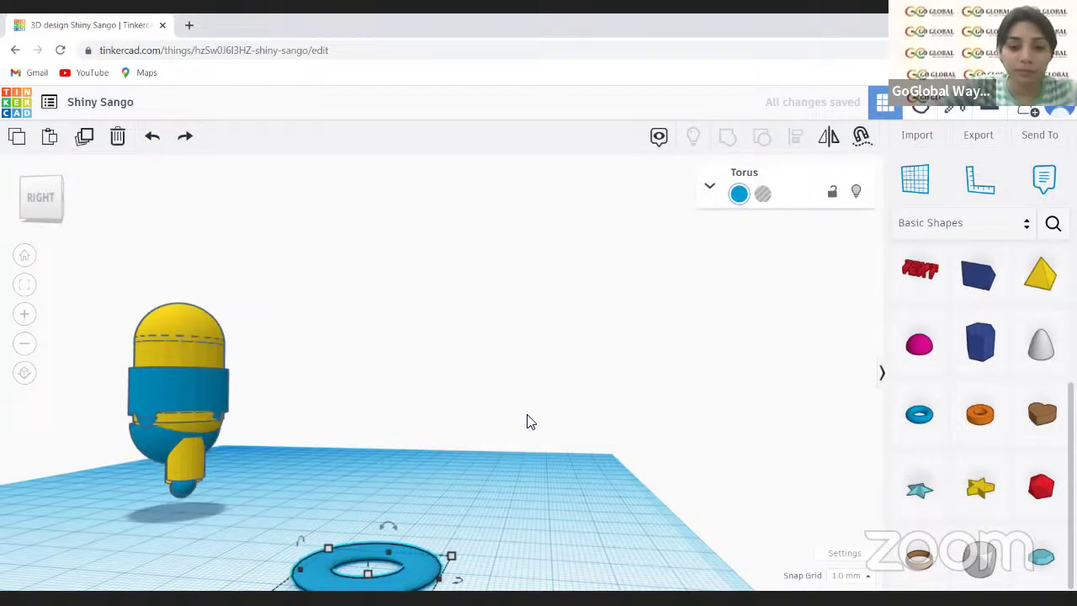
right_click_drag(443, 446, 363, 523)
left_click_drag(378, 523, 379, 339)
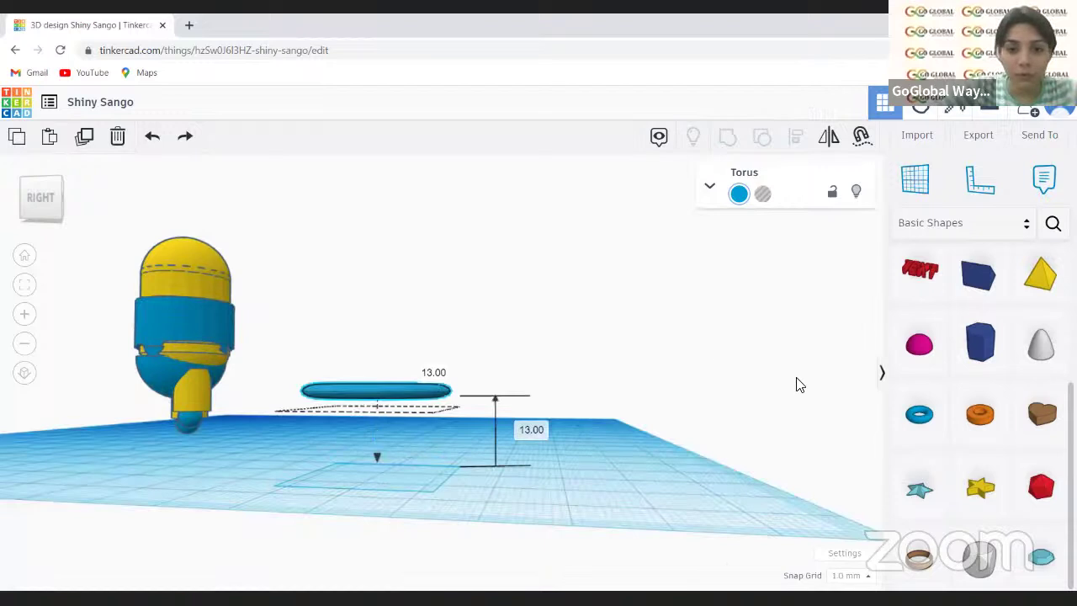
key("Escape")
- Add a tube from the basic shapes beside the character and raise it above the workplane
left_click(980, 414)
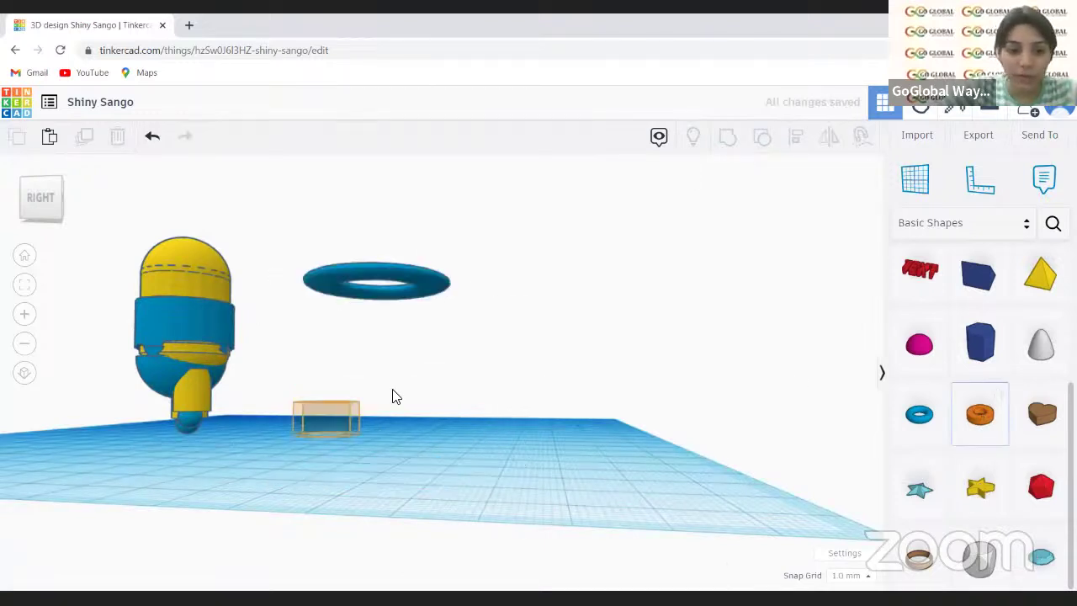
left_click(330, 412)
left_click_drag(327, 457, 344, 256)
- Stand the orange tube on its edge and move it over to the torus, about 23 mm above the workplane
left_click_drag(299, 224, 345, 254)
left_click_drag(327, 324, 385, 241)
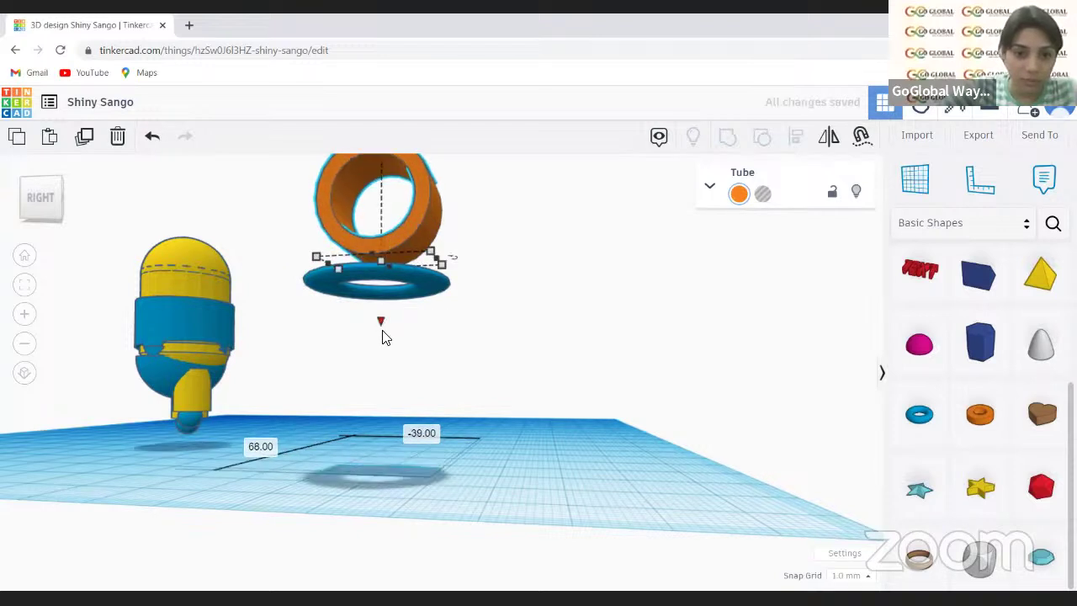
key("ctrl+z")
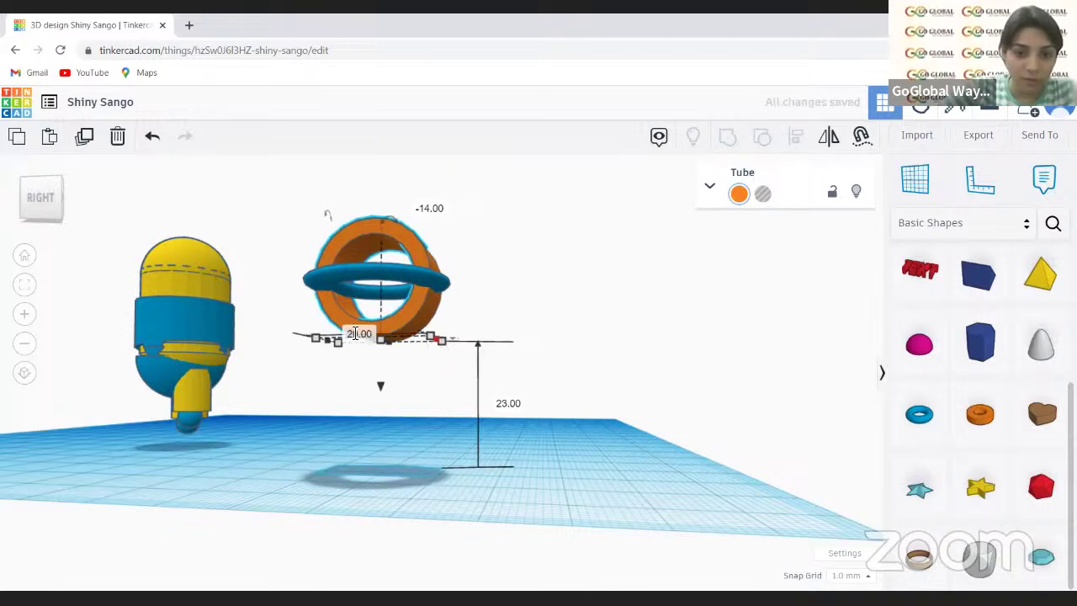
- Set the orange tube's width, height and depth to 5 mm each
left_click(352, 330)
type("5")
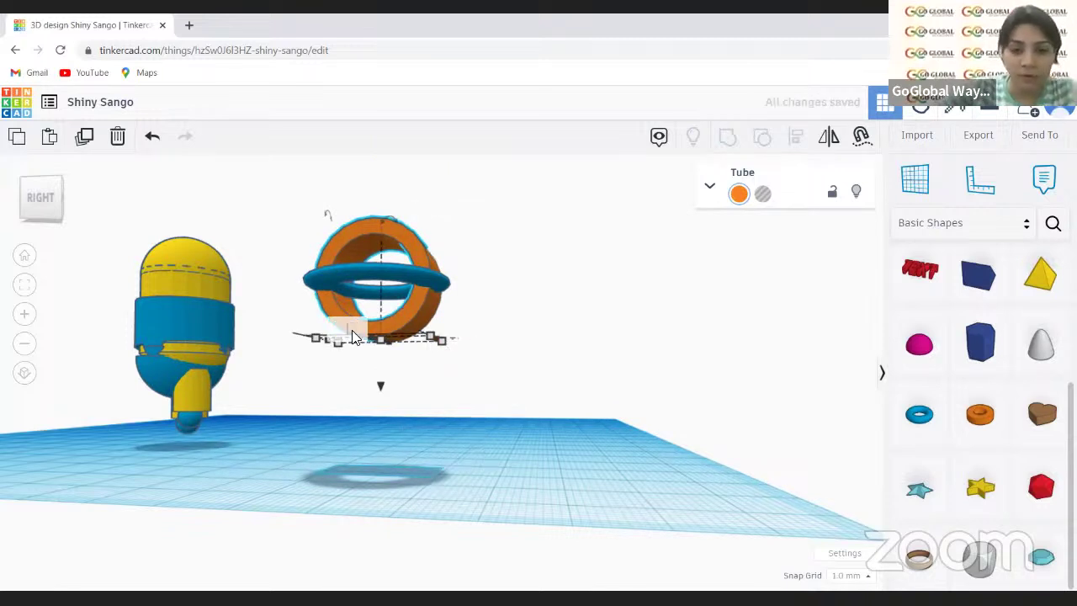
key("Return")
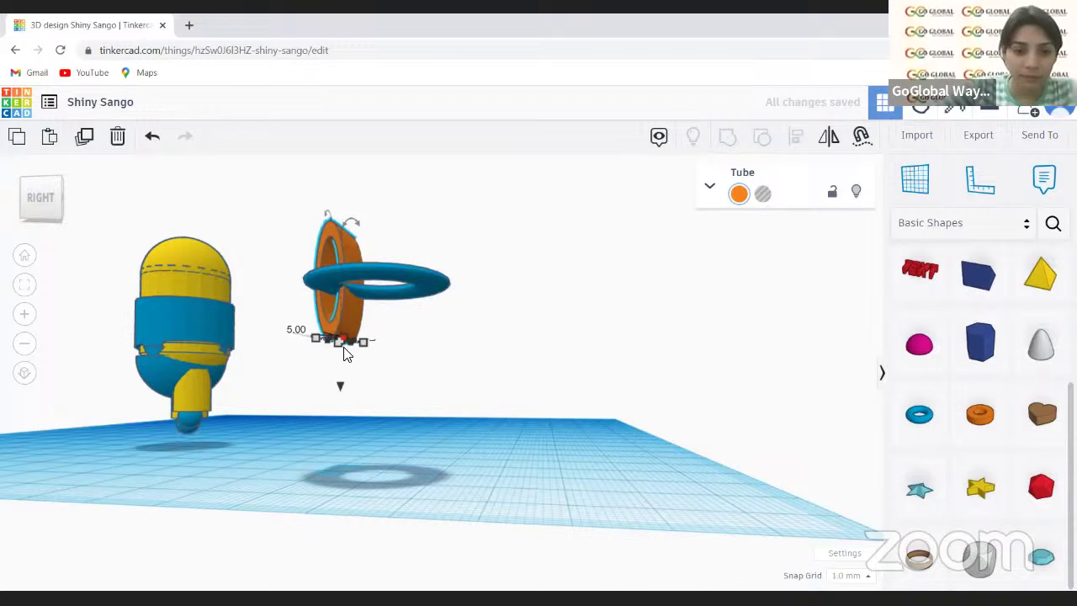
left_click(416, 289)
type("5")
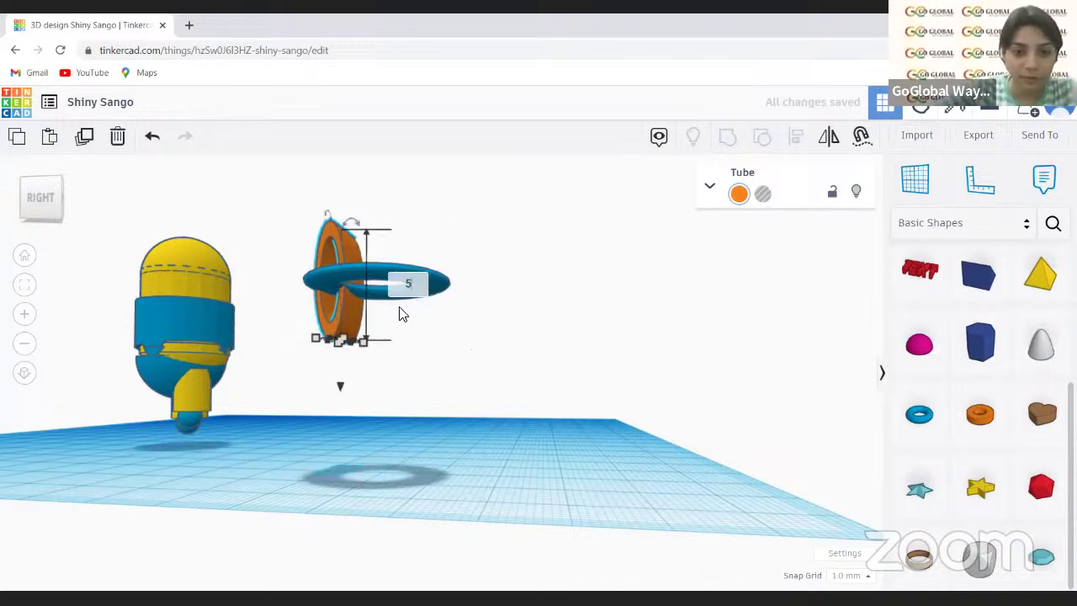
key("Return")
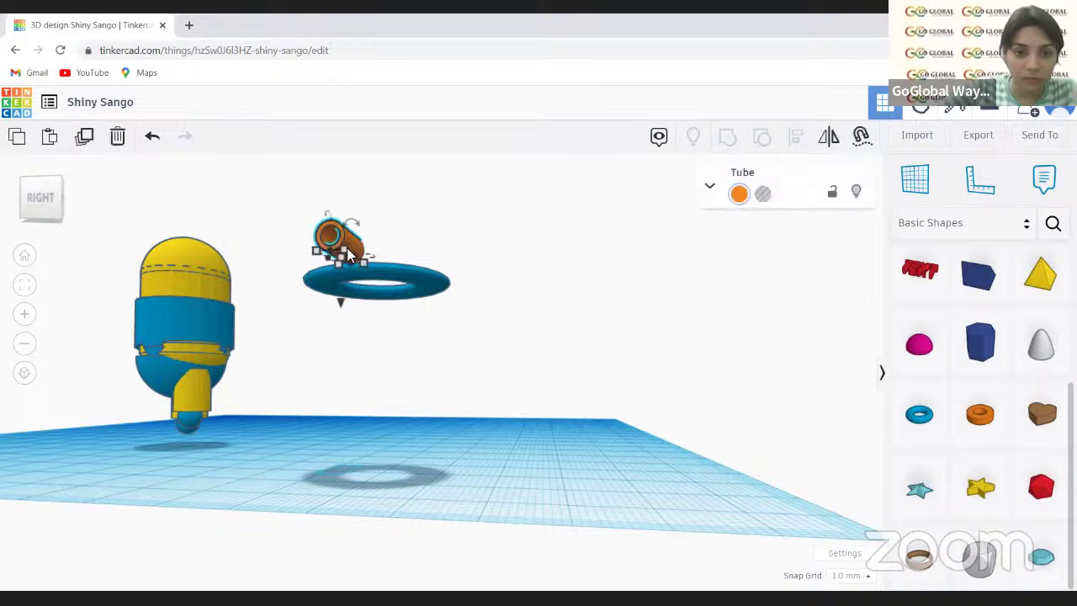
mouse_move(348, 254)
left_click(424, 258)
type("5")
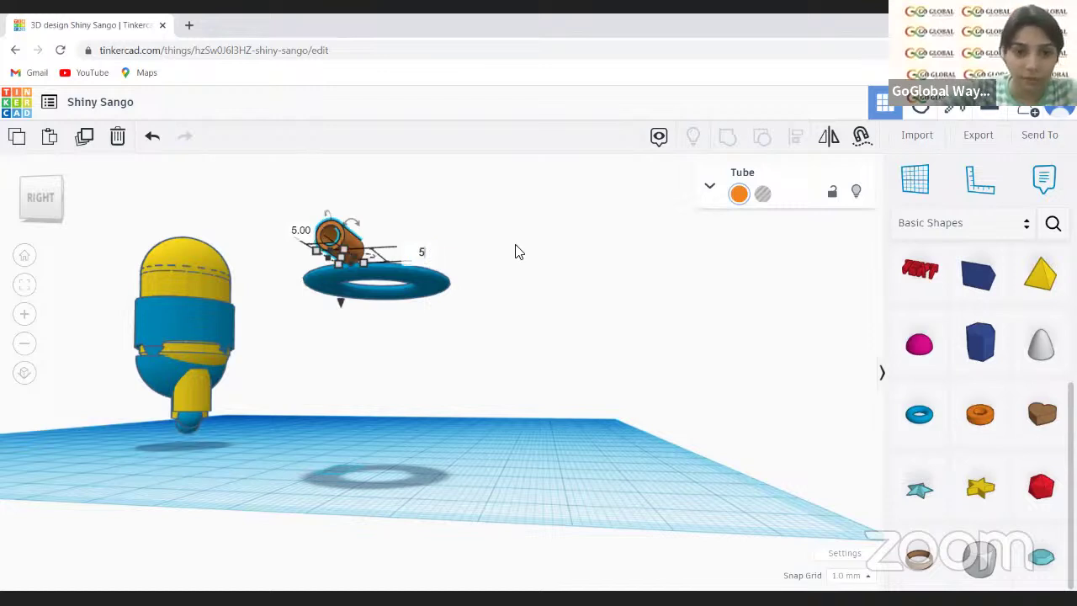
key("Return")
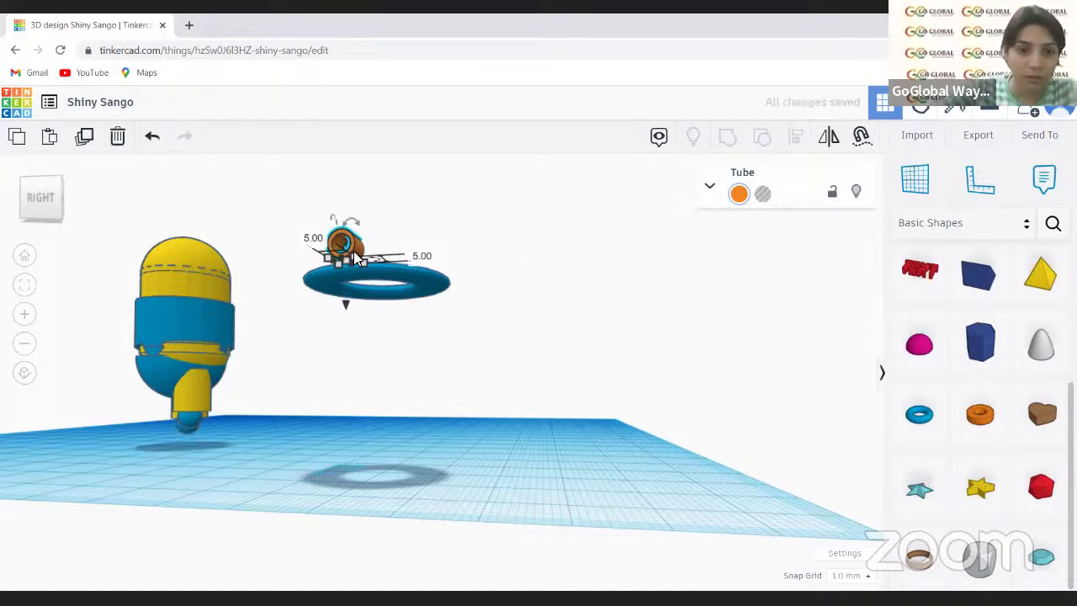
- Lower the small orange tube and position it against the outer edge of the torus
left_click(354, 252)
left_click_drag(346, 308, 346, 362)
left_click_drag(358, 308, 381, 270)
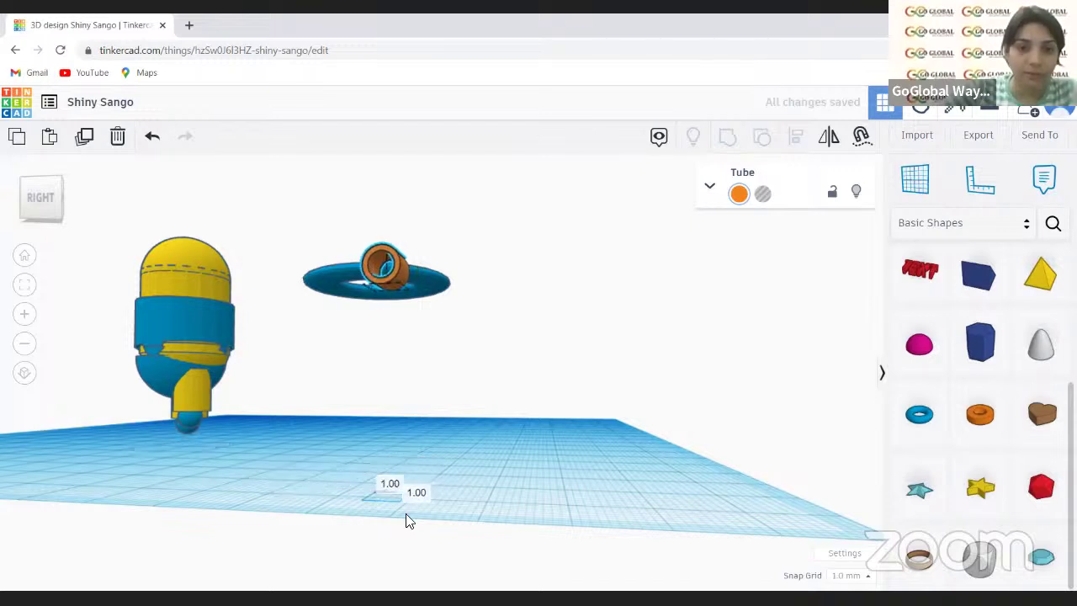
left_click(572, 387)
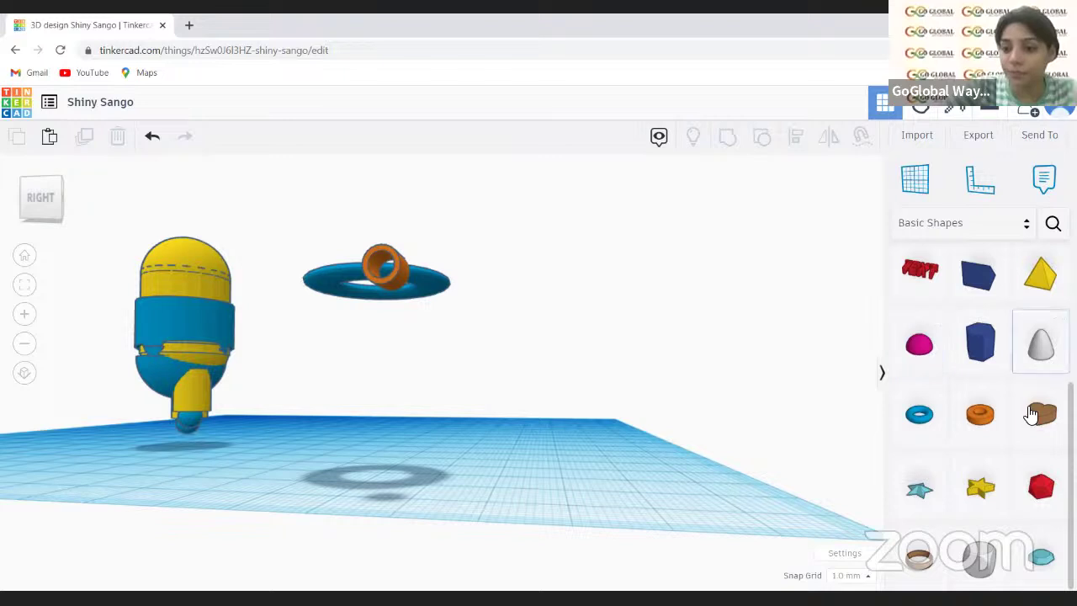
- Add a cylinder hole from the basic shapes to the workplane between the character and the torus
scroll(1029, 413, "up", 2)
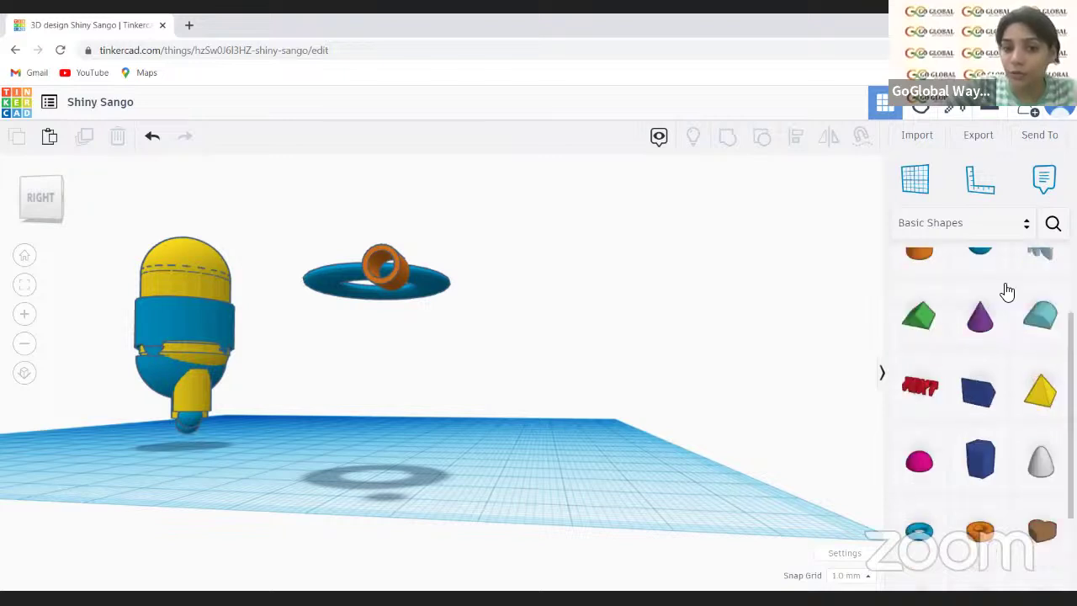
scroll(1005, 294, "up", 2)
left_click_drag(990, 280, 443, 349)
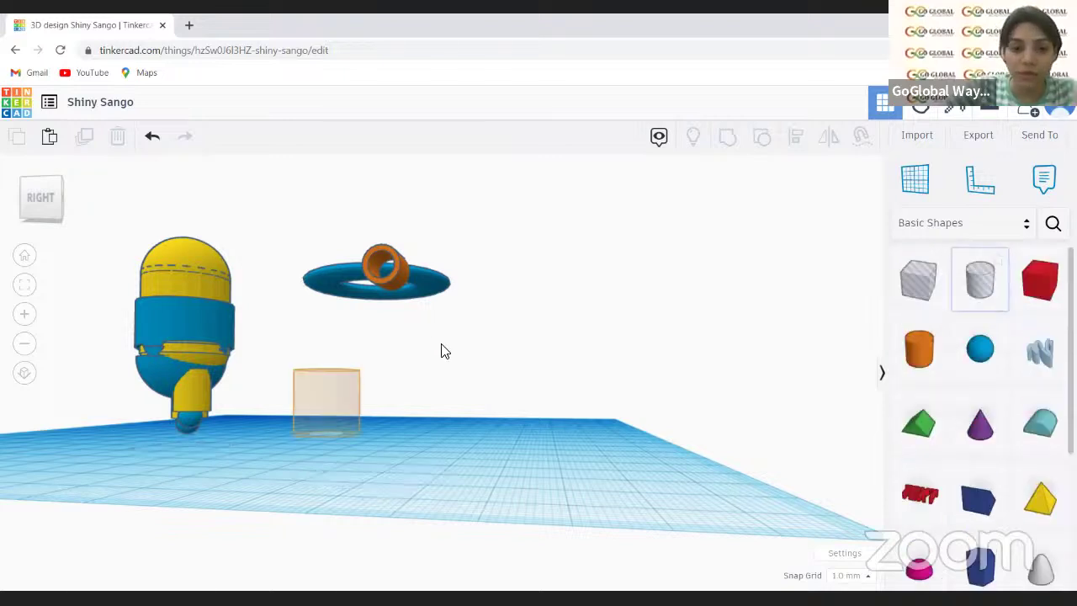
left_click_drag(377, 418, 377, 418)
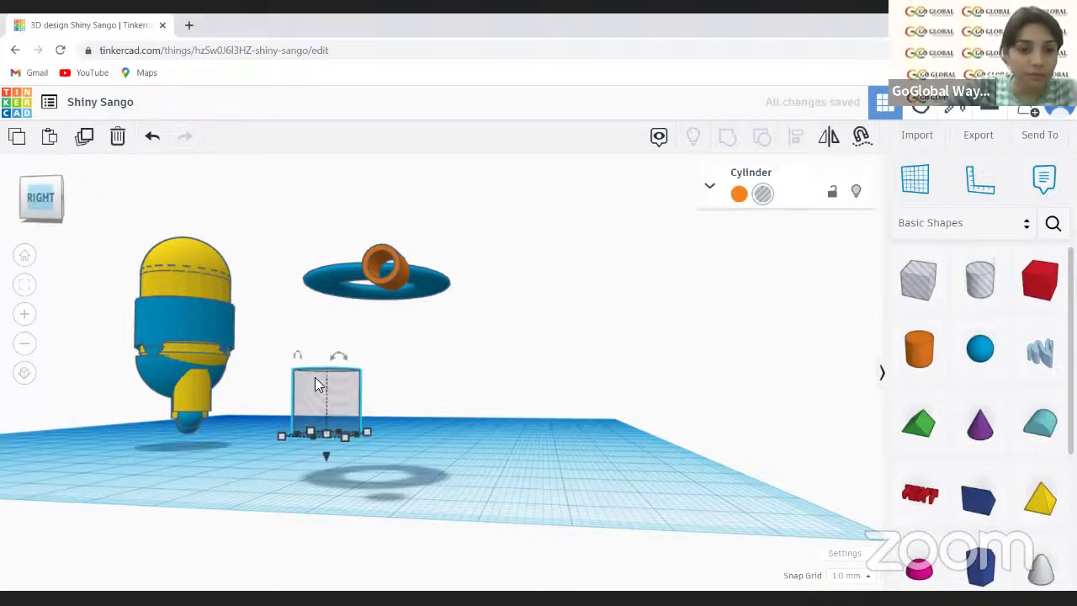
- Rotate the cylinder hole 90° so that it lies on its side
left_click(59, 198)
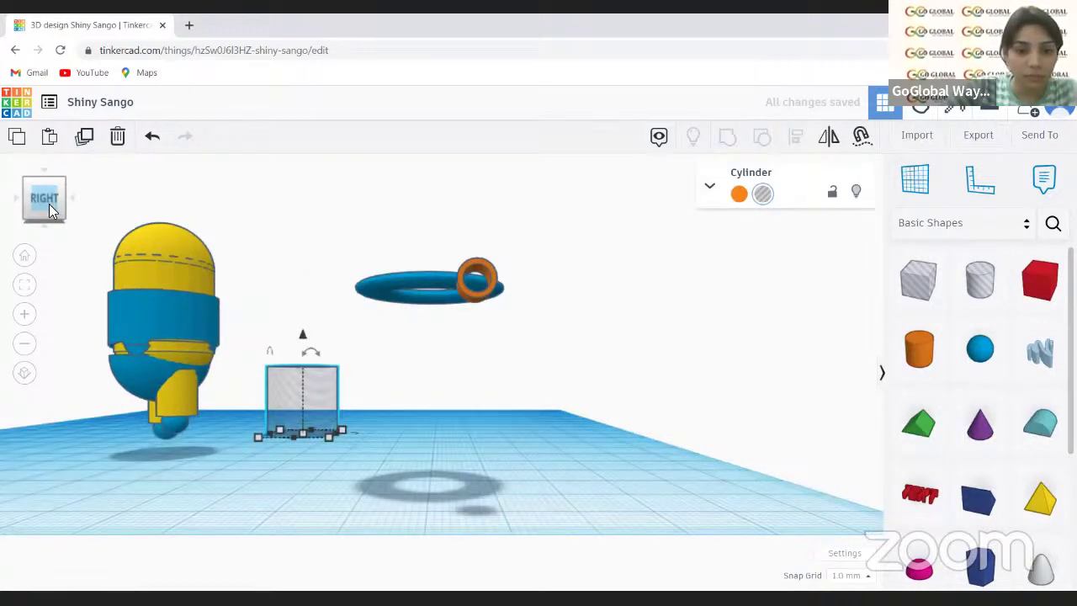
left_click_drag(49, 204, 50, 226)
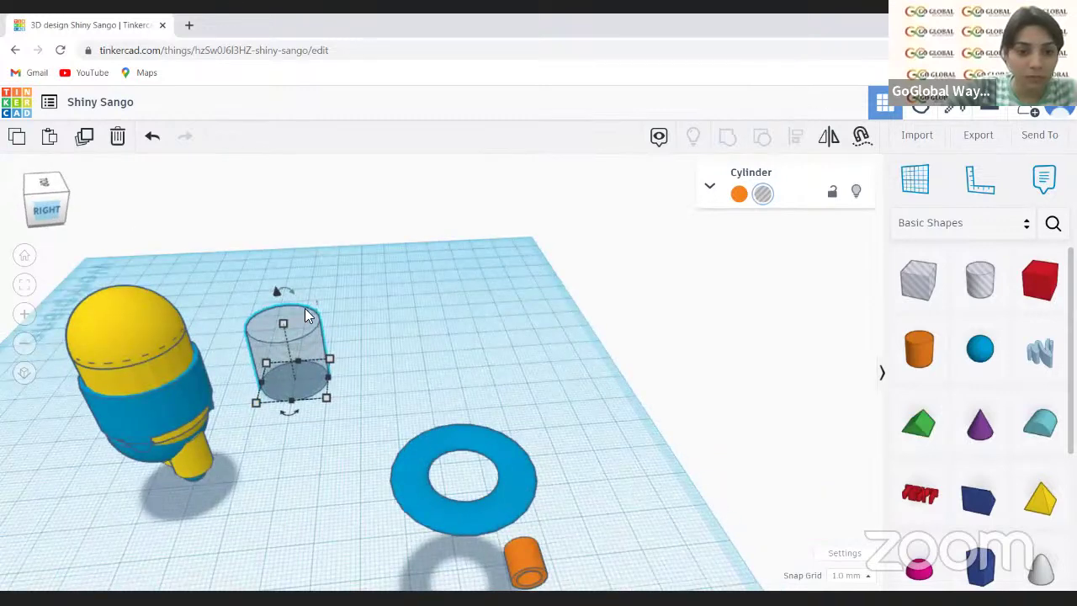
right_click_drag(304, 314, 313, 314)
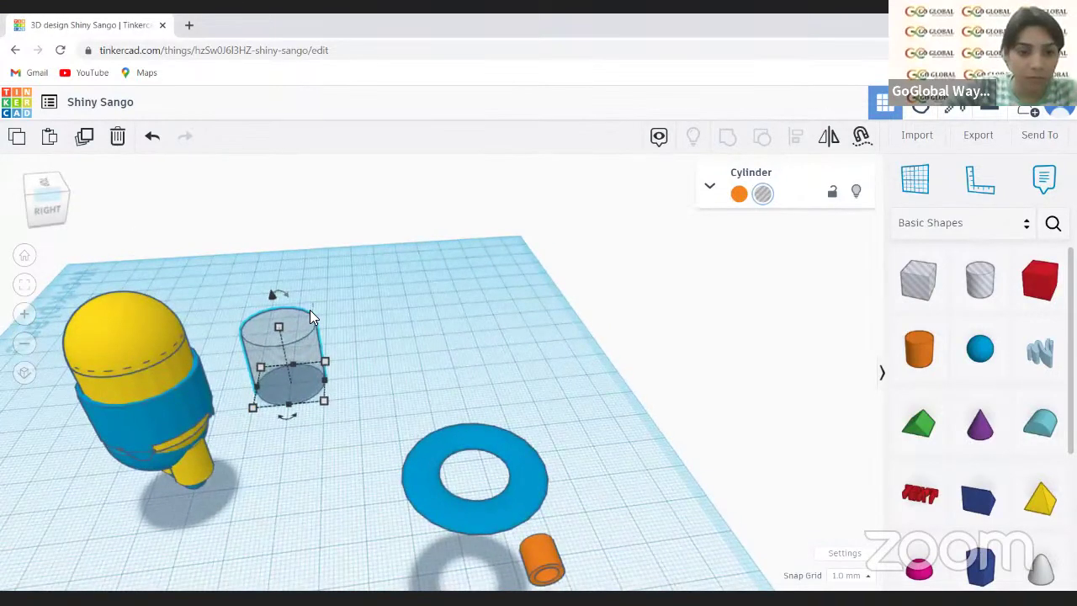
left_click(304, 324)
left_click(320, 322)
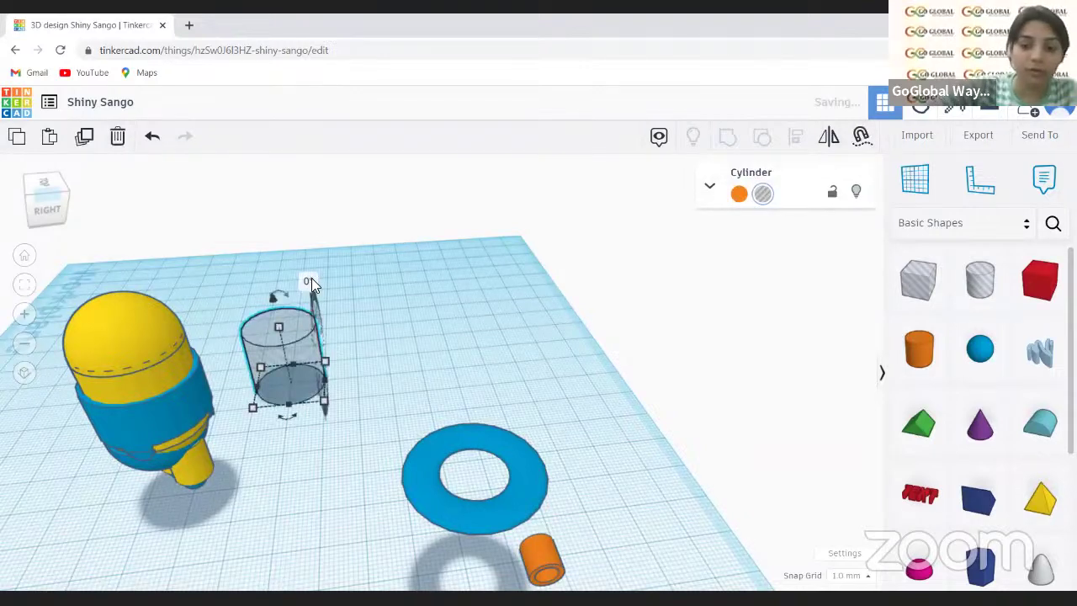
left_click(308, 281)
type("90")
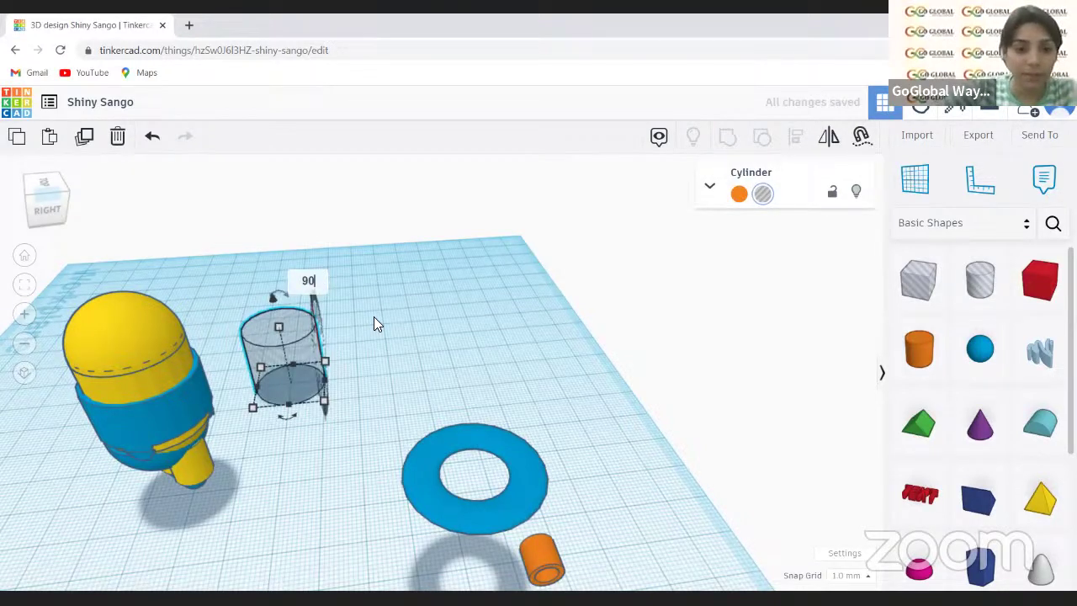
key("Return")
left_click(431, 377)
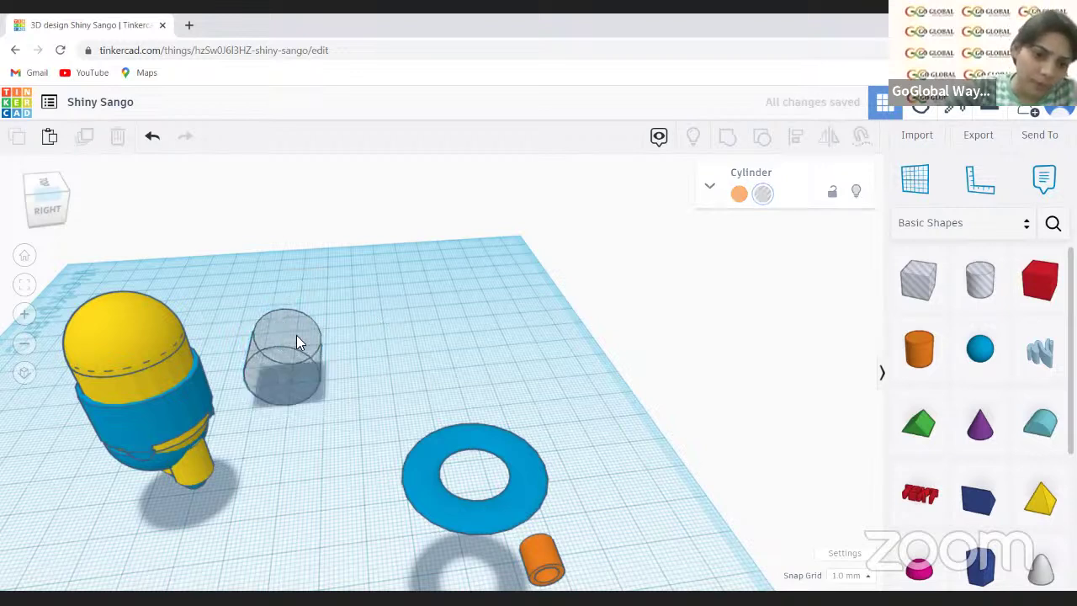
- Rotate the lying cylinder hole another 90° about its lengthwise axis
left_click(284, 313)
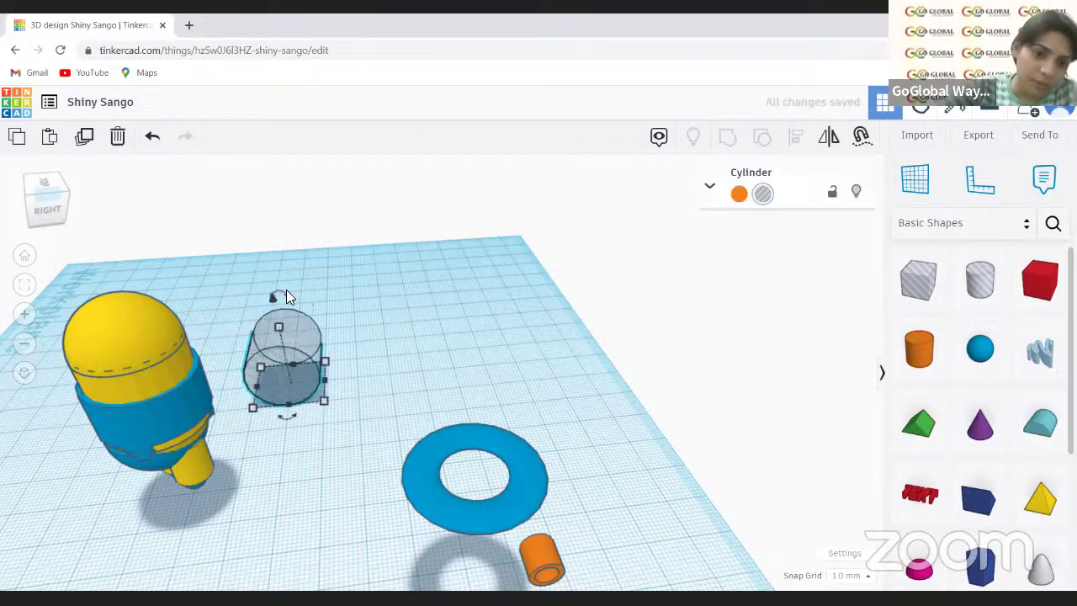
left_click(279, 272)
type("909")
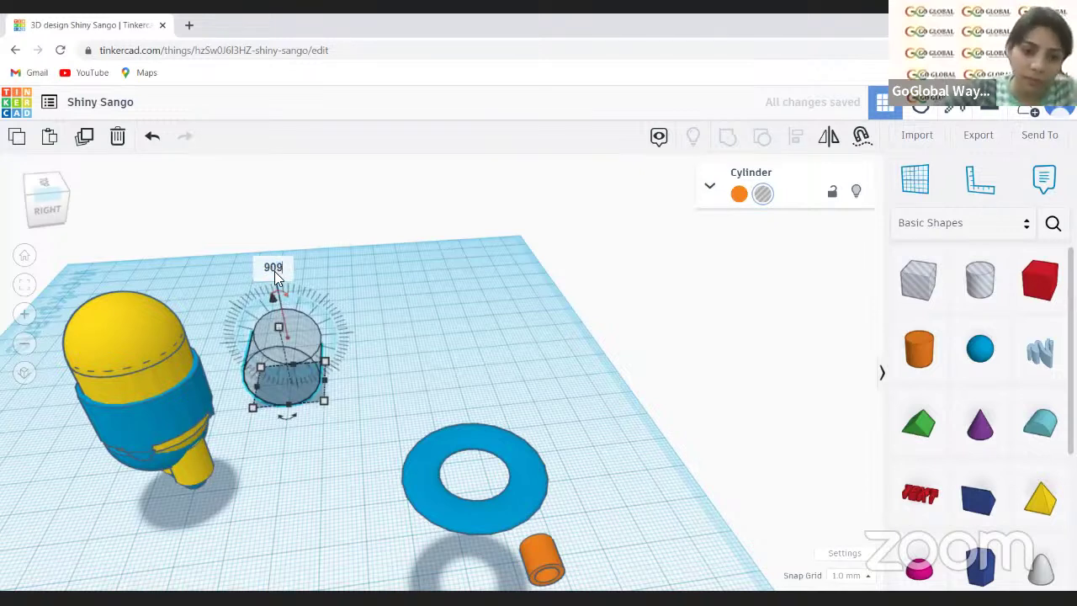
key("Return")
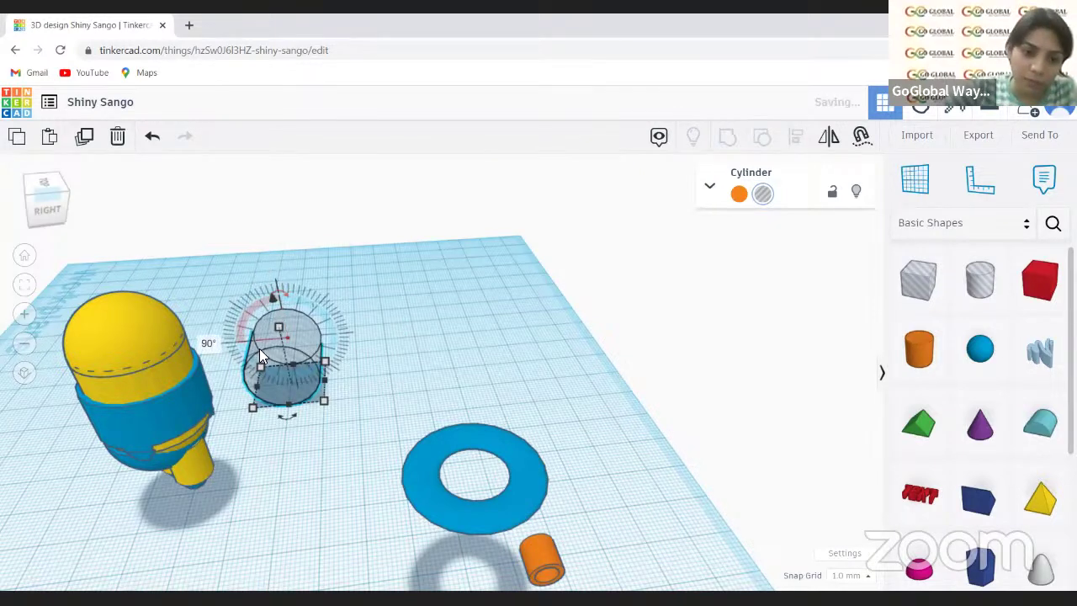
- Delete the rotated cylinder hole and add a new cylinder hole on the workplane behind the torus
left_click(221, 270)
left_click(152, 137)
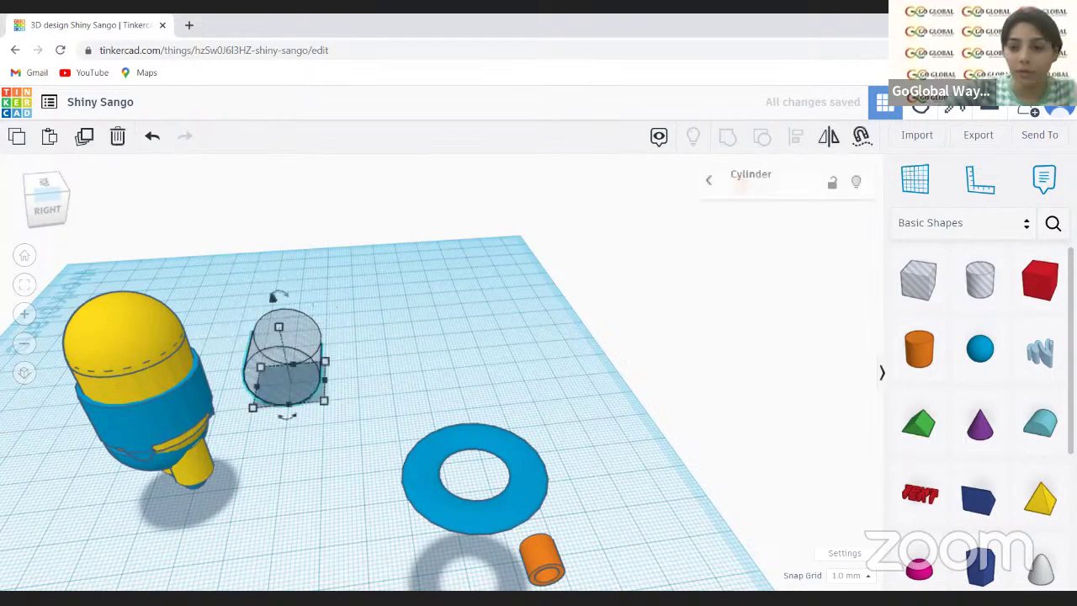
left_click(119, 138)
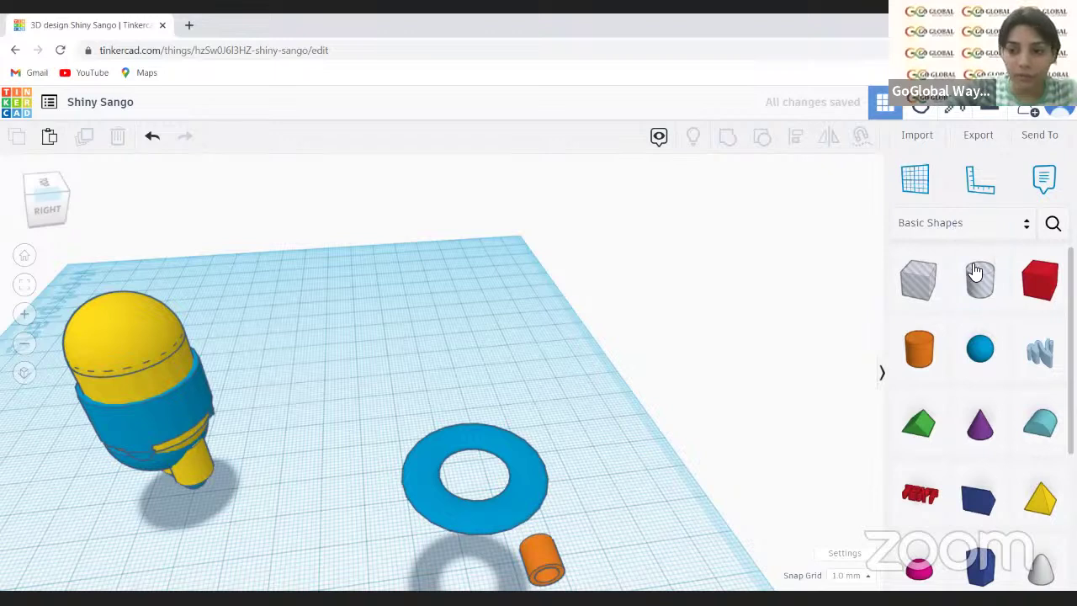
left_click_drag(979, 282, 561, 341)
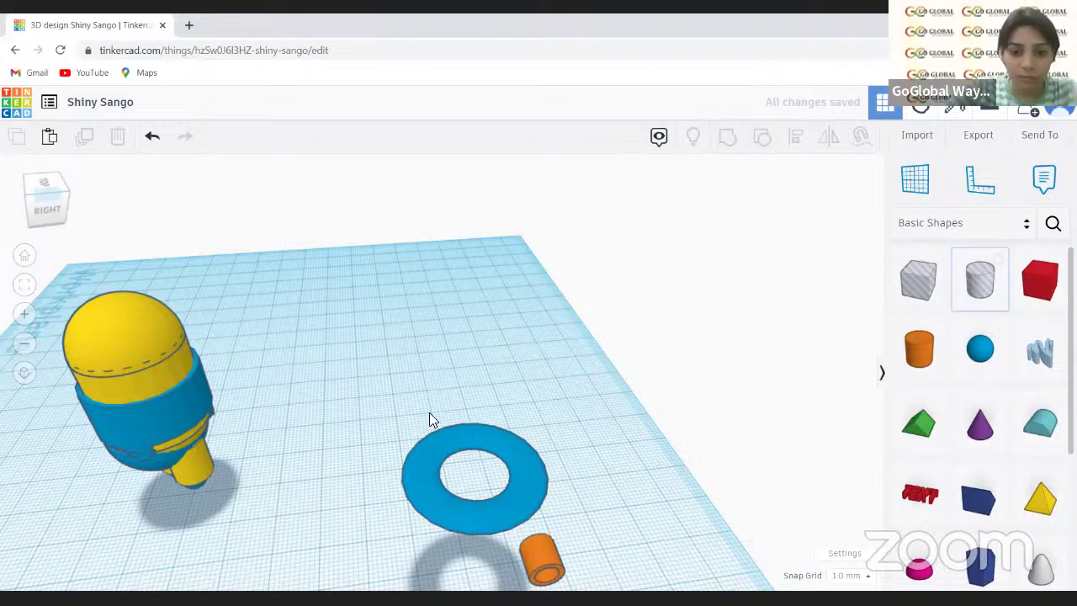
- Move the small orange tube closer to the torus so that it touches the outer edge
left_click(539, 547)
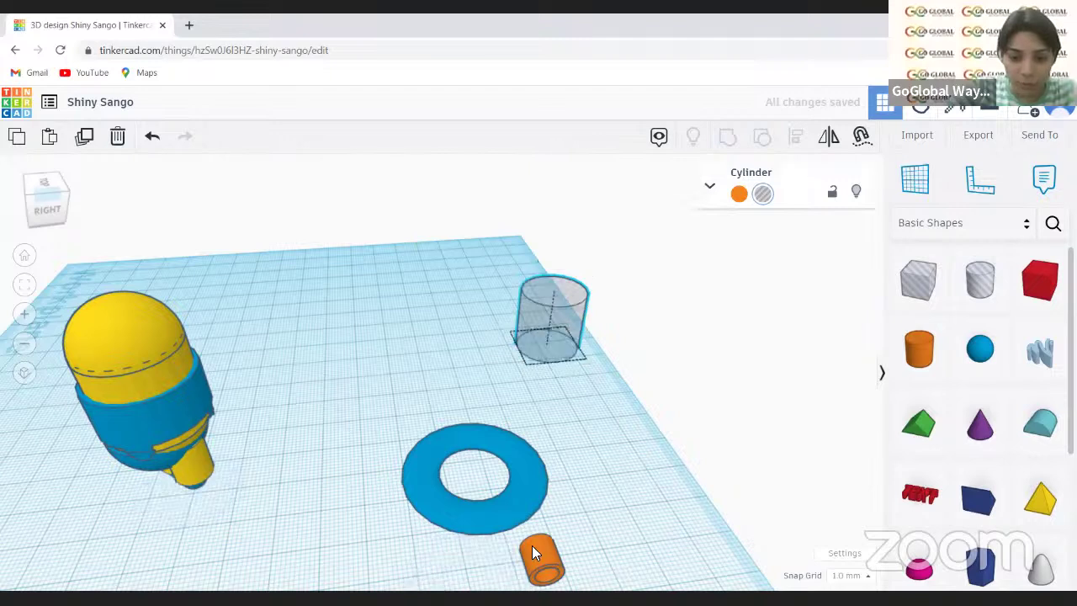
left_click_drag(528, 552, 505, 521)
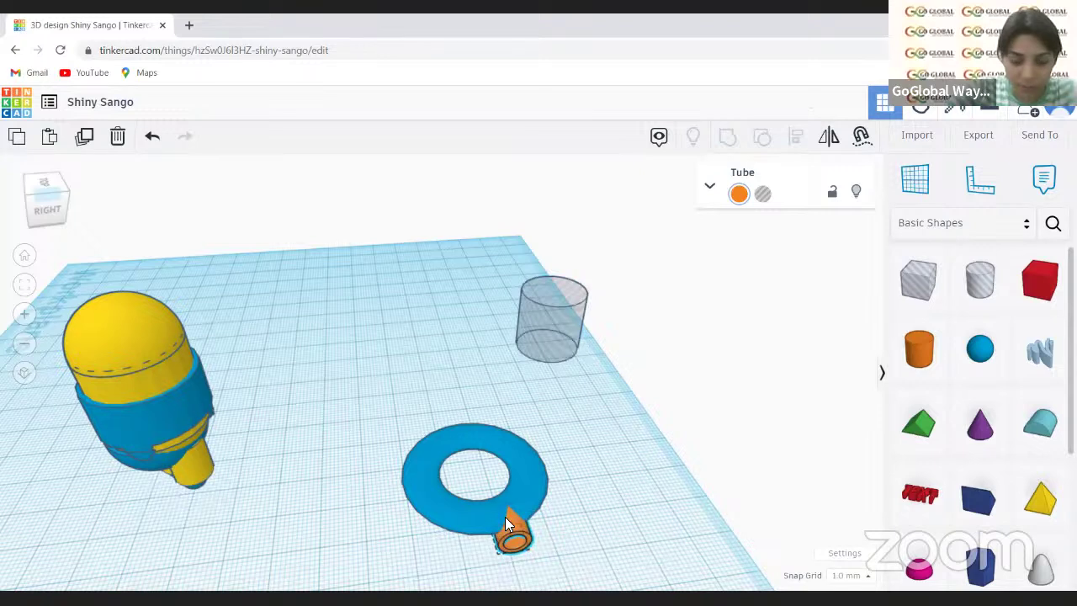
left_click_drag(505, 525, 505, 531)
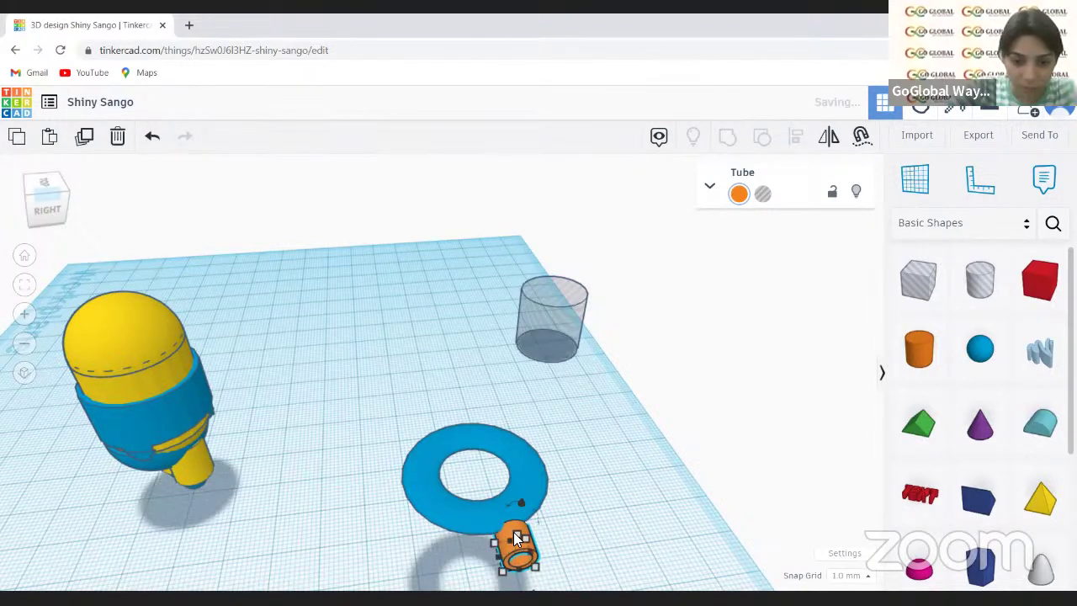
left_click(559, 504)
- Make the new cylinder a solid black shape and rotate it 90° onto its side
left_click(548, 327)
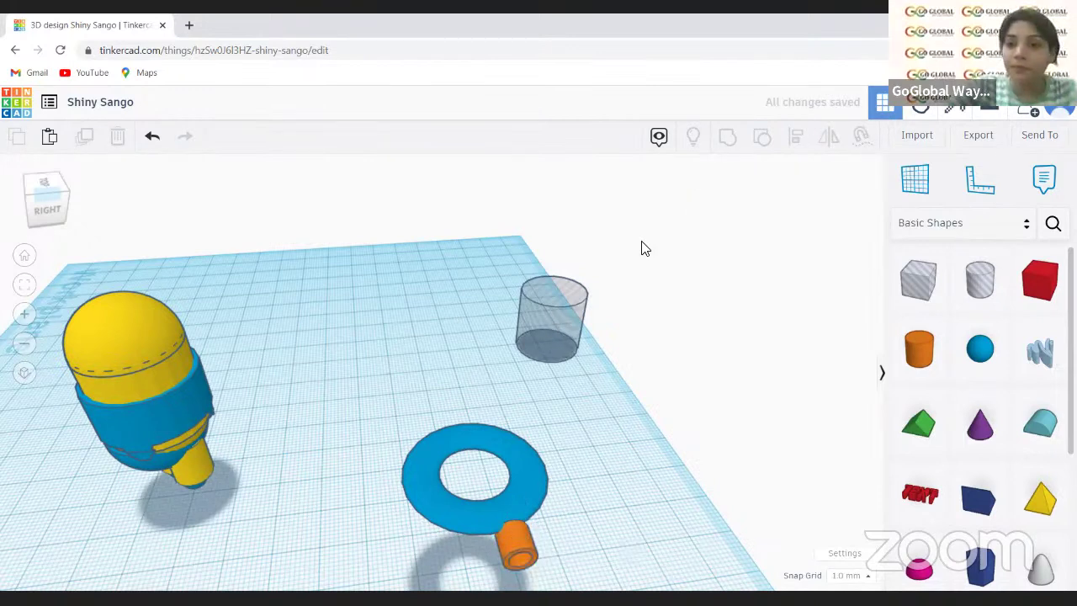
left_click(739, 195)
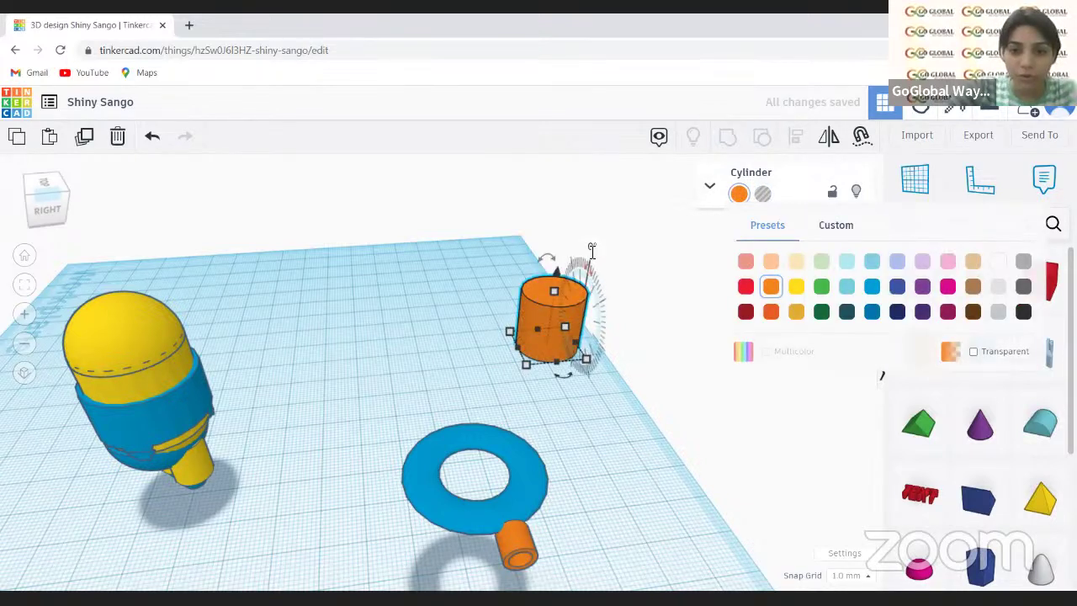
left_click(593, 251)
type("90")
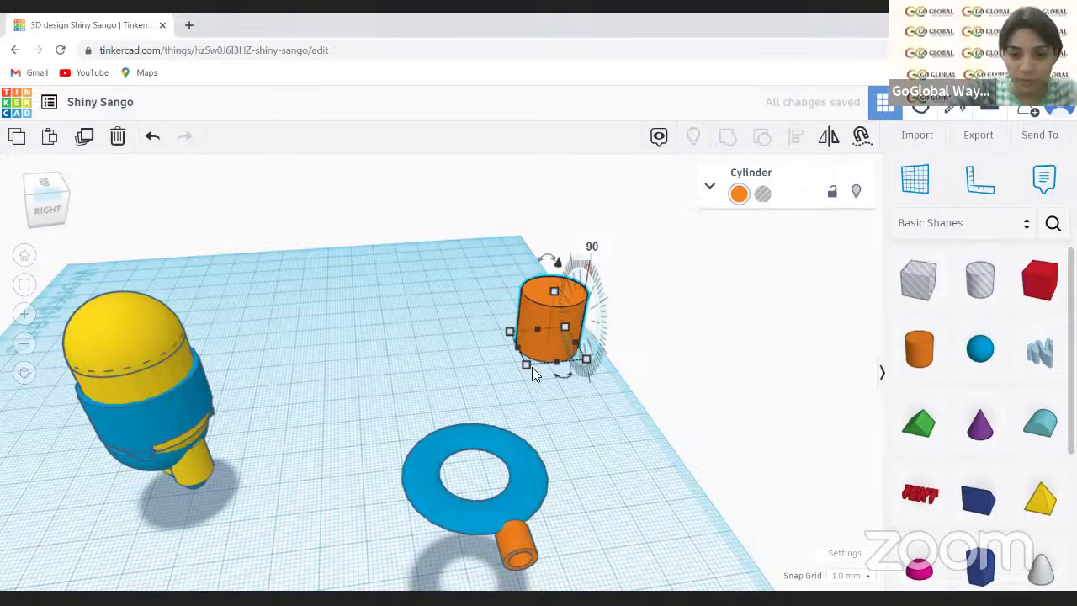
key("Return")
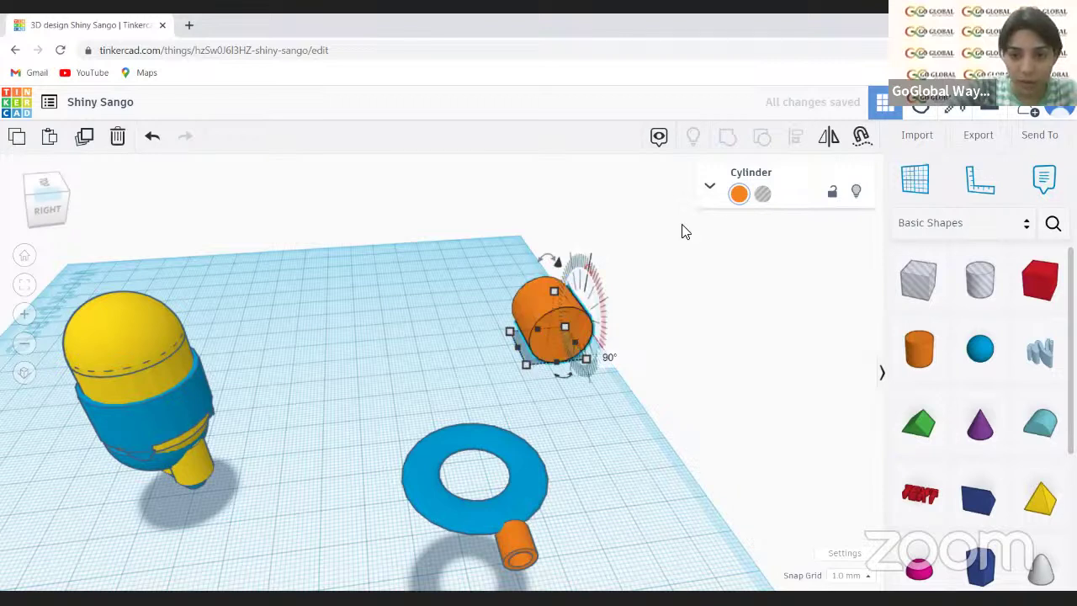
left_click(737, 196)
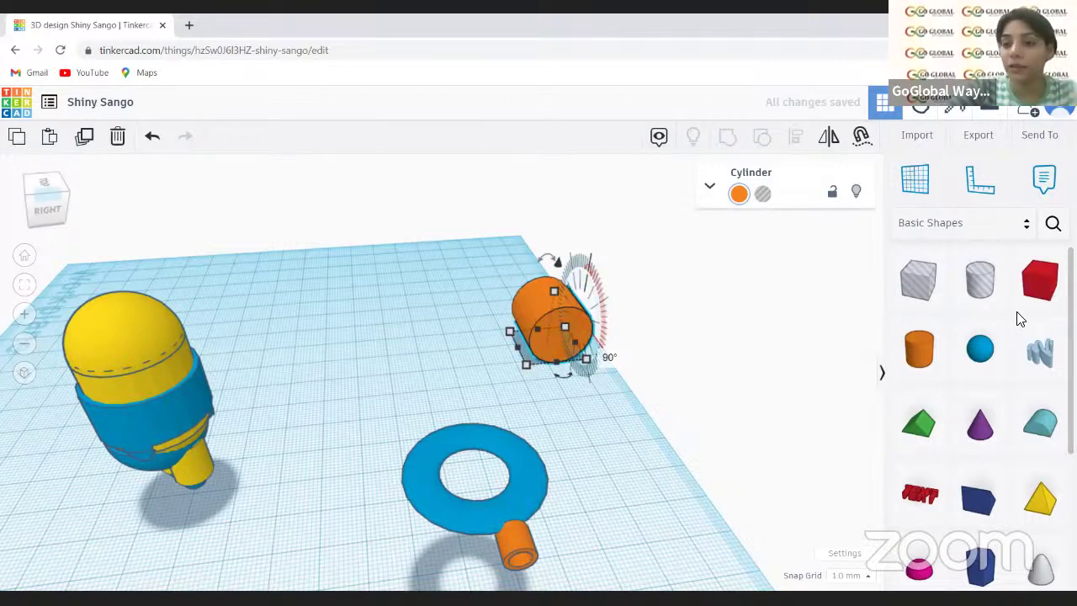
left_click(1023, 312)
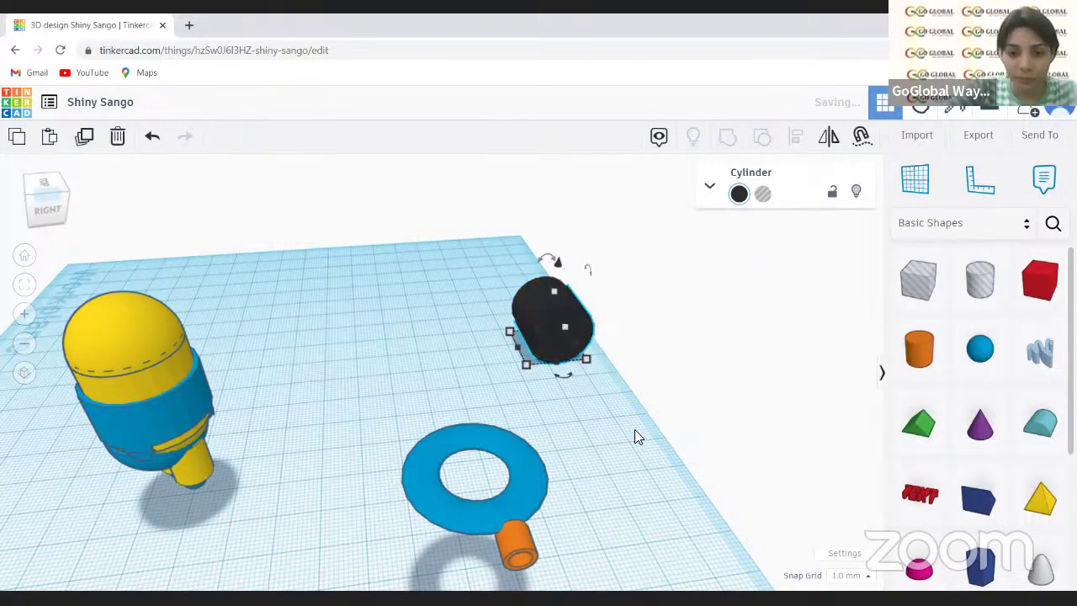
- Set the black cylinder's width and length to 3 mm each and reduce its height to about 7 mm
left_click(587, 359)
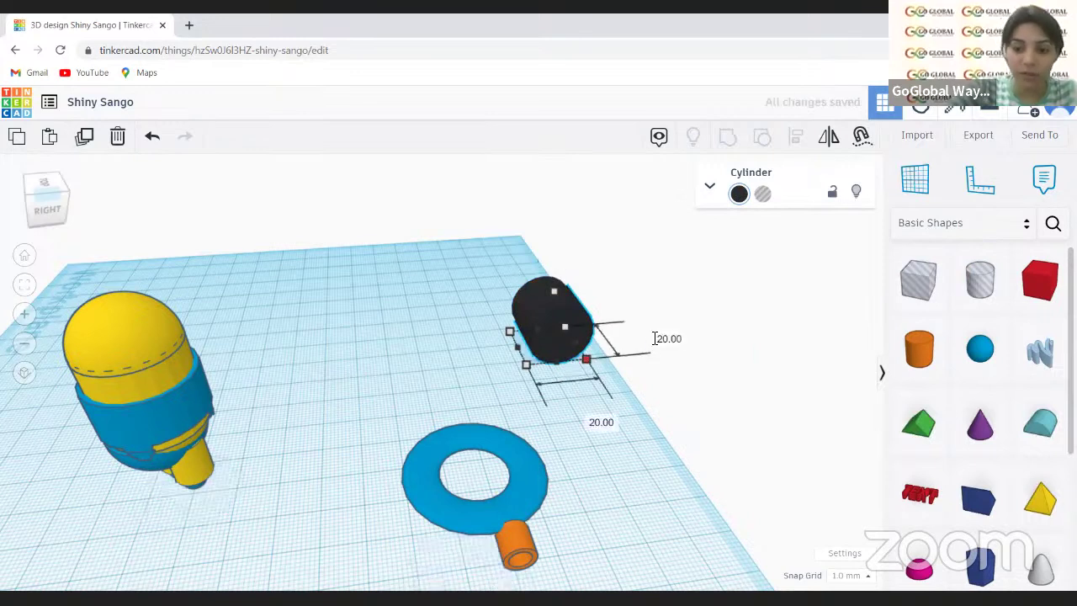
type("3")
key("Tab")
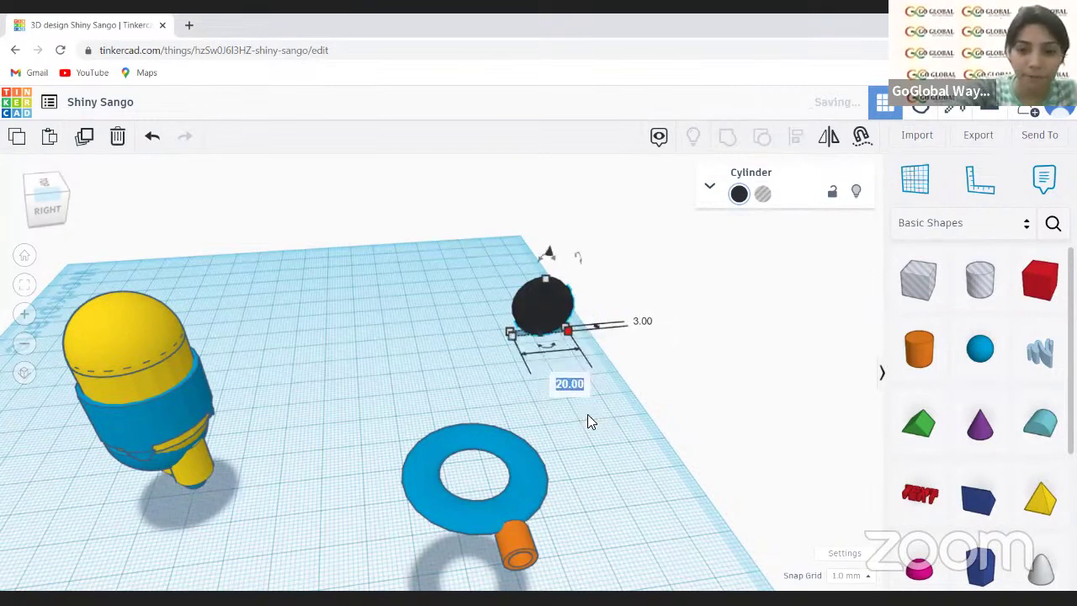
type("3")
key("Return")
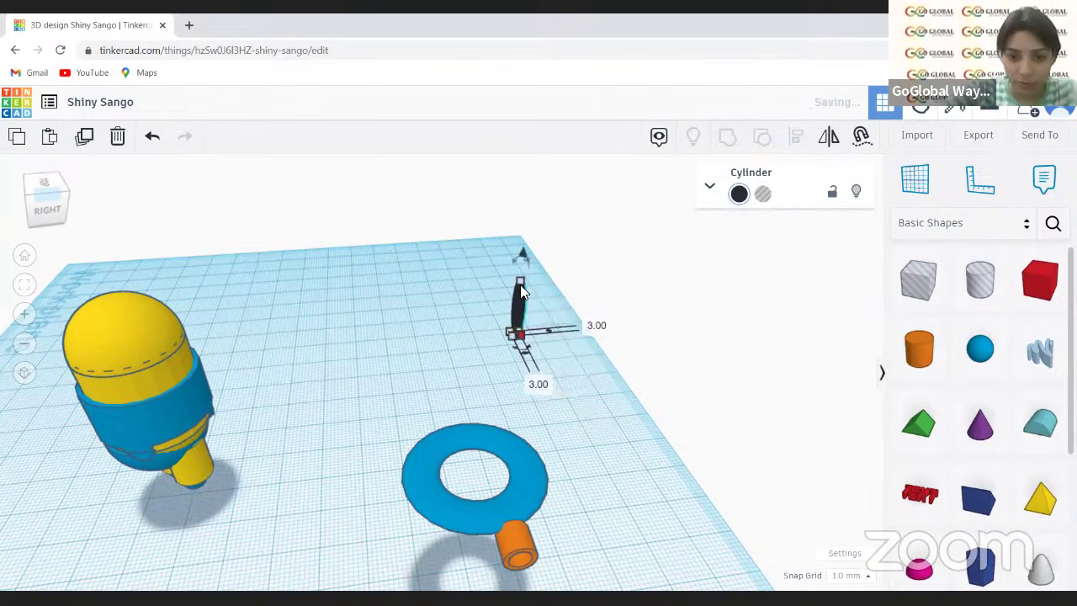
left_click_drag(523, 320, 454, 339)
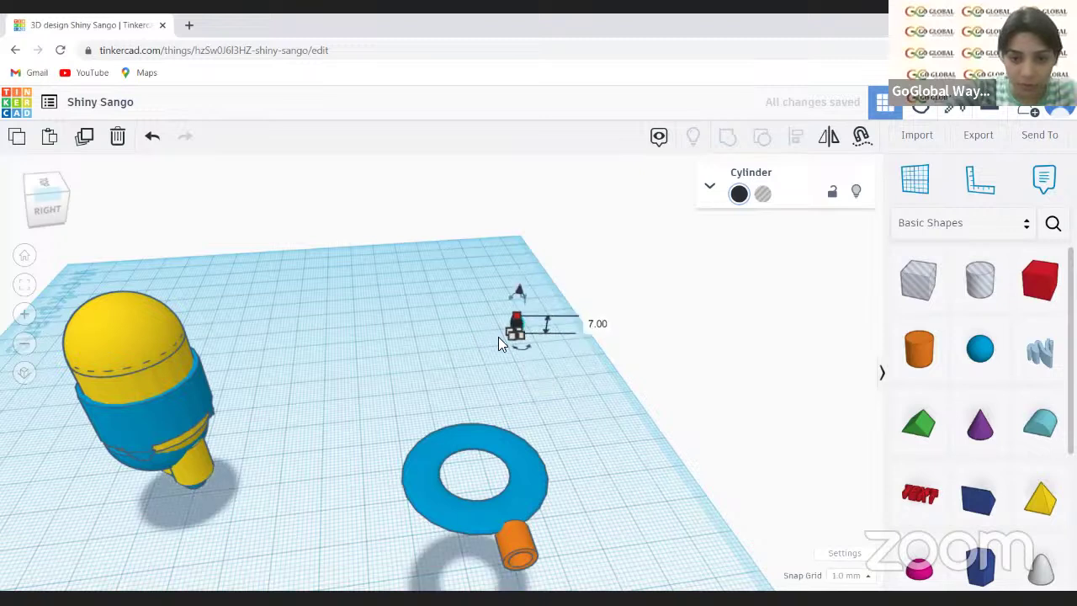
left_click(499, 336)
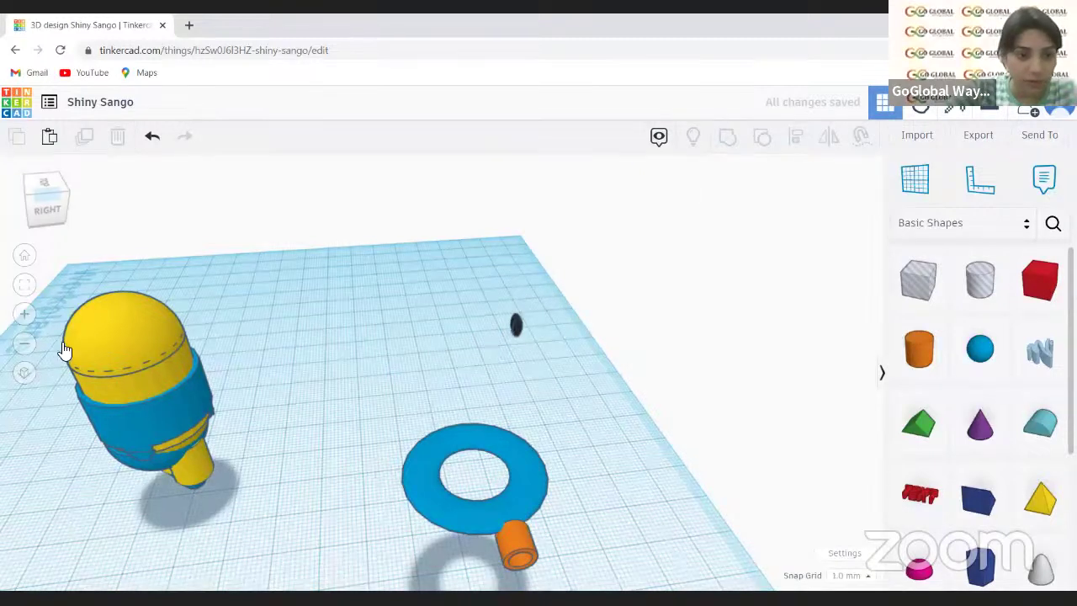
- Move the black cylinder over to the orange tube and raise it about 20 mm above the workplane
scroll(531, 337, "up", 2)
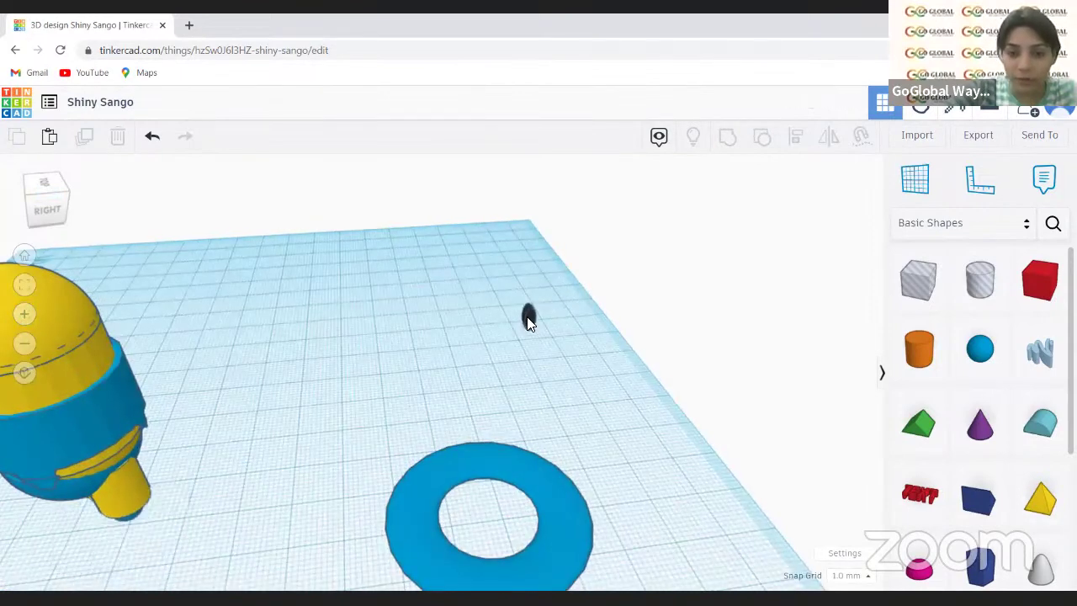
left_click(529, 320)
left_click_drag(527, 320, 537, 505)
left_click_drag(540, 551, 544, 538)
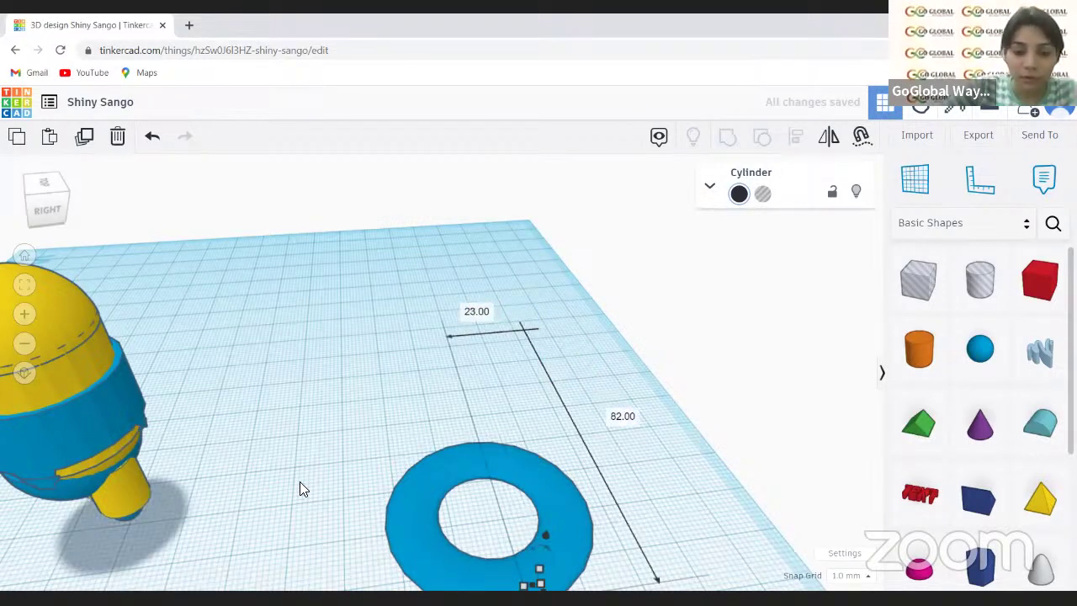
middle_click_drag(544, 421, 535, 280)
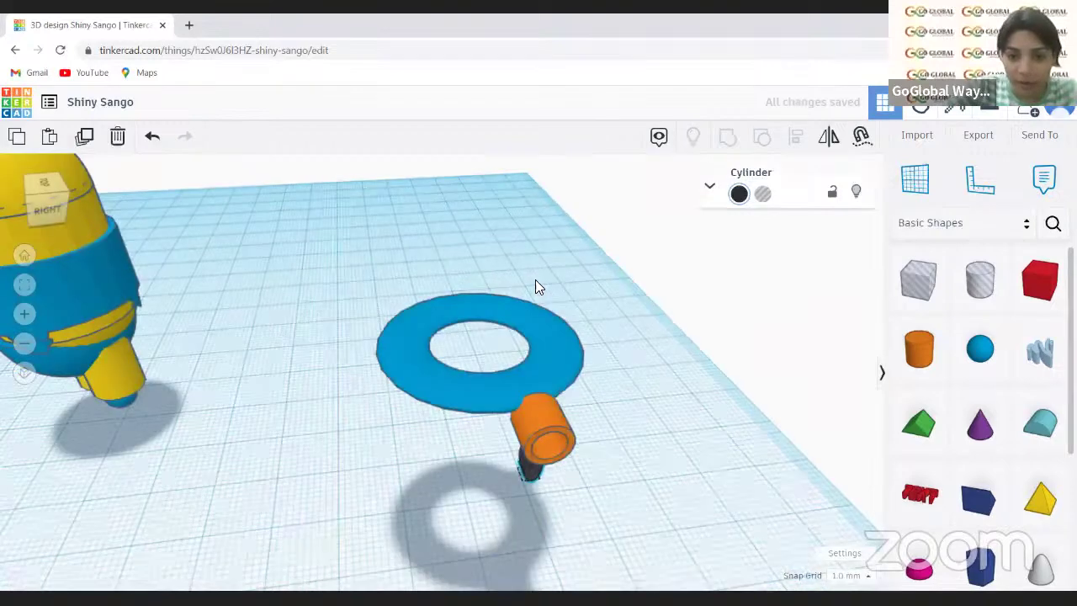
left_click_drag(531, 325, 534, 178)
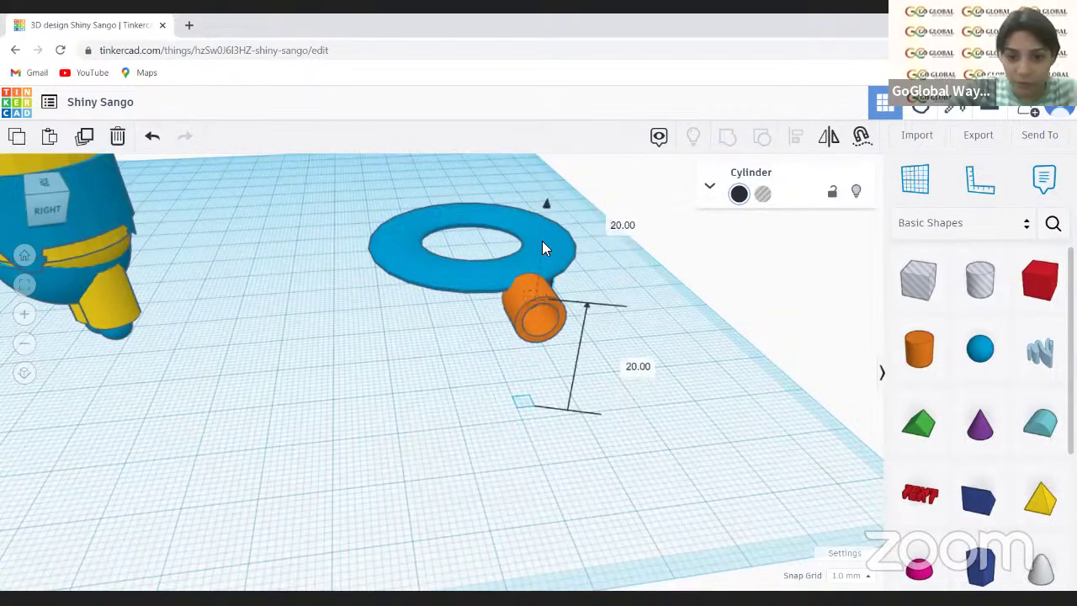
- Try to line up the black cylinder with the orange tube's opening by shifting its position and height
left_click_drag(541, 295, 508, 335)
left_click_drag(532, 380, 535, 362)
mouse_move(533, 319)
left_mouse_down()
mouse_move(525, 221)
mouse_move(525, 283)
left_mouse_up()
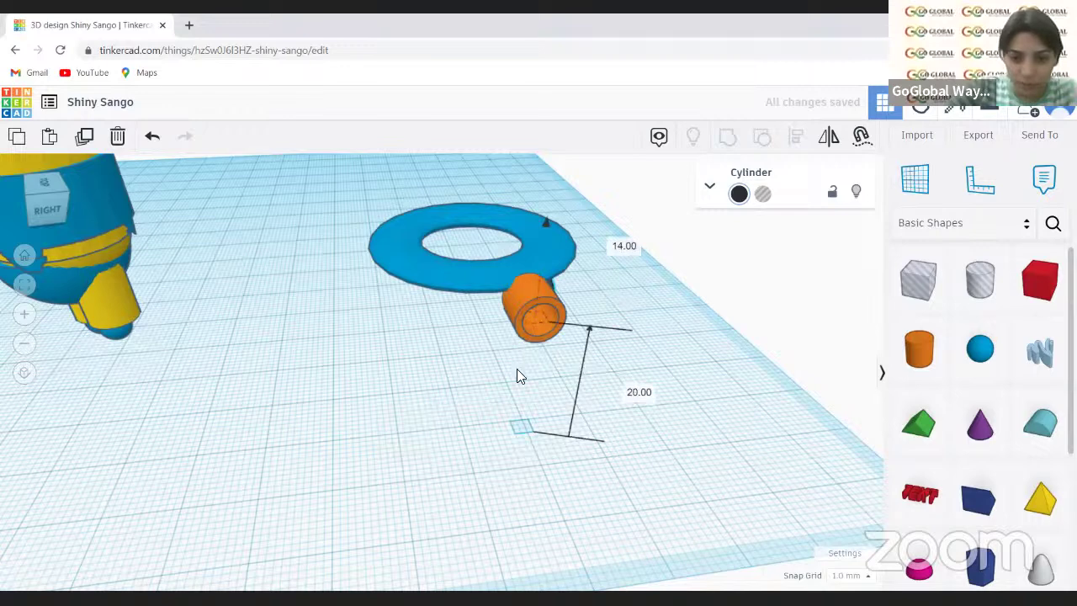
left_click_drag(542, 382, 541, 332)
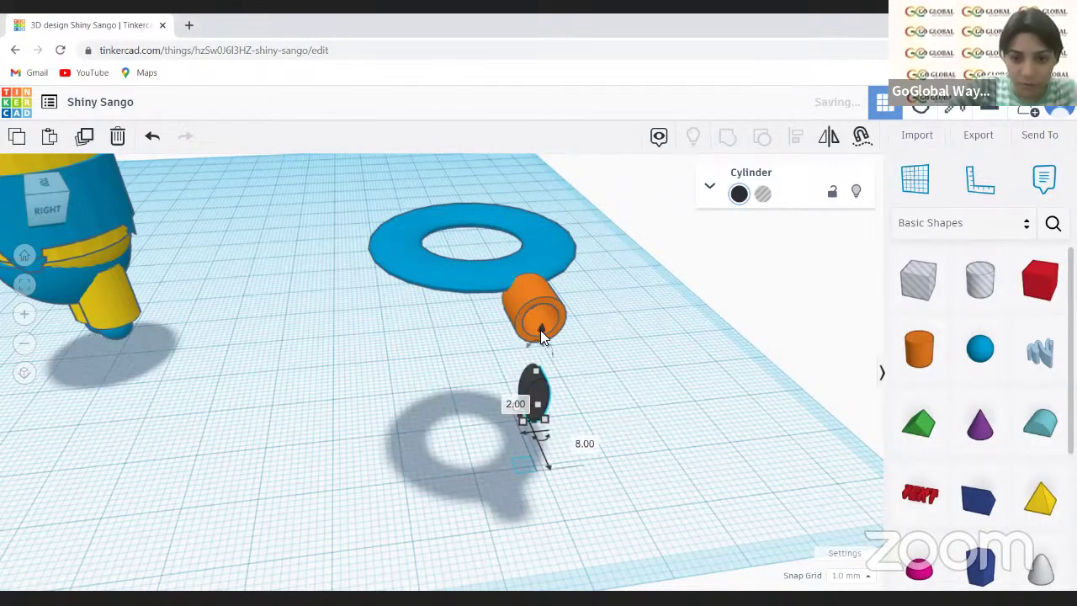
- Reposition the black cylinder just below the orange tube and resize its base to 3 mm by 3 mm
mouse_move(533, 242)
left_mouse_down()
mouse_move(527, 216)
mouse_move(526, 249)
left_mouse_up()
left_click_drag(516, 336, 534, 348)
left_click_drag(533, 266, 537, 395)
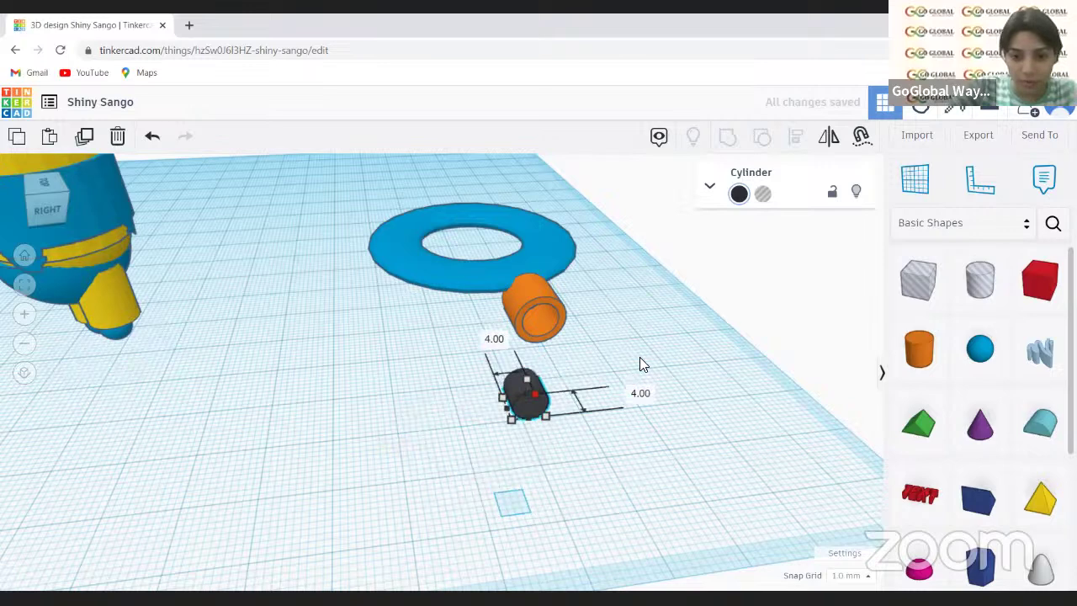
left_click(528, 405)
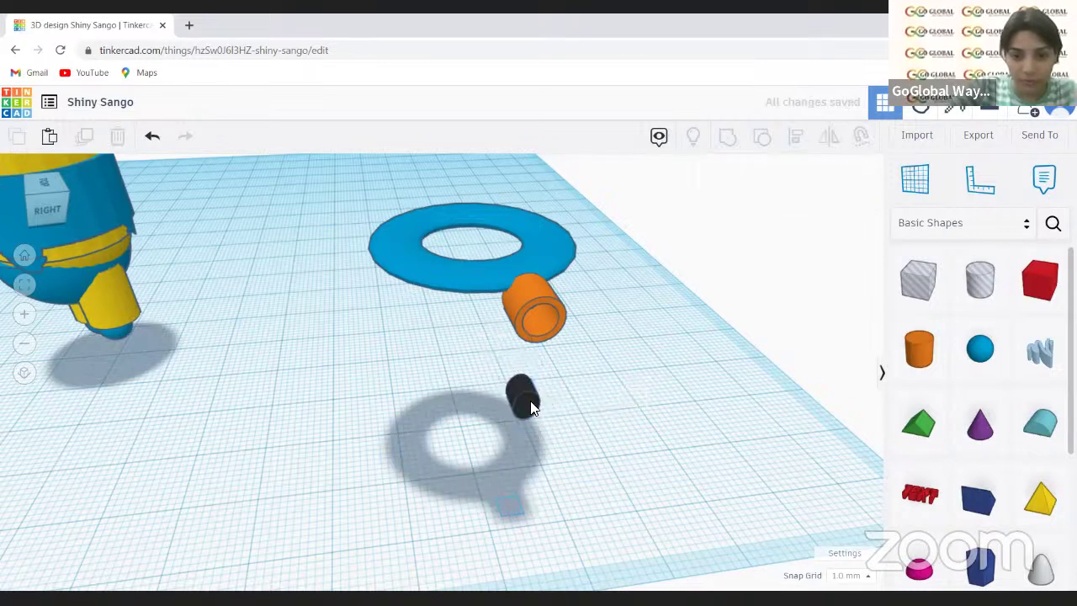
left_click(527, 413)
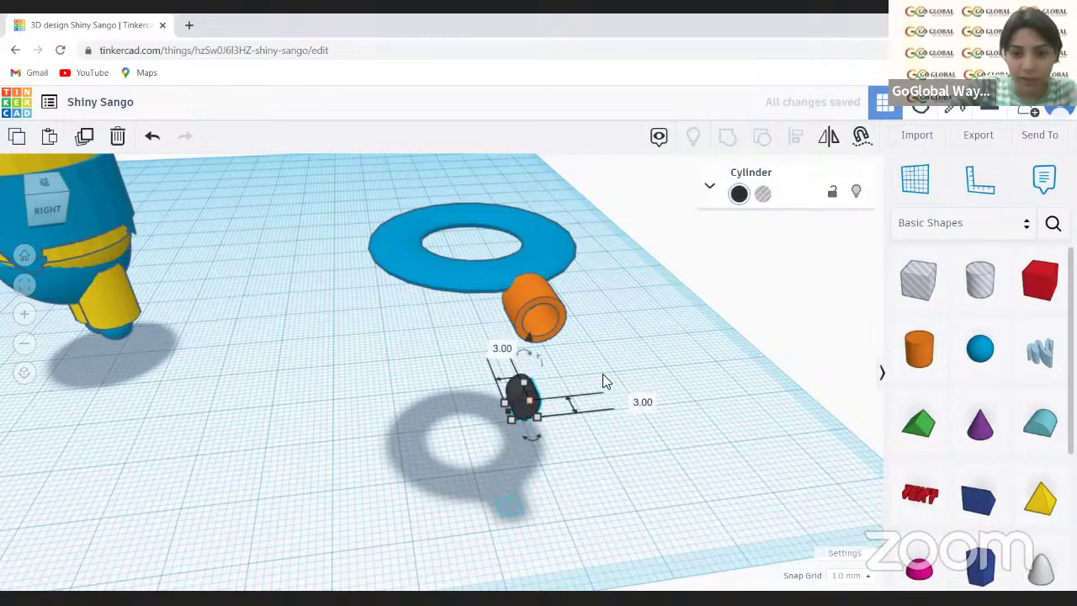
- Raise the black cylinder 11 mm so that it sits inside the orange tube's opening
left_click(529, 402)
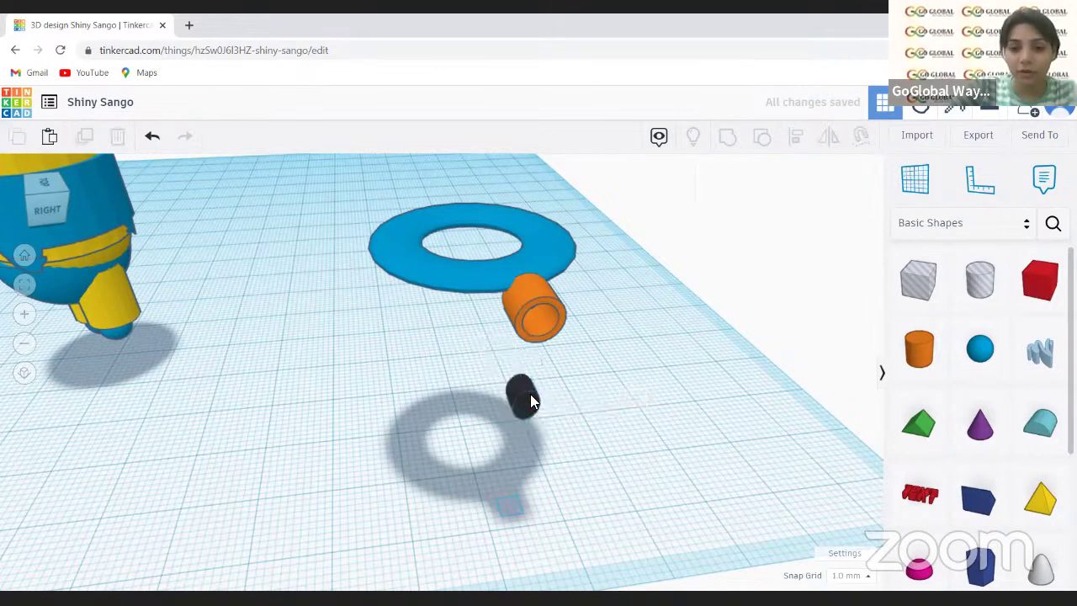
left_click(530, 399)
mouse_move(532, 390)
left_mouse_down()
mouse_move(545, 321)
mouse_move(533, 392)
left_mouse_up()
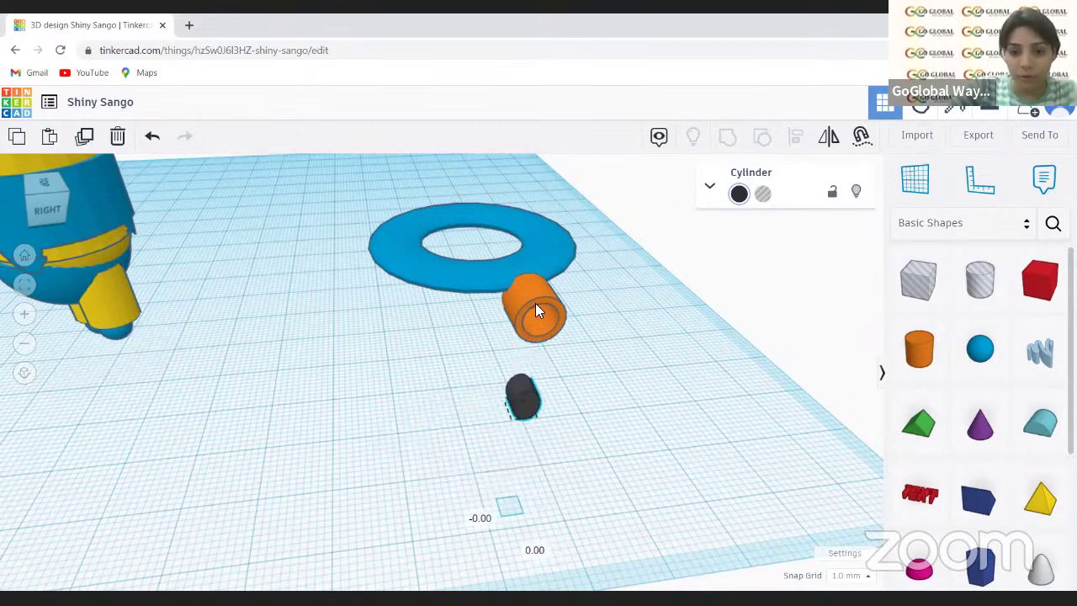
key("ctrl+Up")
key("ctrl+Up")
key("ctrl+Up")
key("ctrl+Up")
key("ctrl+Up")
key("ctrl+Up")
key("ctrl+Up")
key("ctrl+Up")
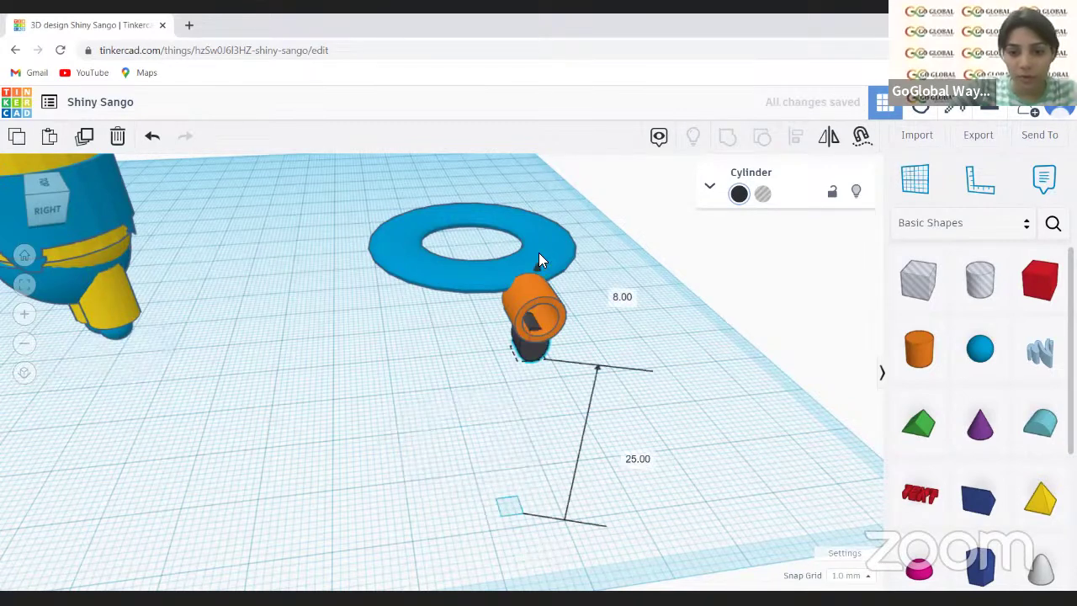
key("ctrl+Up")
key("ctrl+Up")
key("ctrl+Up")
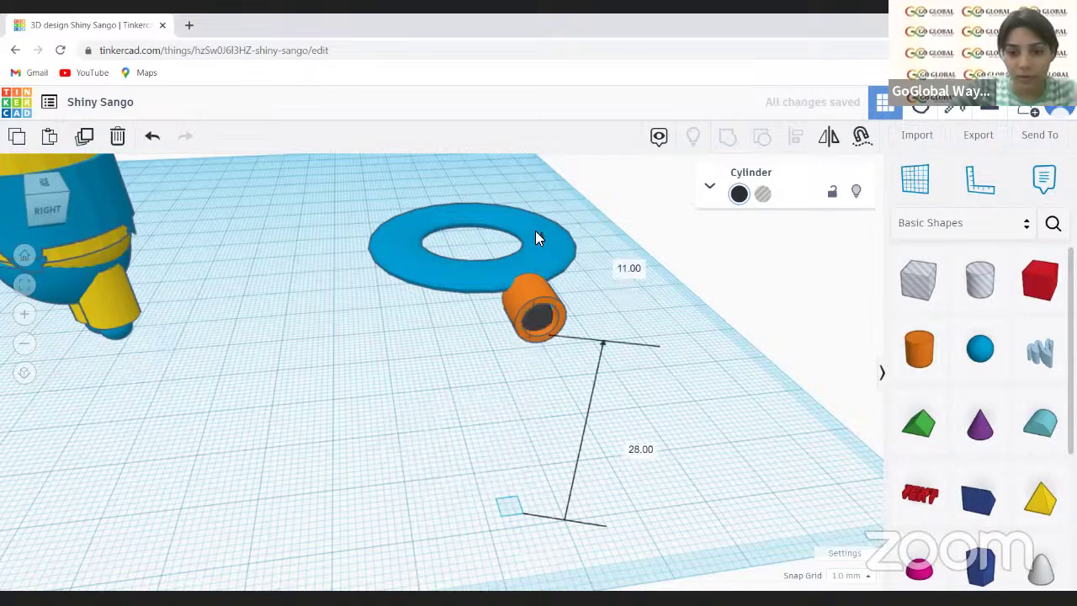
key("ctrl+Up")
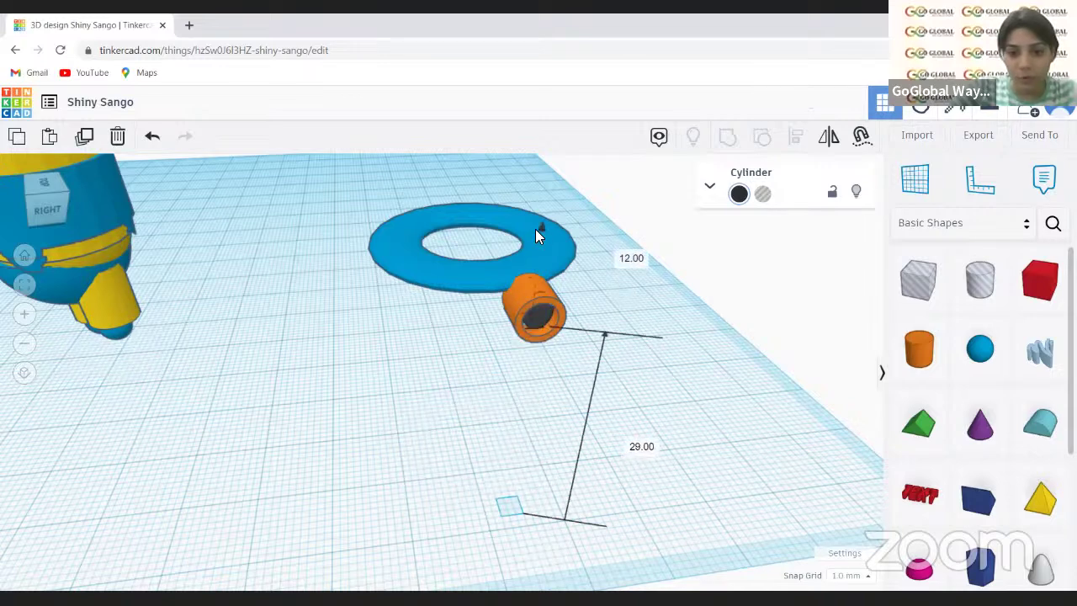
key("ctrl+Down")
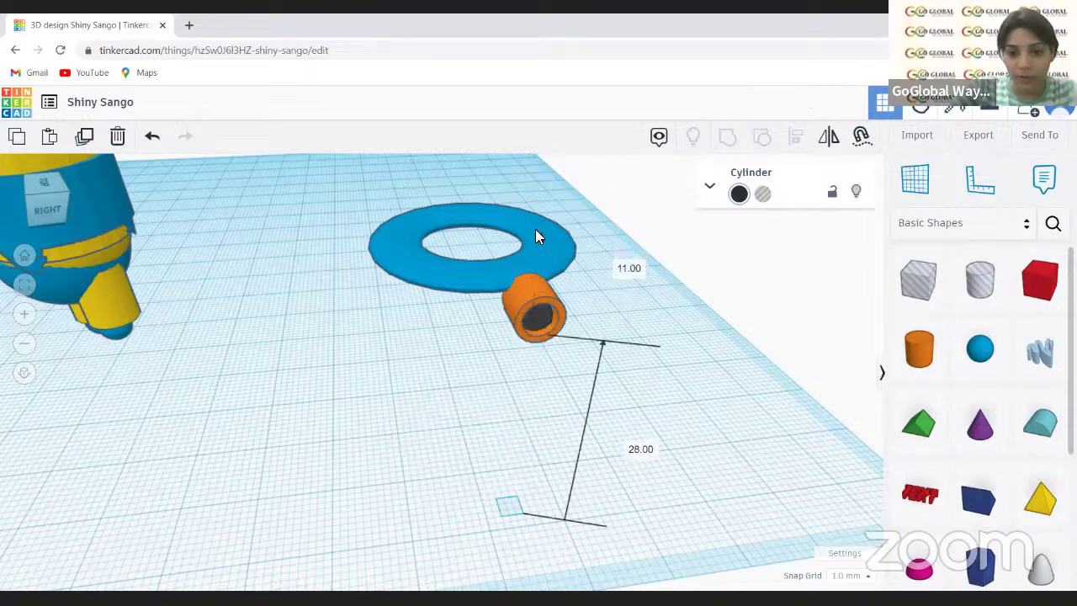
left_click(421, 364)
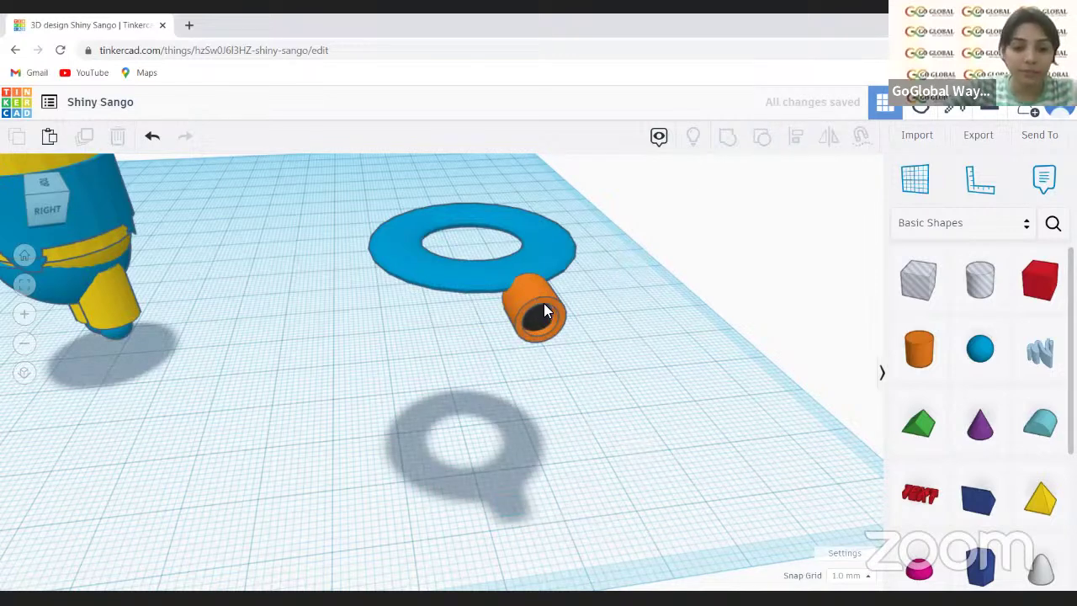
- Duplicate the orange tube together with its black cylinder and shift the copy 6 mm sideways to form a second eyepiece
left_click_drag(538, 301, 539, 326)
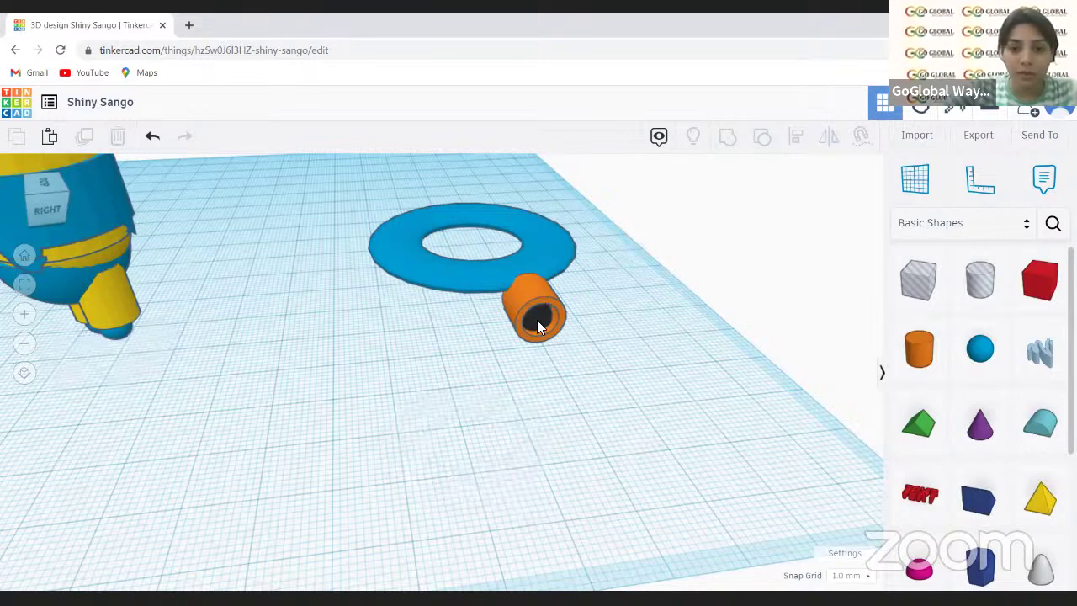
left_click(540, 318, "shift")
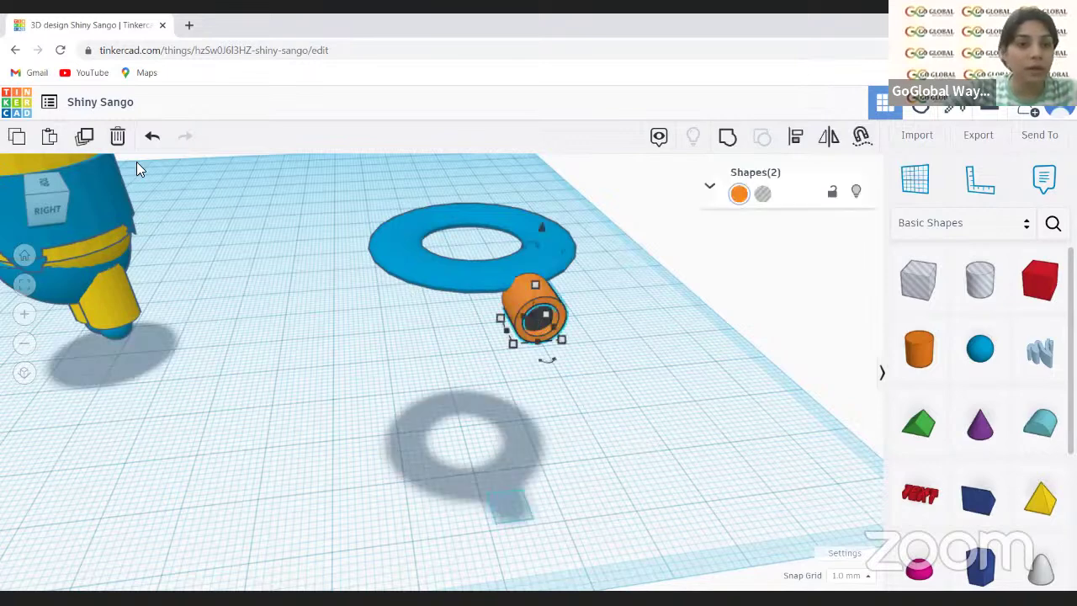
left_click(86, 137)
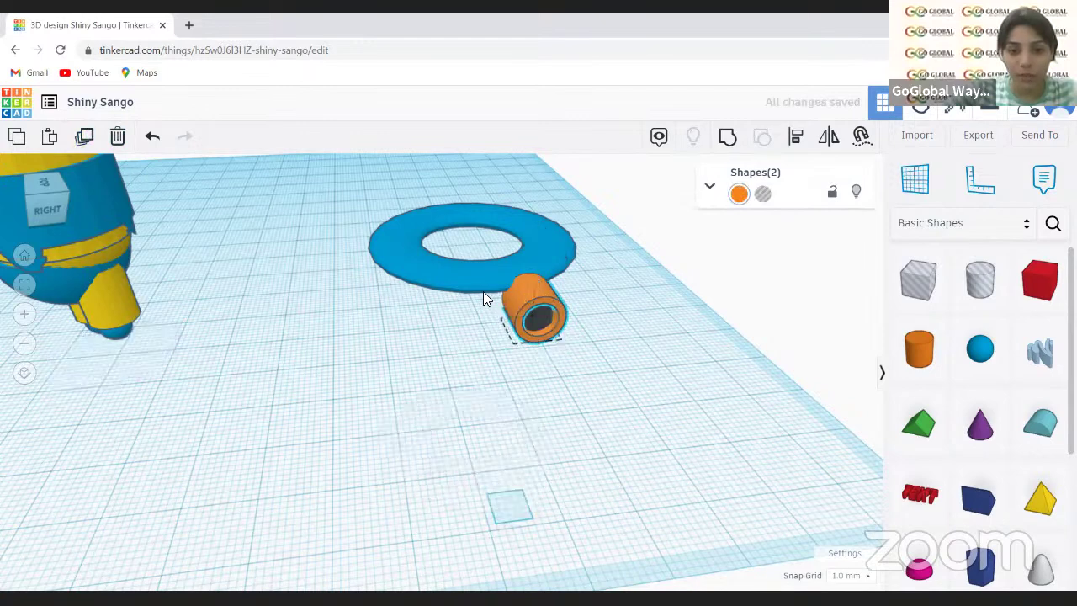
key("Left")
key("Left")
key("Left")
key("Left")
key("Left")
key("Left")
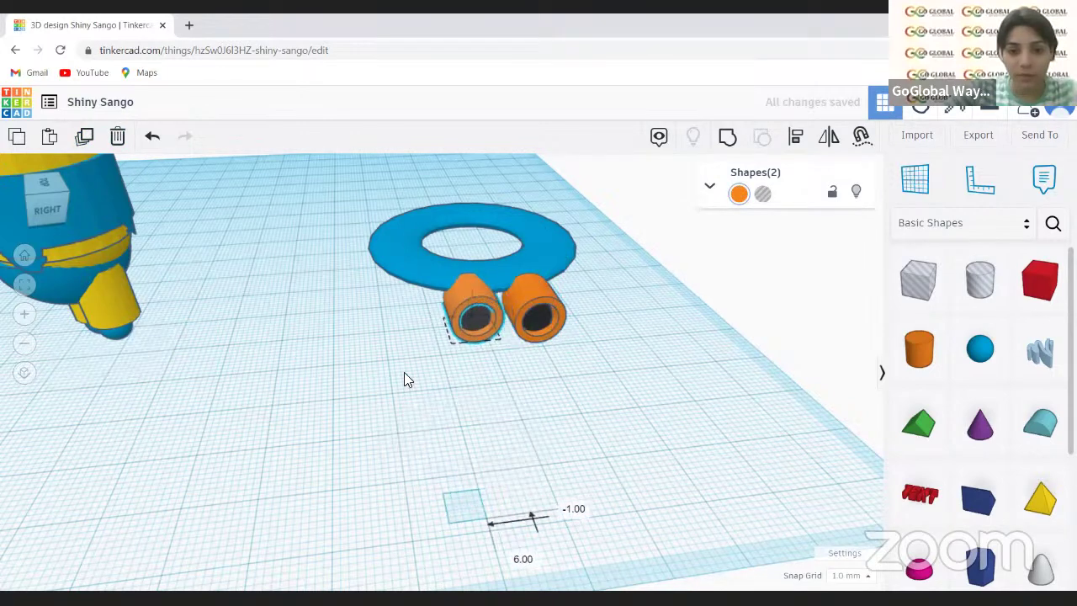
left_click(126, 429)
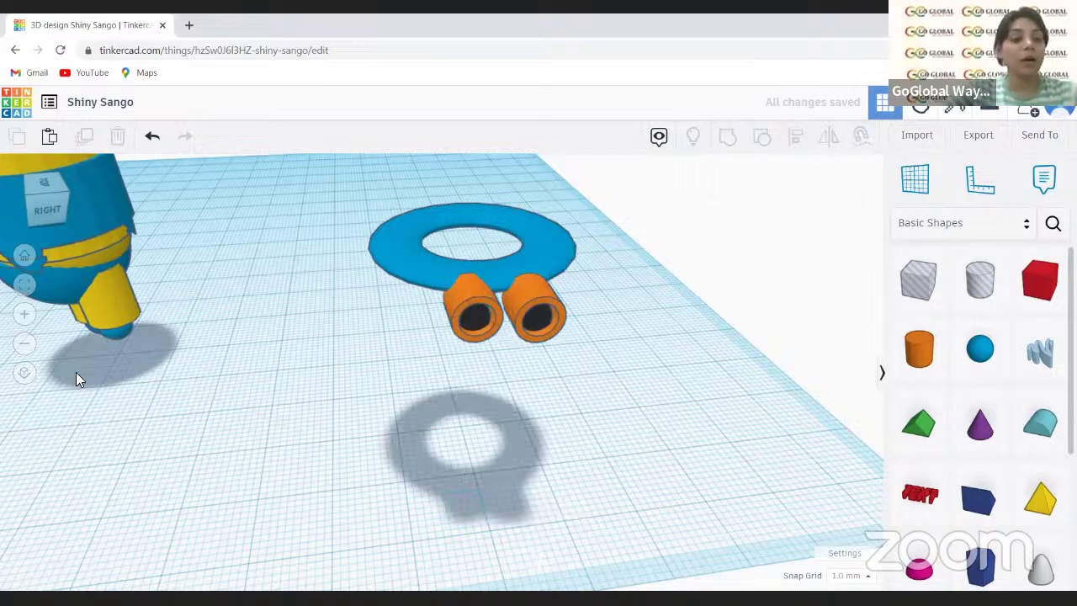
- Select the torus strap with both orange tubes and black pupils and move them together over to the character's body
left_click(24, 343)
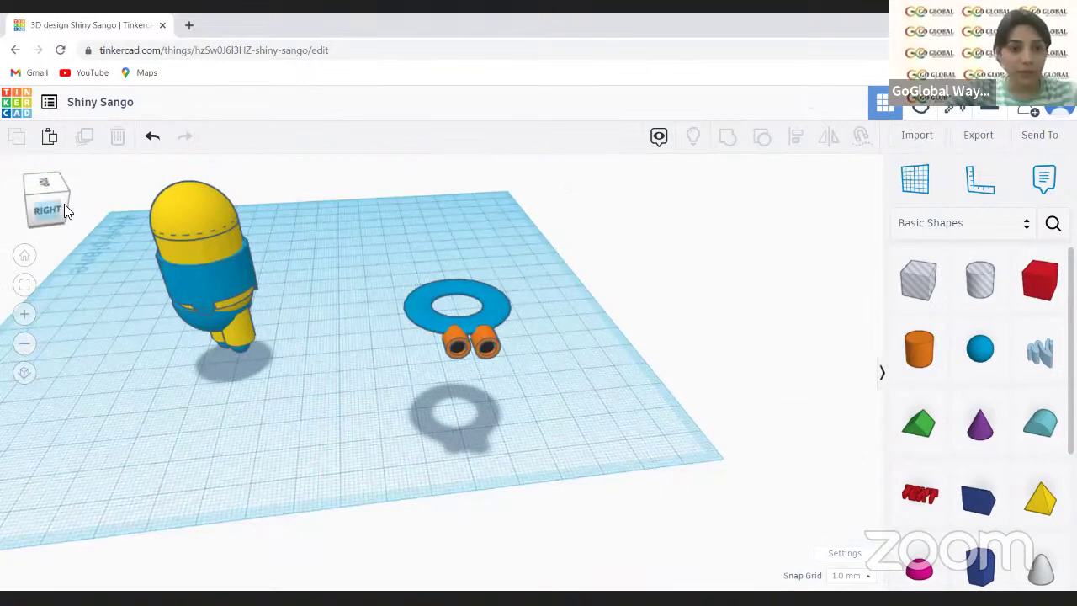
left_click(64, 206)
mouse_move(67, 202)
left_mouse_down()
mouse_move(82, 205)
mouse_move(69, 213)
left_mouse_up()
left_click(64, 205)
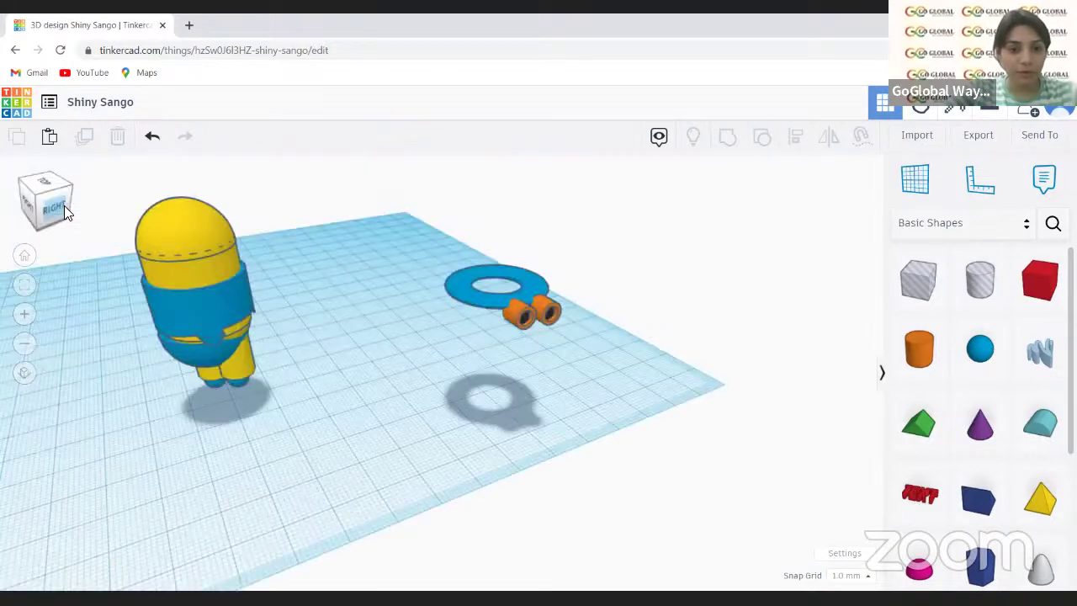
left_click(508, 301)
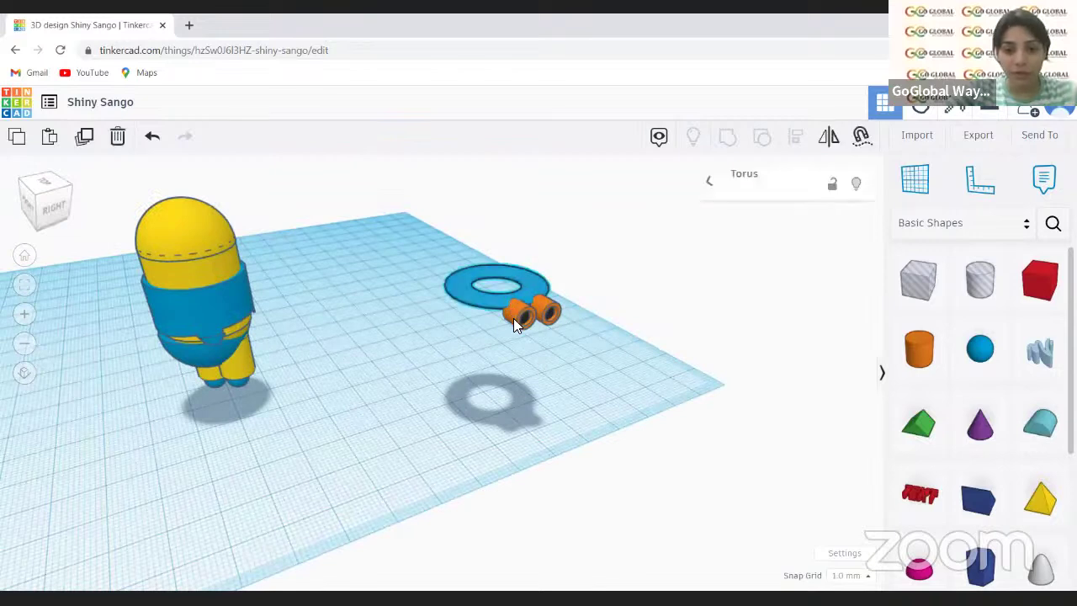
left_click(515, 320)
left_click(541, 309, "shift")
left_click(522, 321, "shift")
left_click(548, 318, "shift")
left_click(477, 296, "shift")
left_click_drag(448, 291, 300, 268)
left_click_drag(178, 269, 162, 300)
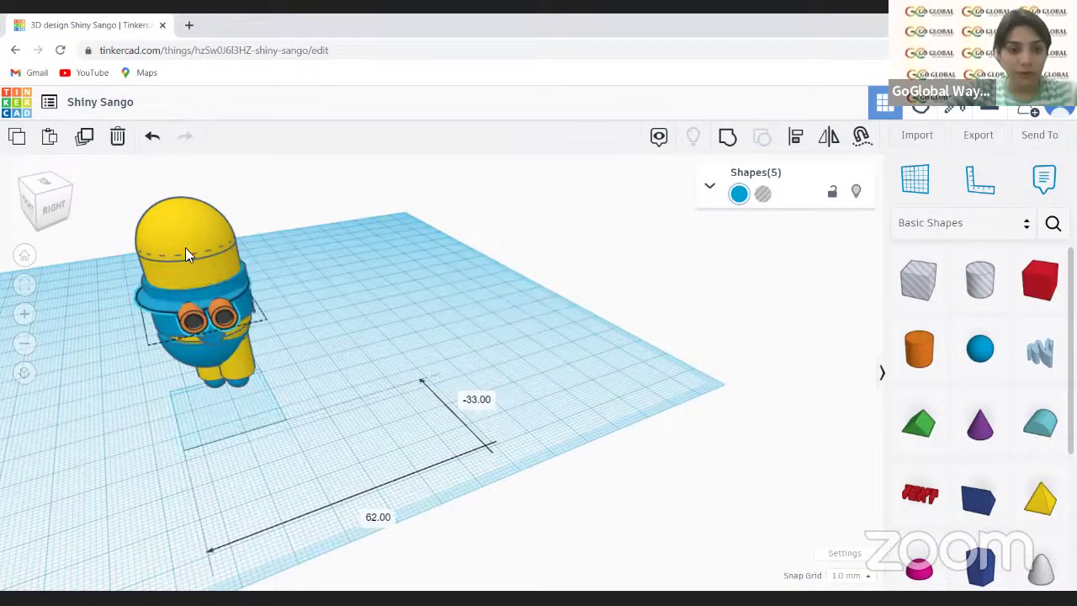
- Raise the selected goggle parts 15 mm to head height and shift them forward on the character's head
left_click_drag(185, 248, 198, 183)
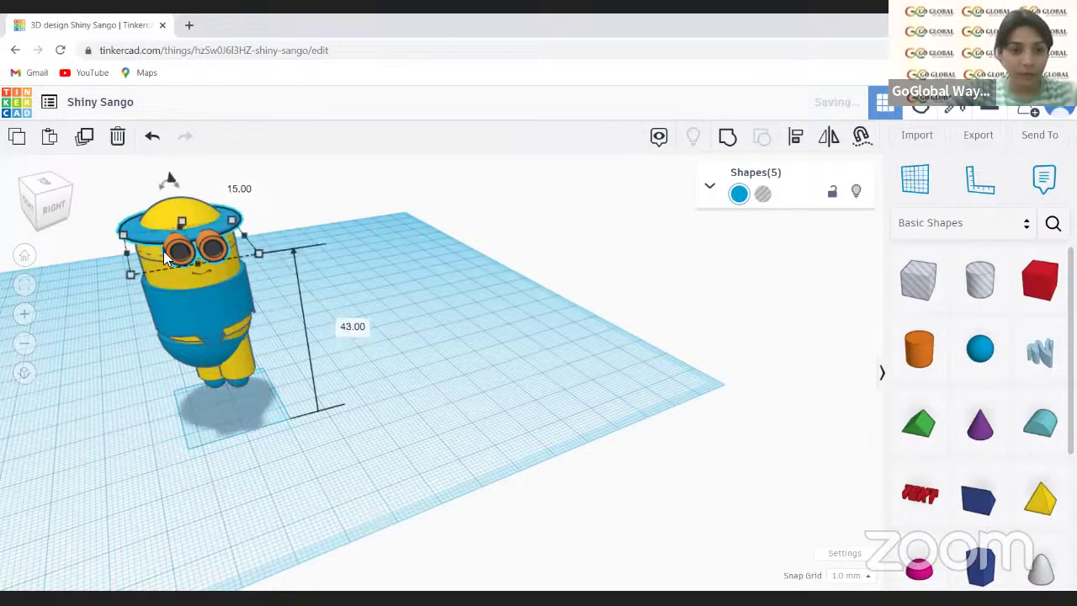
left_click_drag(200, 278, 100, 363)
left_click(120, 379)
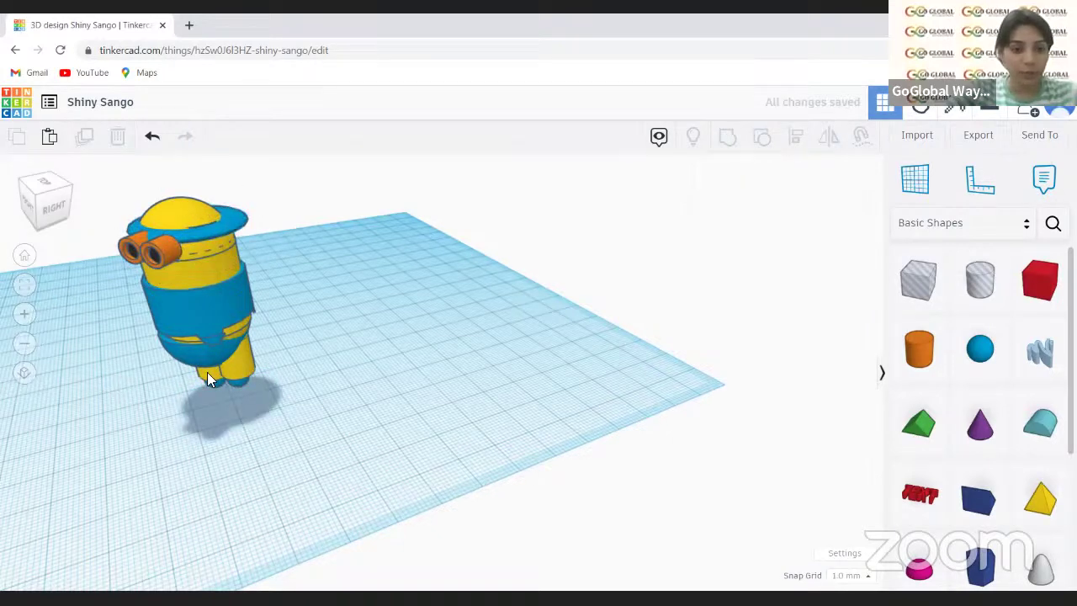
- Shrink the torus strap to about 19.6 mm in one direction so that it fits closely around the head
middle_click_drag(249, 372, 468, 228)
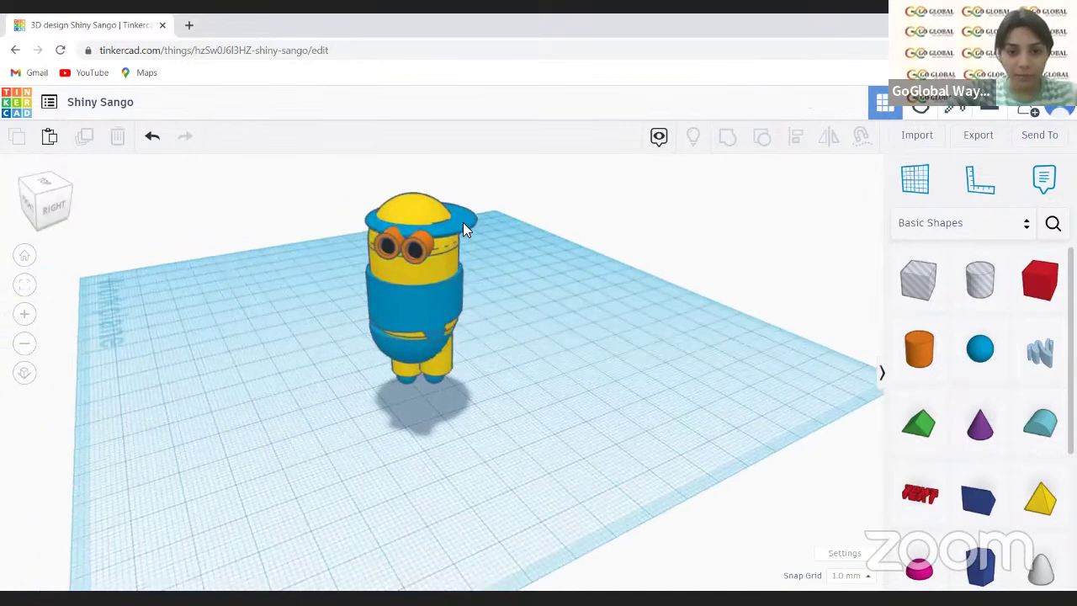
left_click(463, 223)
left_click_drag(454, 225, 456, 230)
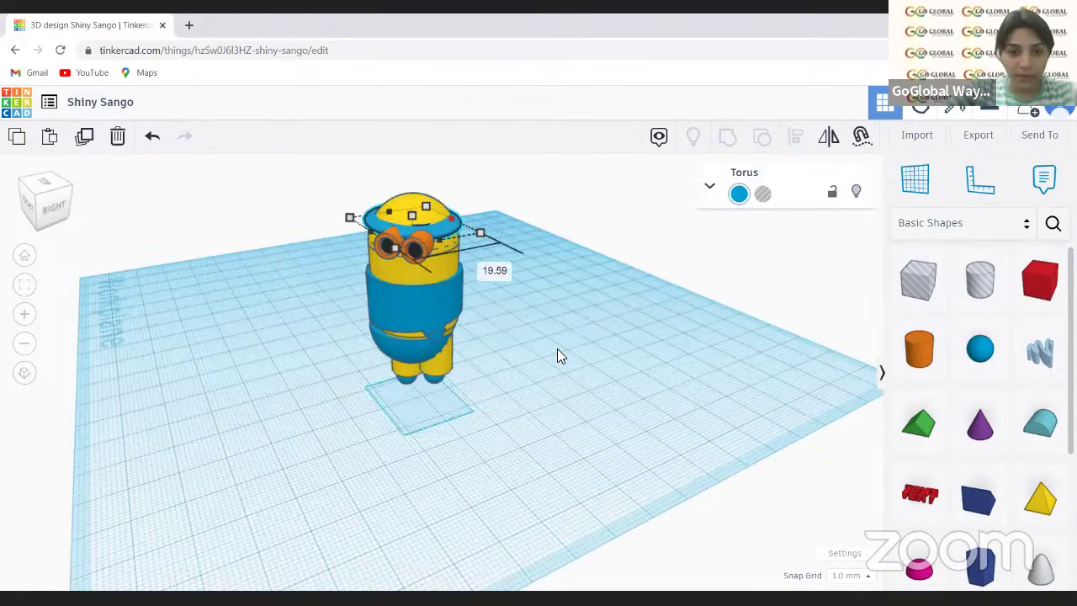
left_click(380, 400)
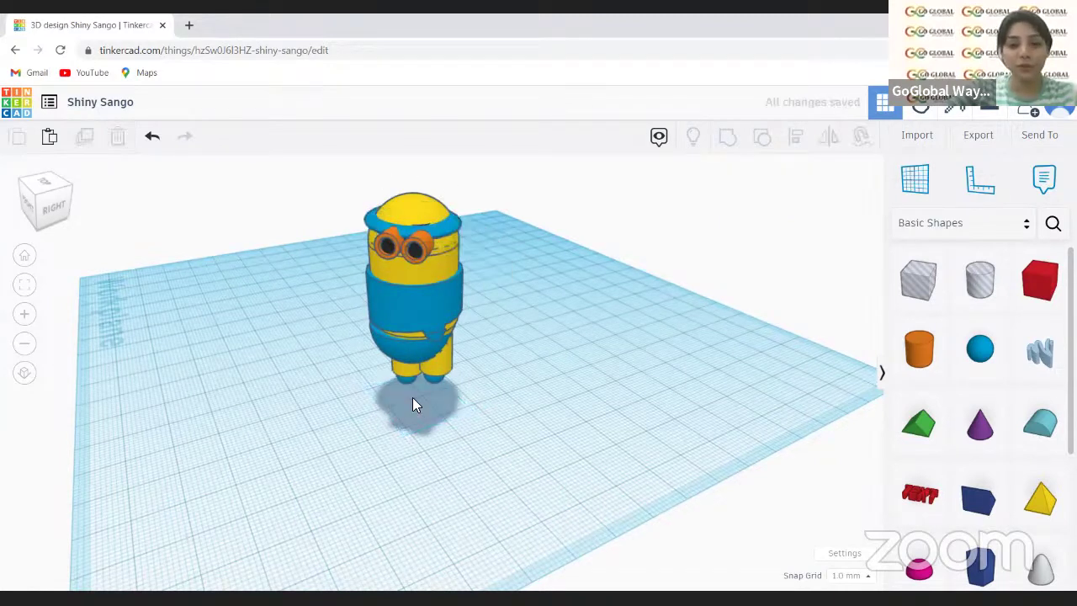
right_click_drag(412, 397, 422, 397)
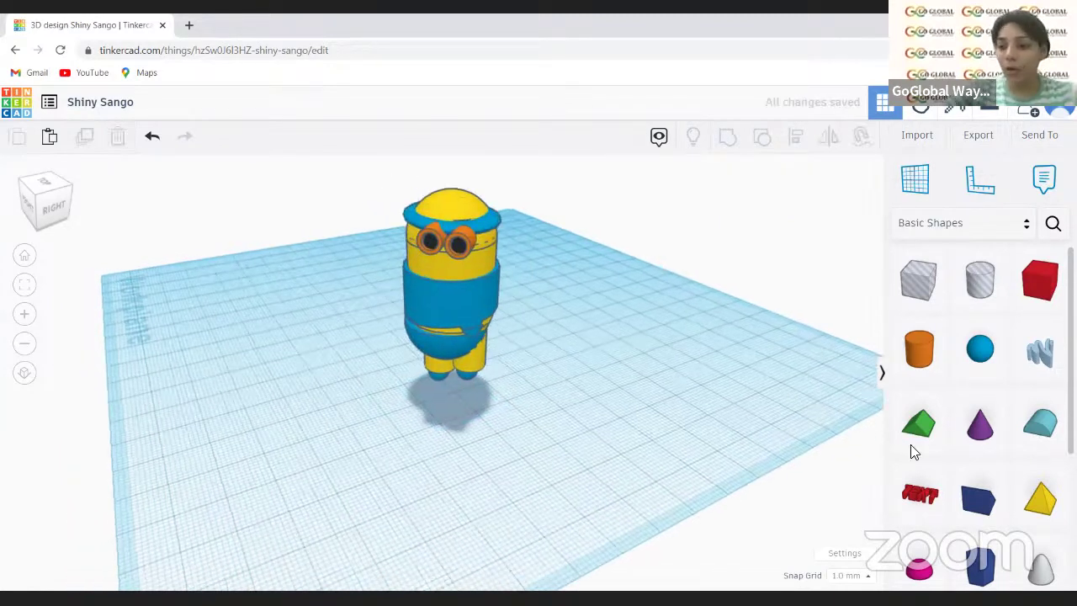
- Place a half sphere from the basic shapes on the workplane beside the character
scroll(1029, 555, "down", 2)
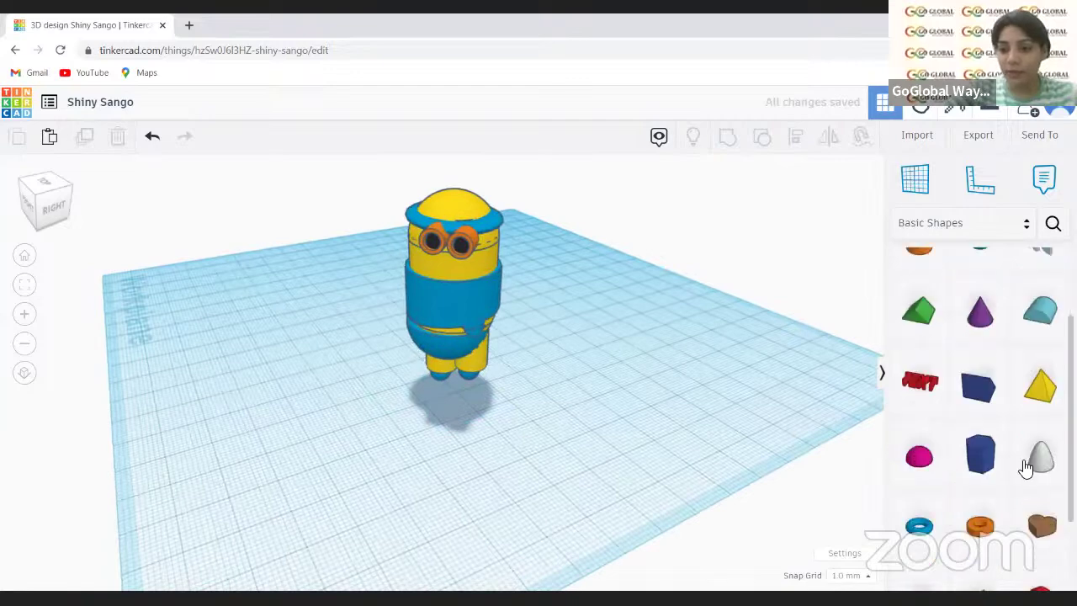
scroll(1027, 467, "down", 2)
scroll(985, 419, "up", 1)
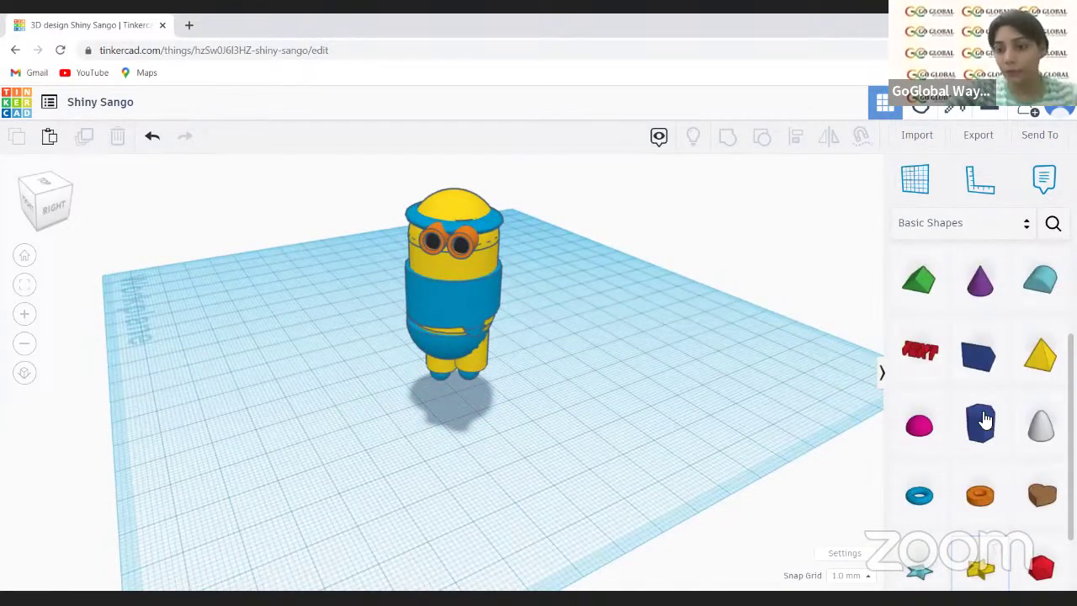
scroll(1018, 496, "up", 2)
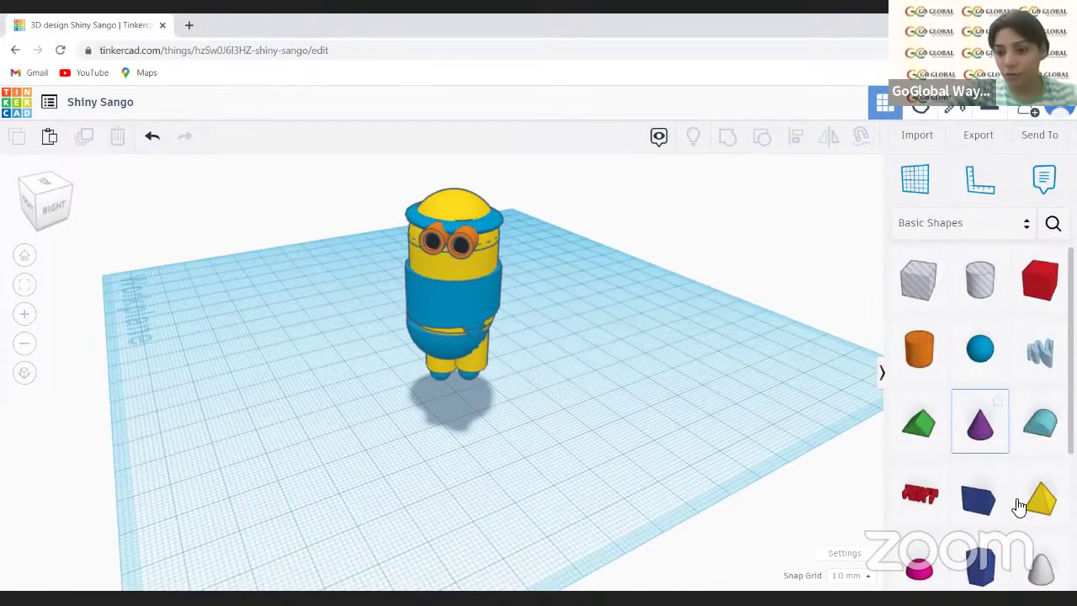
scroll(1018, 505, "down", 3)
left_click_drag(924, 340, 674, 345)
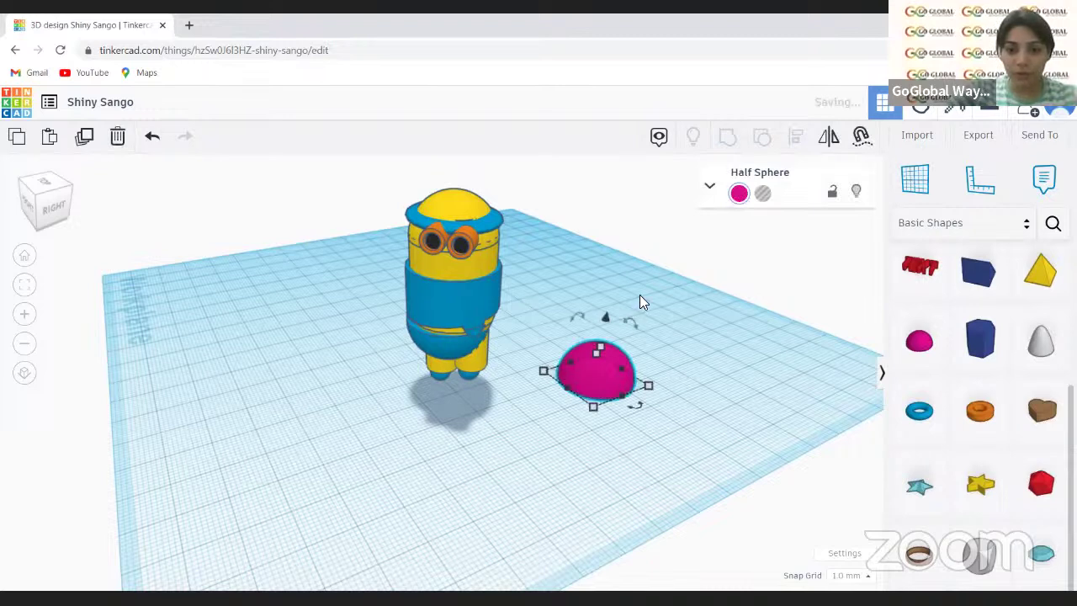
- Rotate the half sphere 180° so that its flat side faces up
left_click(639, 292)
type("90")
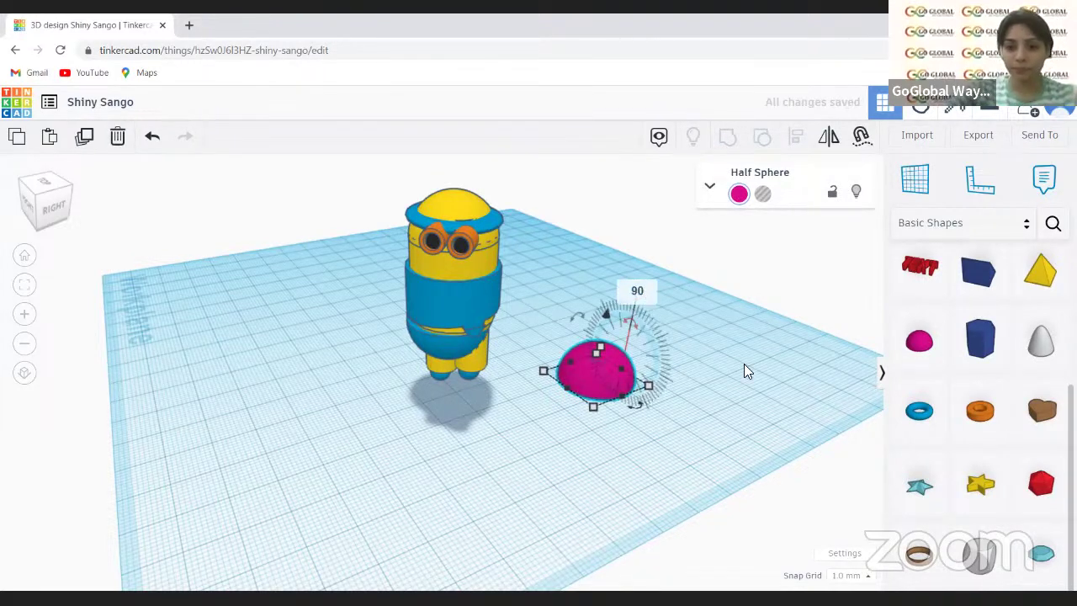
key("Return")
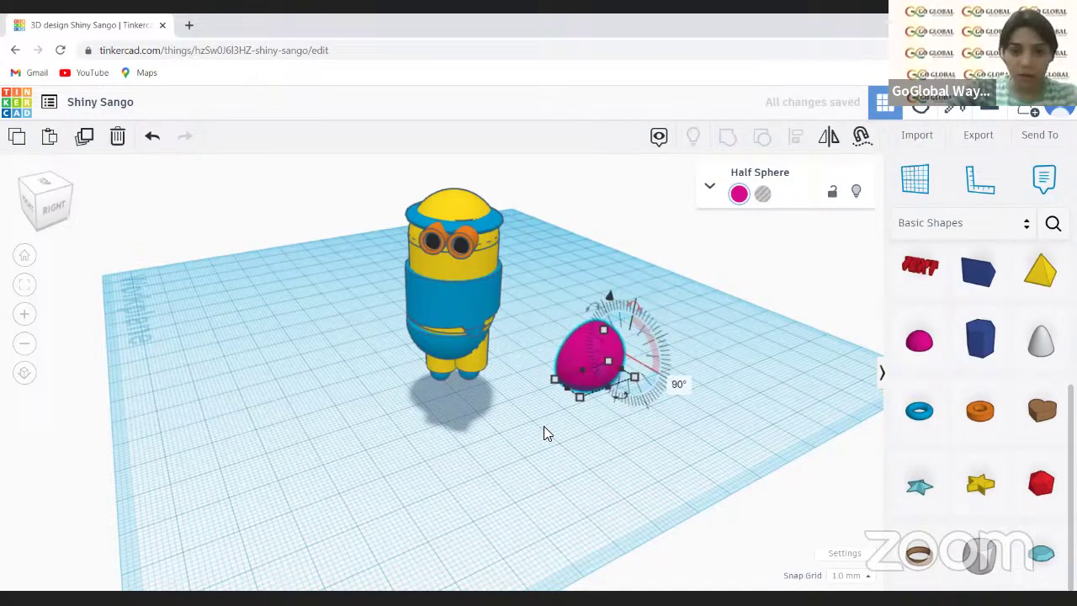
left_click(685, 384)
key("BackSpace")
type("180")
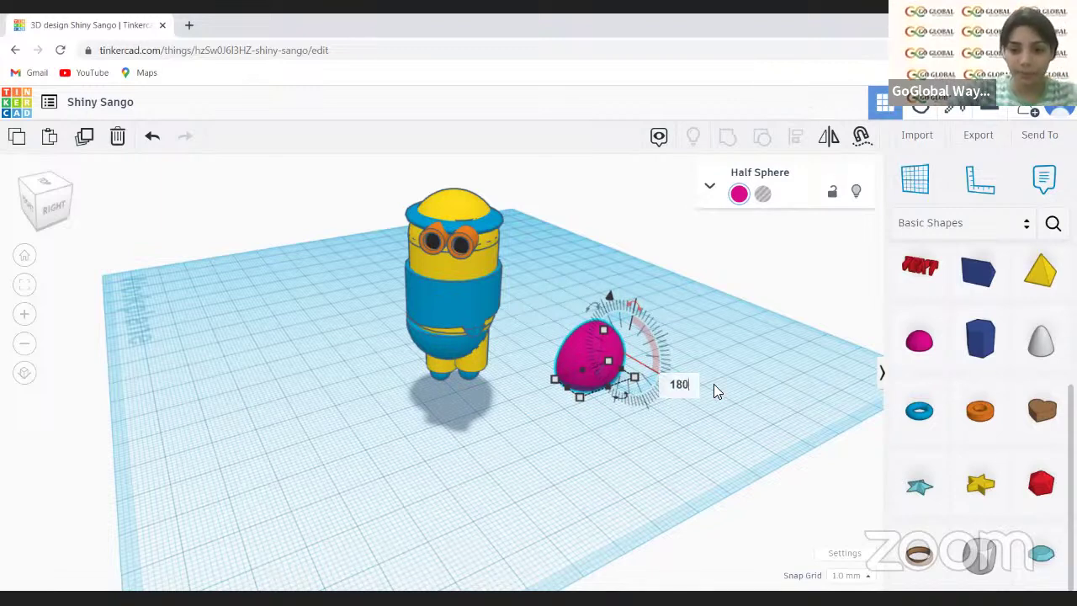
key("Return")
left_click(542, 400)
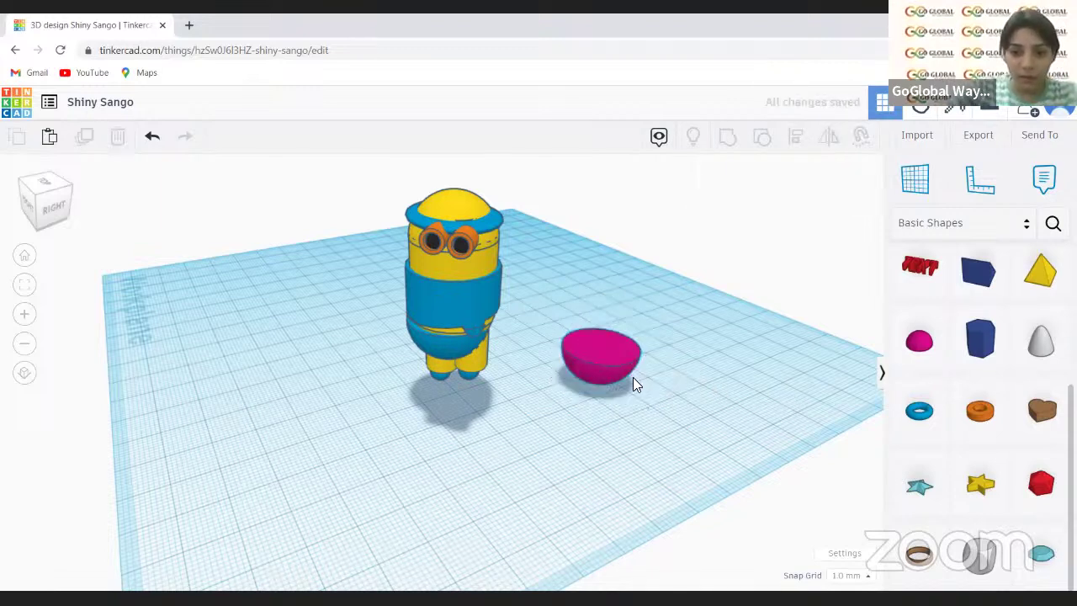
- Set the half sphere's width and length to 5 mm each
left_click(631, 375)
mouse_move(648, 385)
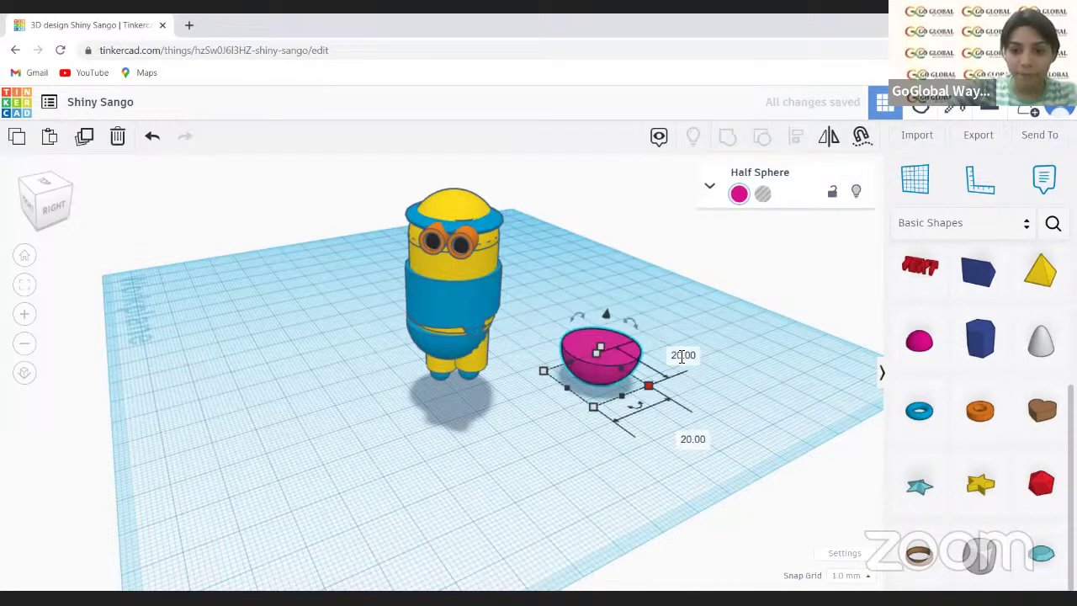
left_click(683, 355)
type("5")
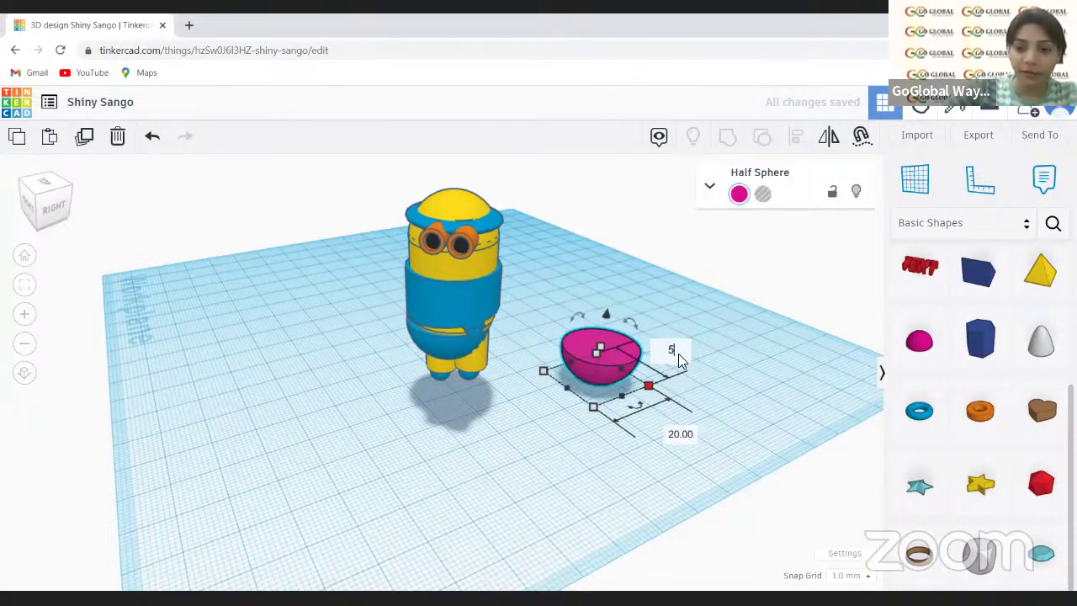
left_click(676, 434)
type("5")
key("Return")
- Set the half sphere's height to 5 mm
left_click(561, 342)
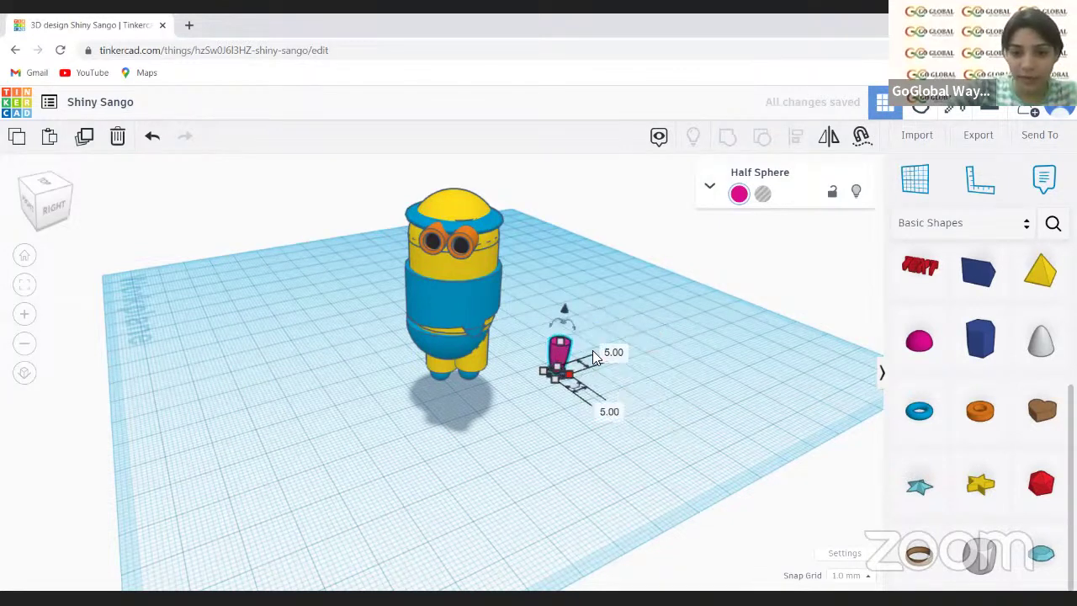
left_click(646, 361)
type("5")
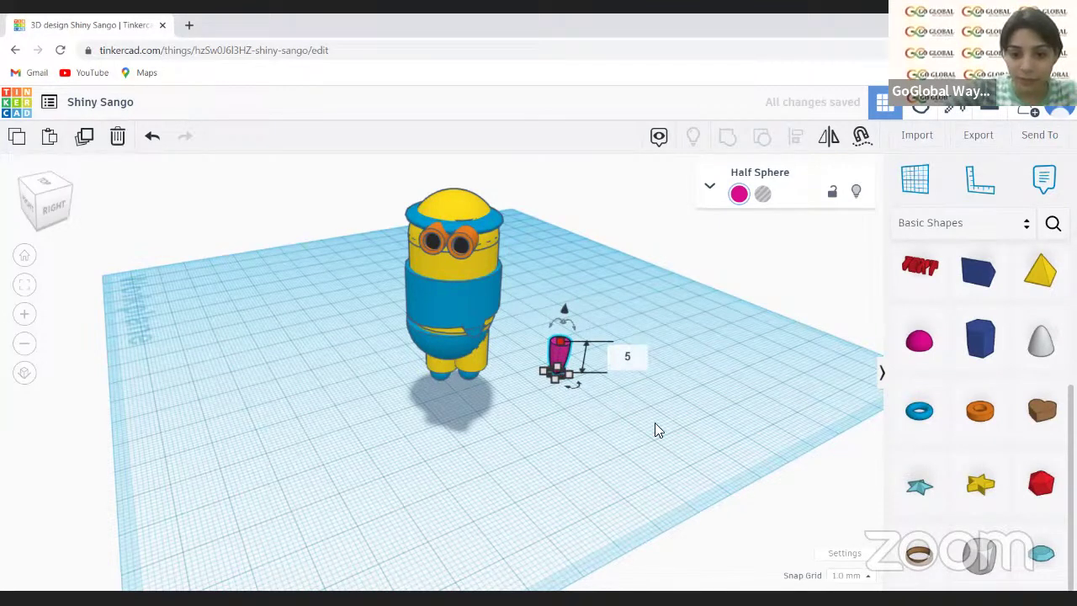
key("Return")
left_click(25, 278)
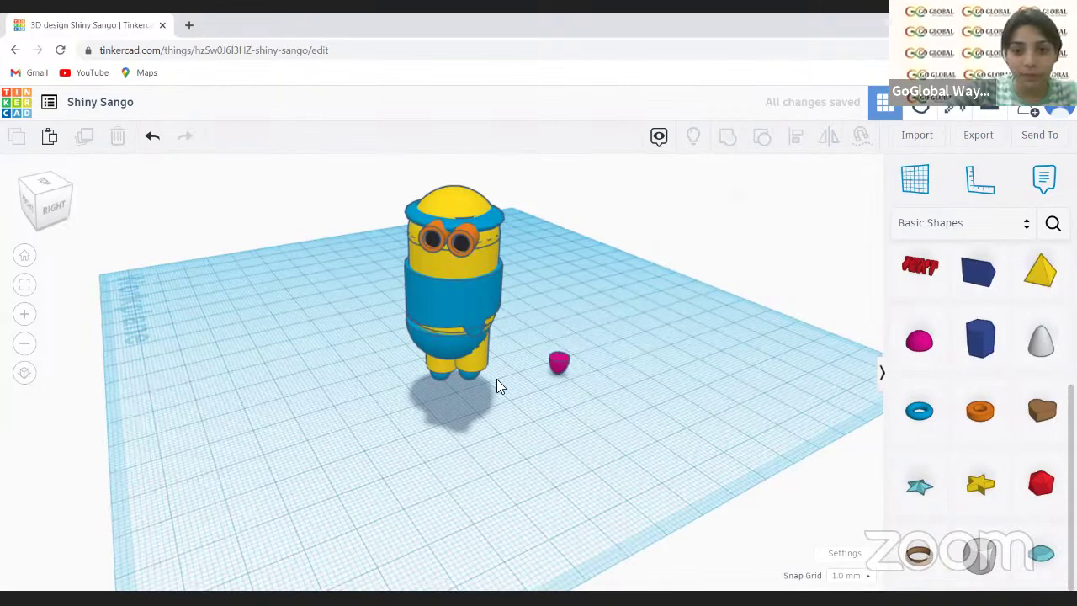
- Move the magenta half sphere from the workplane to the front of the character's lower body
scroll(632, 363, "up", 3)
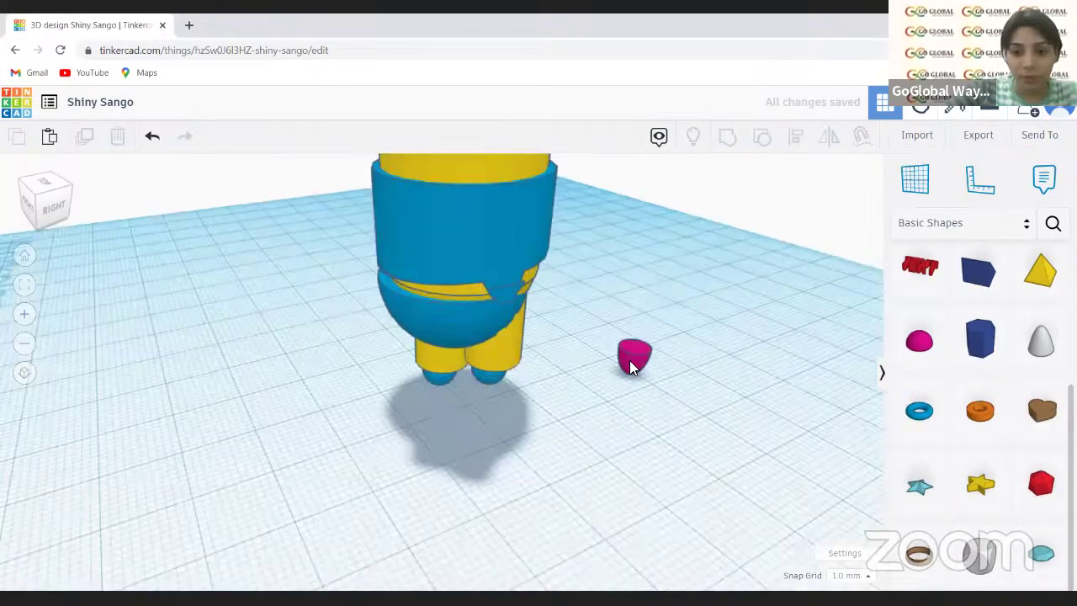
left_click(631, 362)
left_click_drag(642, 313, 579, 226)
mouse_move(468, 216)
left_mouse_down()
mouse_move(446, 221)
mouse_move(430, 283)
mouse_move(449, 224)
left_mouse_up()
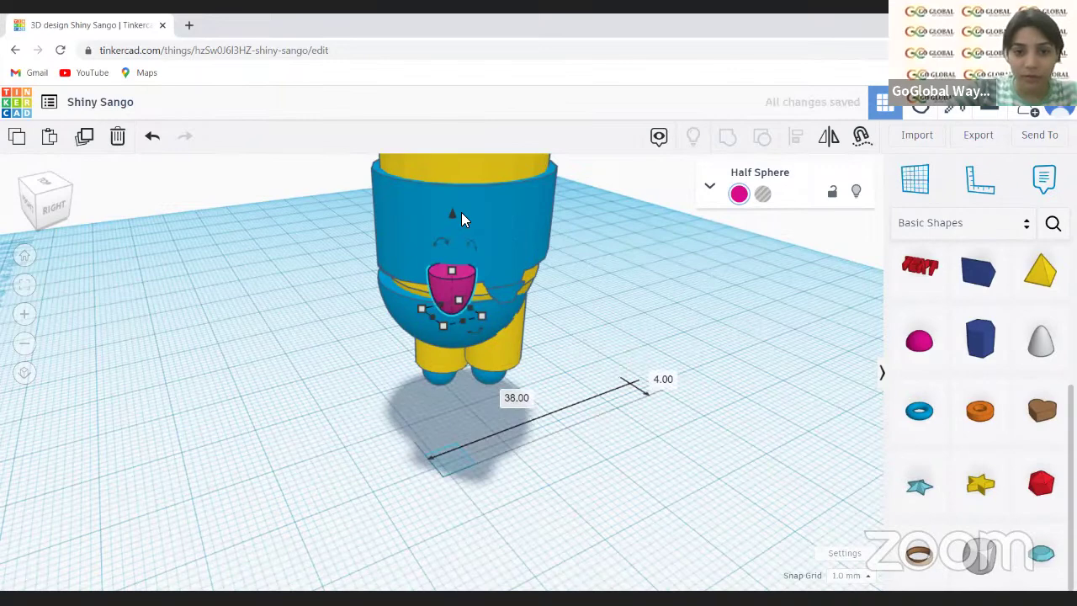
scroll(310, 202, "up", 1)
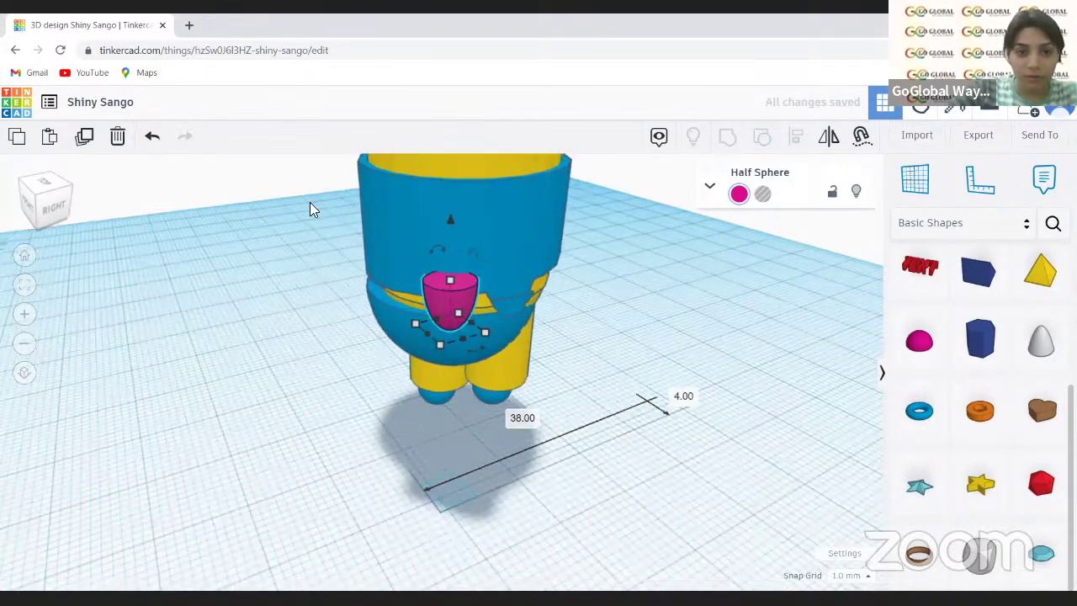
scroll(296, 308, "down", 3)
scroll(308, 276, "down", 2)
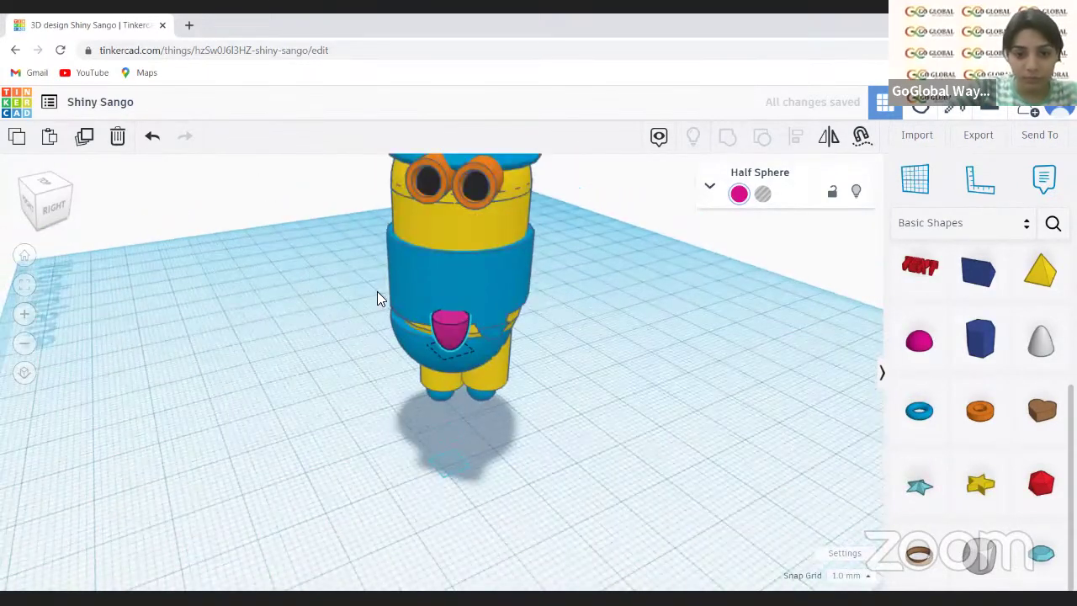
mouse_move(446, 396)
left_mouse_down()
mouse_move(438, 321)
mouse_move(443, 393)
left_mouse_up()
left_click_drag(459, 354, 452, 348)
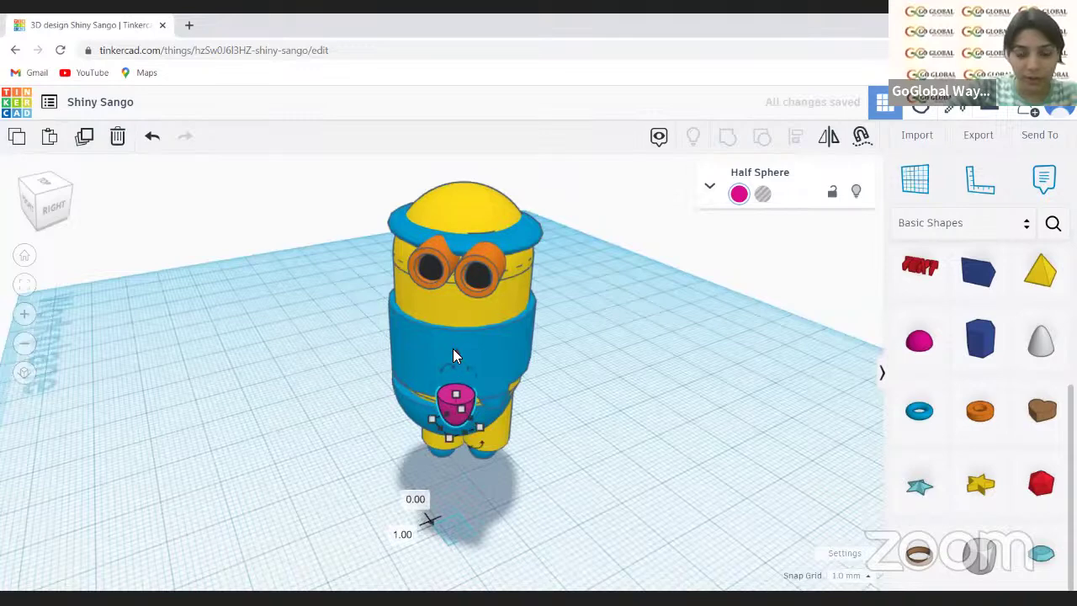
- Raise the half sphere to 36 mm above the workplane and shift it sideways under the goggles
left_click_drag(451, 402, 438, 318)
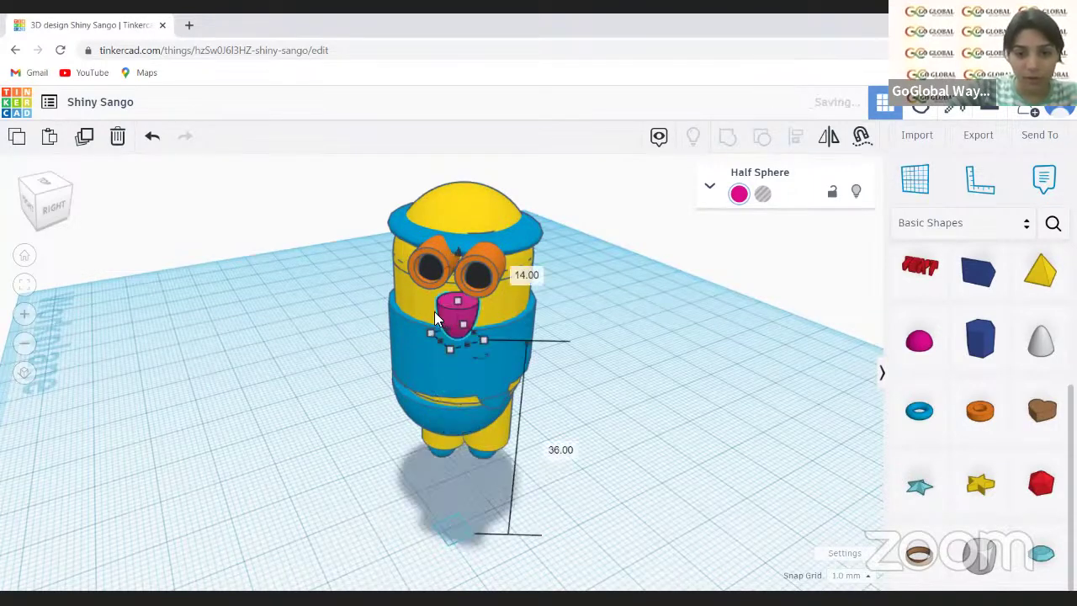
key("Left")
key("Left")
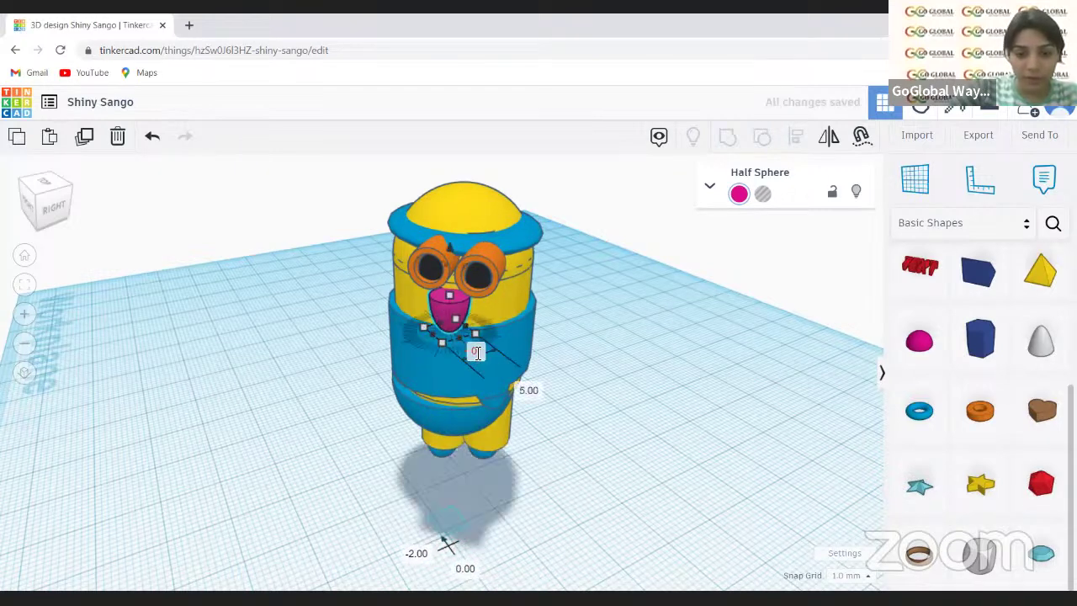
- Rotate the half sphere -45° about its vertical axis
left_click(476, 352)
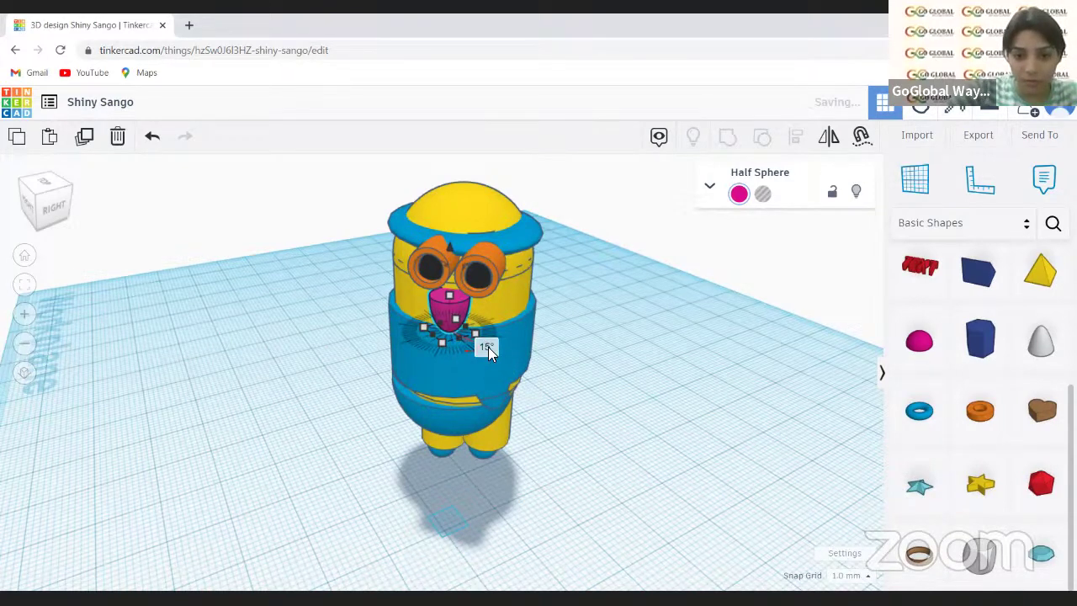
left_click(491, 349)
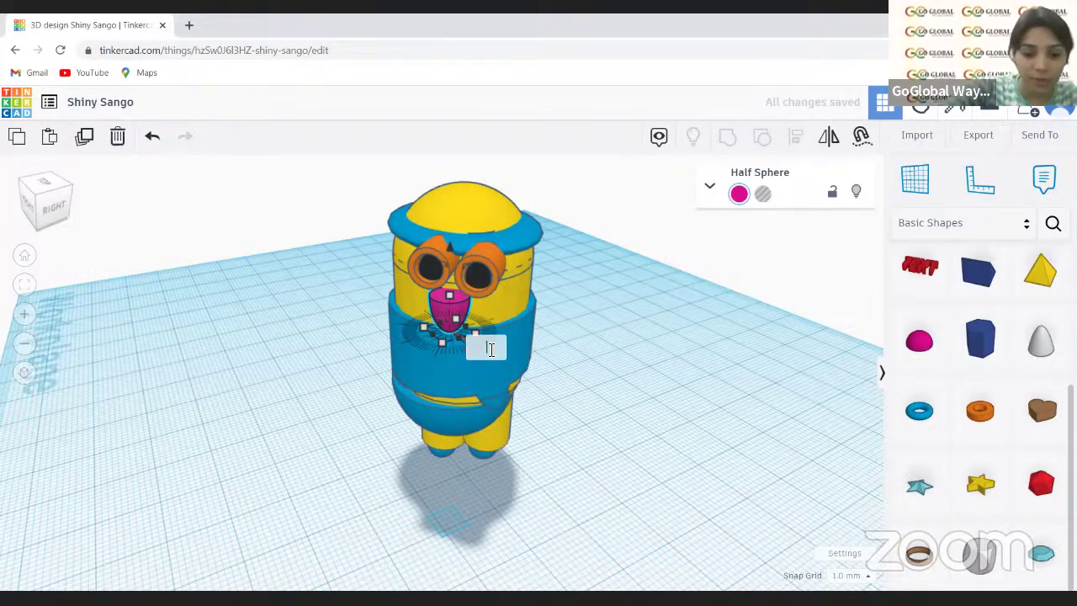
type("-15")
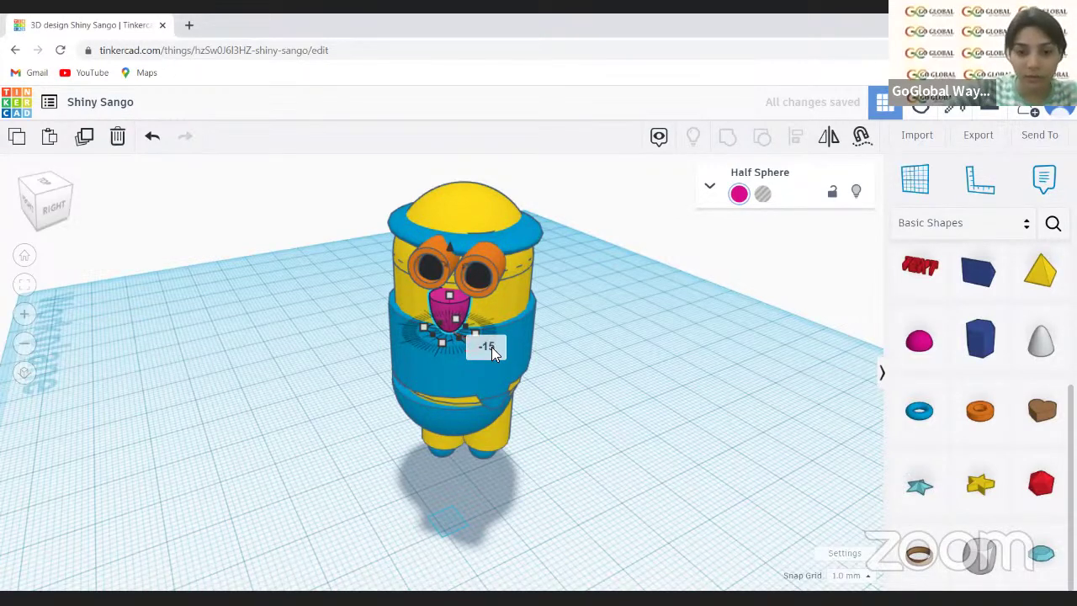
key("Return")
left_click(467, 355)
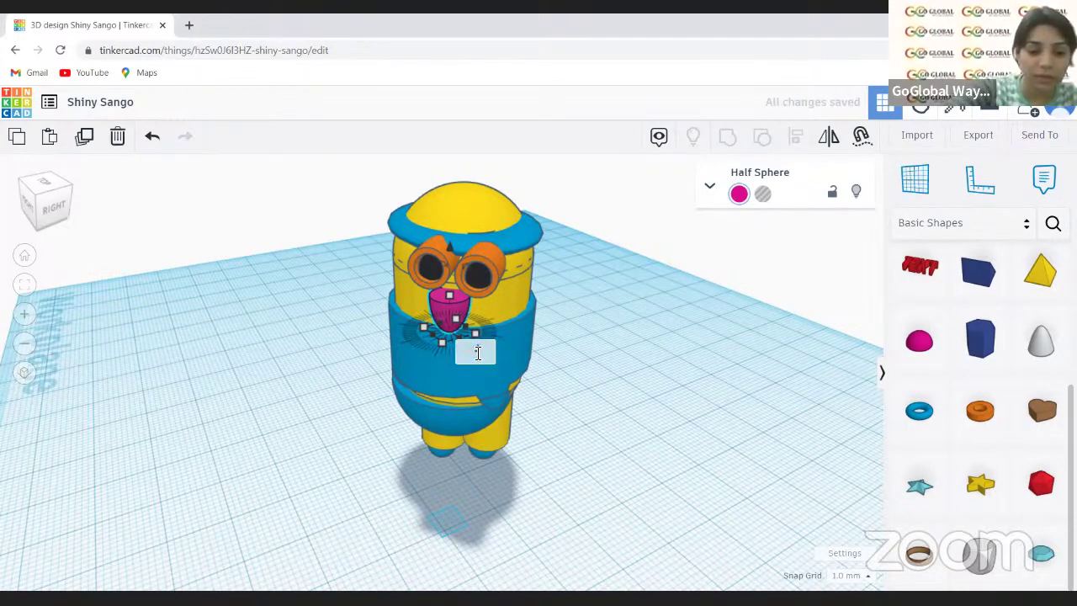
type("-45")
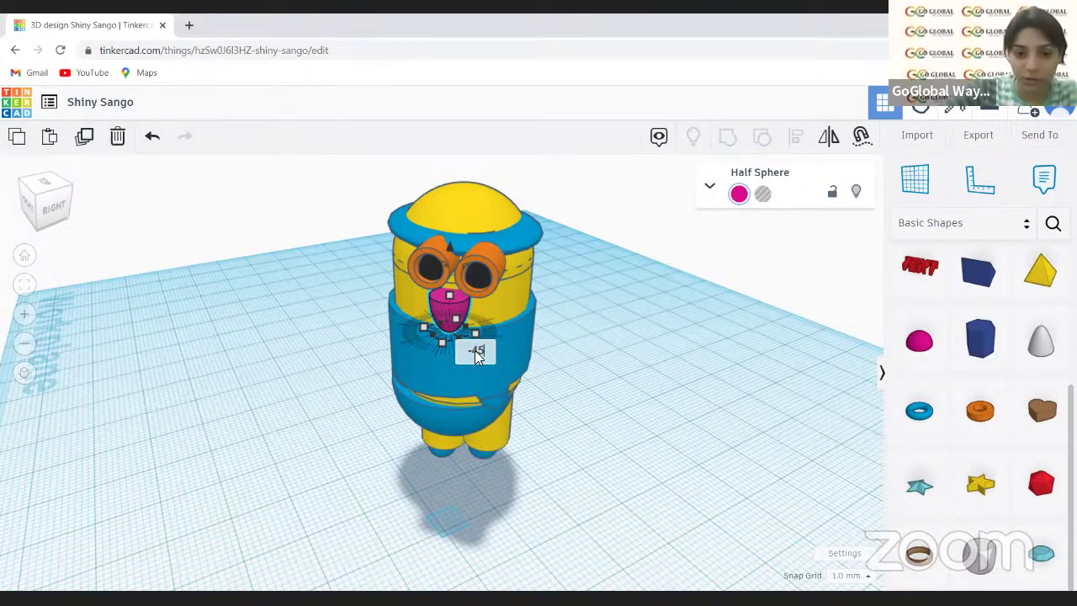
key("Return")
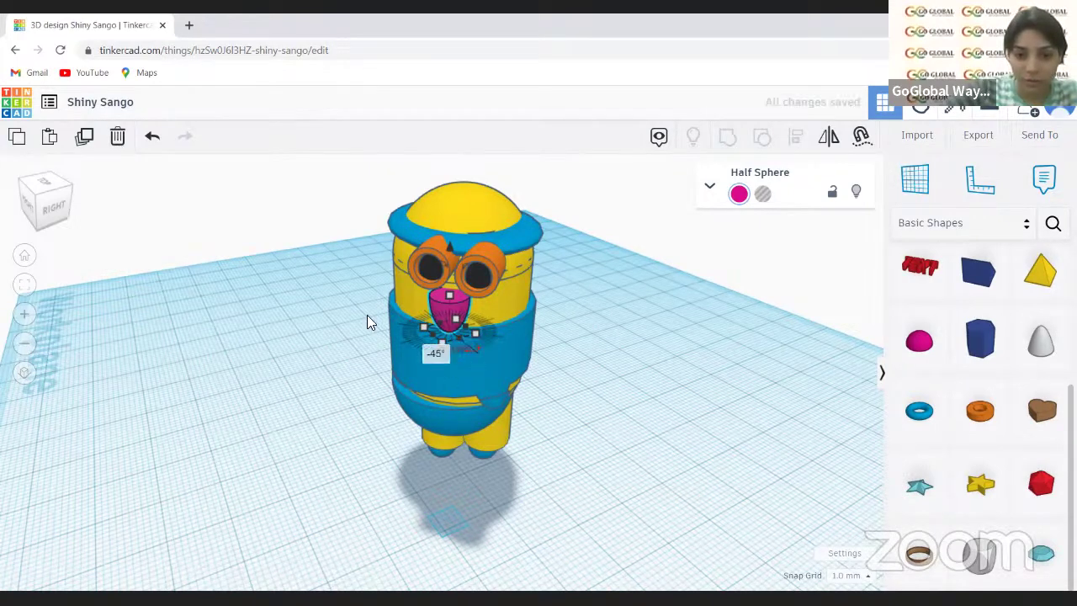
- Push the half sphere into the face below the goggles as a mouth and lower it 1 mm to a 35 mm elevation
key("Escape")
left_click(445, 324)
left_click_drag(440, 310, 441, 298)
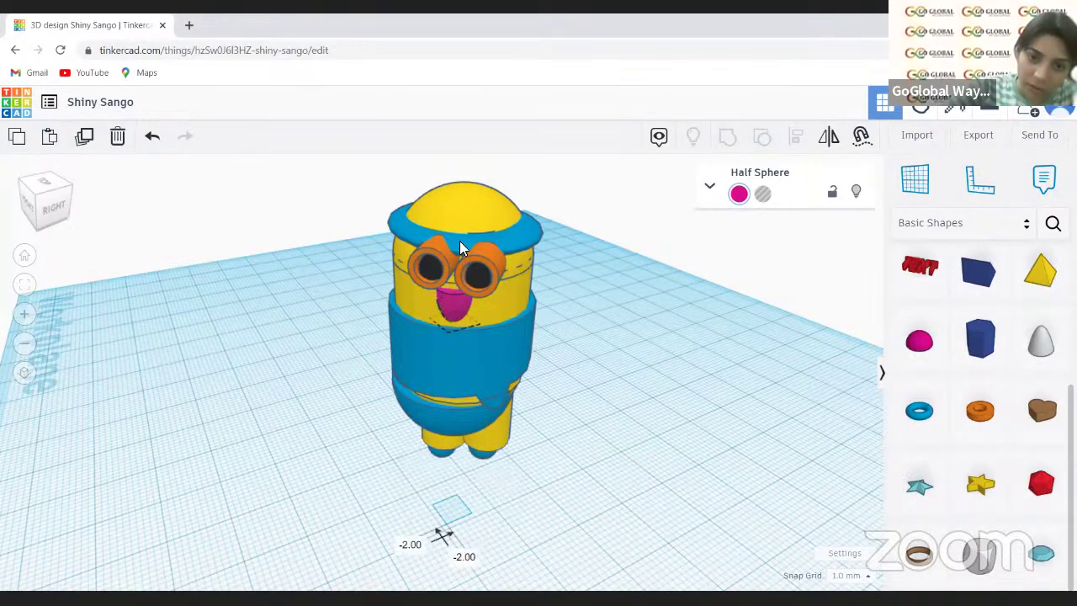
left_click_drag(458, 239, 329, 235)
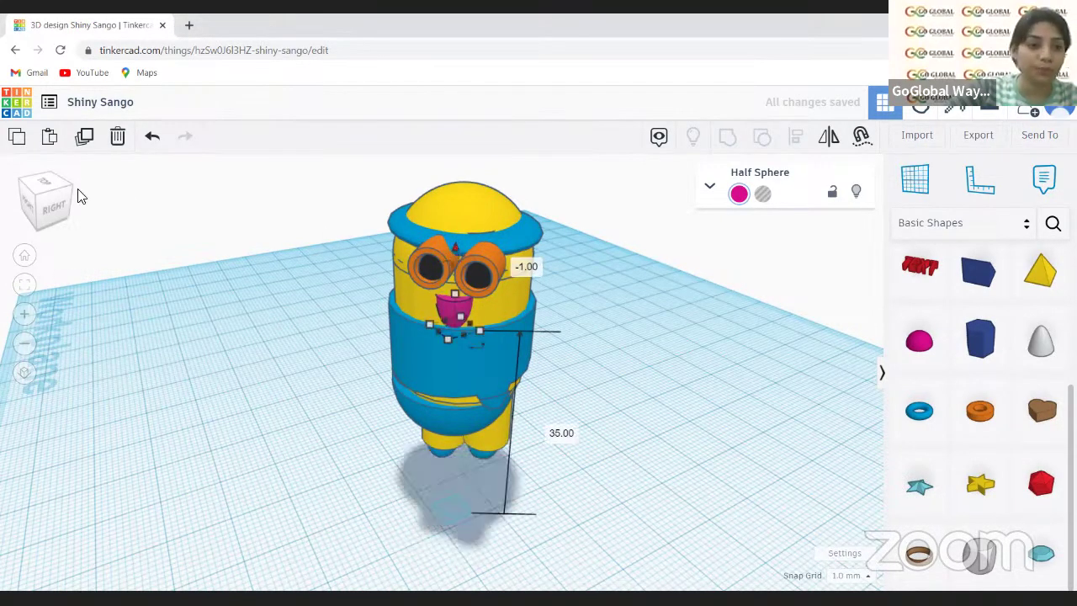
- Recolour the mouth half sphere light red from the preset colours
left_click(739, 194)
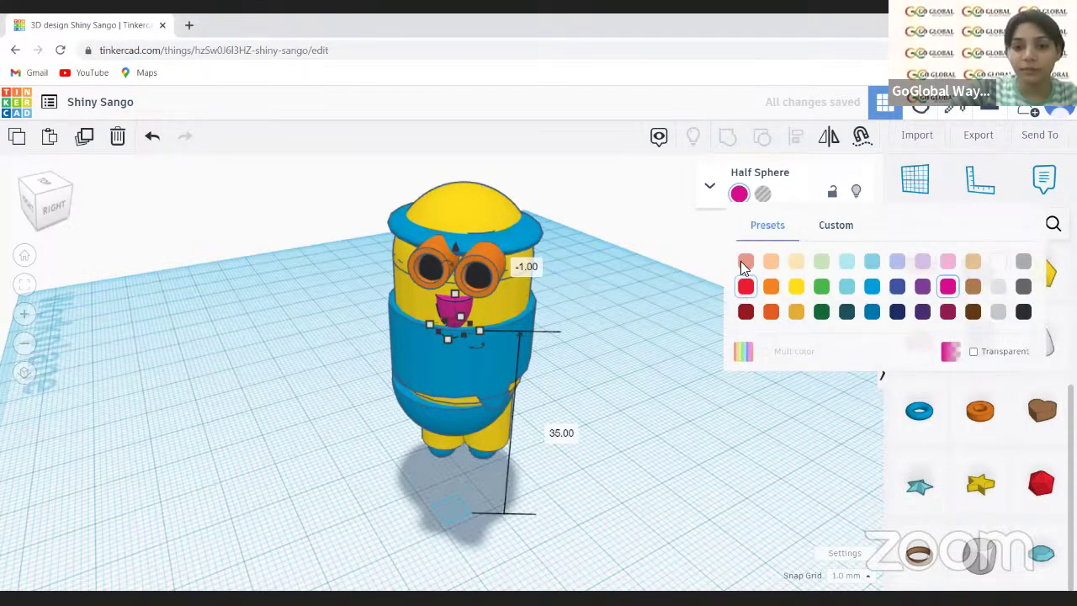
left_click(746, 283)
left_click(741, 195)
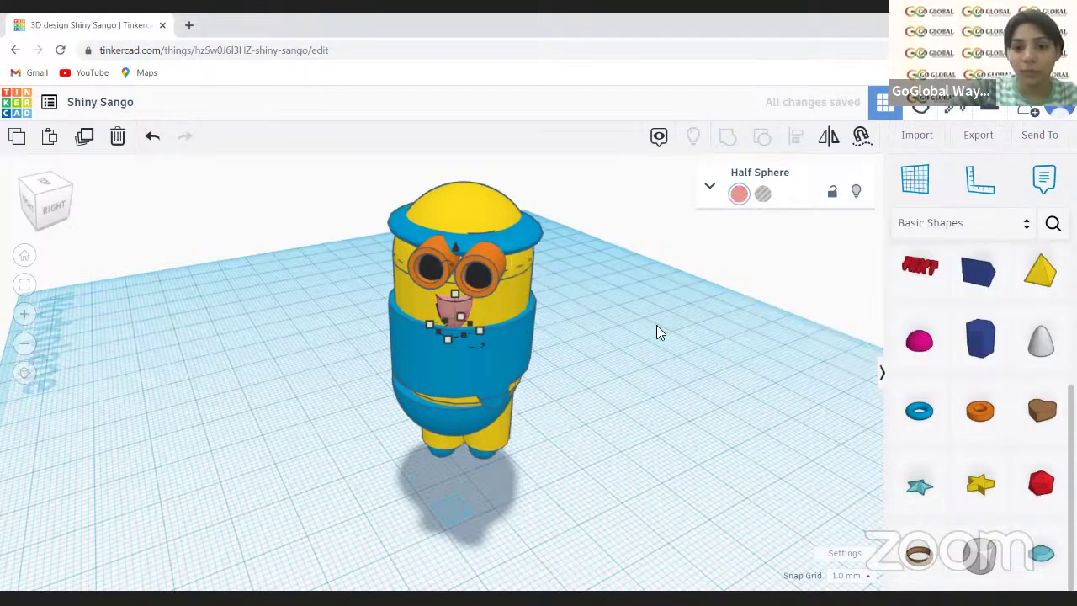
left_click(656, 325)
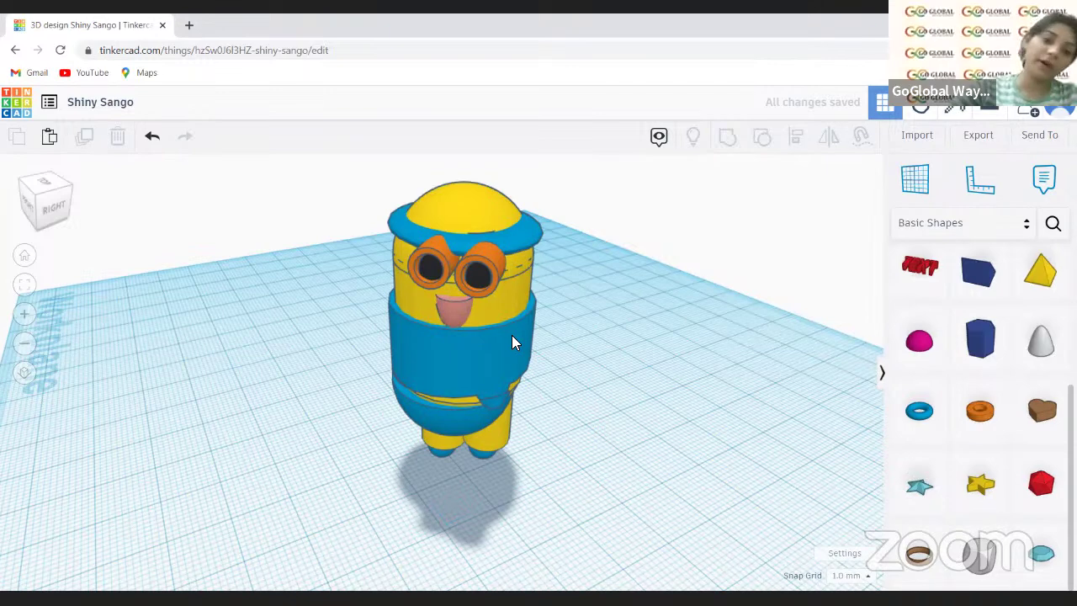
- Duplicate the mouth half sphere, fit the copy within the mouth, and raise it 1 mm to a 36 mm elevation
left_click(452, 313)
left_click(84, 138)
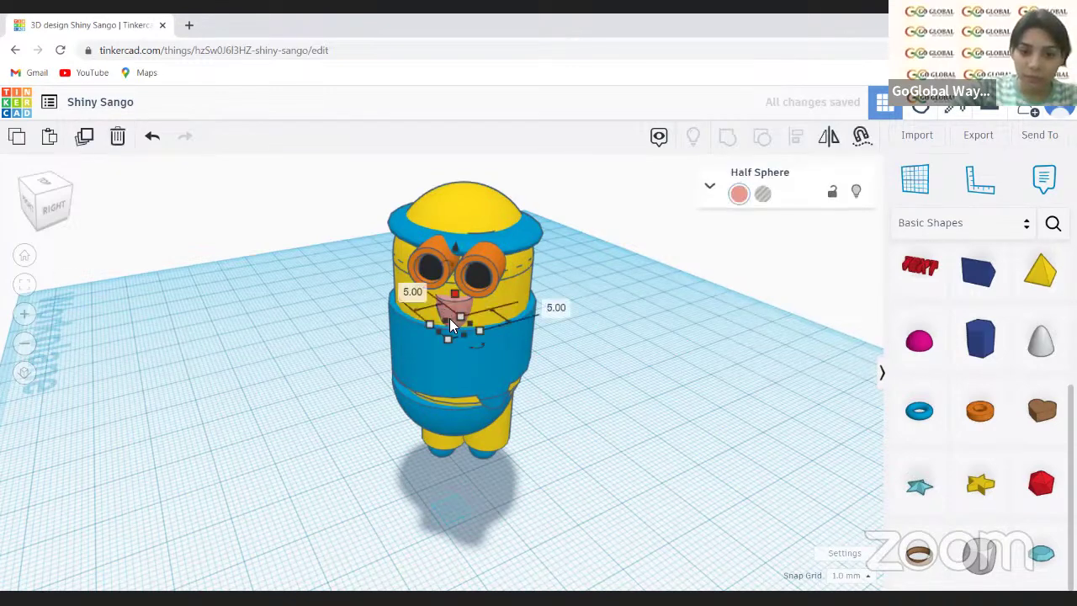
mouse_move(454, 320)
left_mouse_down()
mouse_move(473, 299)
mouse_move(470, 324)
mouse_move(442, 313)
left_mouse_up()
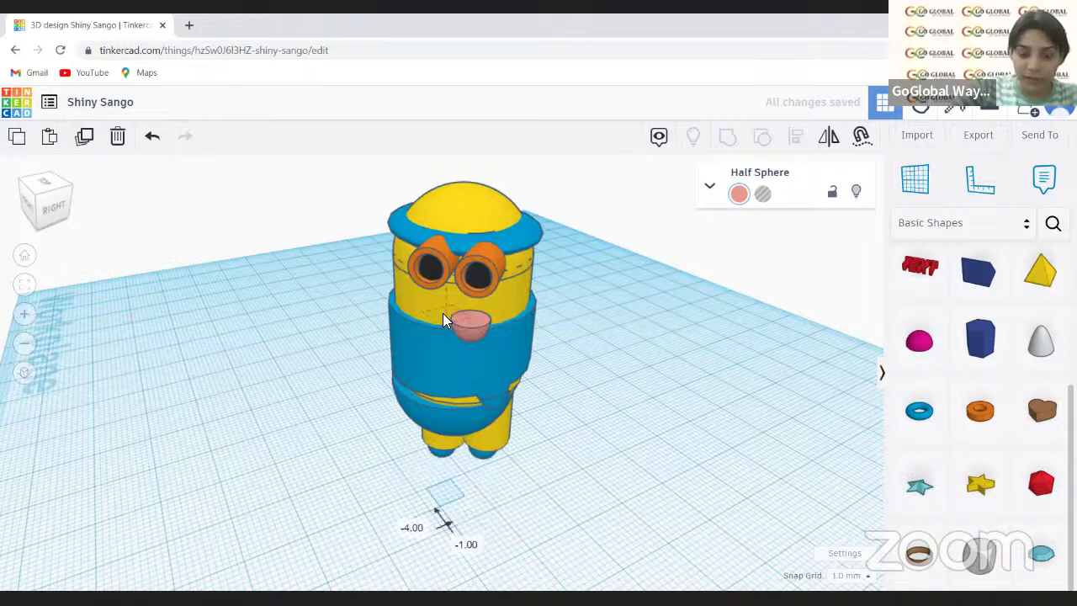
left_click(151, 134)
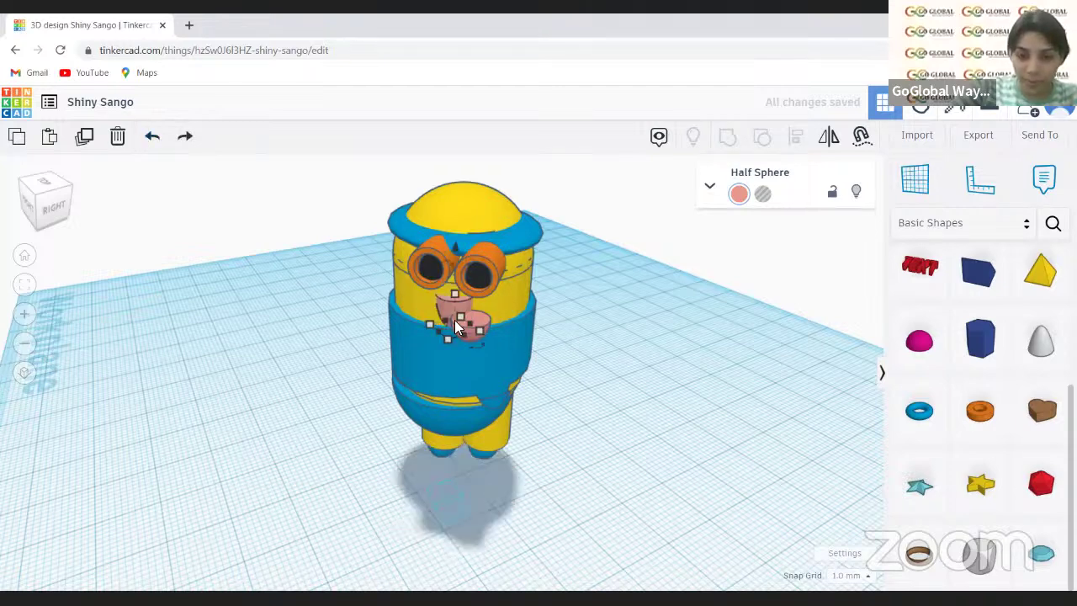
left_click_drag(469, 317, 442, 315)
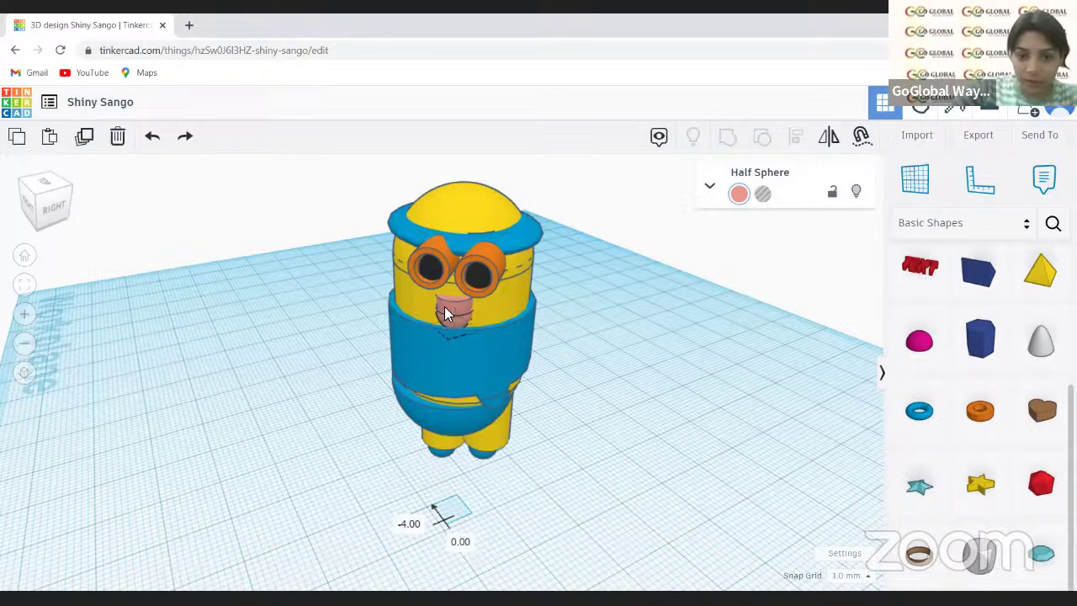
left_click_drag(444, 311, 452, 305)
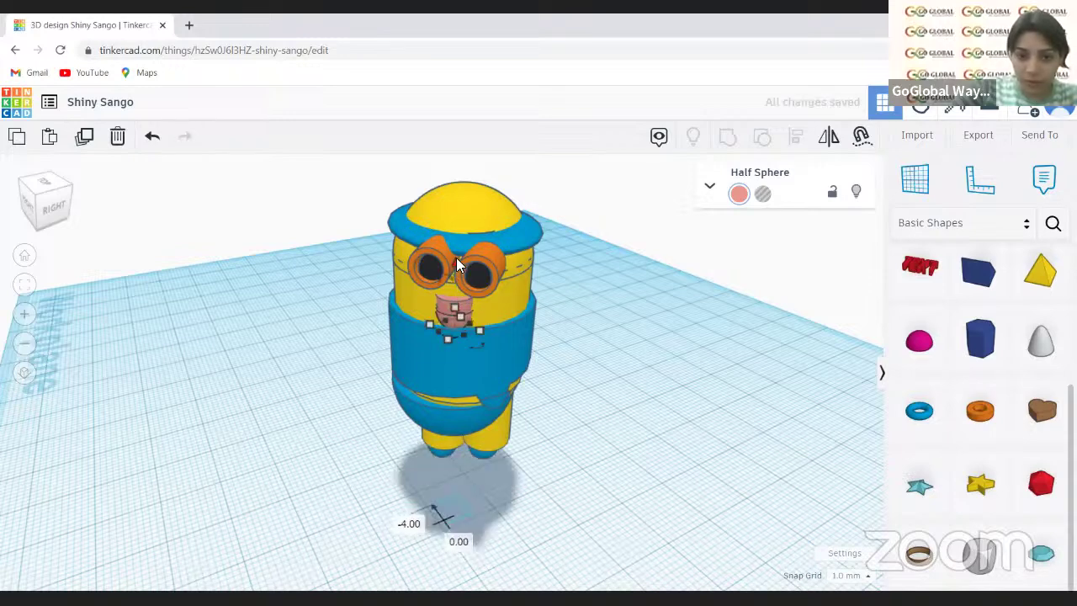
left_click_drag(456, 257, 456, 254)
key("ctrl+Up")
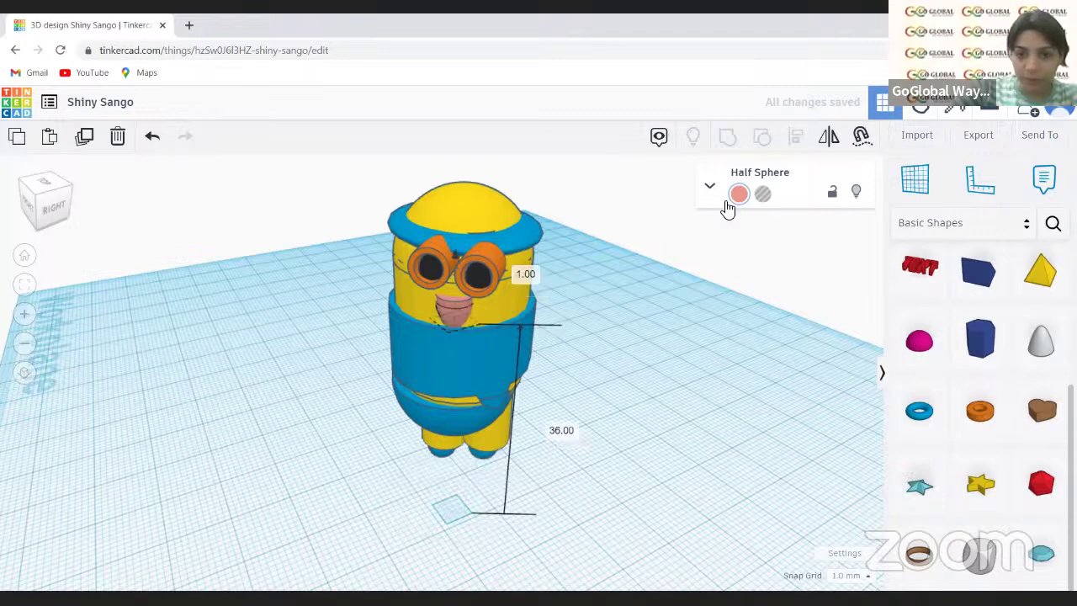
- Colour the selected half sphere in the mouth bright red and deselect it
left_click(739, 193)
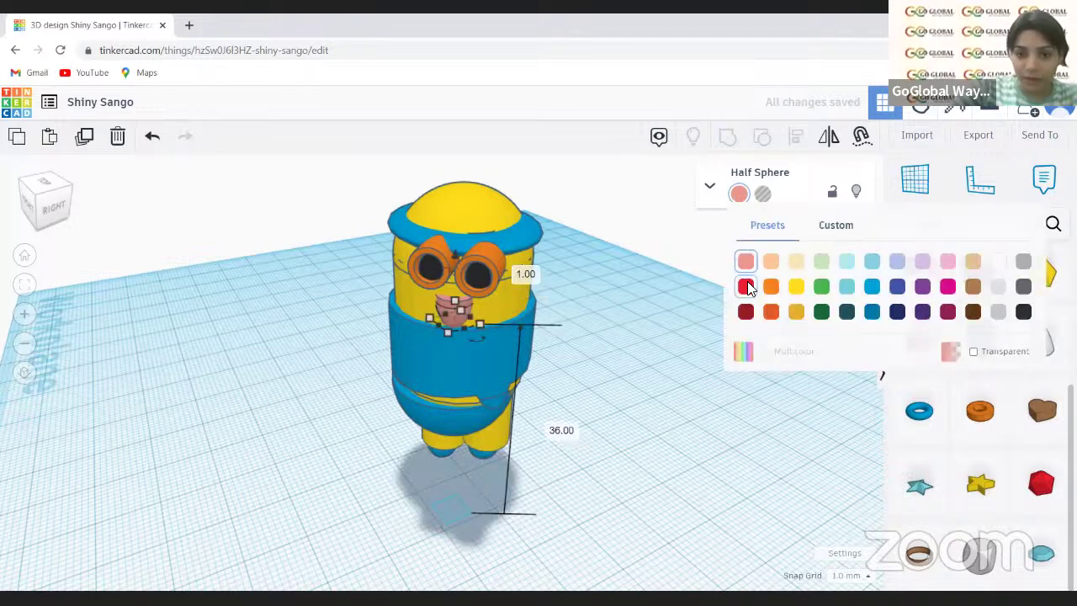
left_click(748, 288)
left_click(682, 429)
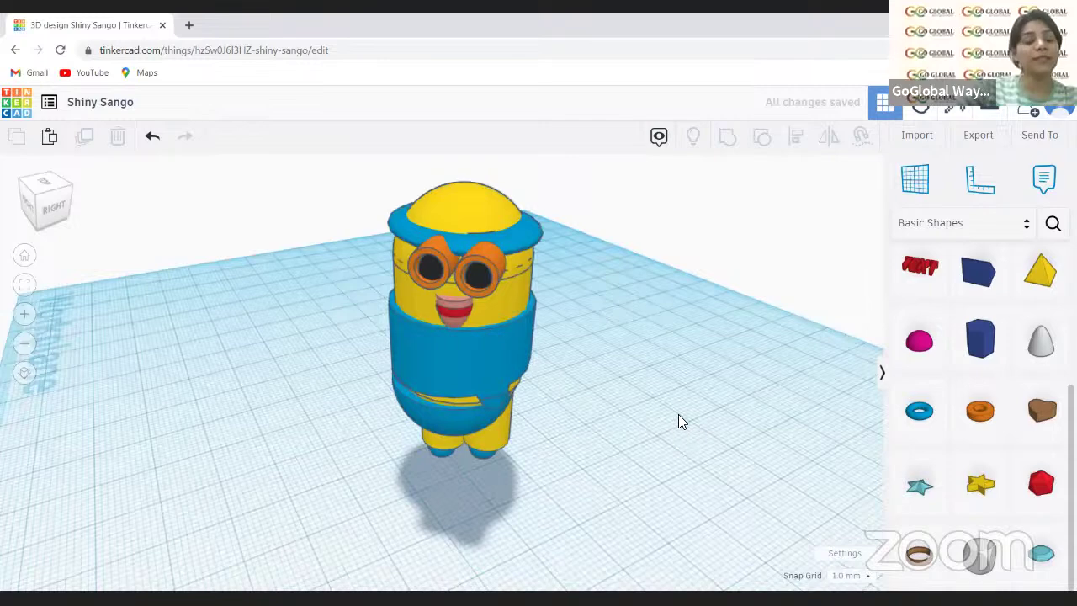
- Place a cylinder from the basic shapes on the workplane beside the character
left_click(62, 215)
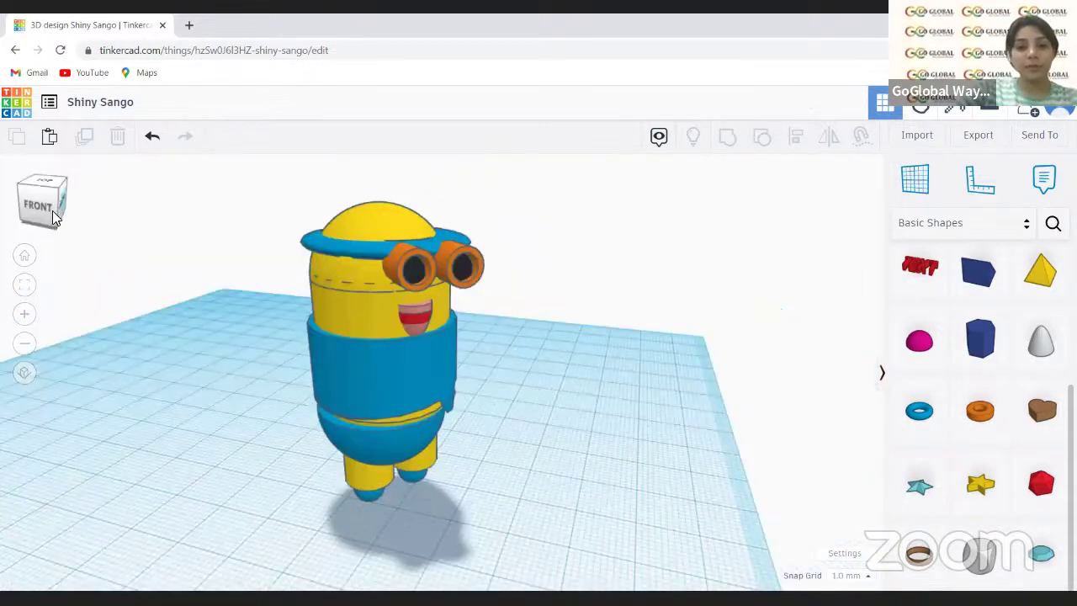
left_click(51, 212)
left_click(52, 213)
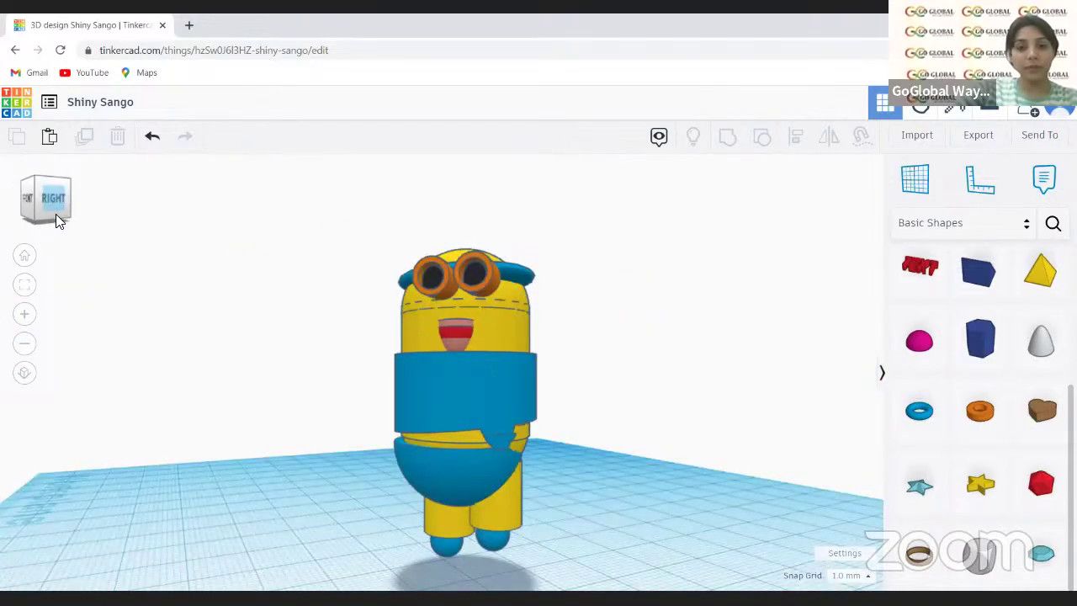
left_click(55, 215)
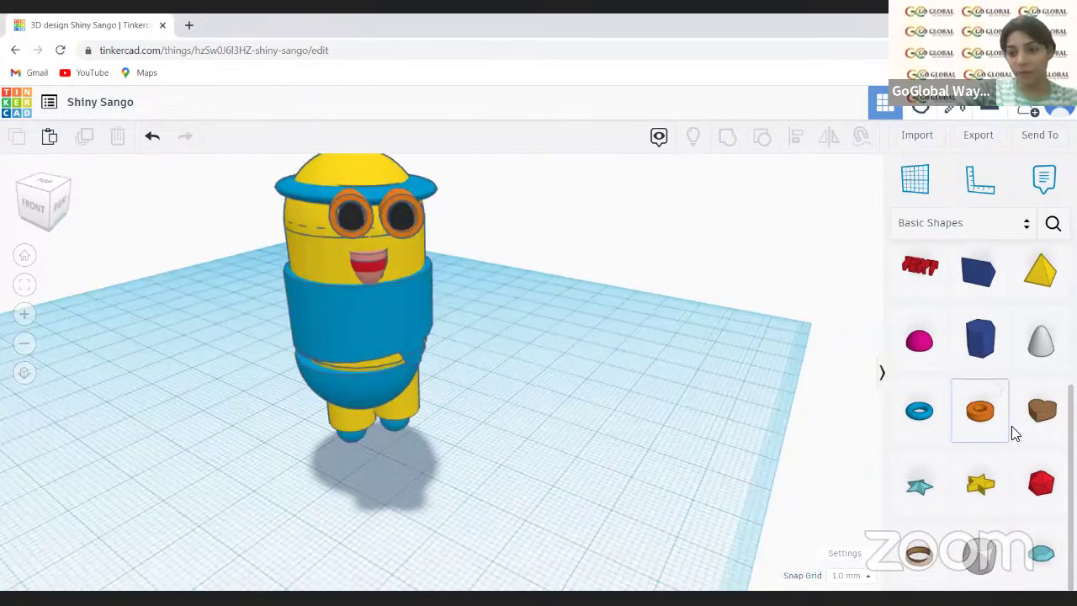
scroll(1014, 433, "up", 3)
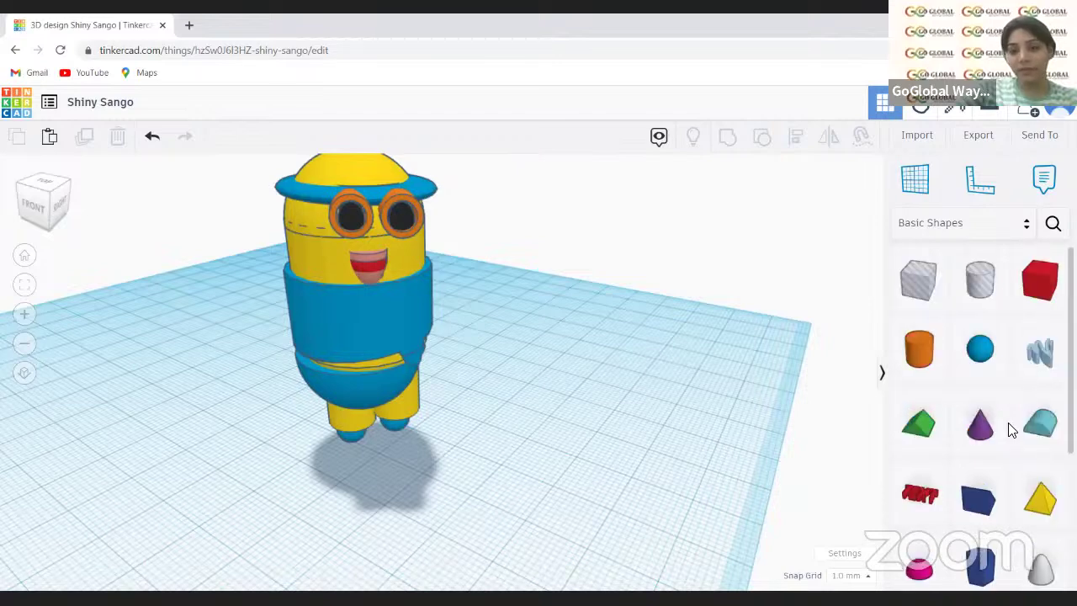
scroll(1013, 431, "down", 2)
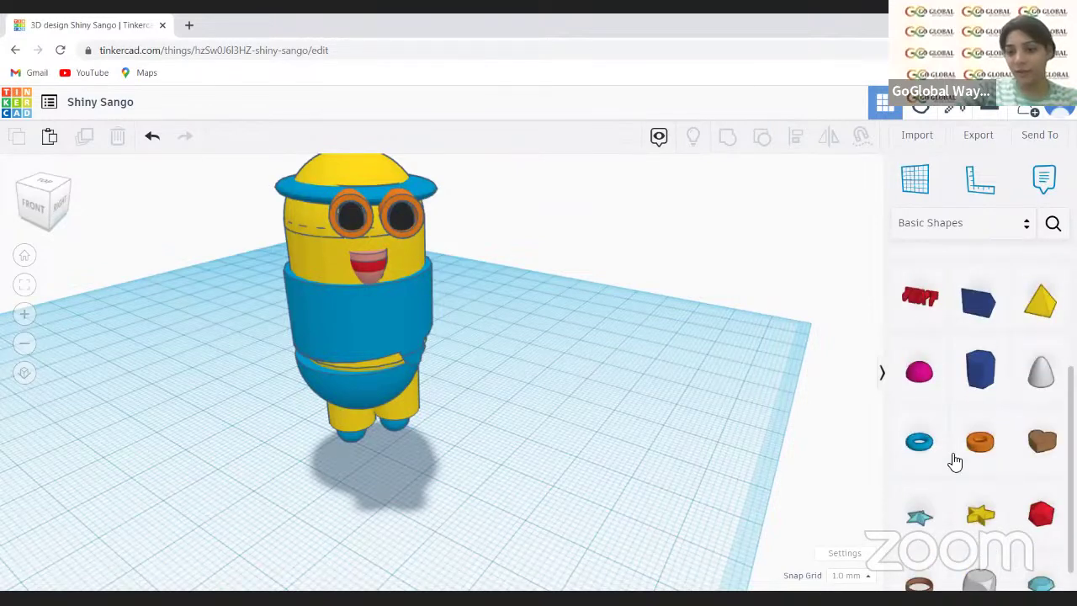
scroll(955, 459, "up", 2)
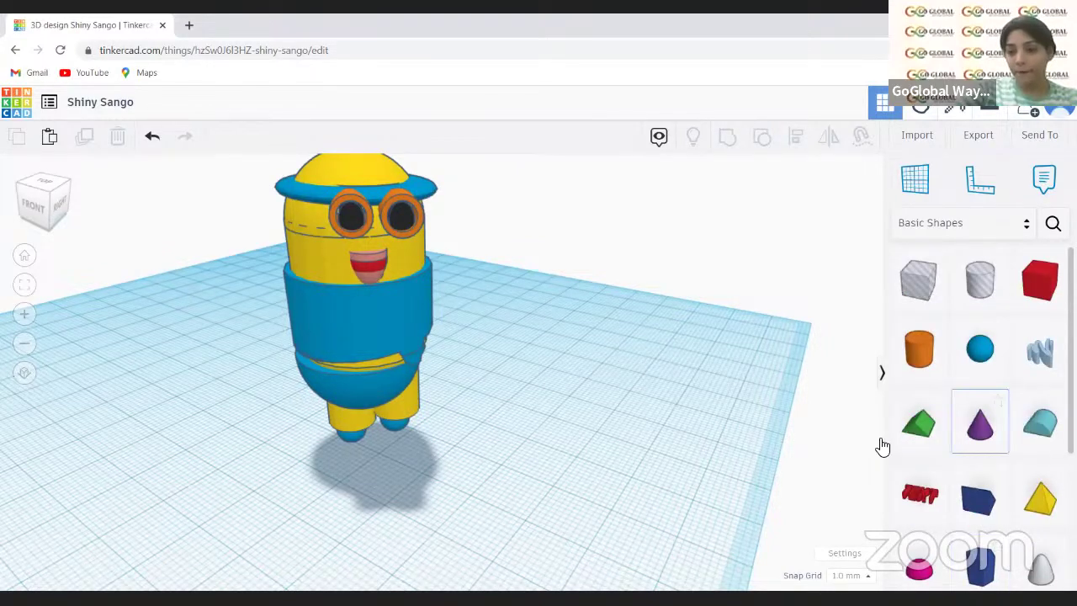
scroll(1012, 417, "down", 2)
scroll(1013, 417, "up", 2)
scroll(1012, 417, "down", 2)
scroll(1012, 417, "up", 2)
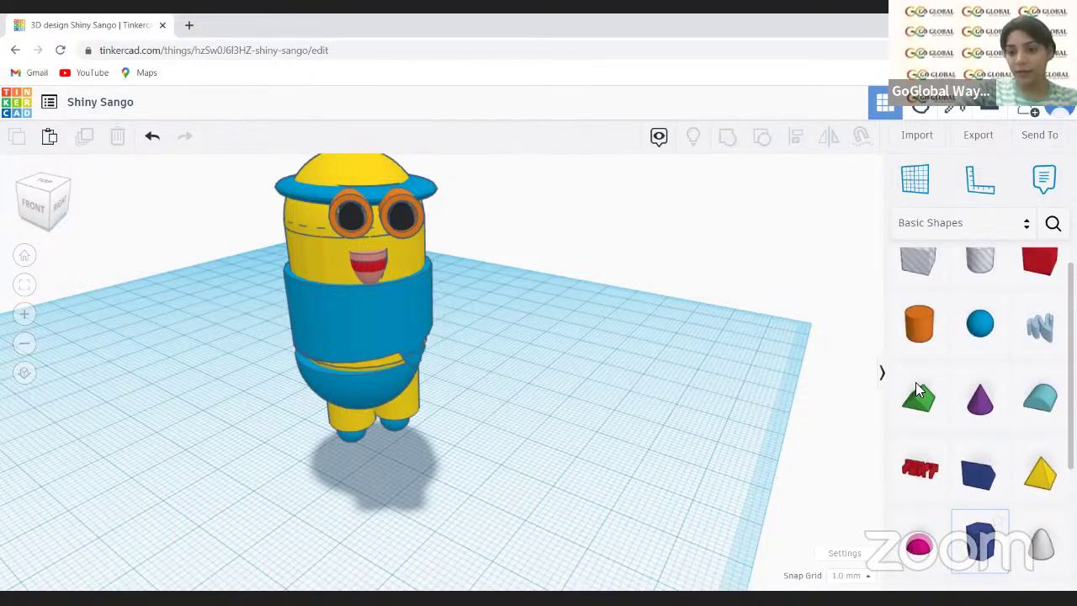
left_click_drag(917, 353, 527, 378)
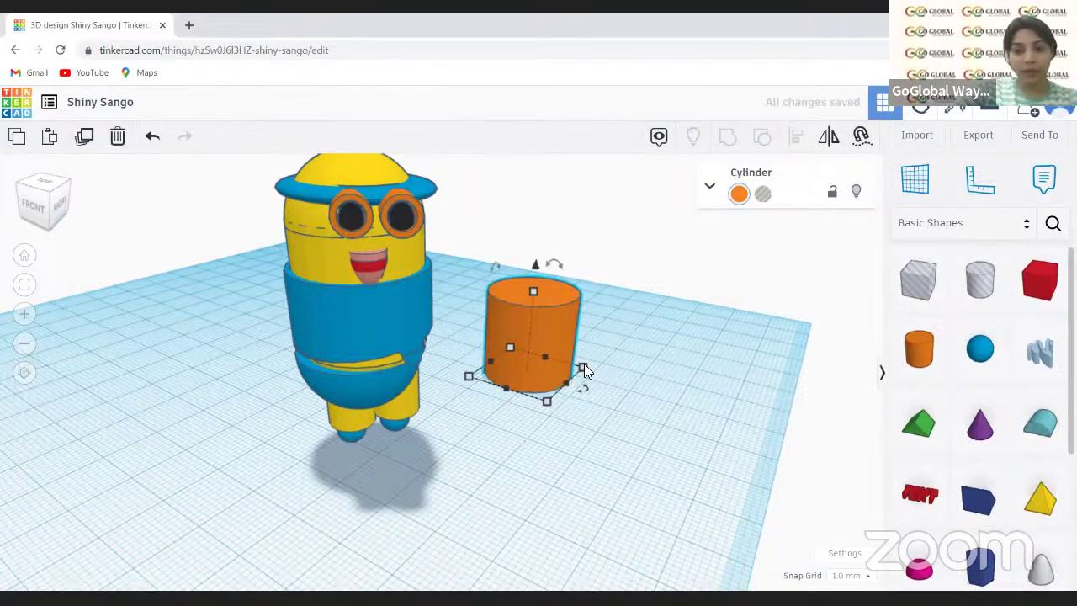
- Set the orange cylinder's length and width to 10 mm each
mouse_move(584, 371)
left_click(637, 402)
type("10")
left_click(572, 336)
type("190")
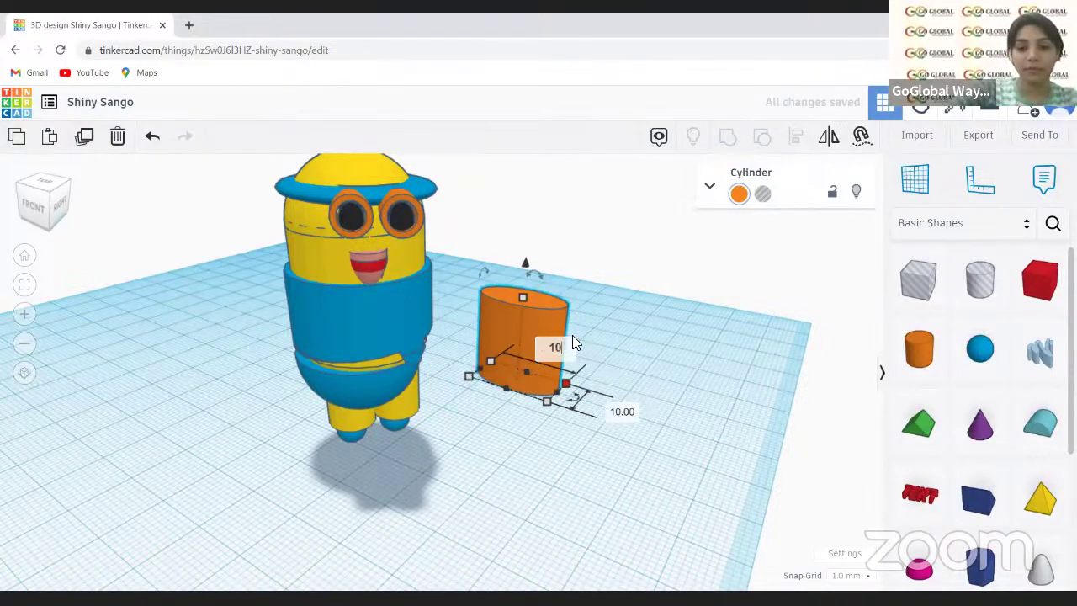
key("Return")
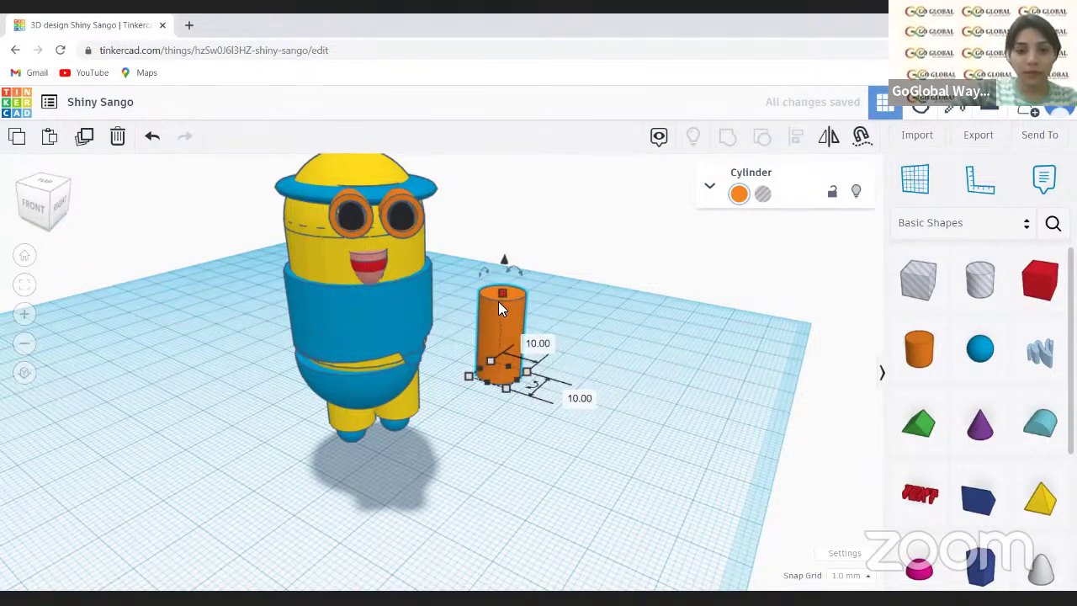
- Move the orange cylinder against the side of the character's body and raise it 20 mm above the workplane as an arm
left_click_drag(474, 318, 445, 324)
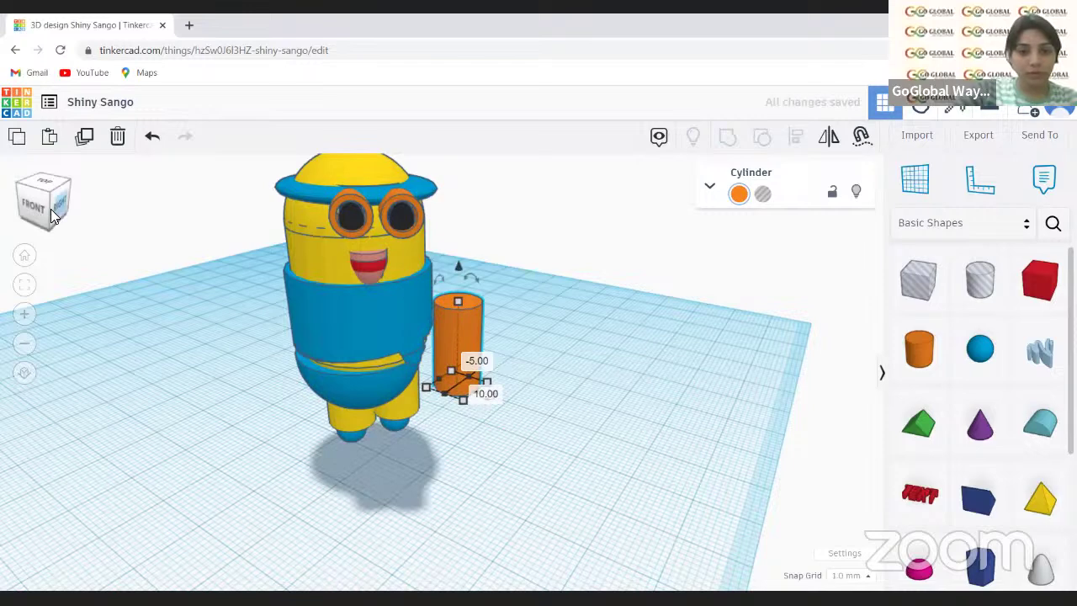
right_click_drag(589, 355, 504, 342)
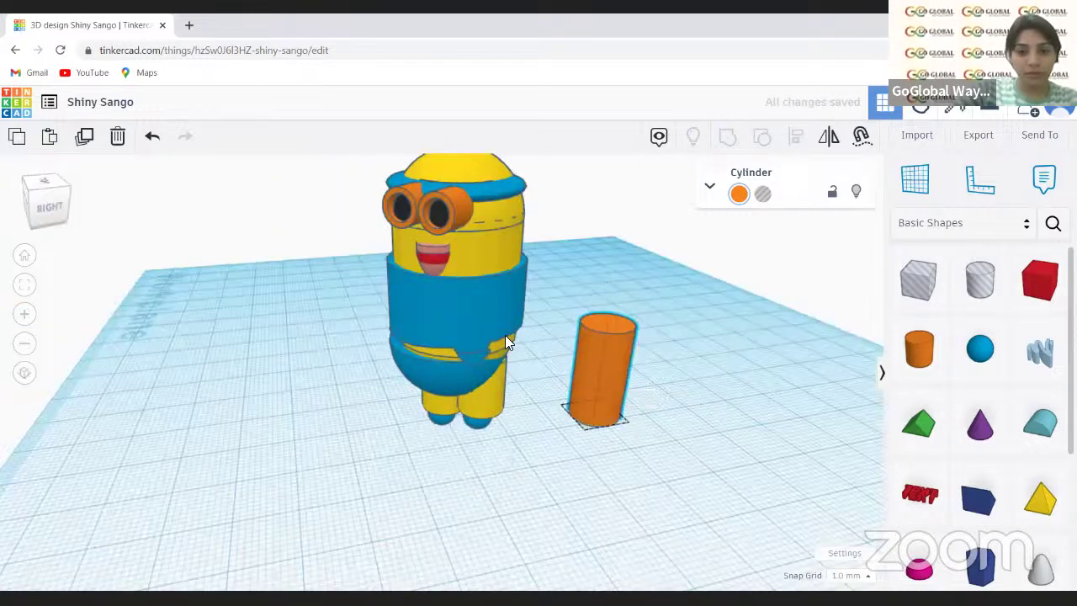
left_click_drag(584, 366, 470, 447)
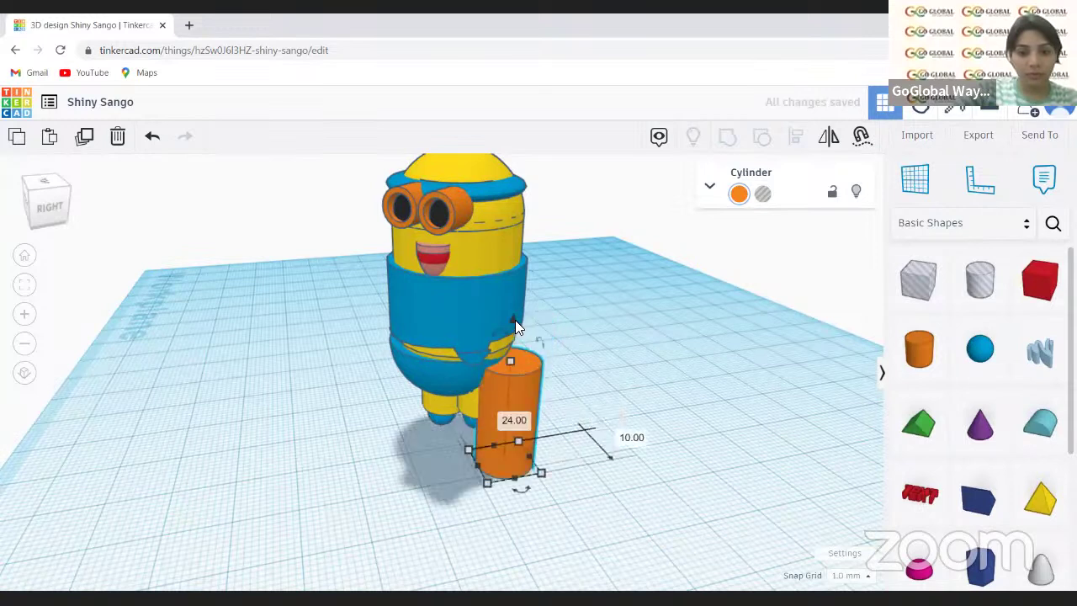
left_click_drag(513, 296, 516, 165)
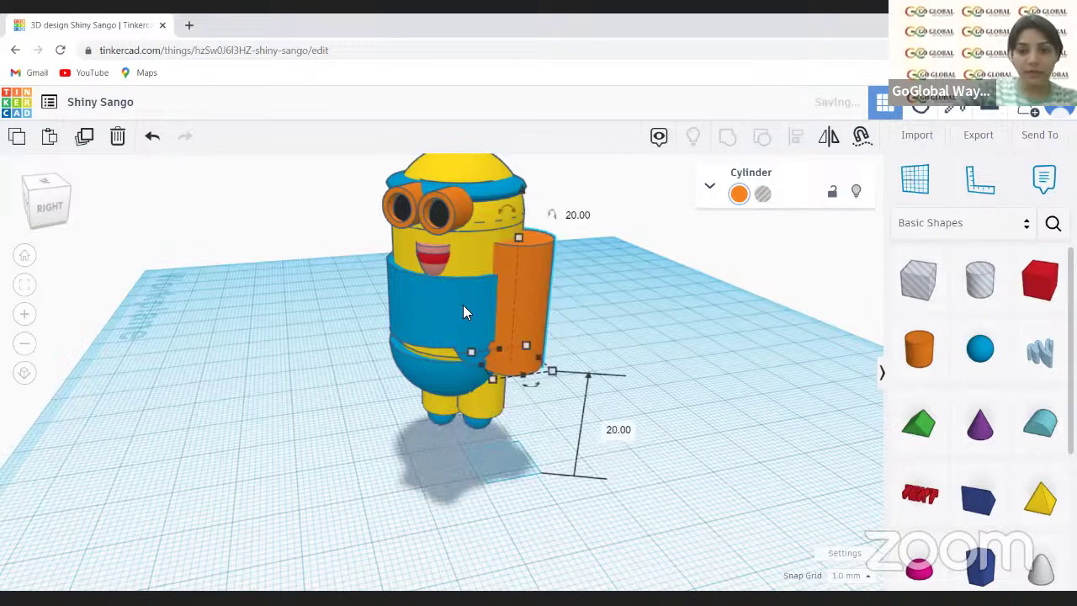
- Set the arm cylinder's length and width to 8 mm each
left_click(552, 372)
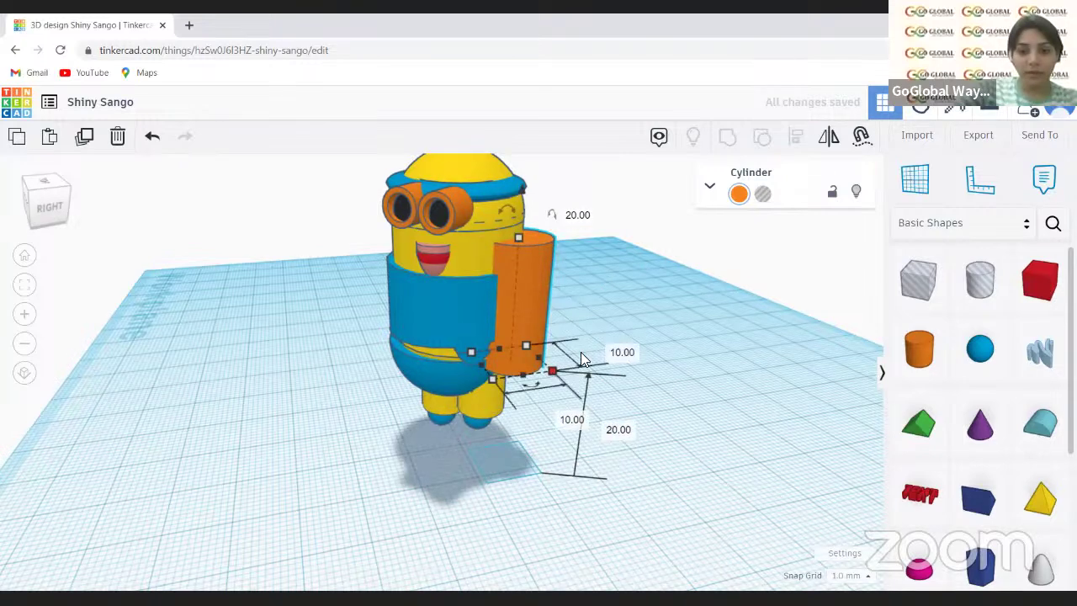
left_click(618, 352)
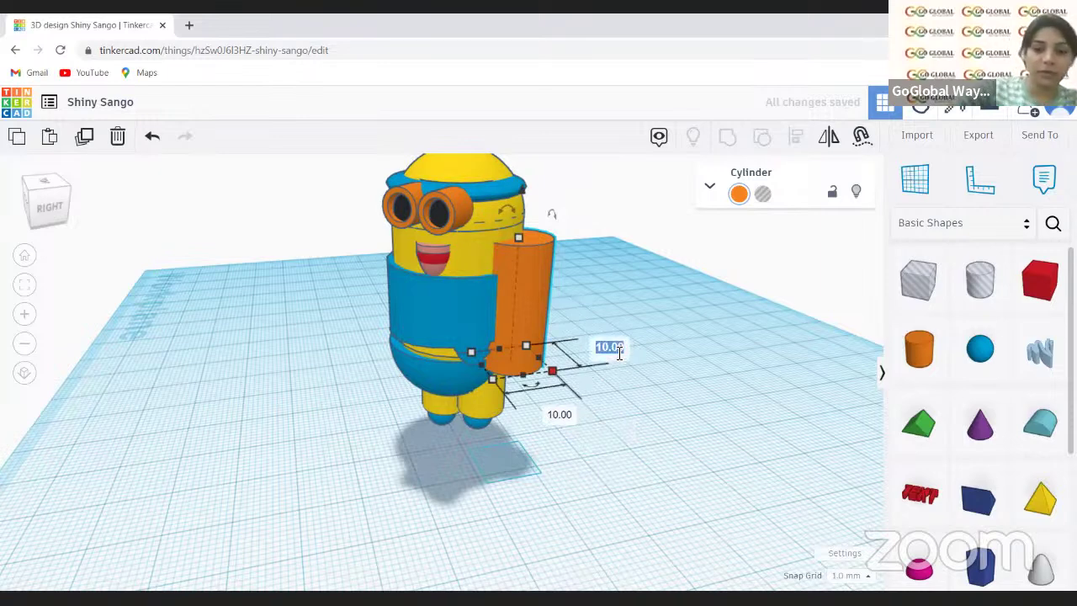
type("8")
left_click(557, 415)
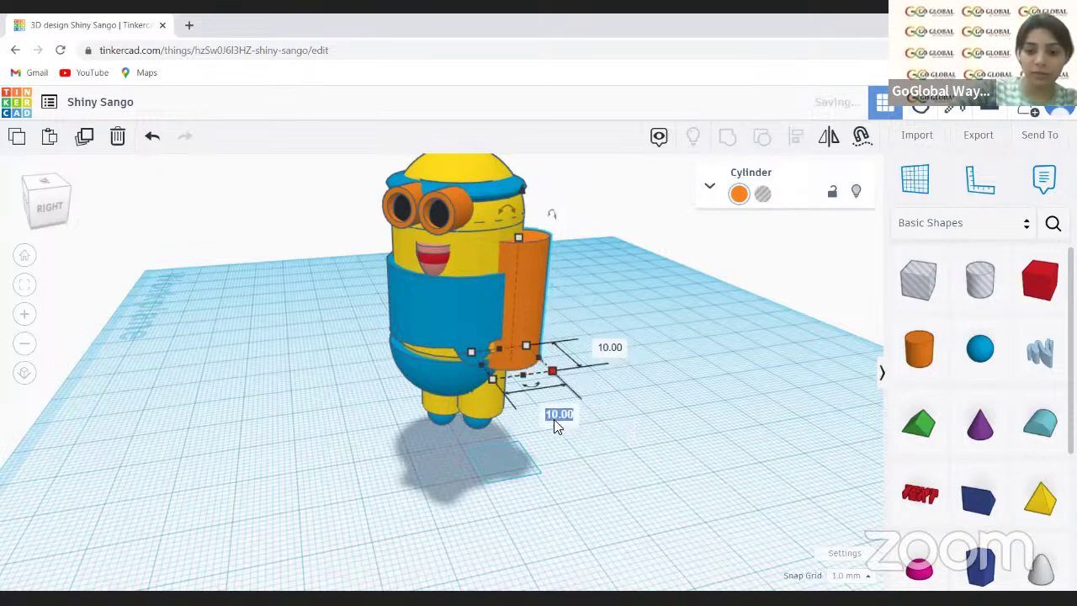
type("8")
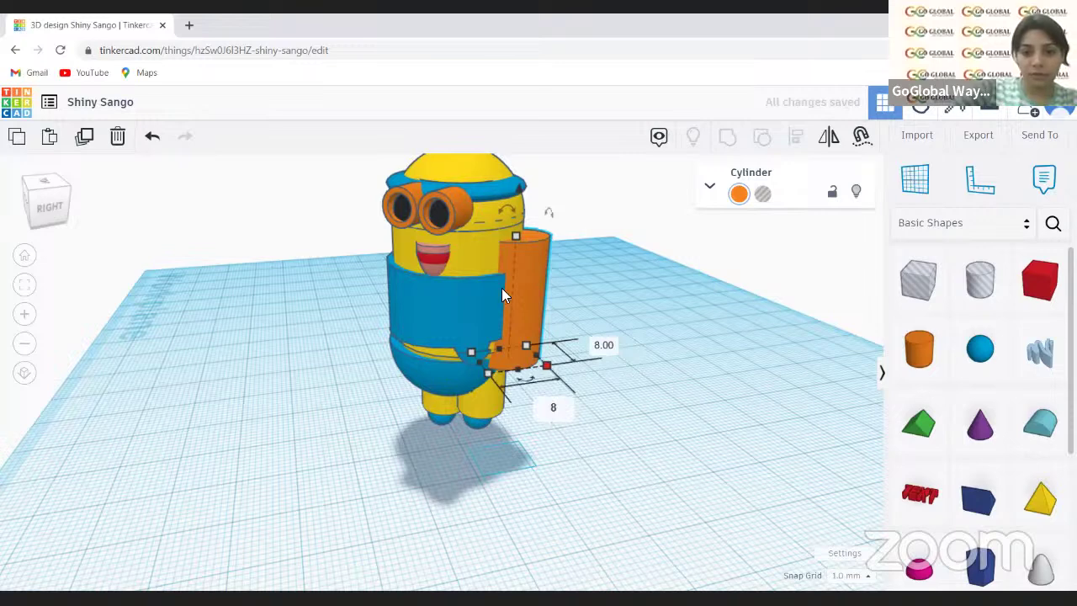
key("Return")
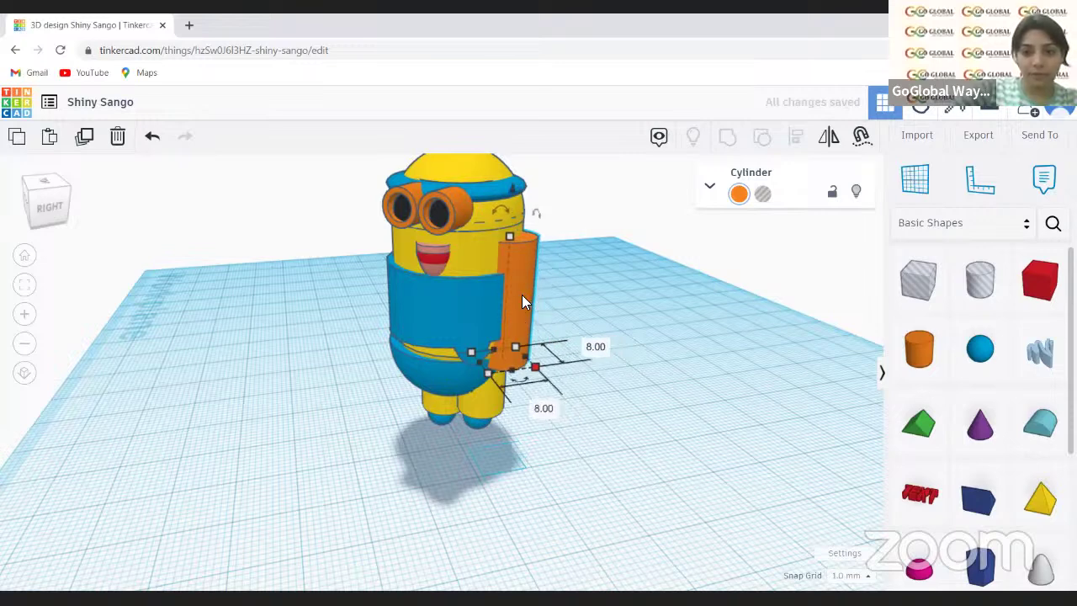
- Duplicate the arm cylinder and move the copy to the opposite side of the character's body
left_click(87, 137)
left_click_drag(463, 284, 399, 275)
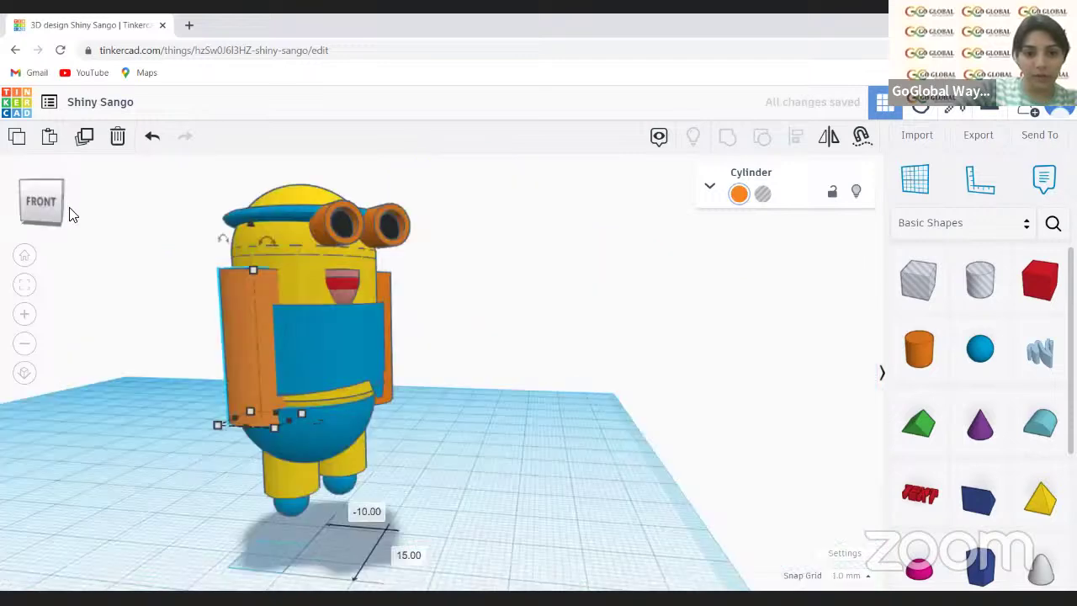
- Examine the placement of both arm cylinders on the character from several angles and deselect them
left_click(71, 212)
left_click(69, 216)
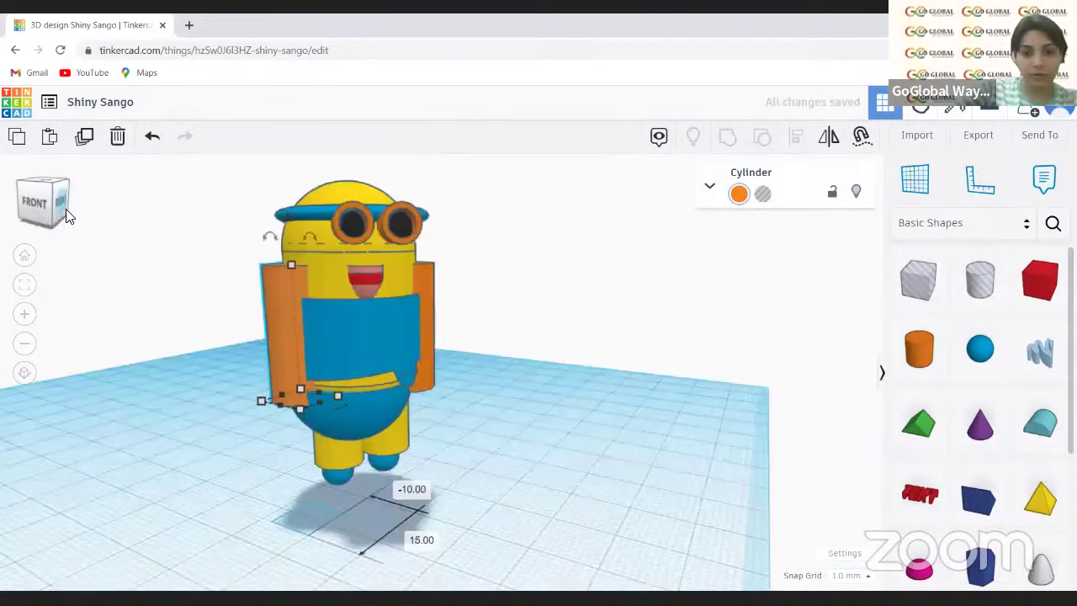
left_click(69, 210)
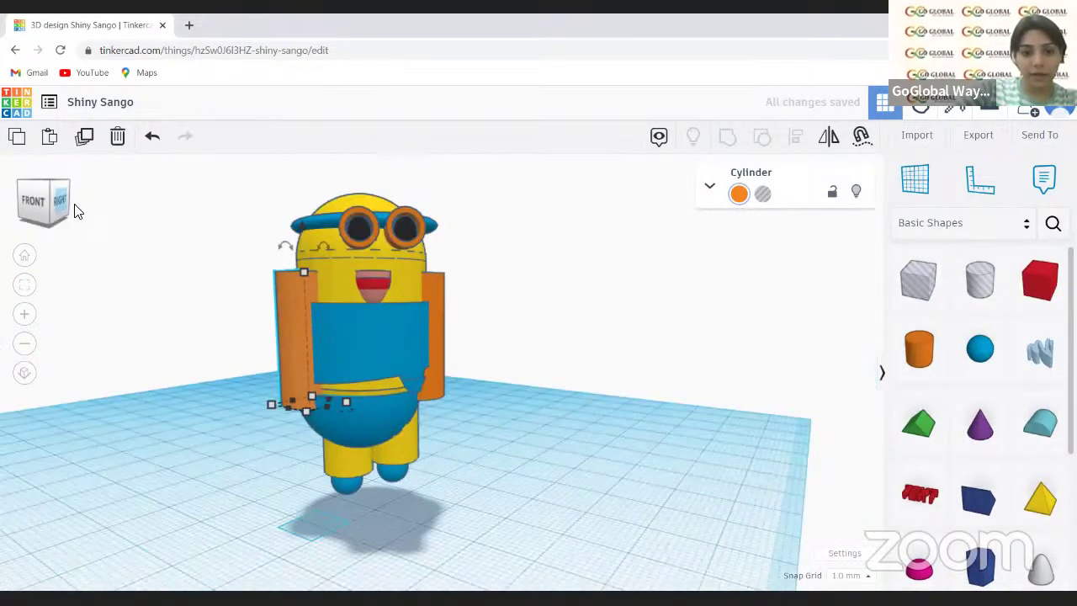
left_click(69, 217)
right_click_drag(492, 427, 376, 435)
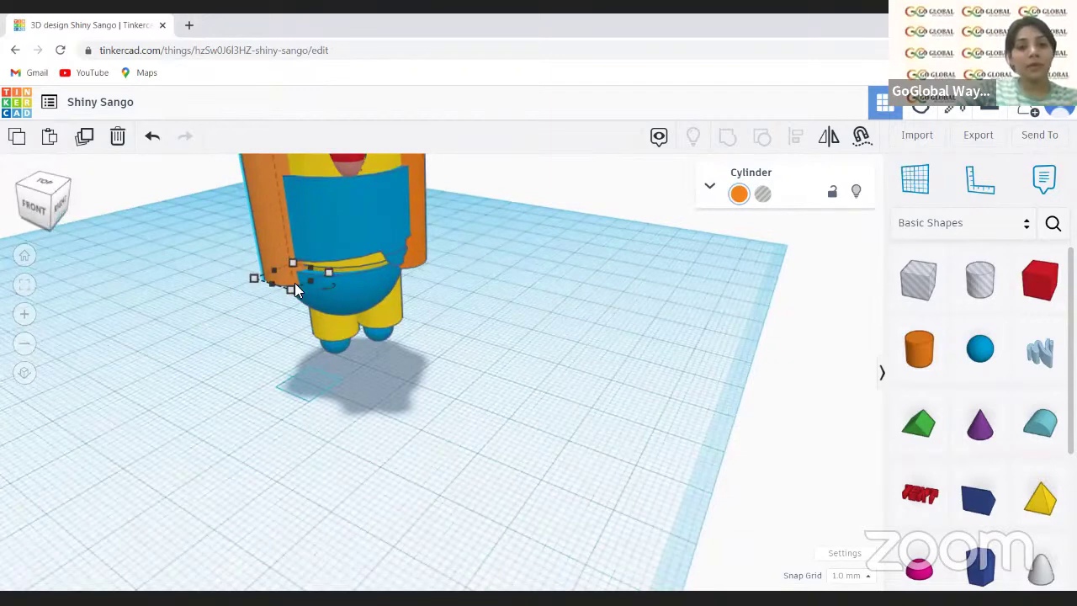
right_click_drag(295, 283, 336, 345)
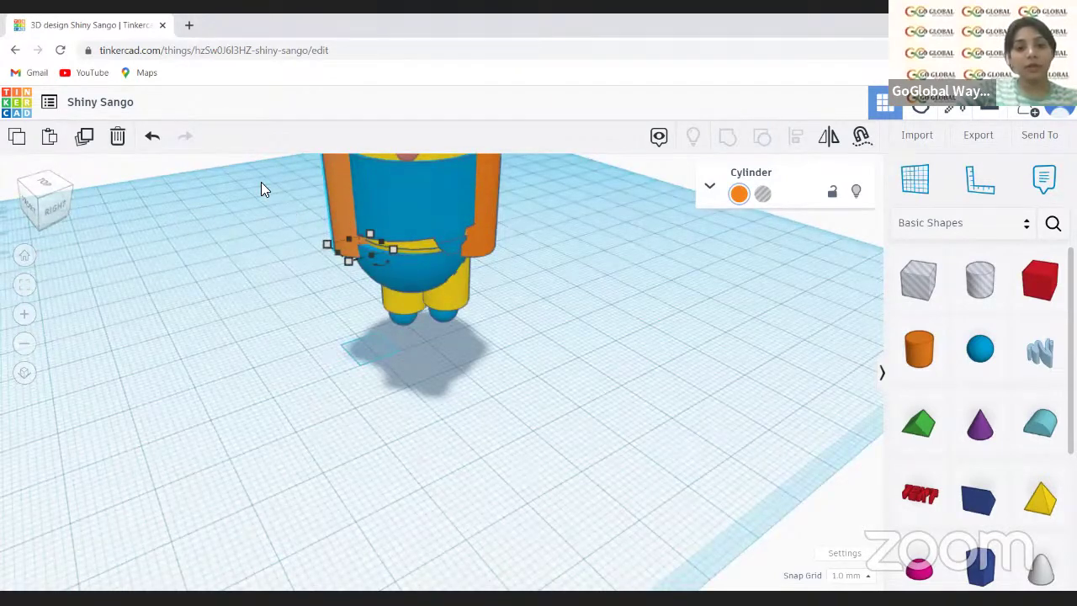
right_click_drag(257, 223, 306, 258)
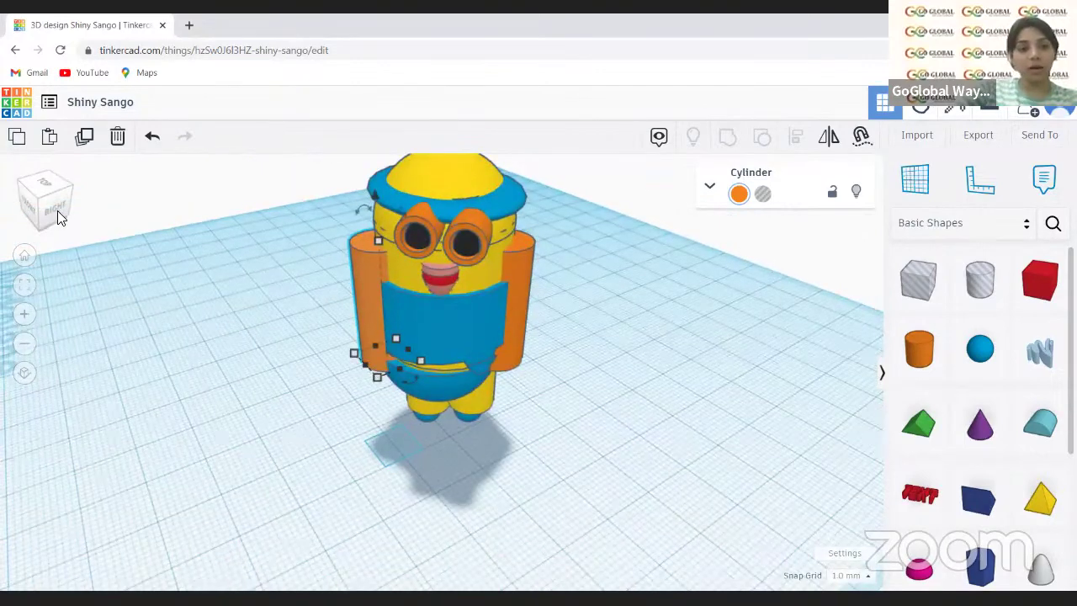
left_click(61, 211)
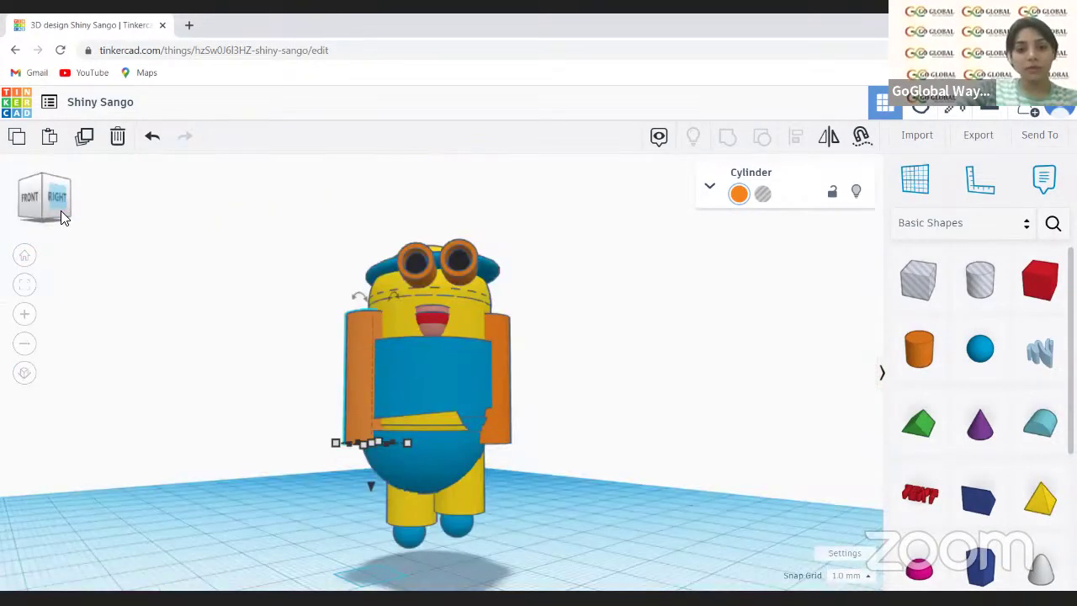
left_click_drag(60, 210, 238, 438)
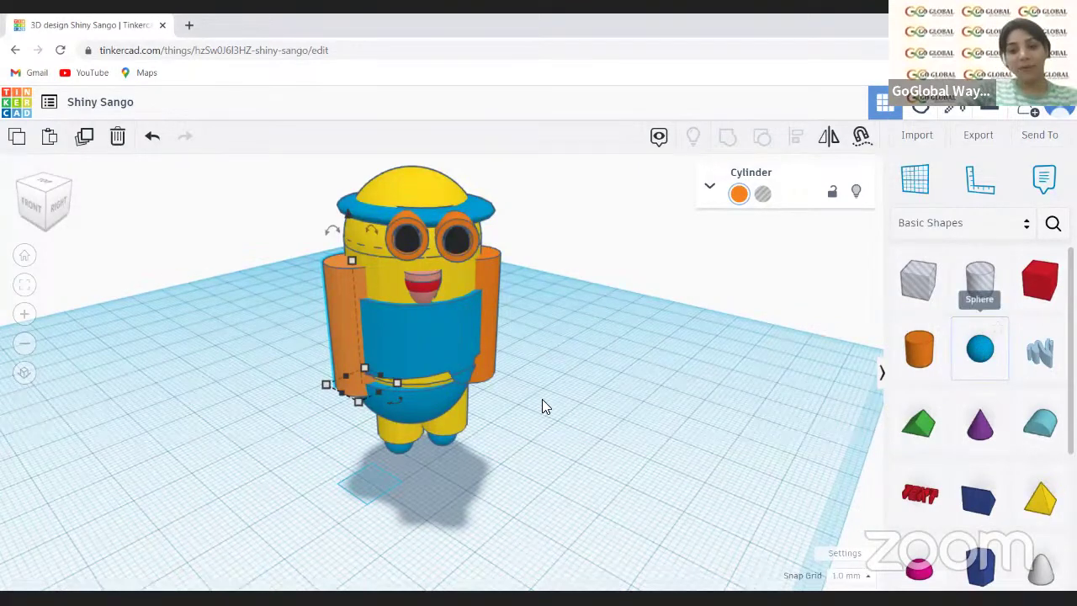
left_click(551, 441)
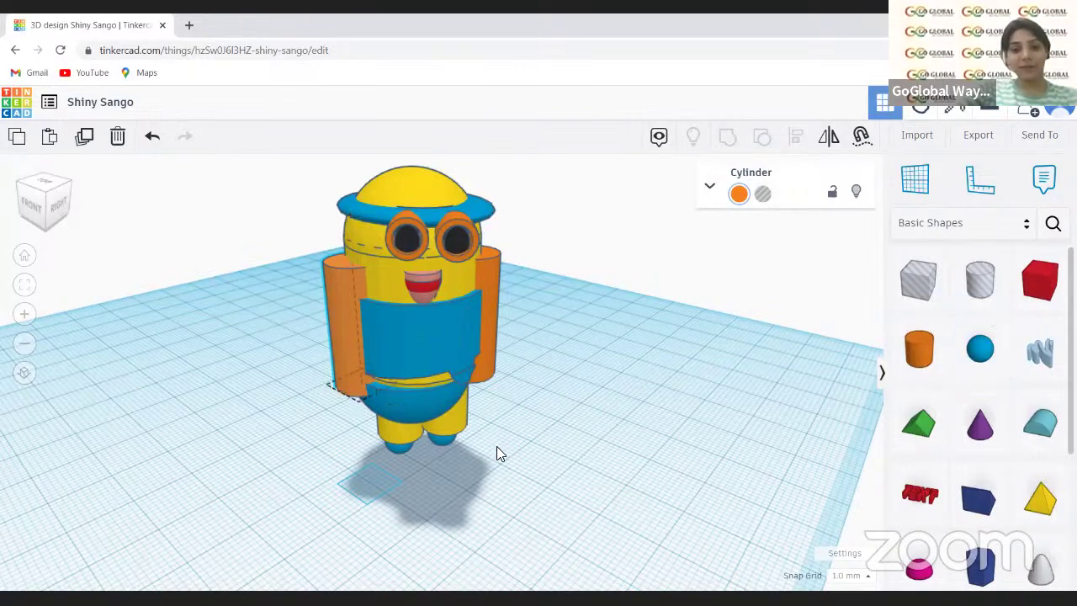
right_click_drag(502, 436, 523, 425)
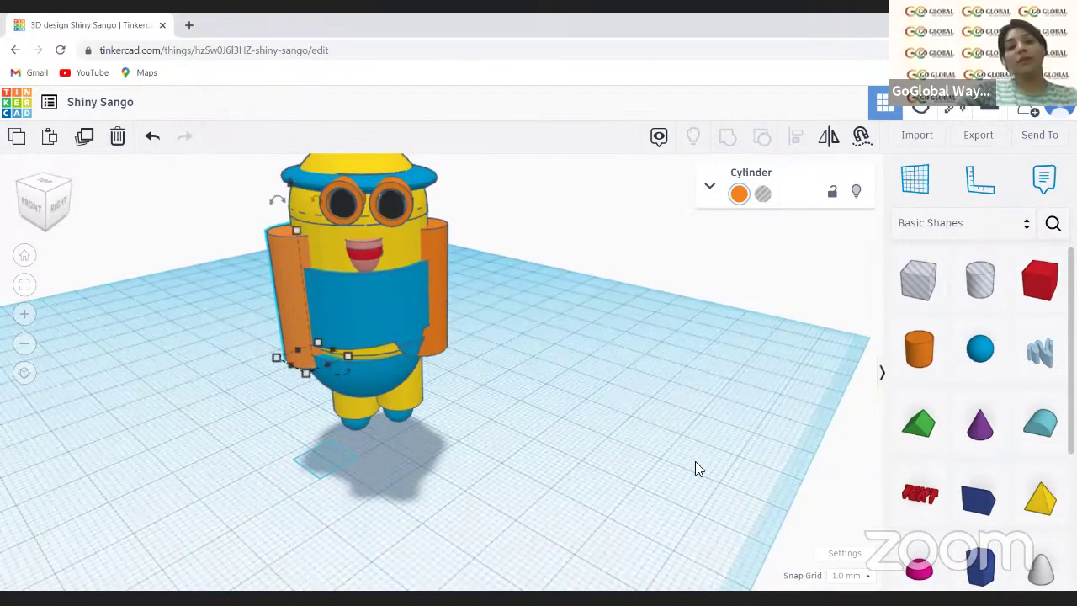
left_click(560, 440)
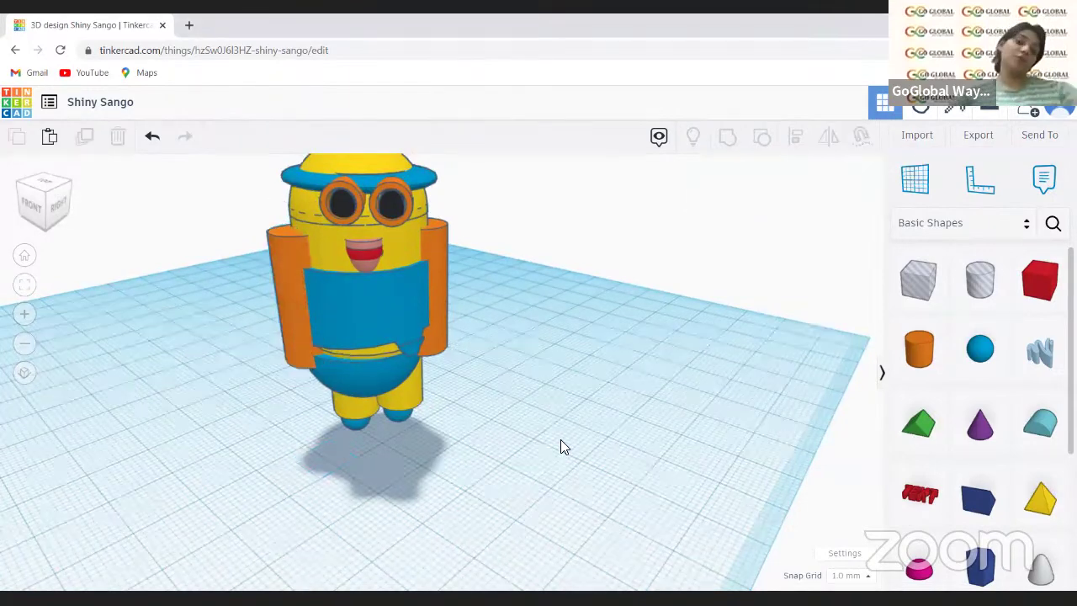
- Place a sphere from the basic shapes on the workplane beside the character's legs
scroll(500, 300, "down", 2)
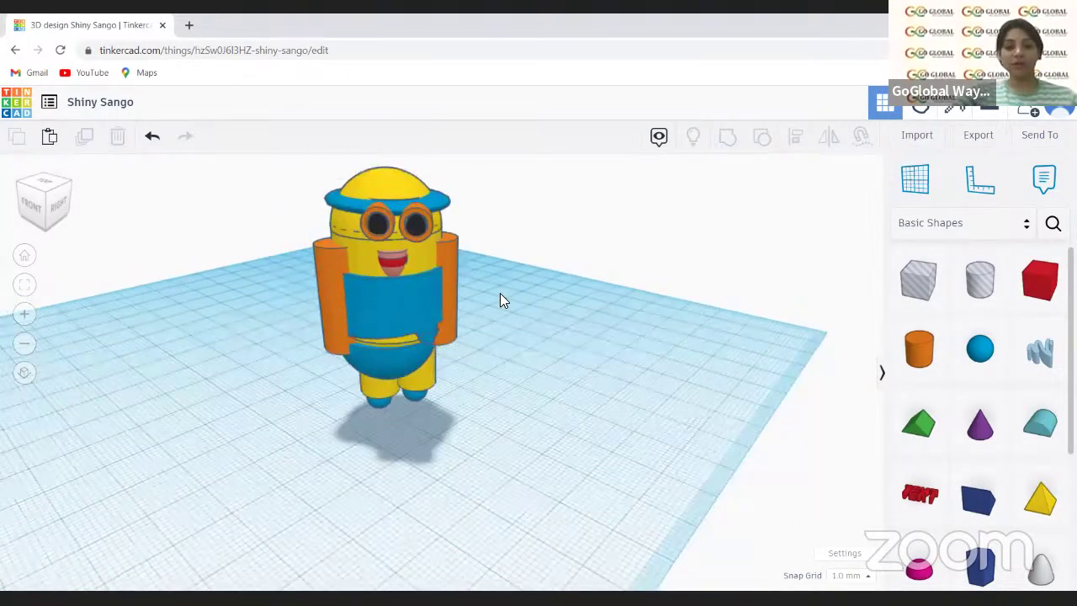
scroll(499, 300, "down", 1)
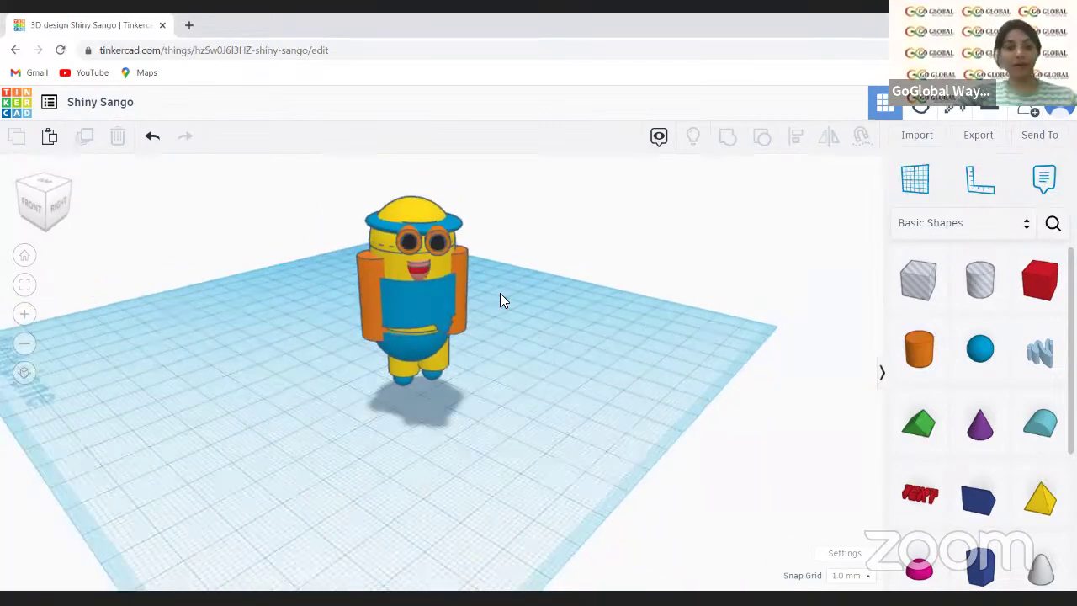
scroll(500, 300, "down", 1)
scroll(500, 300, "up", 1)
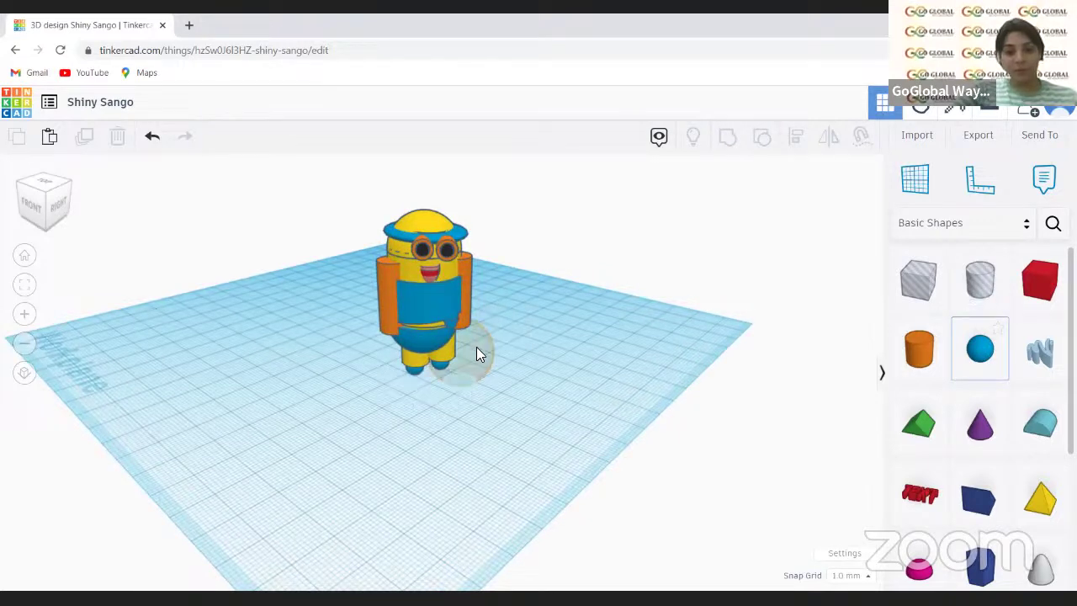
left_click(480, 360)
left_click_drag(486, 356, 494, 363)
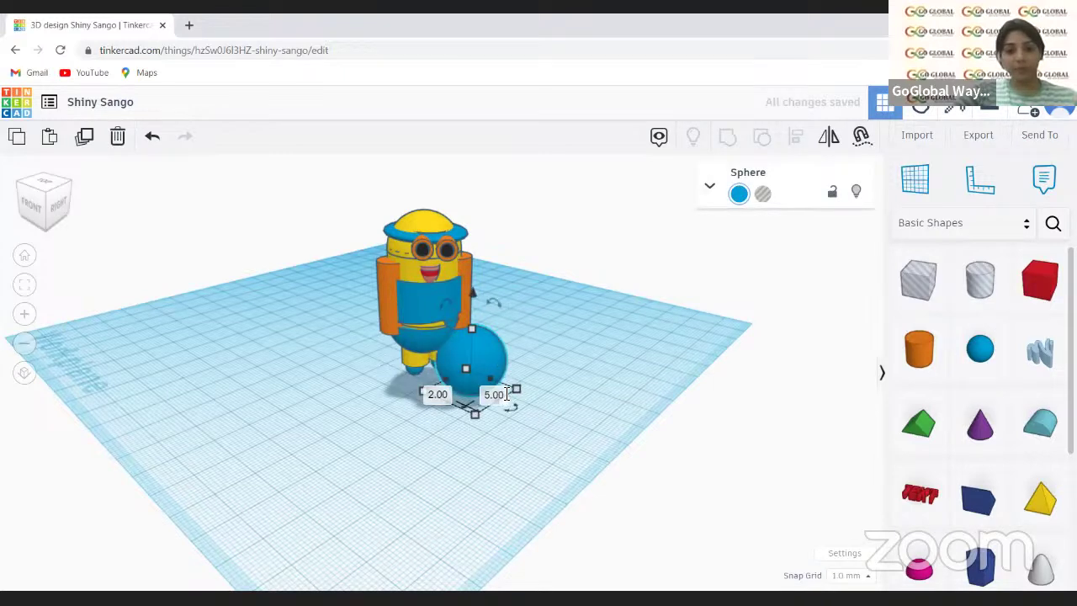
- Set the sphere's length and width to 5 mm each and position it at the lower end of the character's left arm as a hand
mouse_move(516, 391)
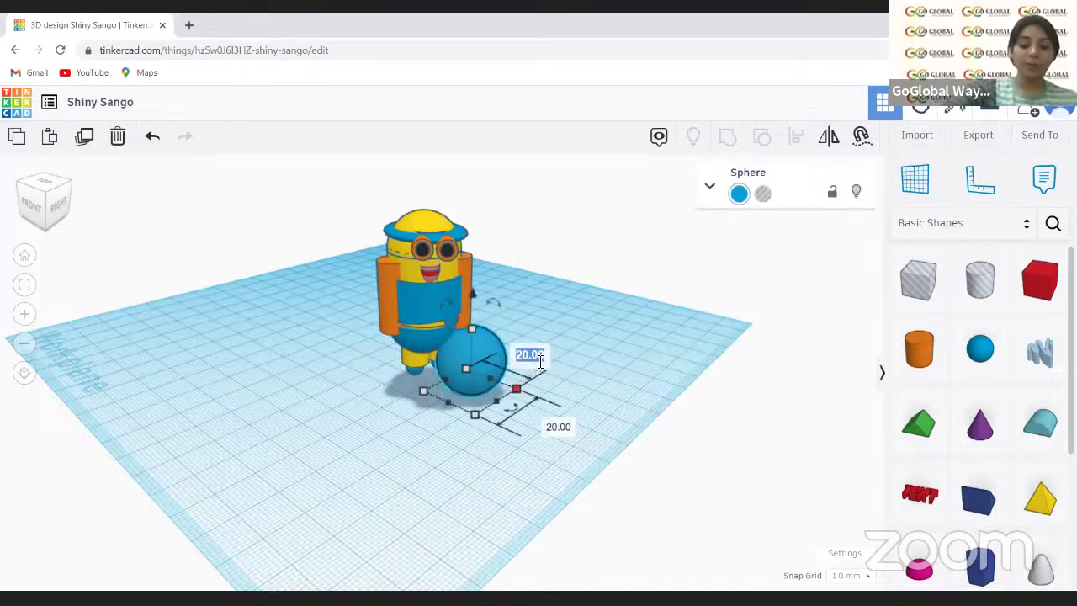
type("5")
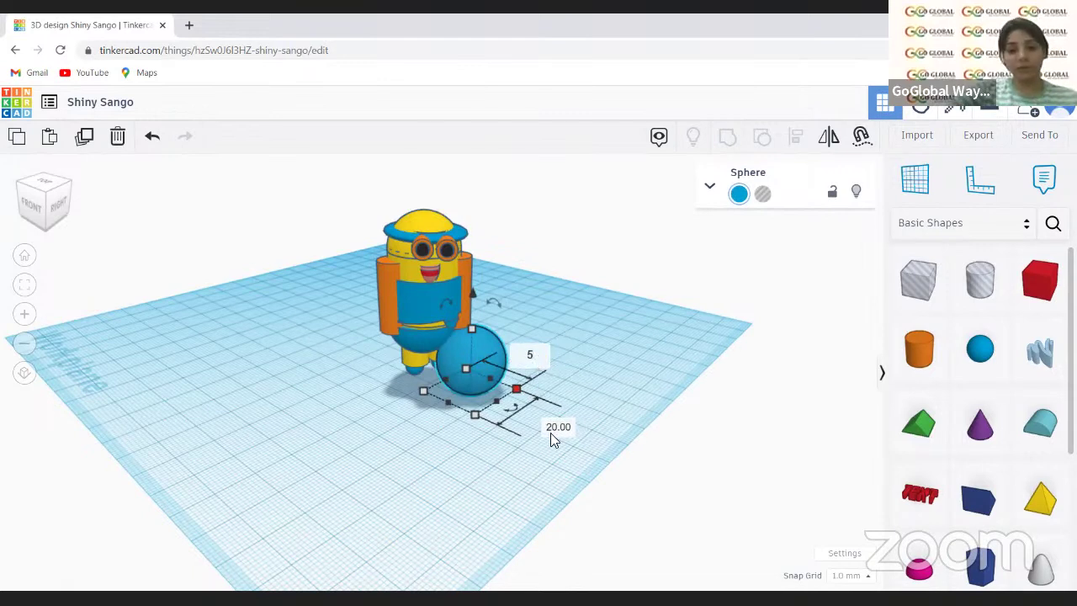
key("Tab")
key("BackSpace")
type("5")
key("Return")
left_click_drag(436, 331, 460, 334)
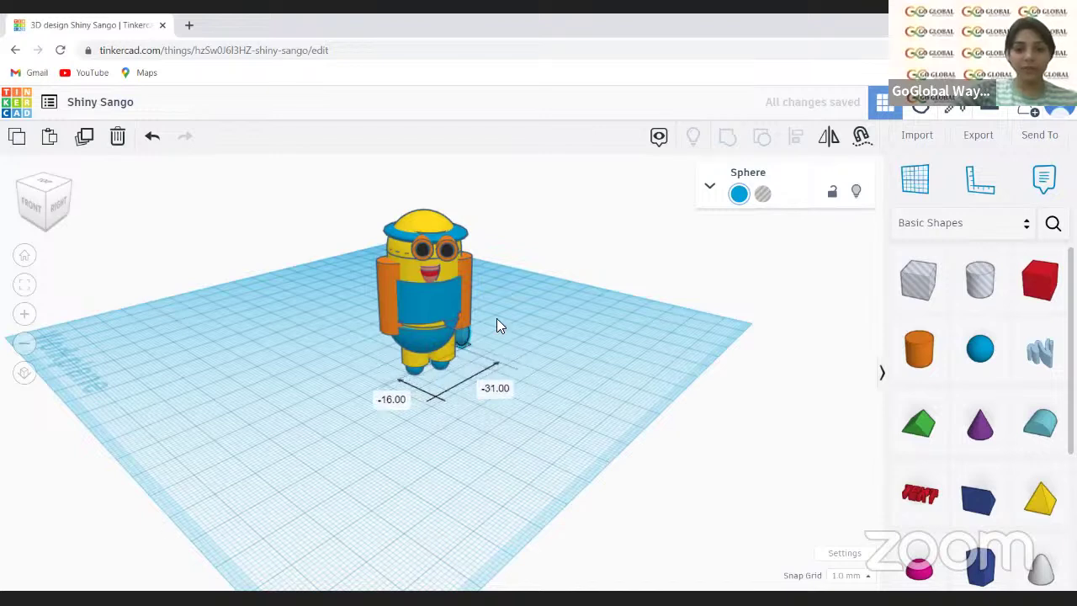
left_click(616, 308)
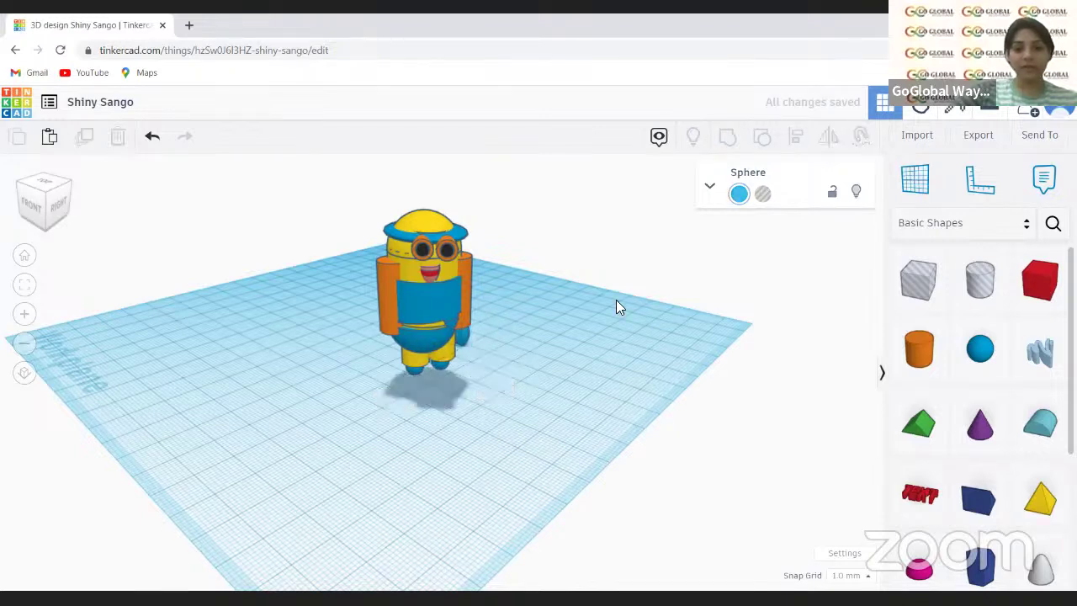
- Duplicate the hand sphere and position the copy at the lower end of the character's other arm
left_click(459, 337)
left_click(85, 136)
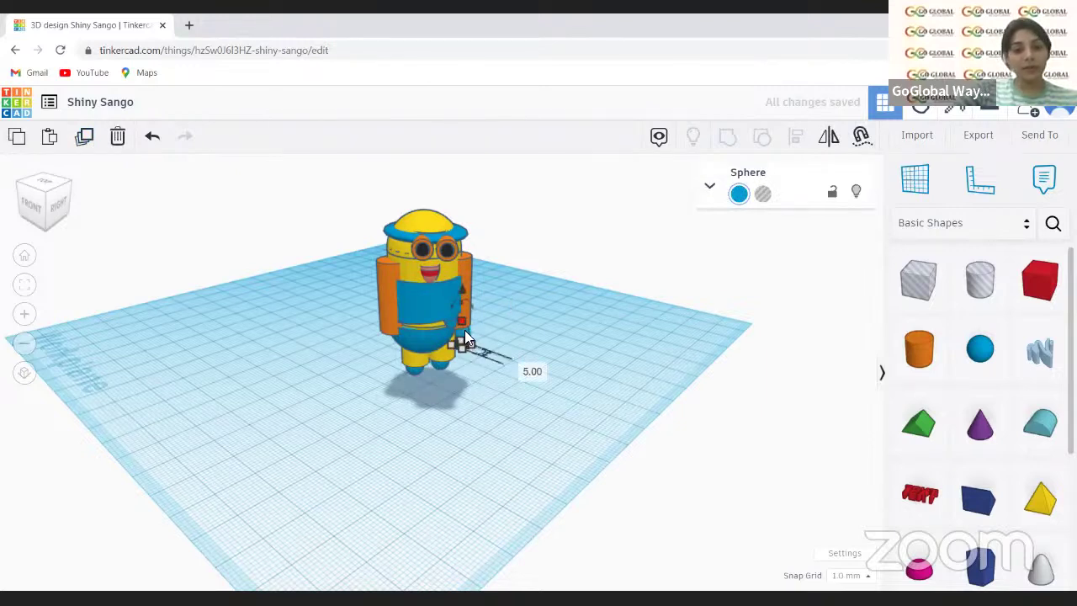
mouse_move(390, 338)
left_mouse_down()
mouse_move(399, 345)
mouse_move(390, 338)
left_mouse_up()
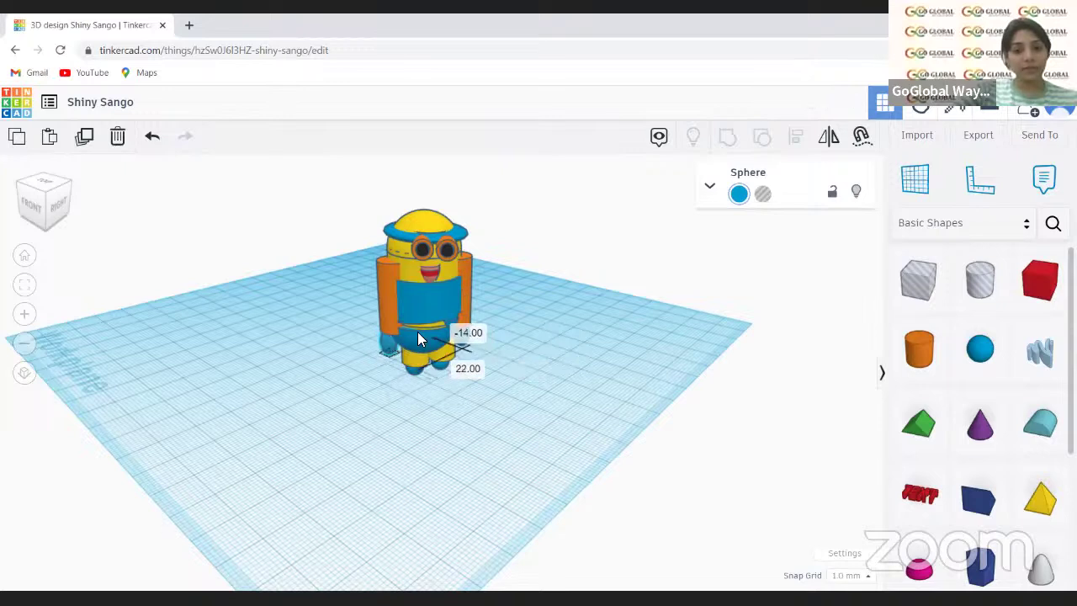
left_click(613, 426)
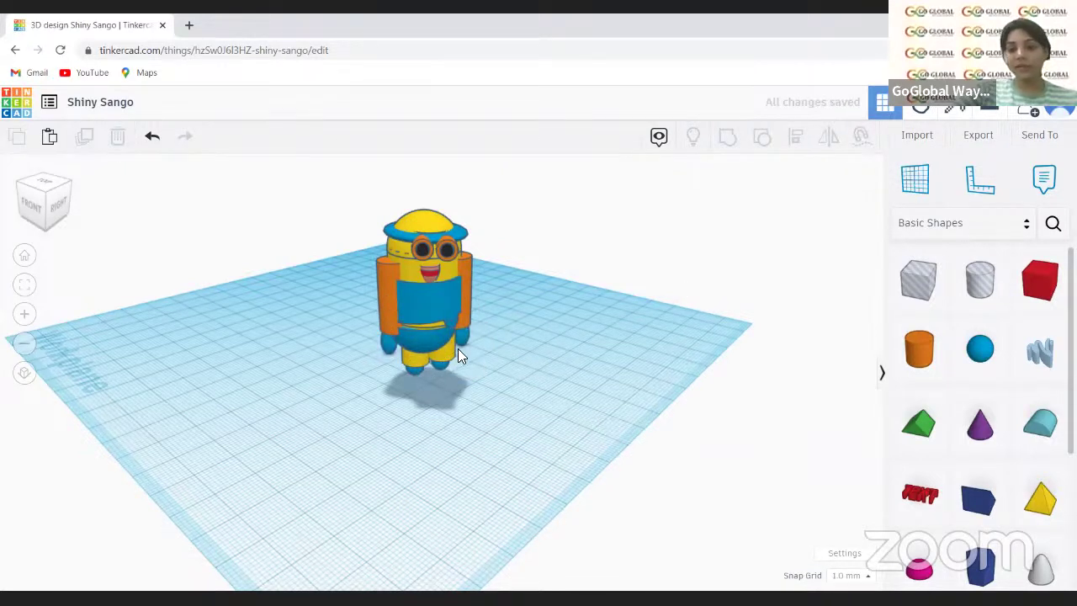
middle_click_drag(464, 367, 454, 364)
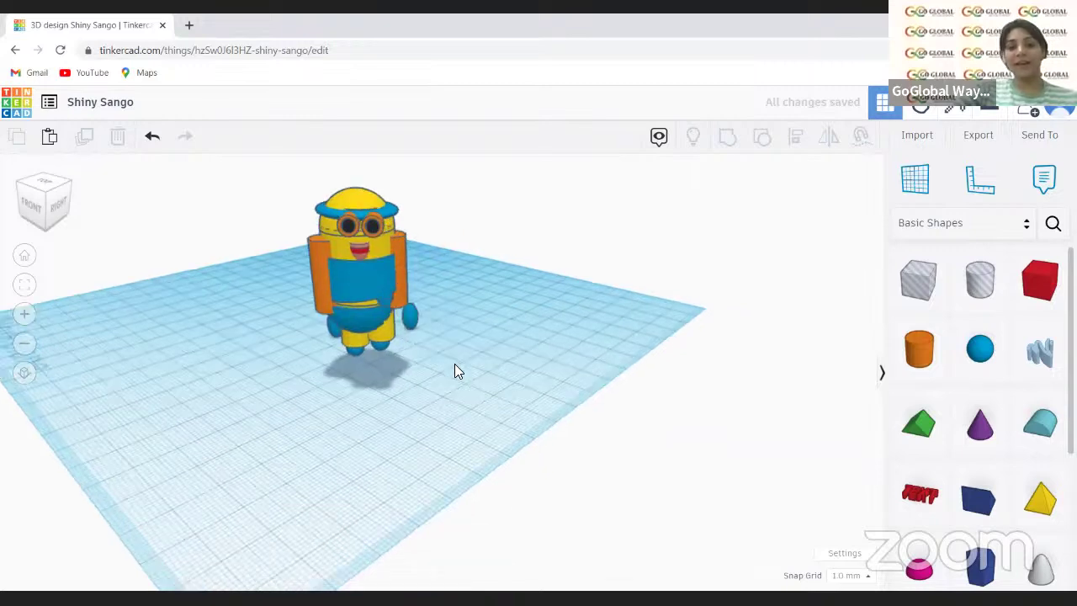
middle_click_drag(474, 361, 569, 367)
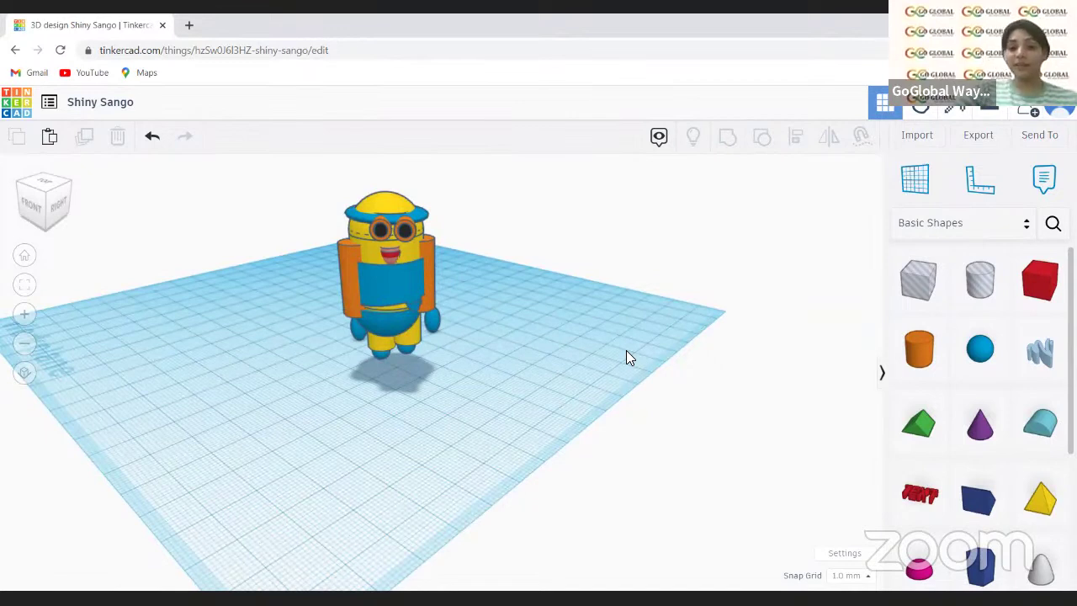
- Shorten both arm cylinders from their upper ends, setting the height of the one on the character's left to 15 mm
left_click(345, 263)
left_click_drag(345, 267, 423, 267)
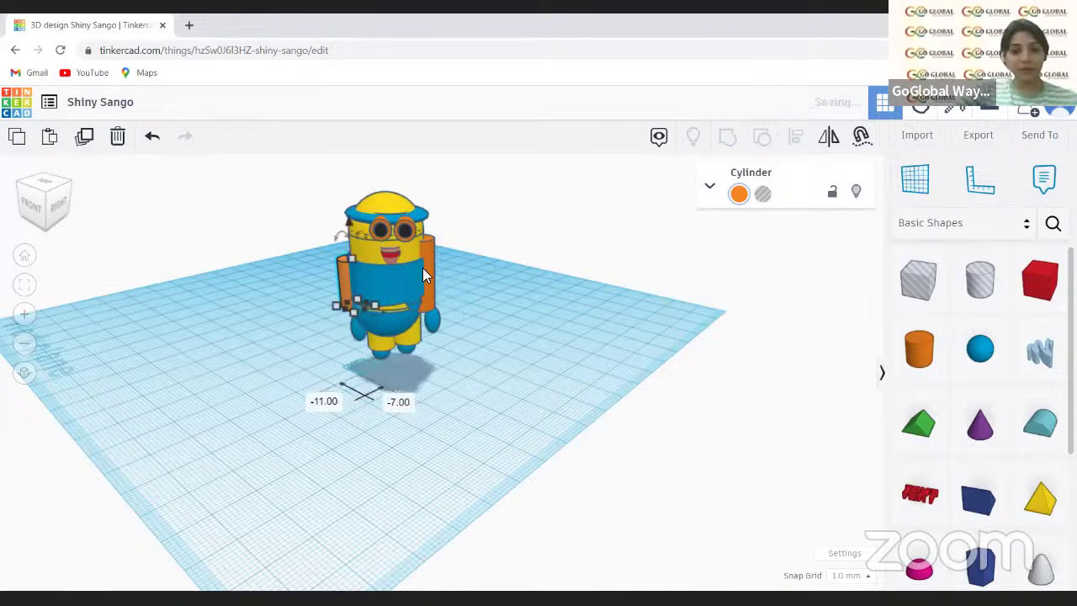
left_click(429, 249)
left_click(417, 228)
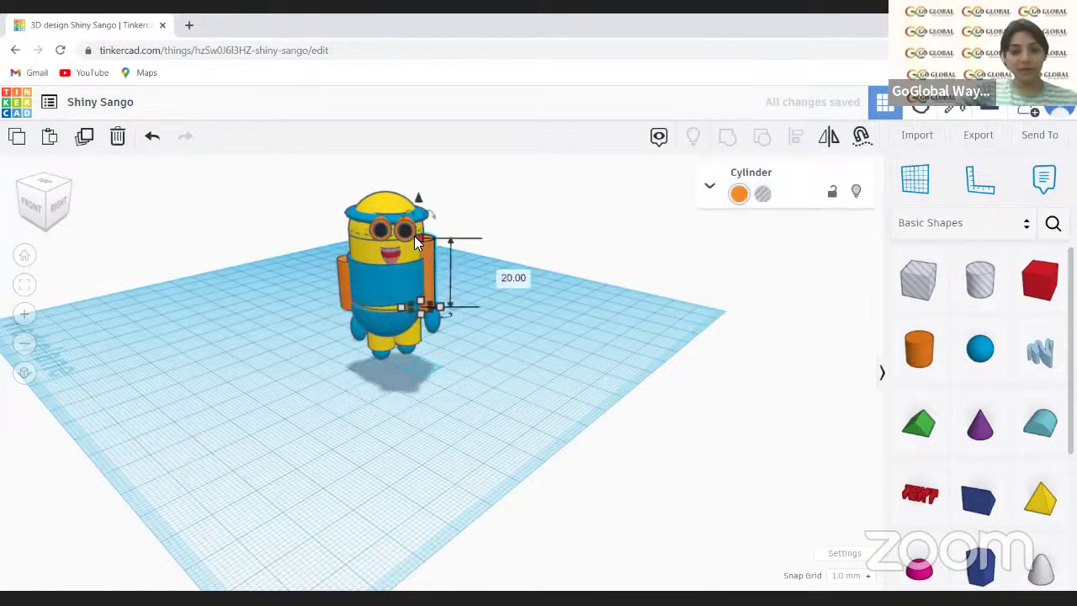
left_click_drag(420, 235, 424, 261)
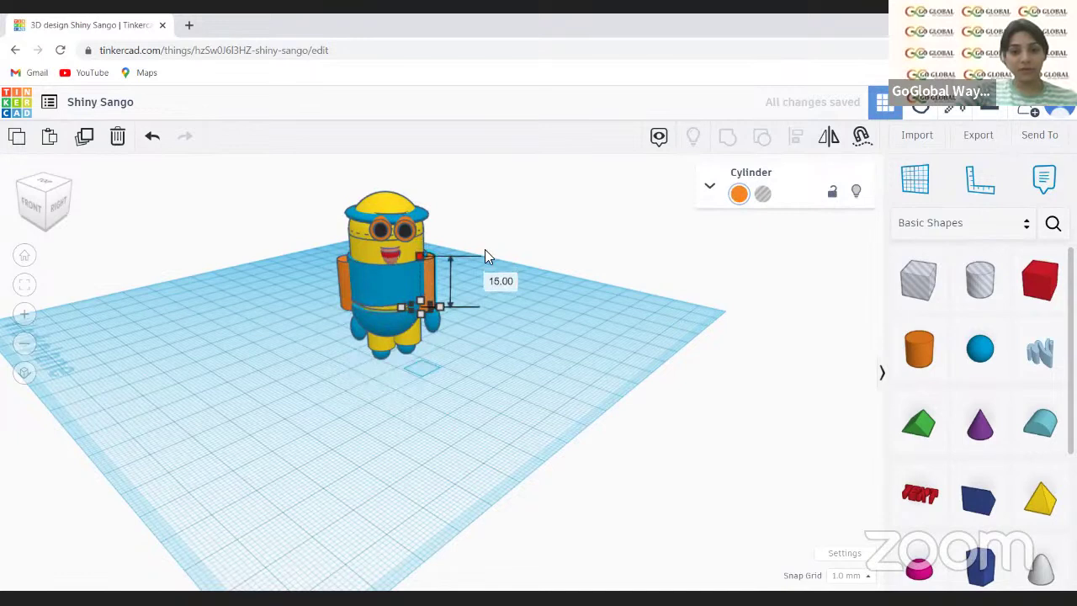
left_click(513, 297)
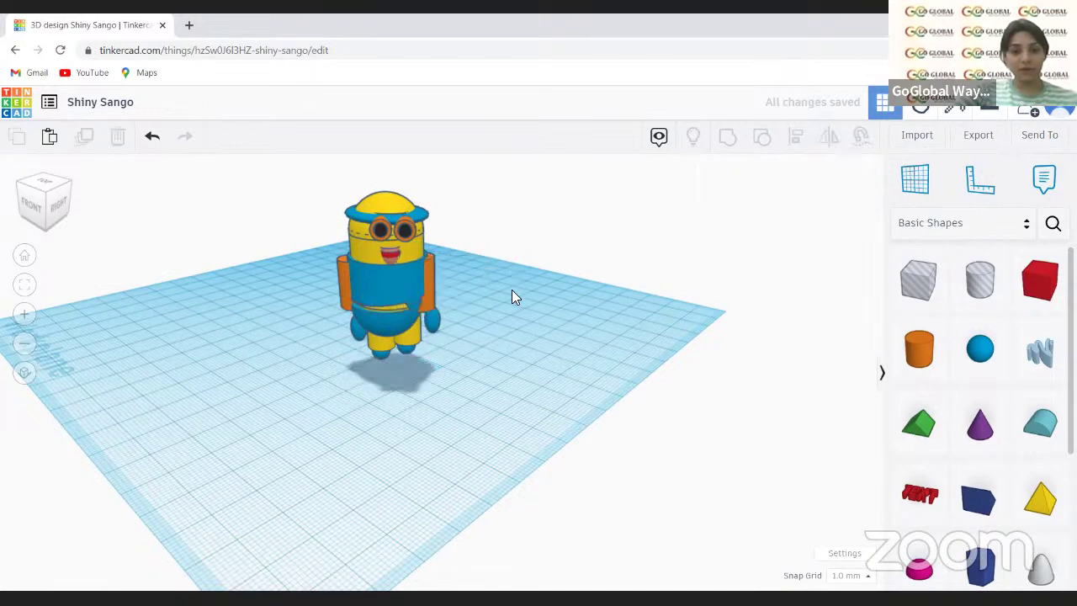
- Reposition the hand sphere on the character's left directly under its arm and raise it 10 mm
left_click(431, 325)
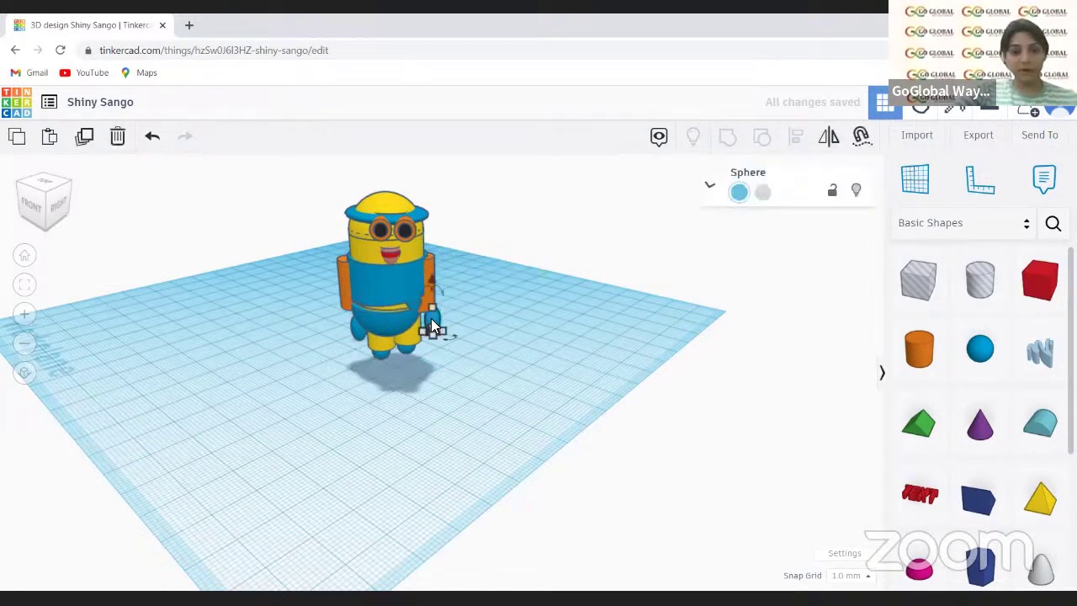
left_click_drag(432, 329, 433, 328)
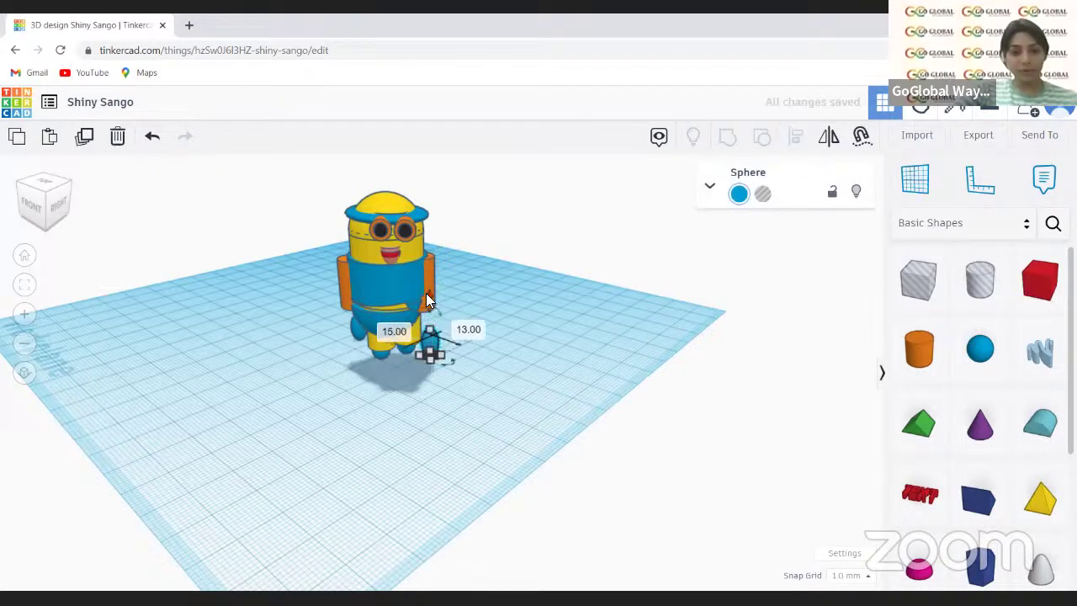
key("ctrl+Up")
key("ctrl+Up")
key("ctrl+Up")
key("ctrl+Up")
key("ctrl+Up")
key("ctrl+Up")
key("ctrl+Up")
key("ctrl+Up")
key("ctrl+Up")
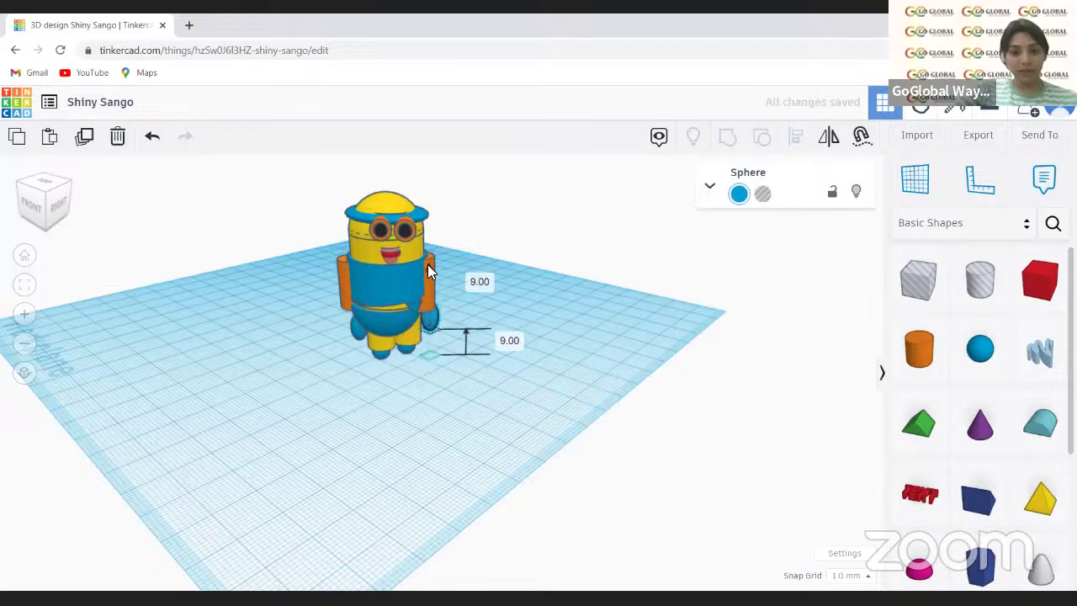
key("ctrl+Up")
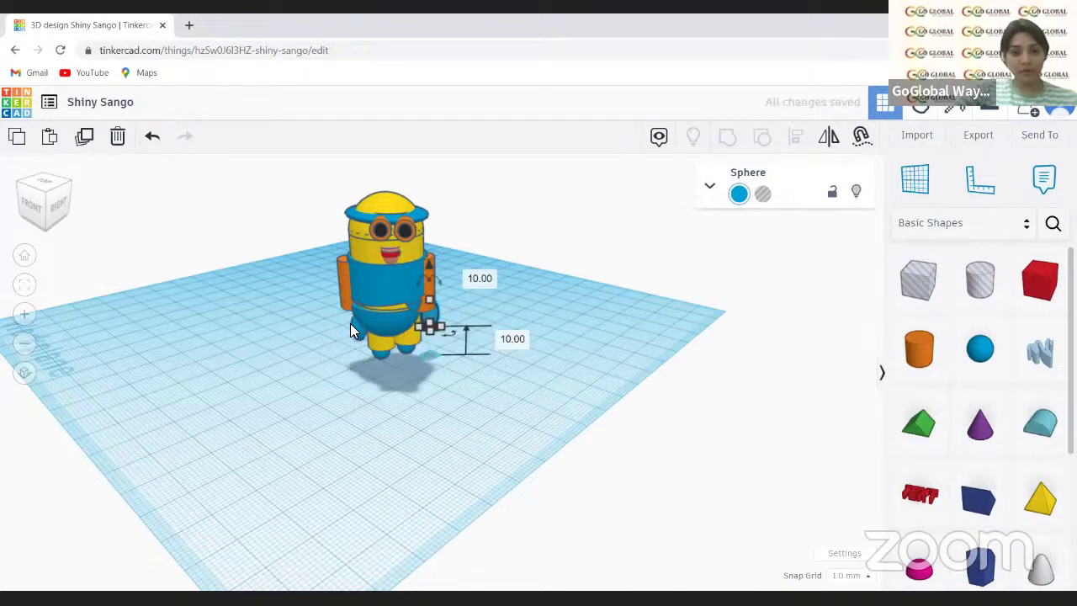
- Reposition the other hand sphere directly under its arm and raise it 10 mm
left_click(354, 325)
left_click(352, 336)
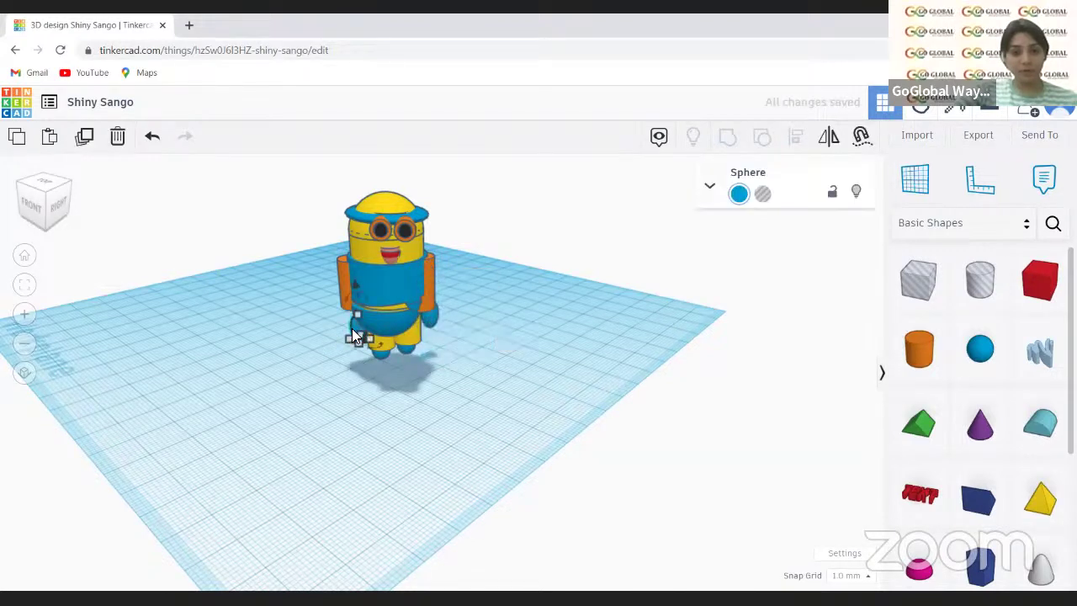
left_click_drag(352, 326, 343, 345)
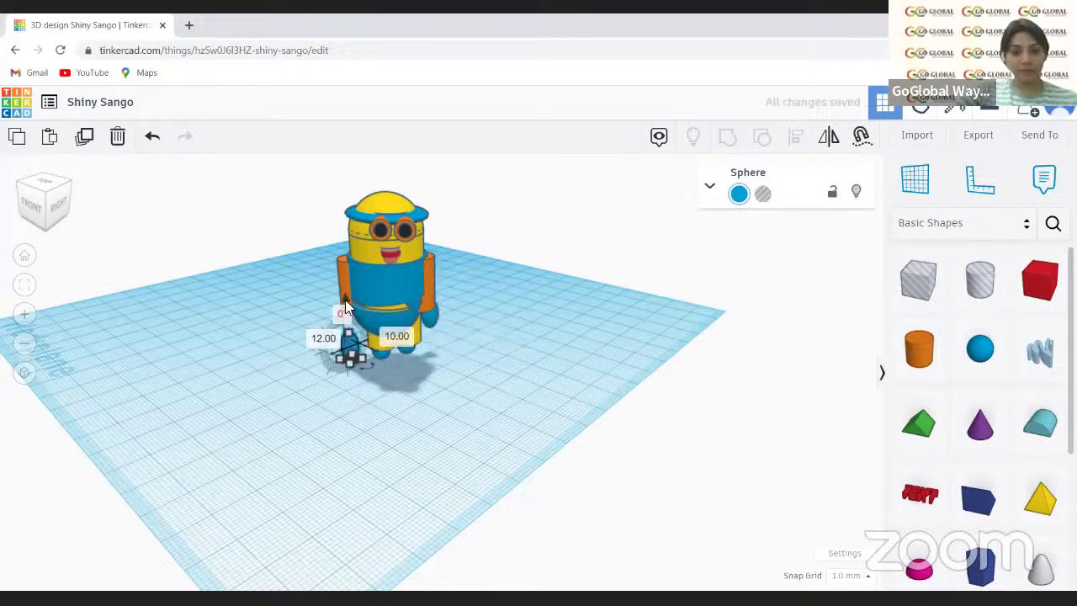
left_click_drag(345, 286, 468, 295)
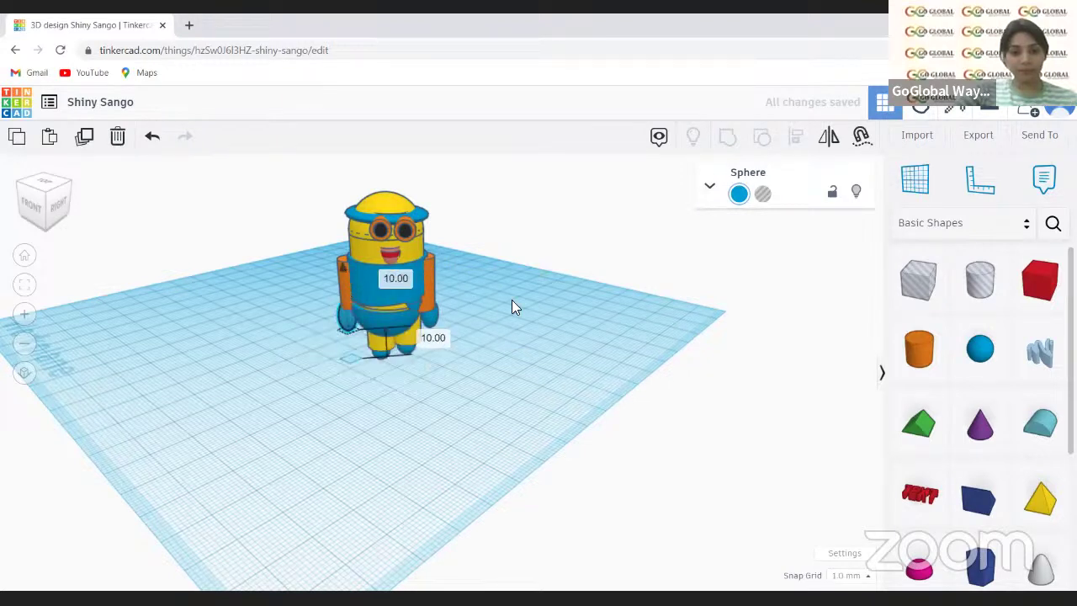
left_click(641, 345)
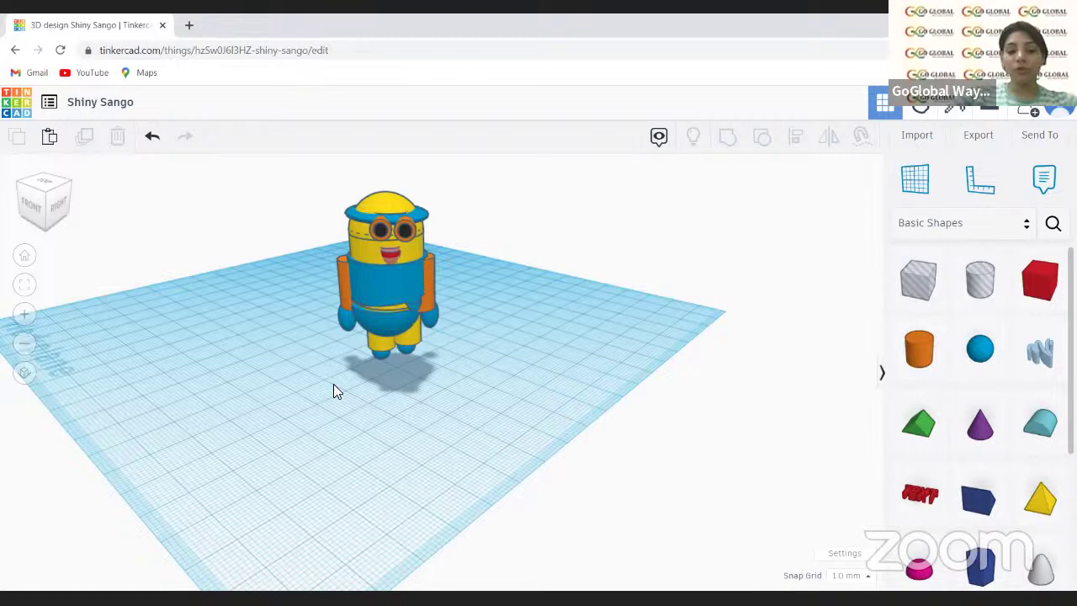
left_click(384, 293)
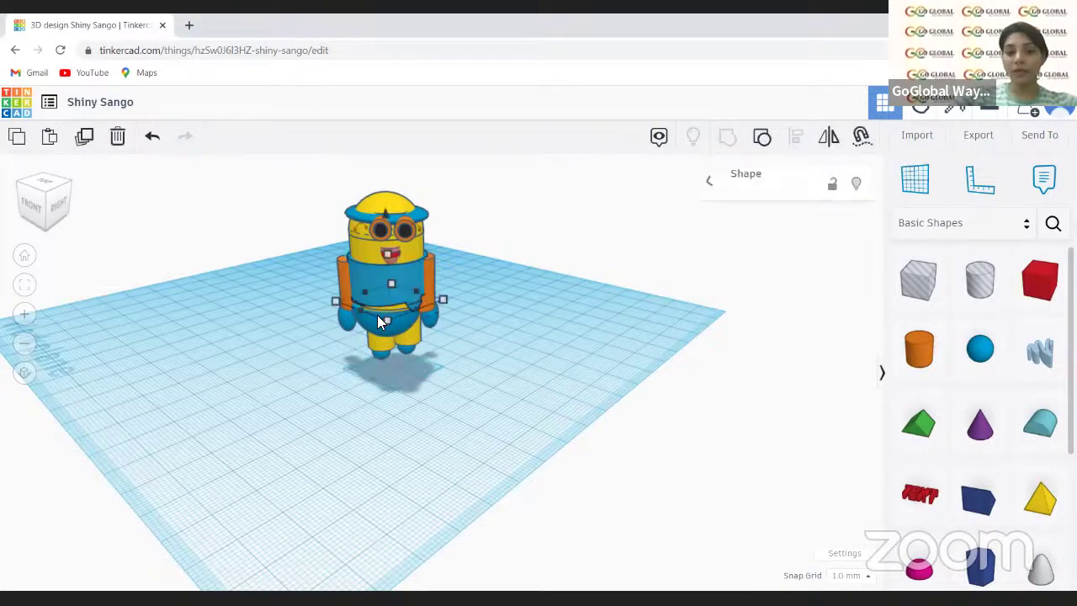
left_click(376, 324, "shift")
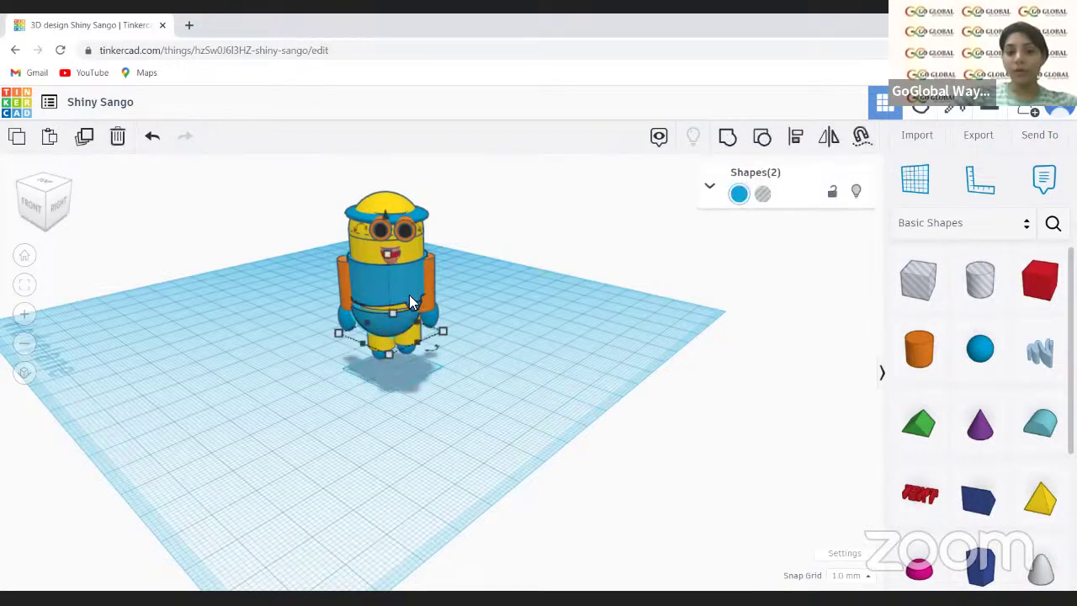
left_click(341, 289, "shift")
left_click(345, 290, "shift")
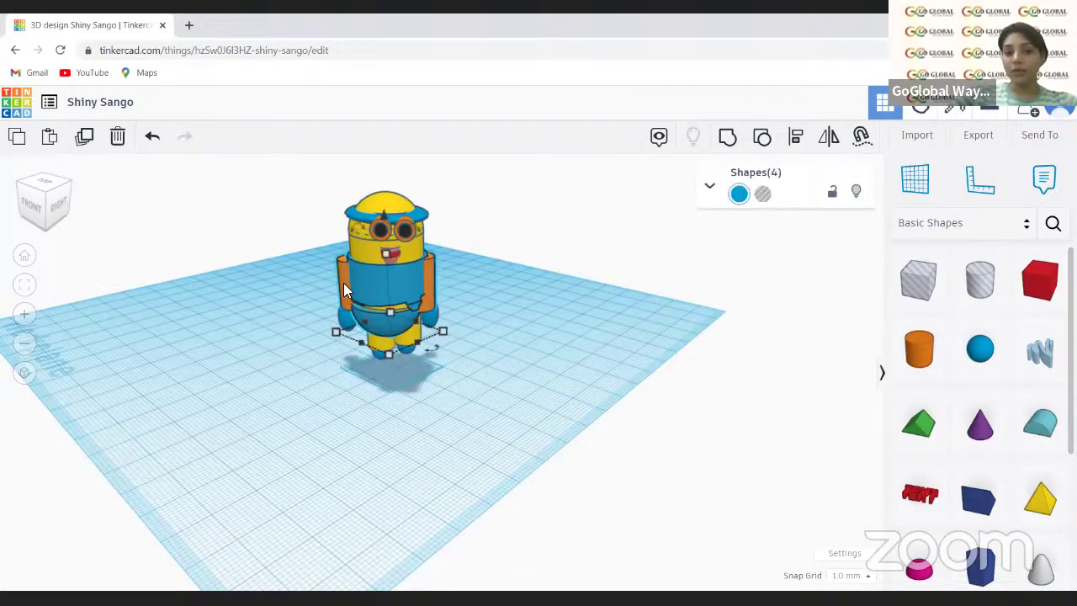
left_click(476, 286)
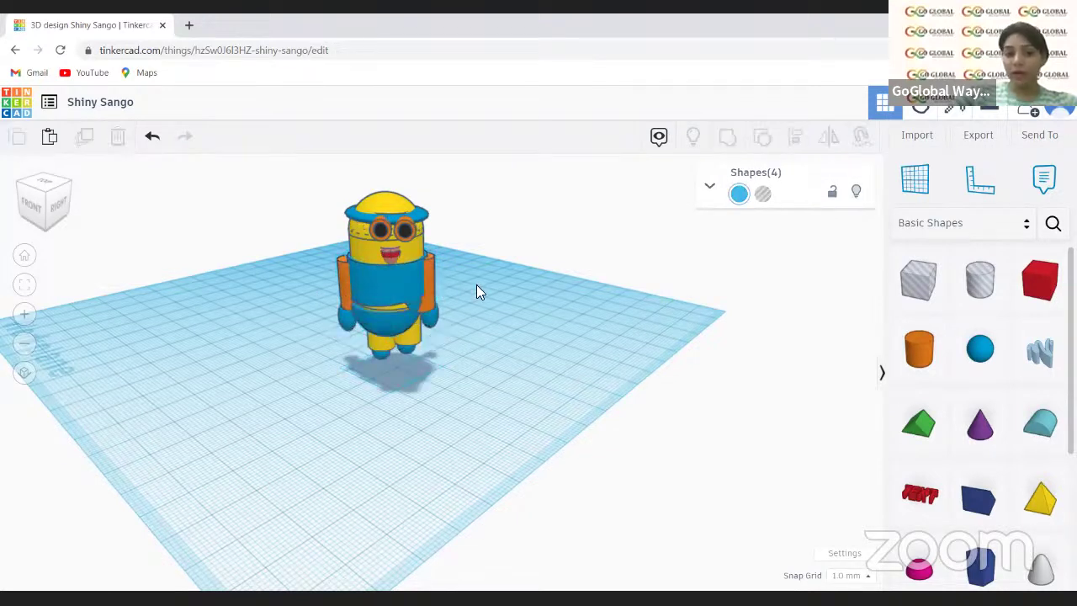
- Select all the shapes of the character together and move the whole figure farther back on the workplane
left_click_drag(306, 185, 483, 350)
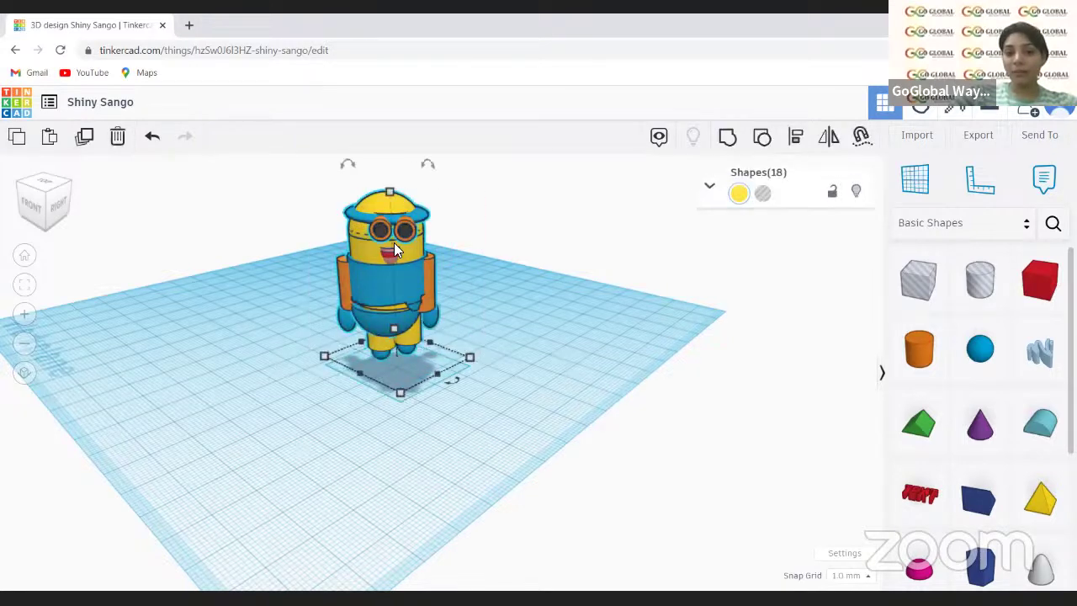
left_click_drag(378, 285, 478, 278)
left_click(486, 279)
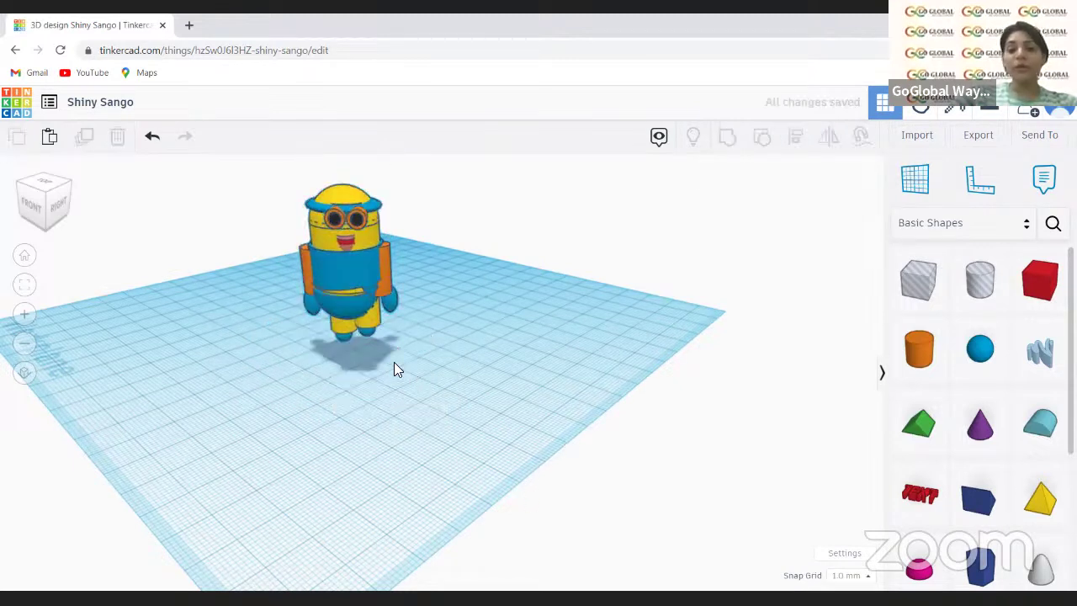
- Place a red box on the workplane beside the character and put a hole cylinder on the box's front face
right_click_drag(370, 446, 446, 480)
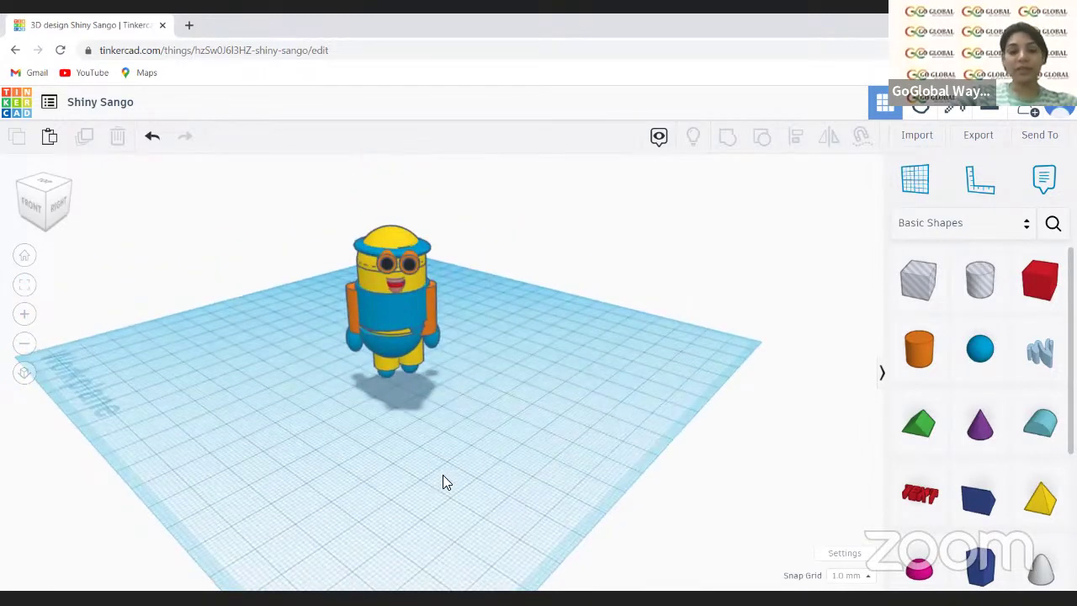
scroll(443, 475, "down", 5)
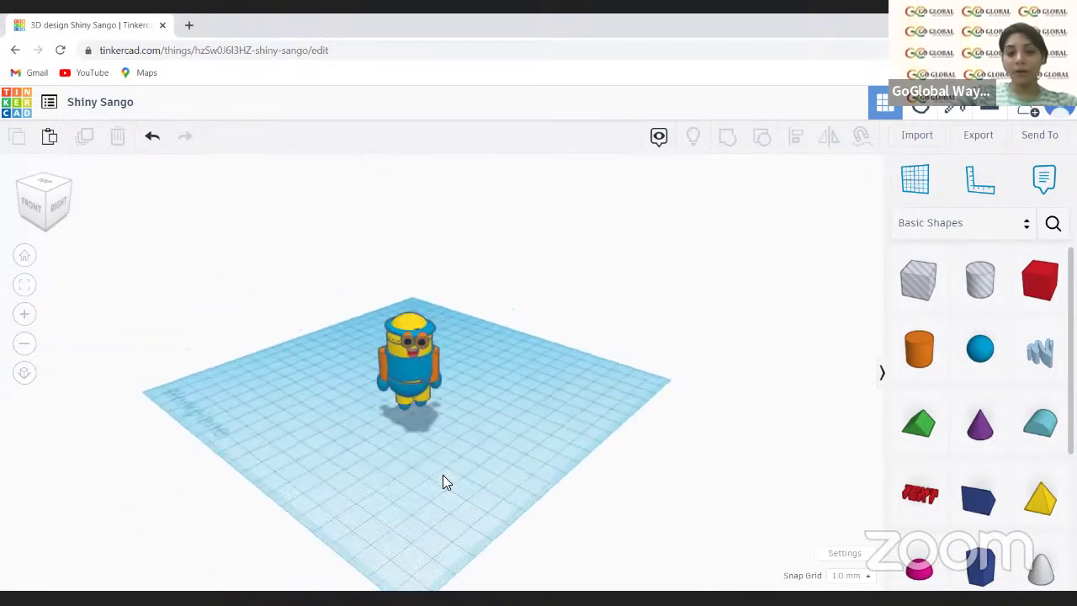
scroll(443, 474, "up", 5)
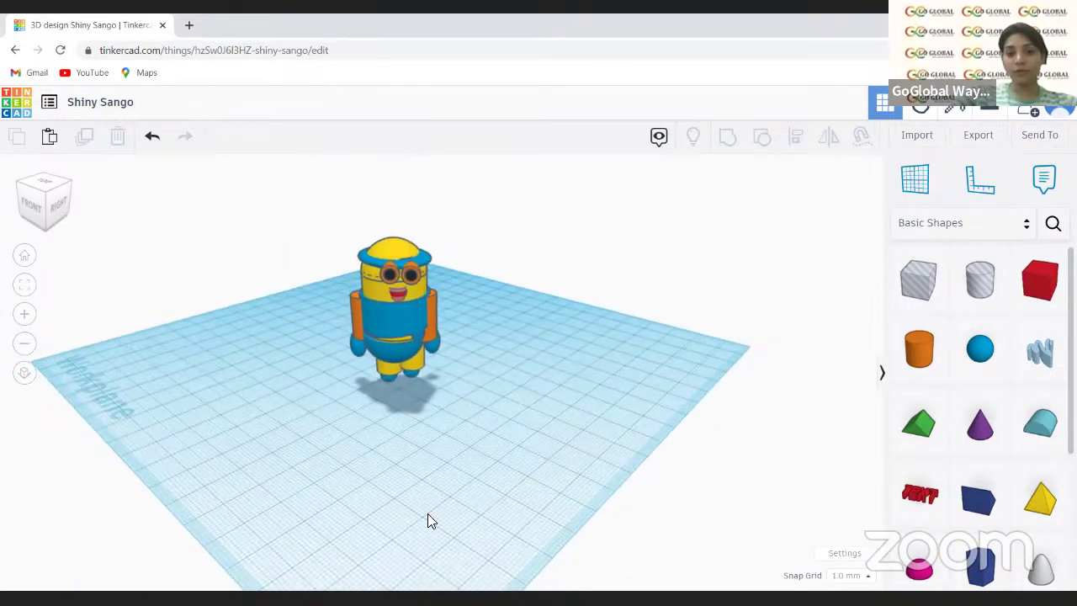
scroll(524, 420, "down", 1)
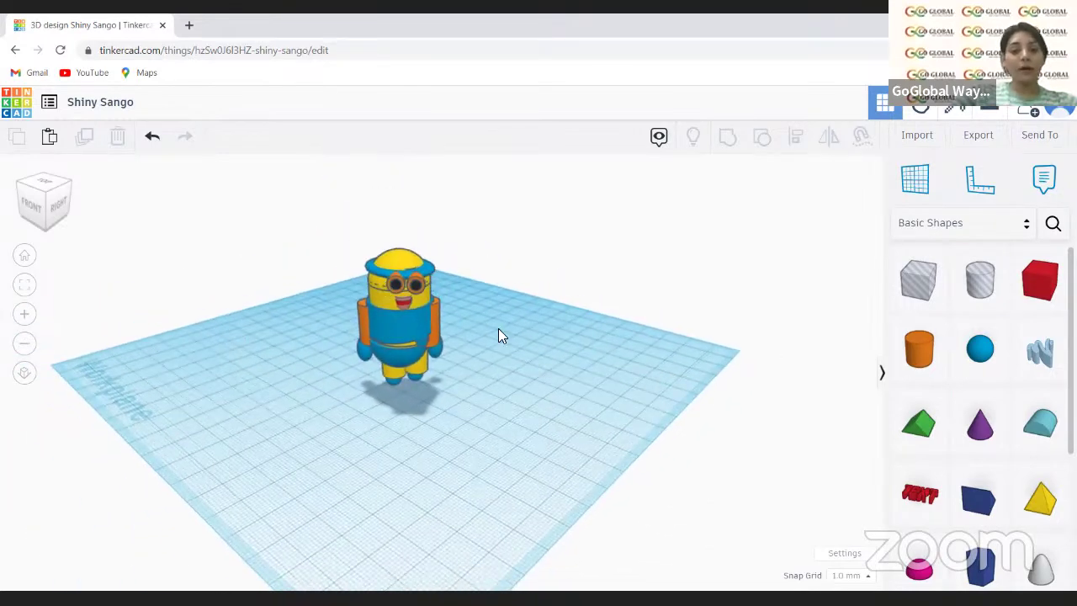
left_click_drag(1034, 293, 575, 374)
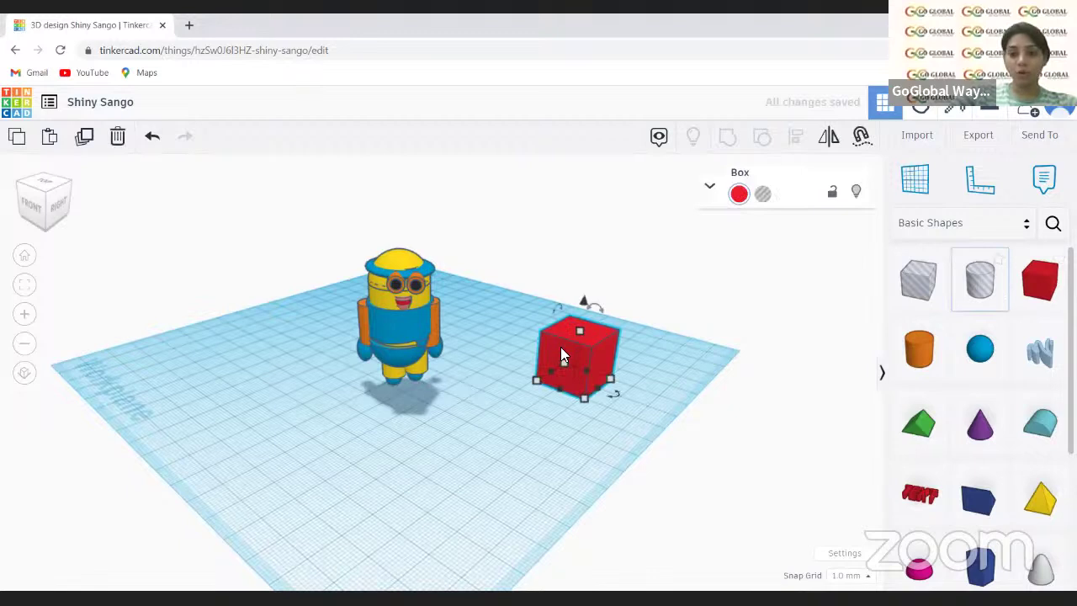
left_click_drag(583, 348, 583, 348)
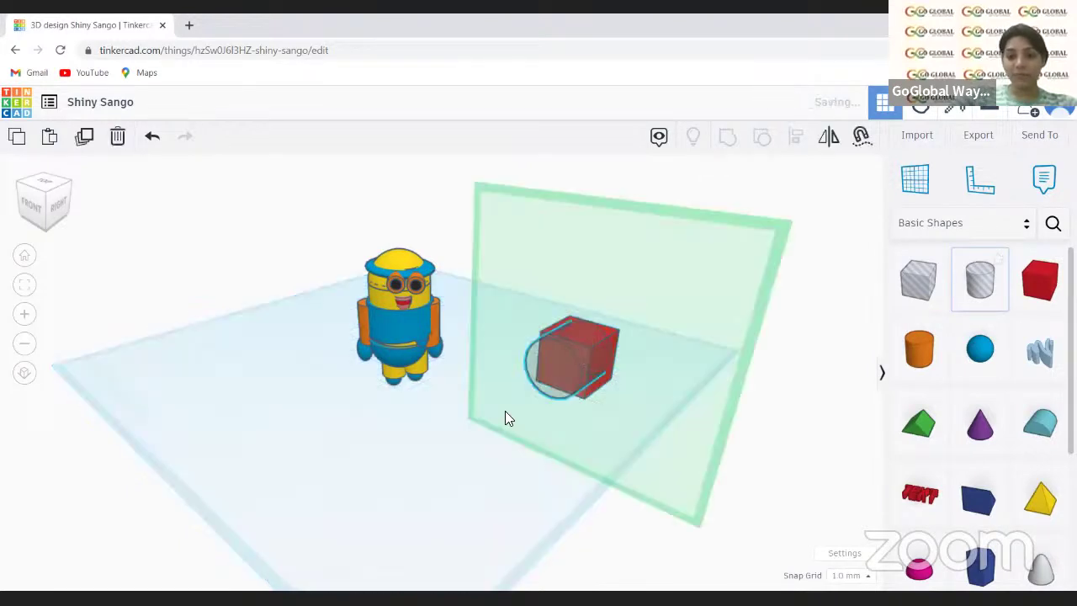
left_click(525, 283)
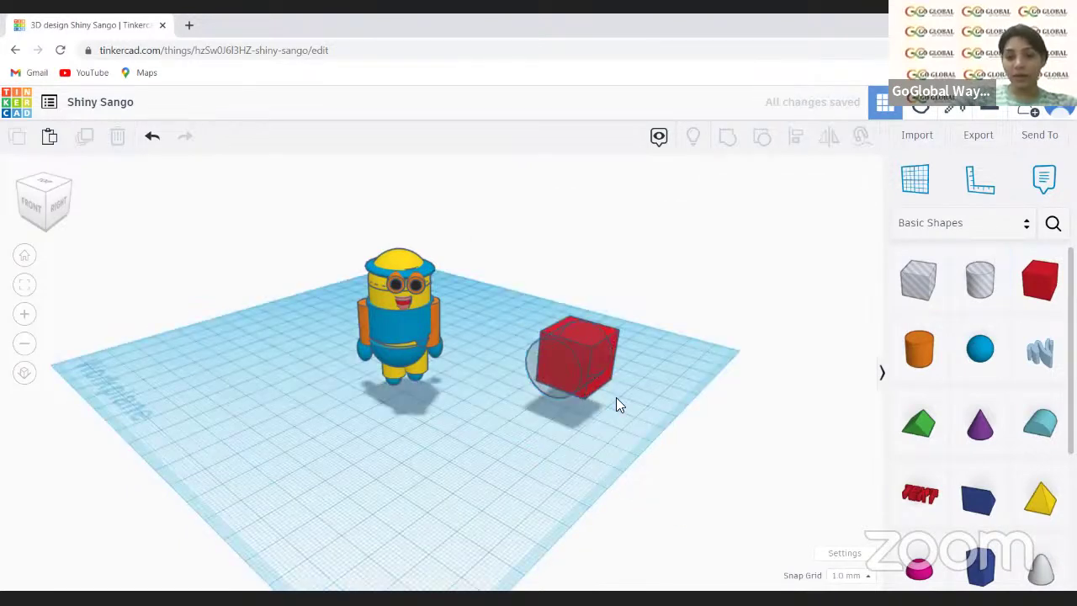
- Align the red box and the hole cylinder, and group them to cut a round opening through the box
left_click_drag(573, 394, 574, 397)
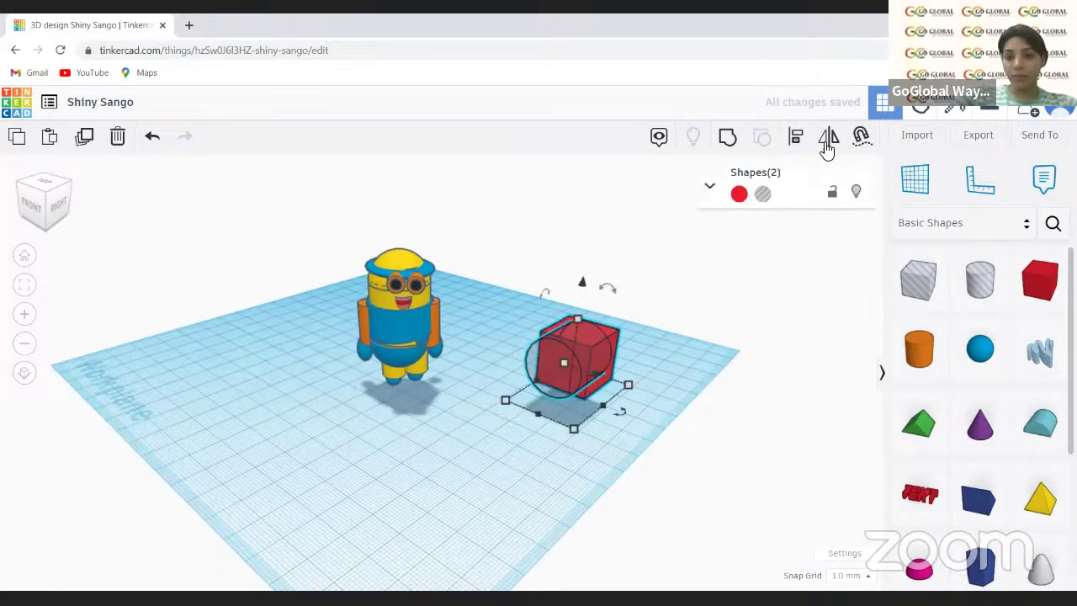
left_click(796, 140)
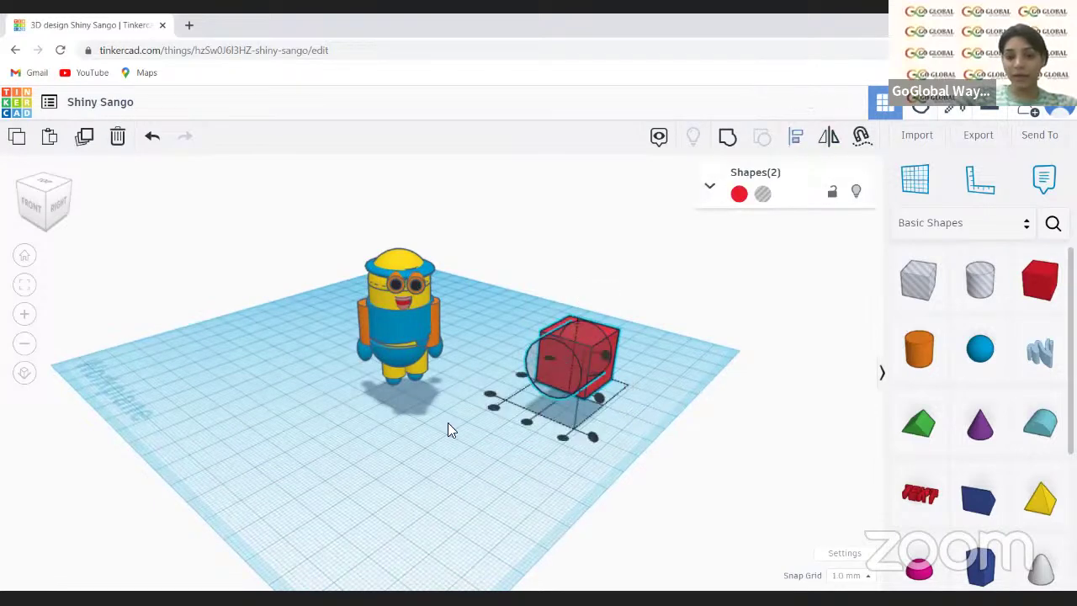
left_click(520, 374)
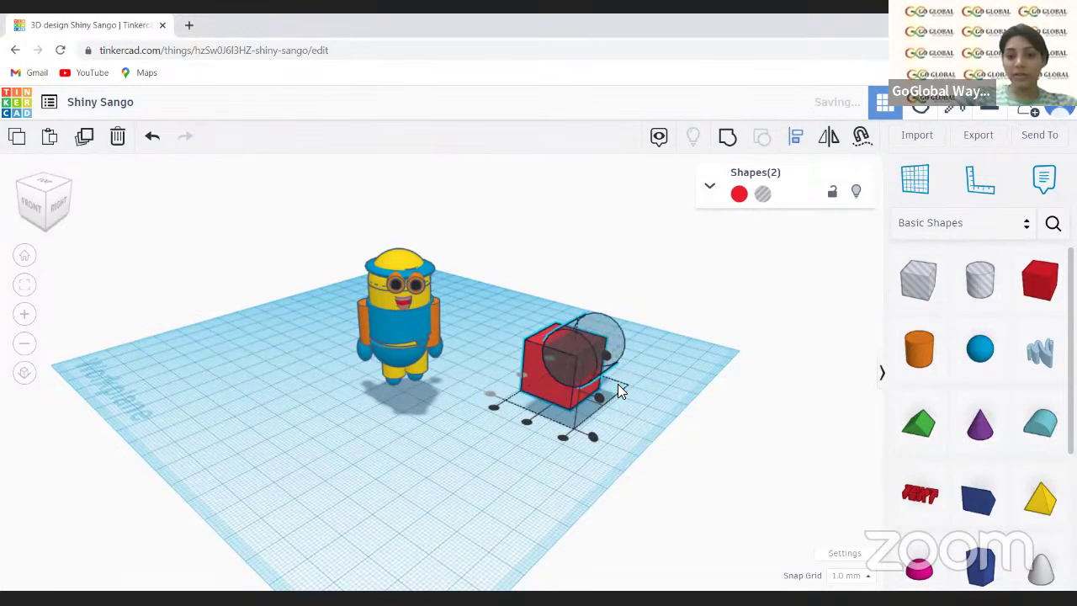
left_click(618, 383)
left_click(545, 409)
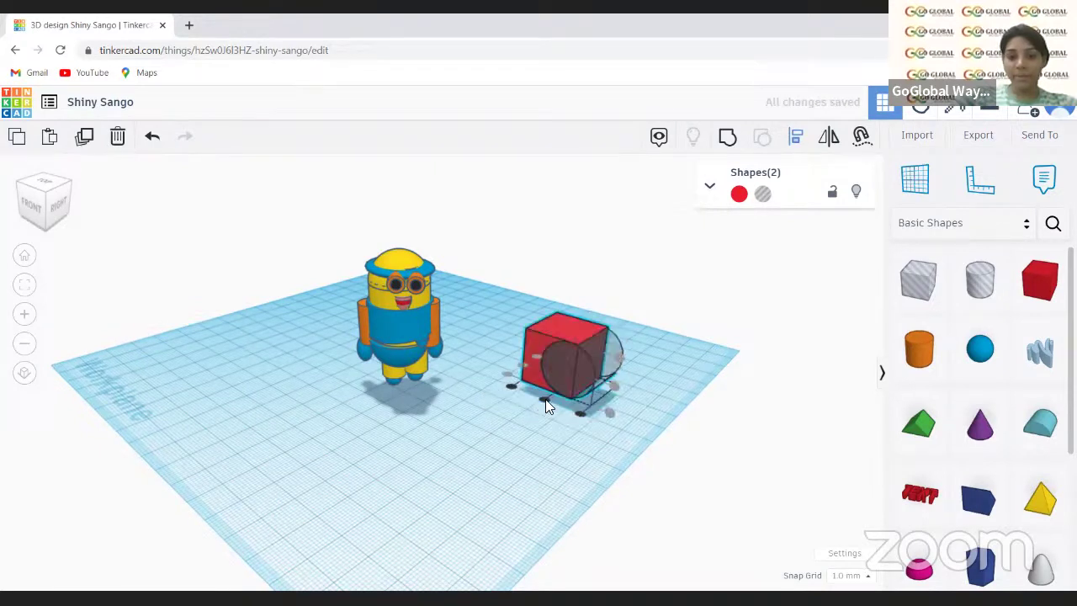
left_click(728, 137)
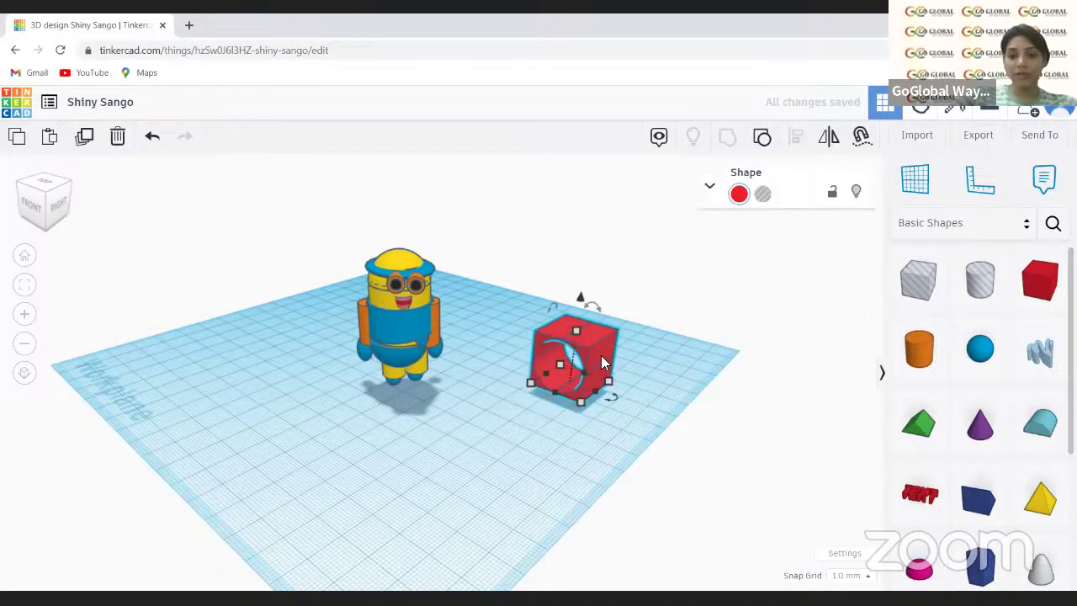
left_click(508, 351)
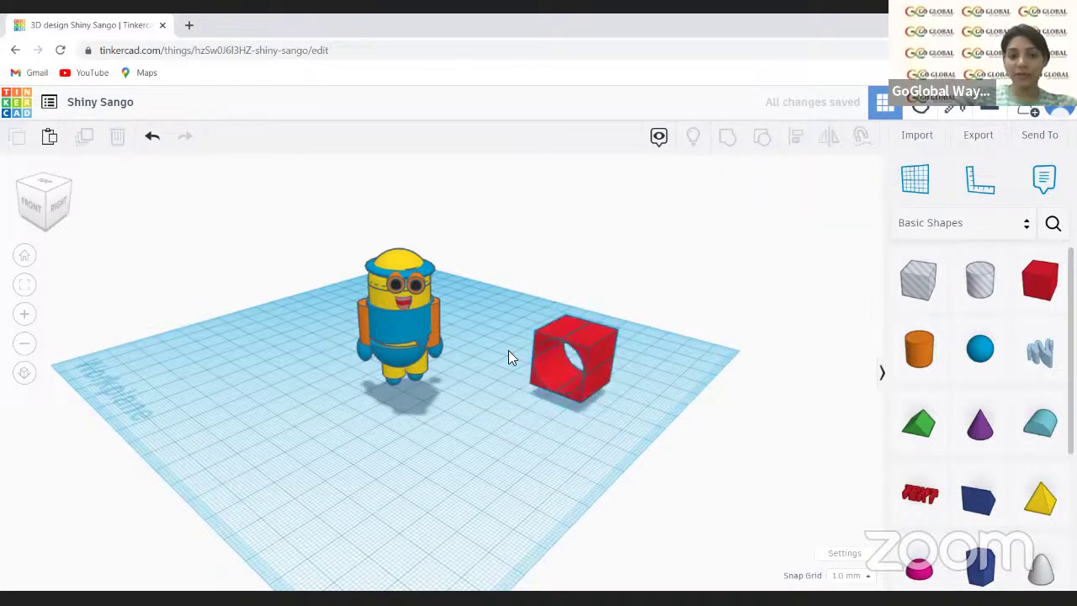
- Examine the opening through the red box from the front and from slightly different angles
left_click_drag(71, 210, 70, 197)
left_click(67, 207)
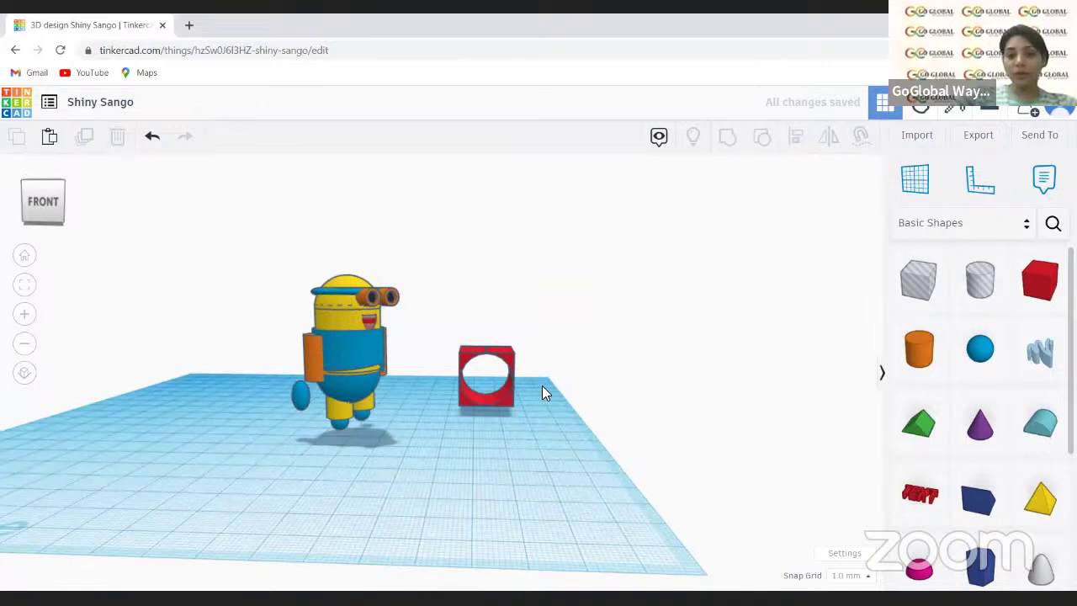
right_click_drag(542, 386, 530, 348)
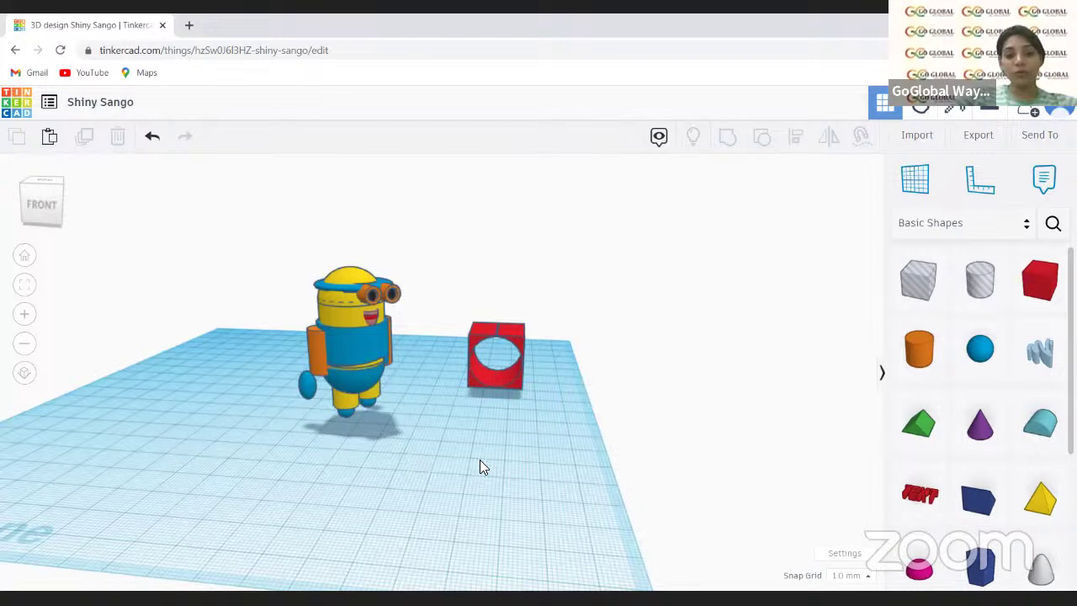
right_click_drag(449, 457, 368, 457)
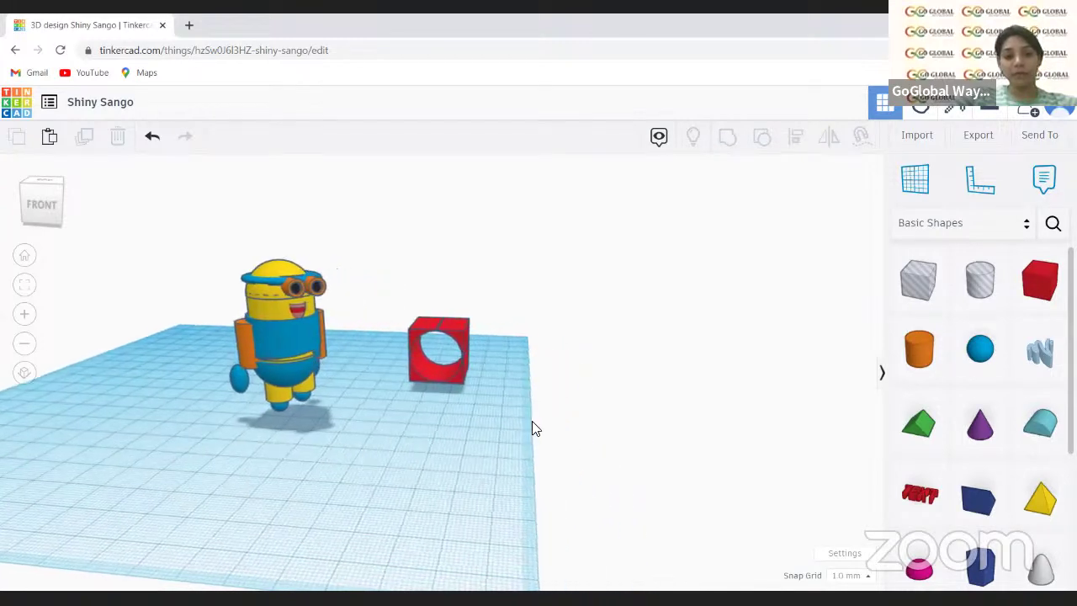
left_click(42, 200)
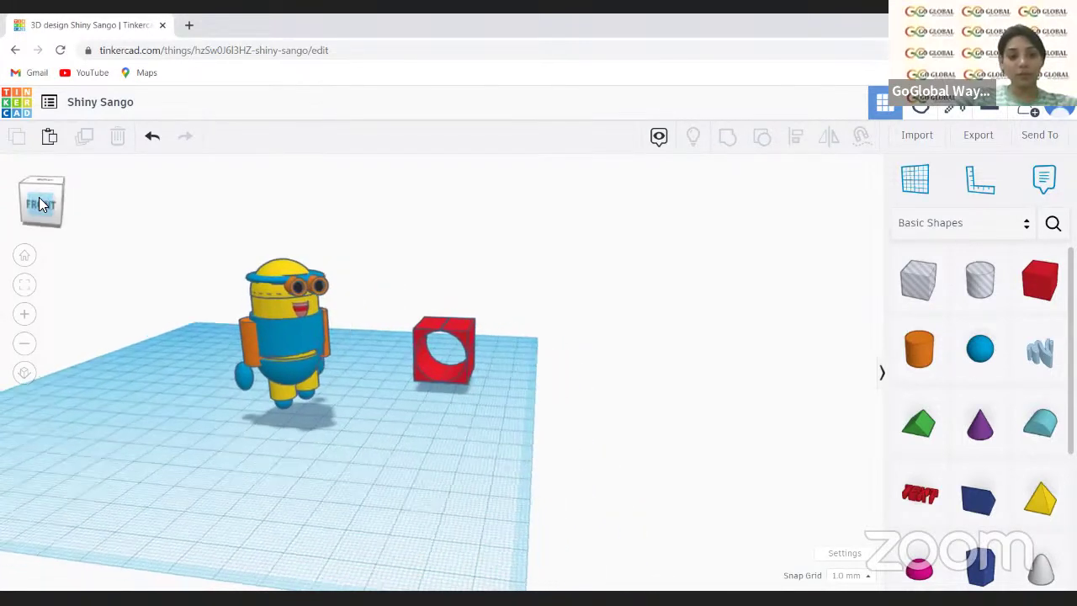